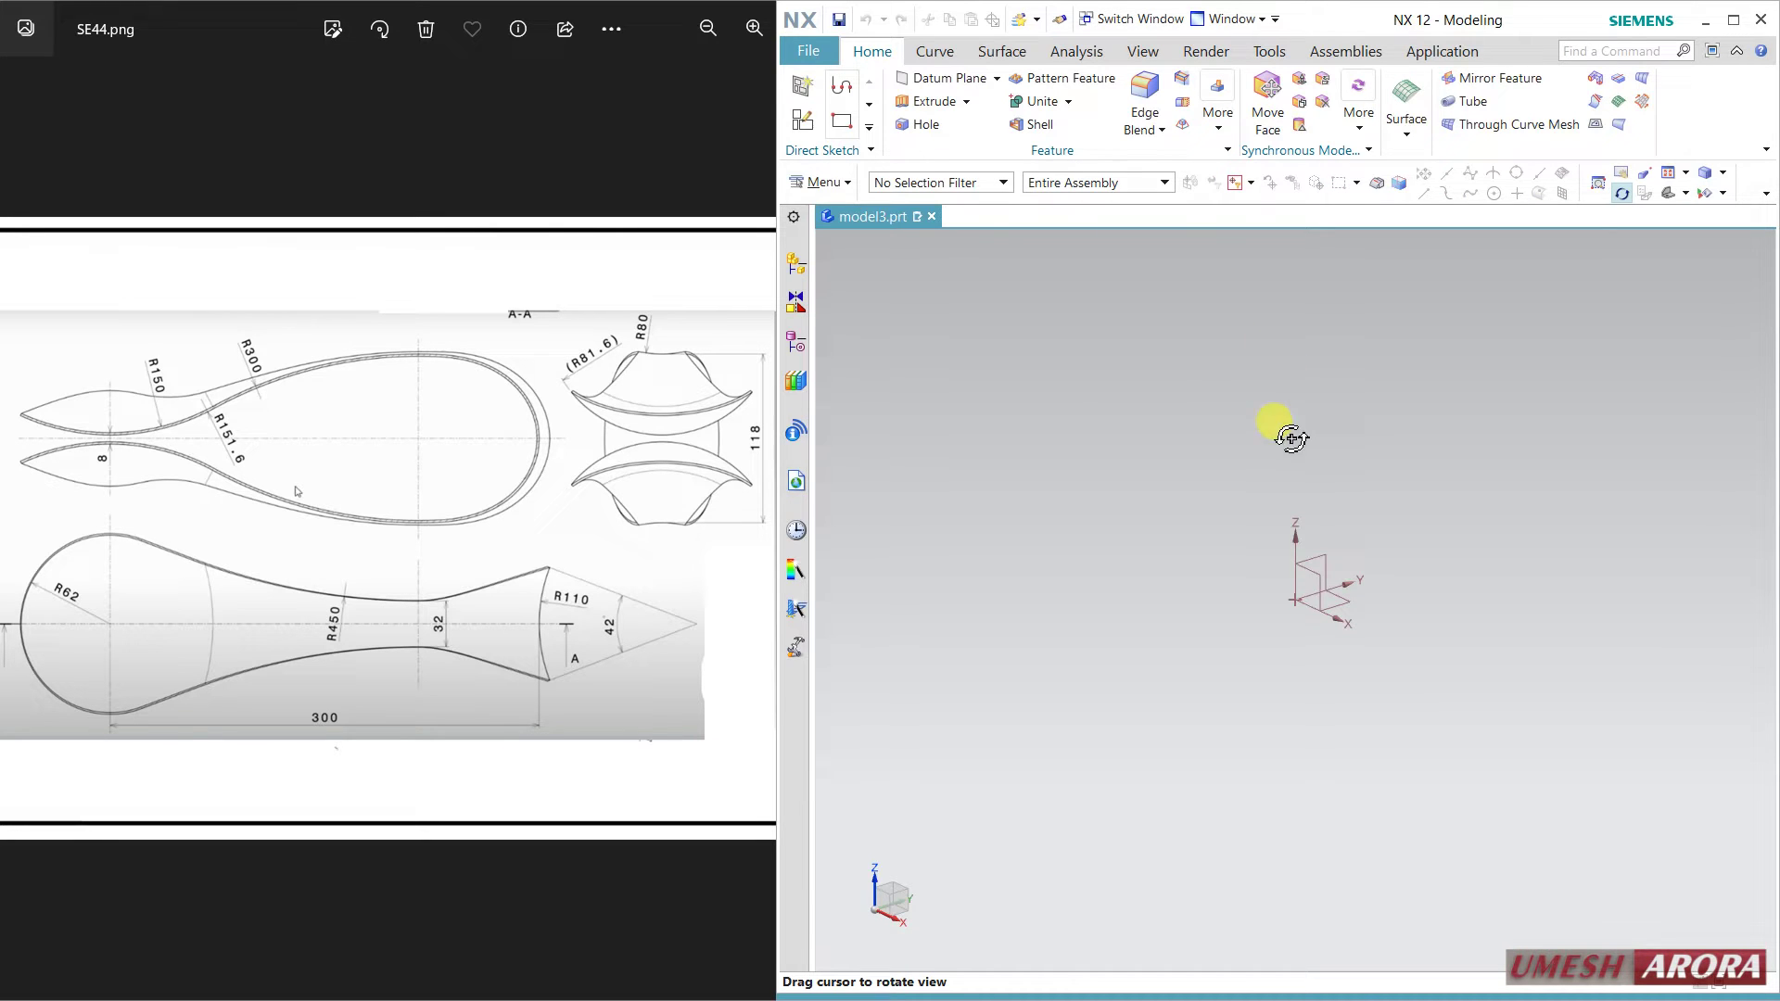
Begin a new sketch and select its datum plane in the graphics window.
left_click(803, 118)
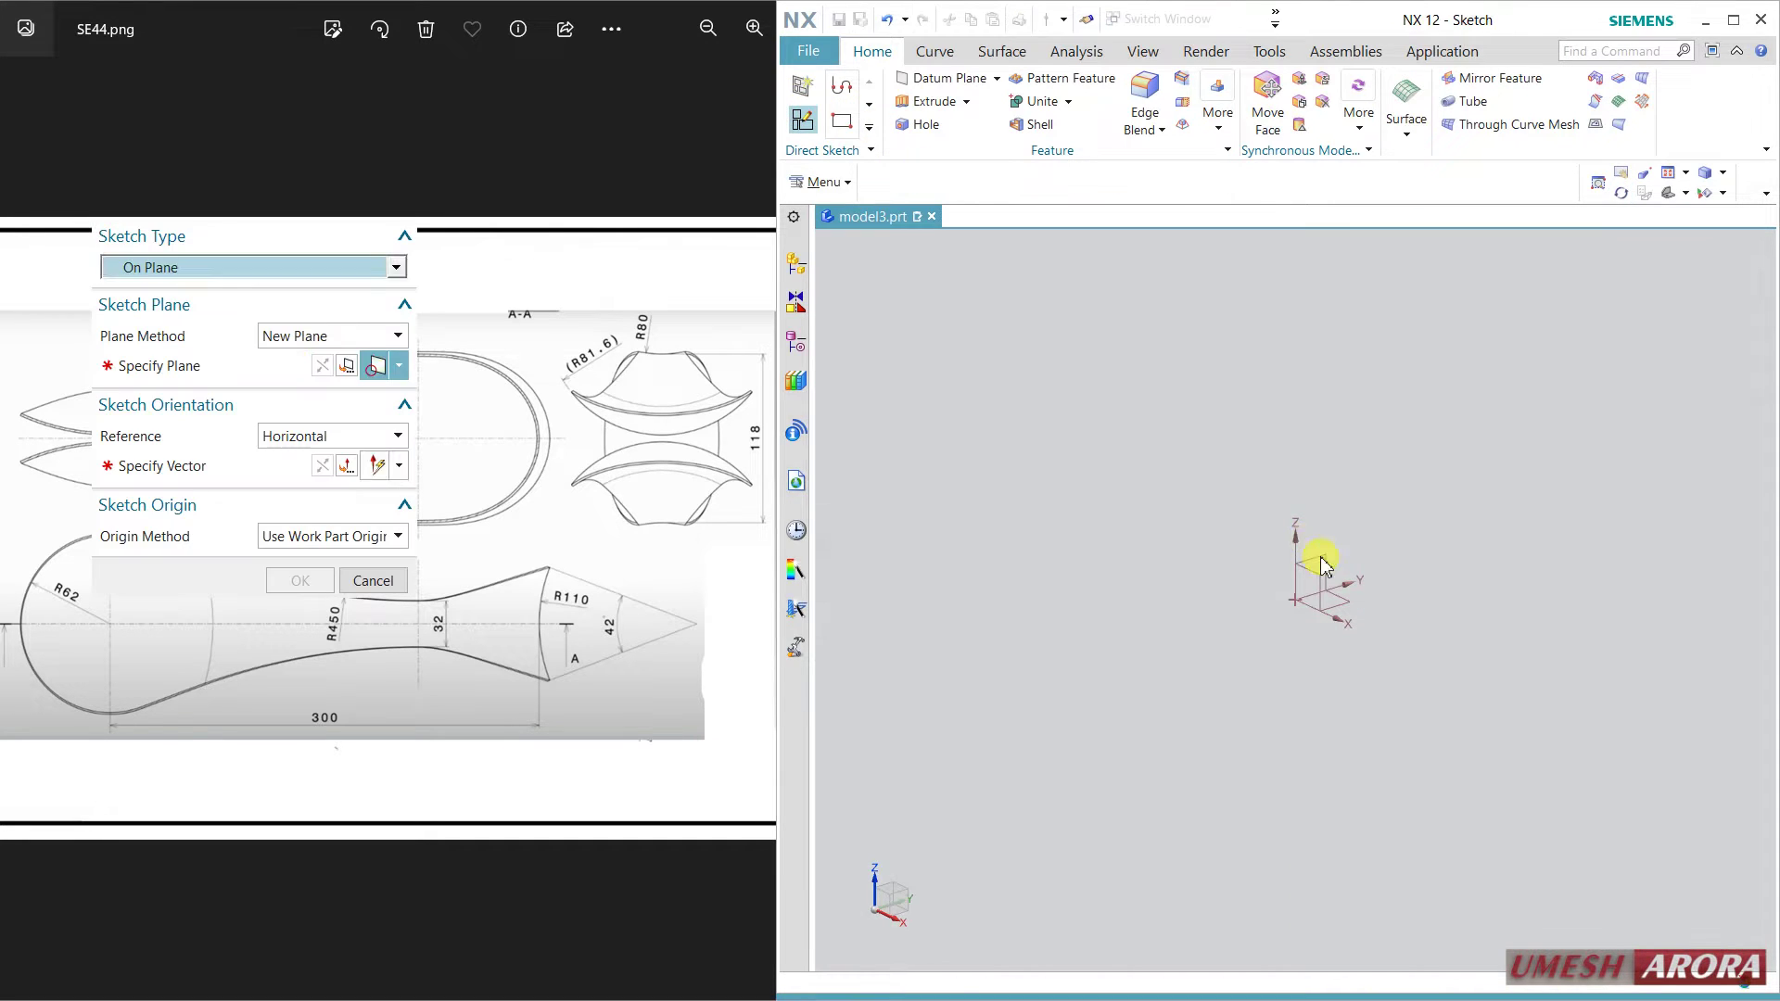
left_click(1325, 570)
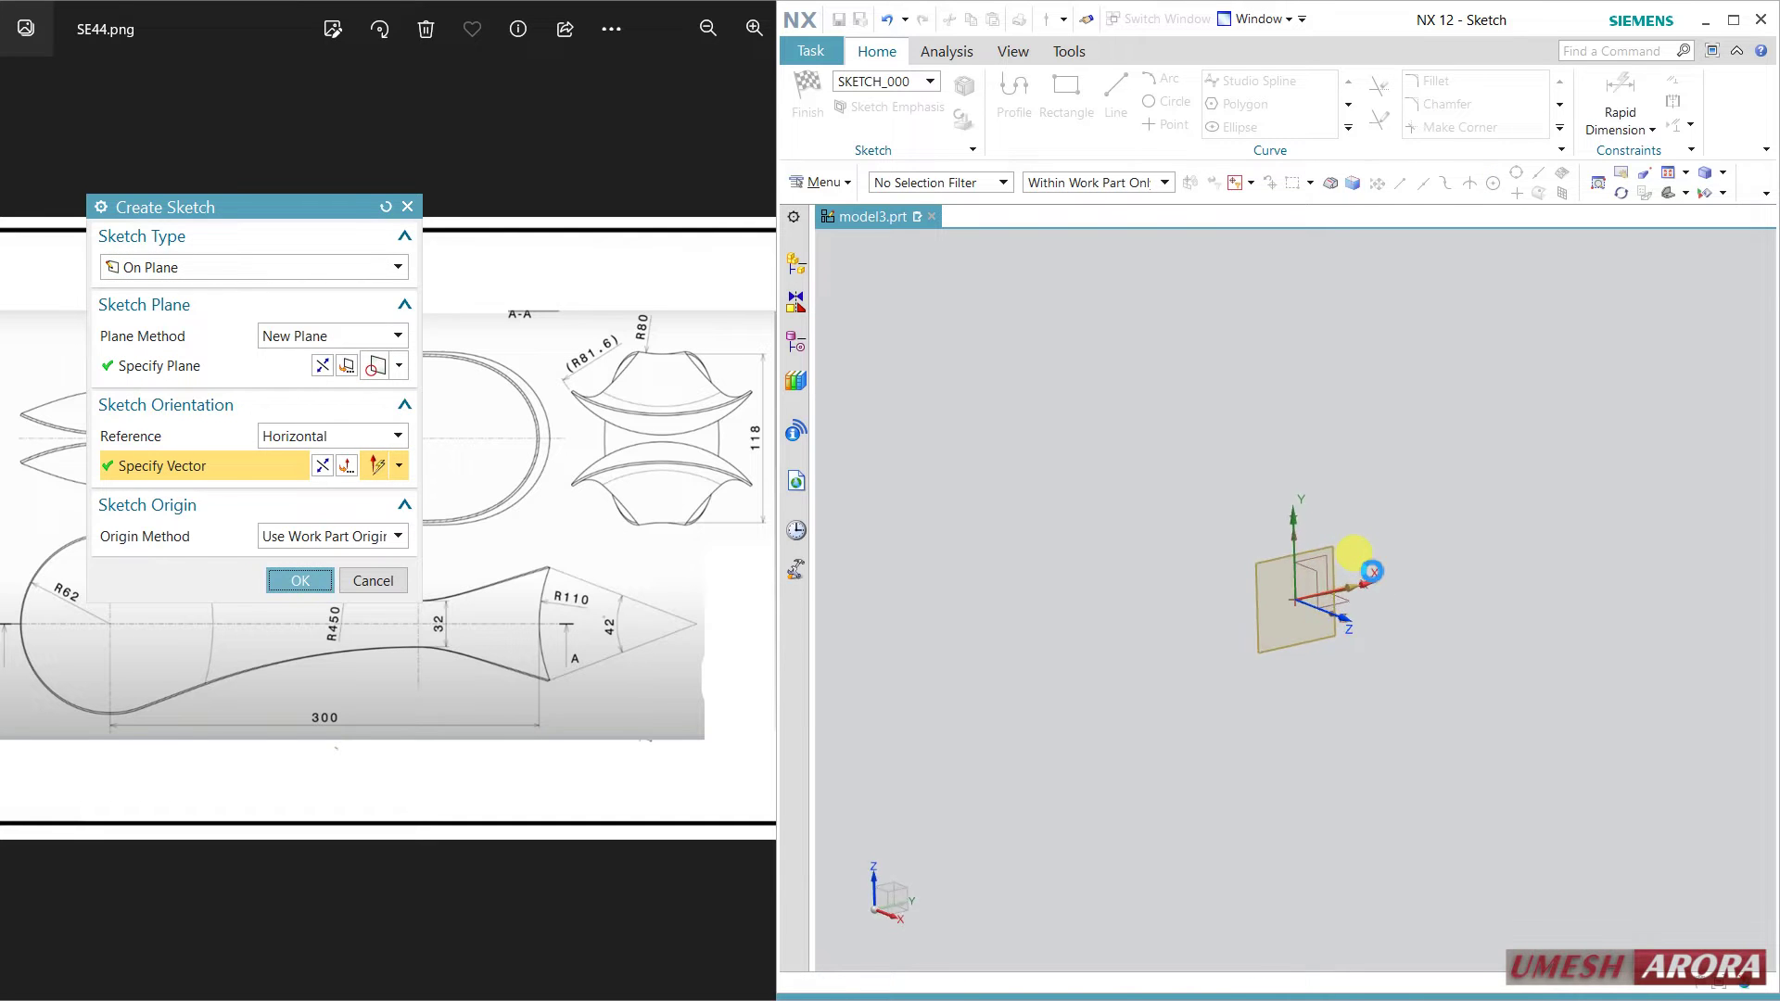
Accept the sketch plane and draw two connected arcs forming an S-shaped curve.
middle_click(1370, 563)
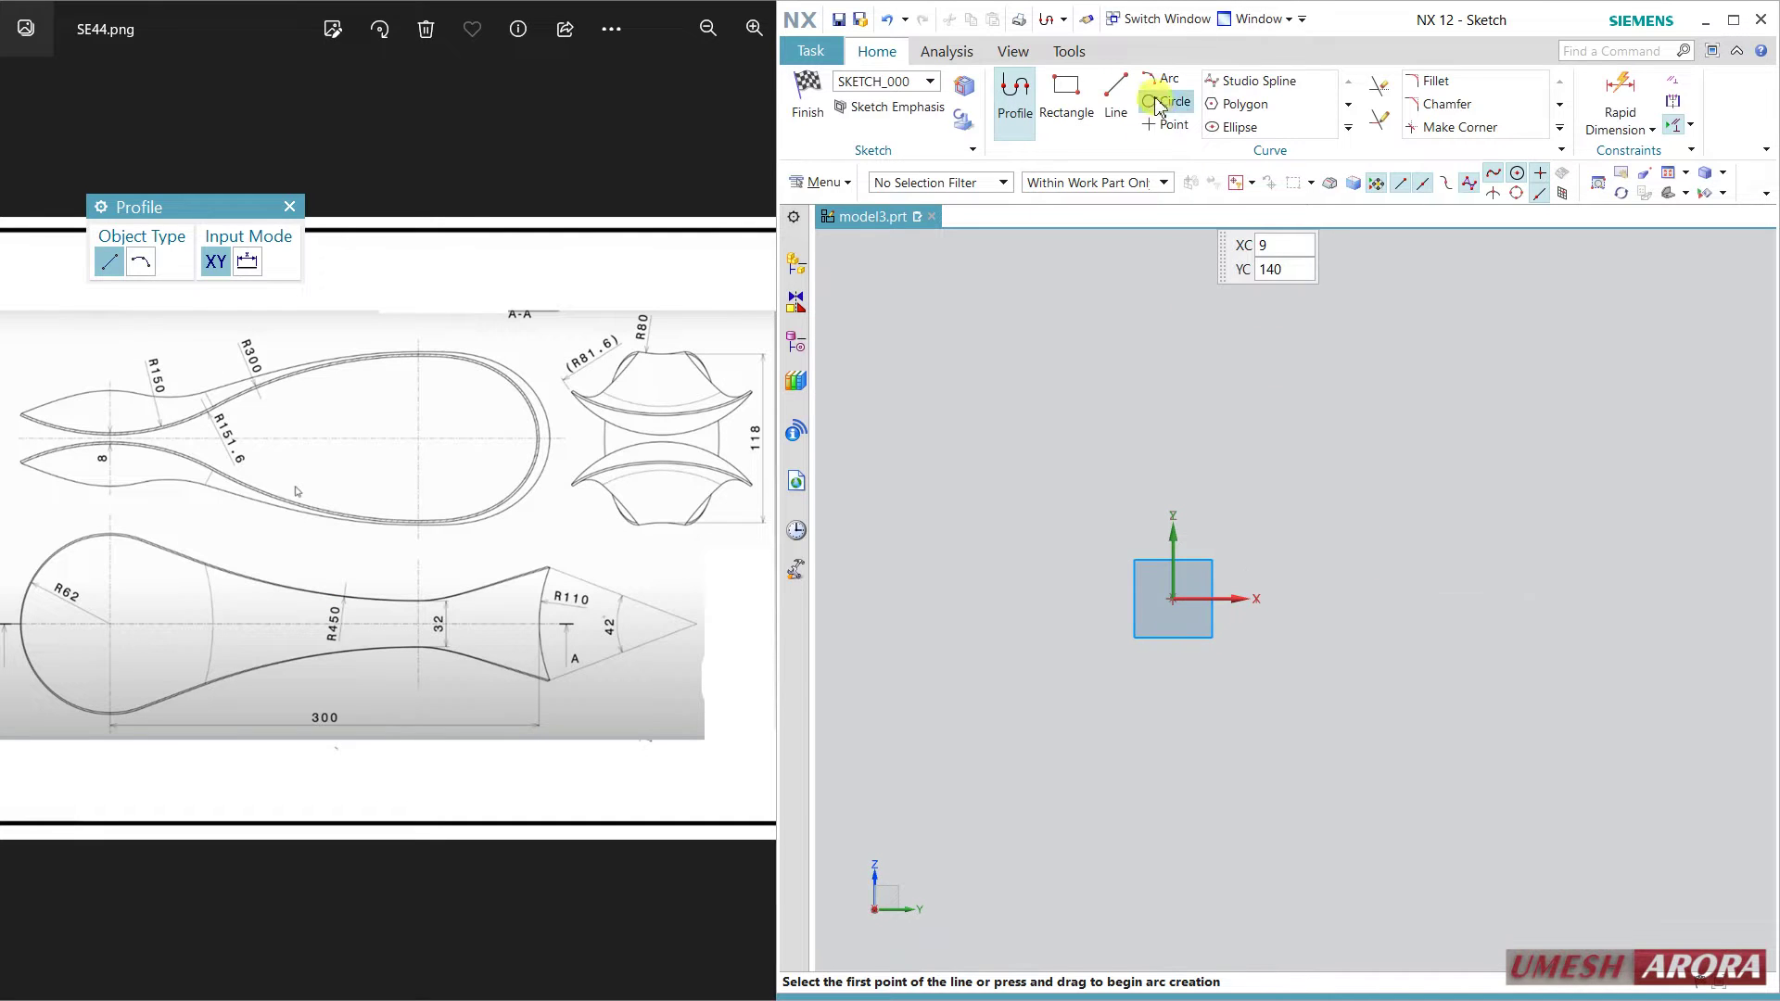
left_click(1158, 80)
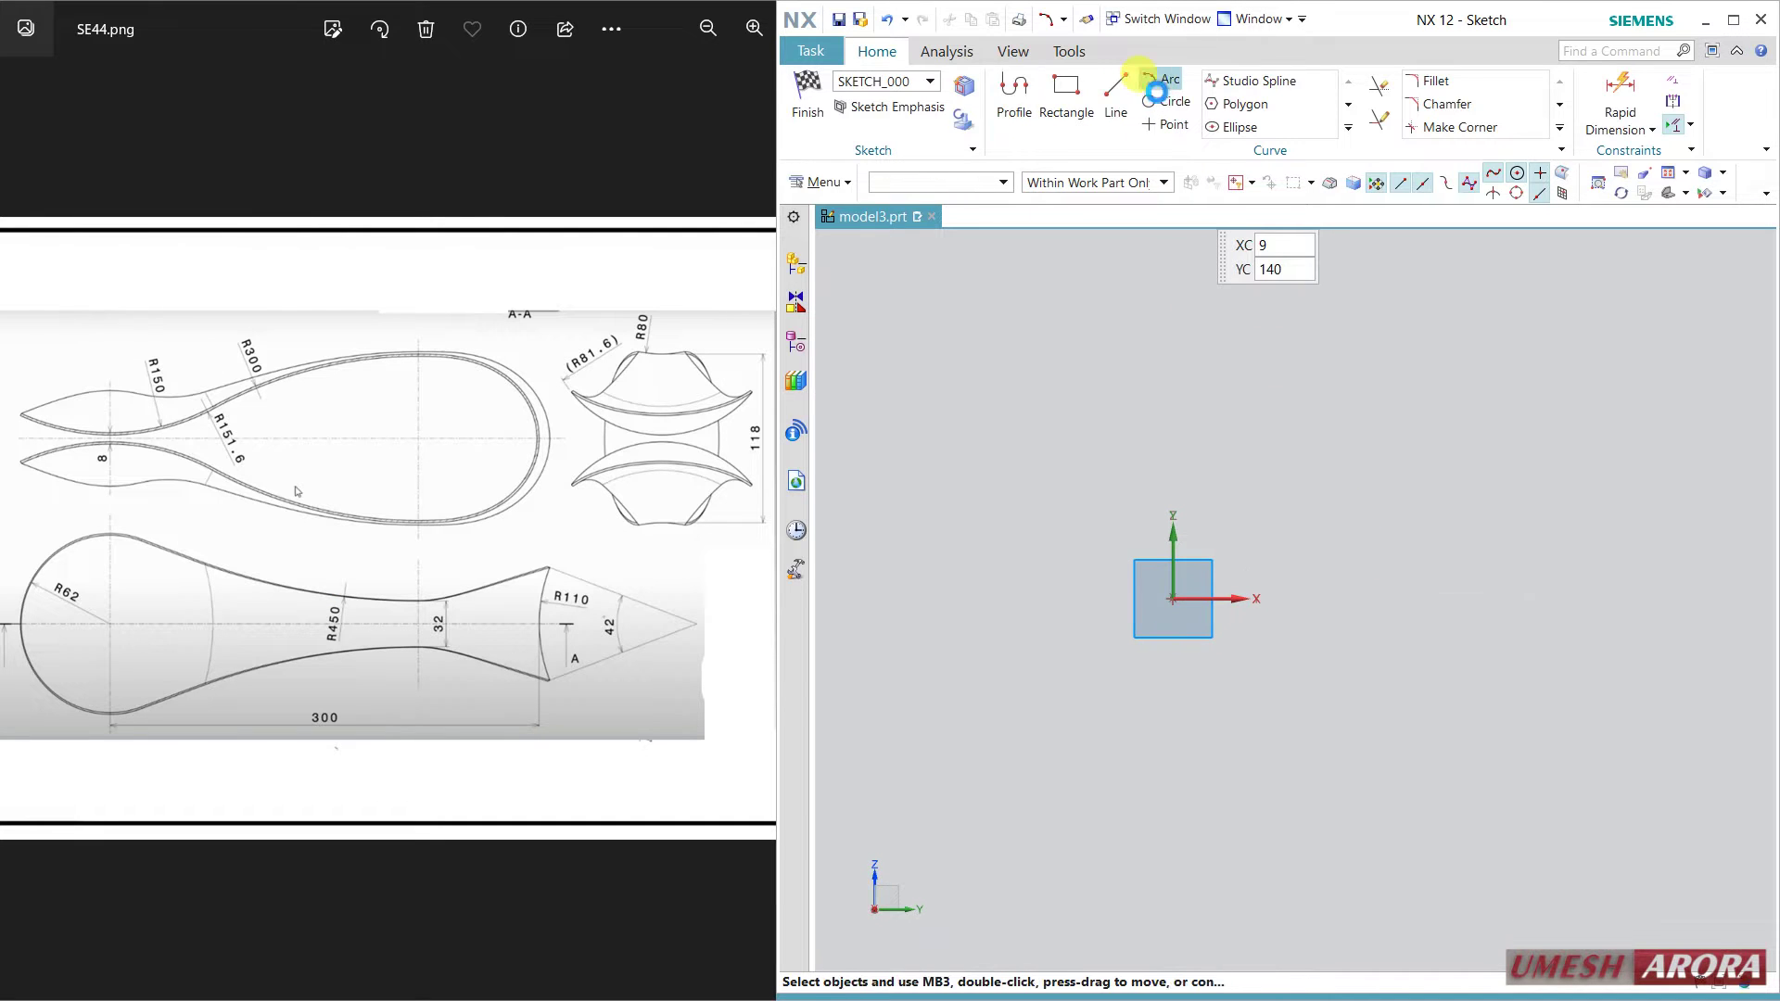
left_click(1049, 535)
left_click(1377, 509)
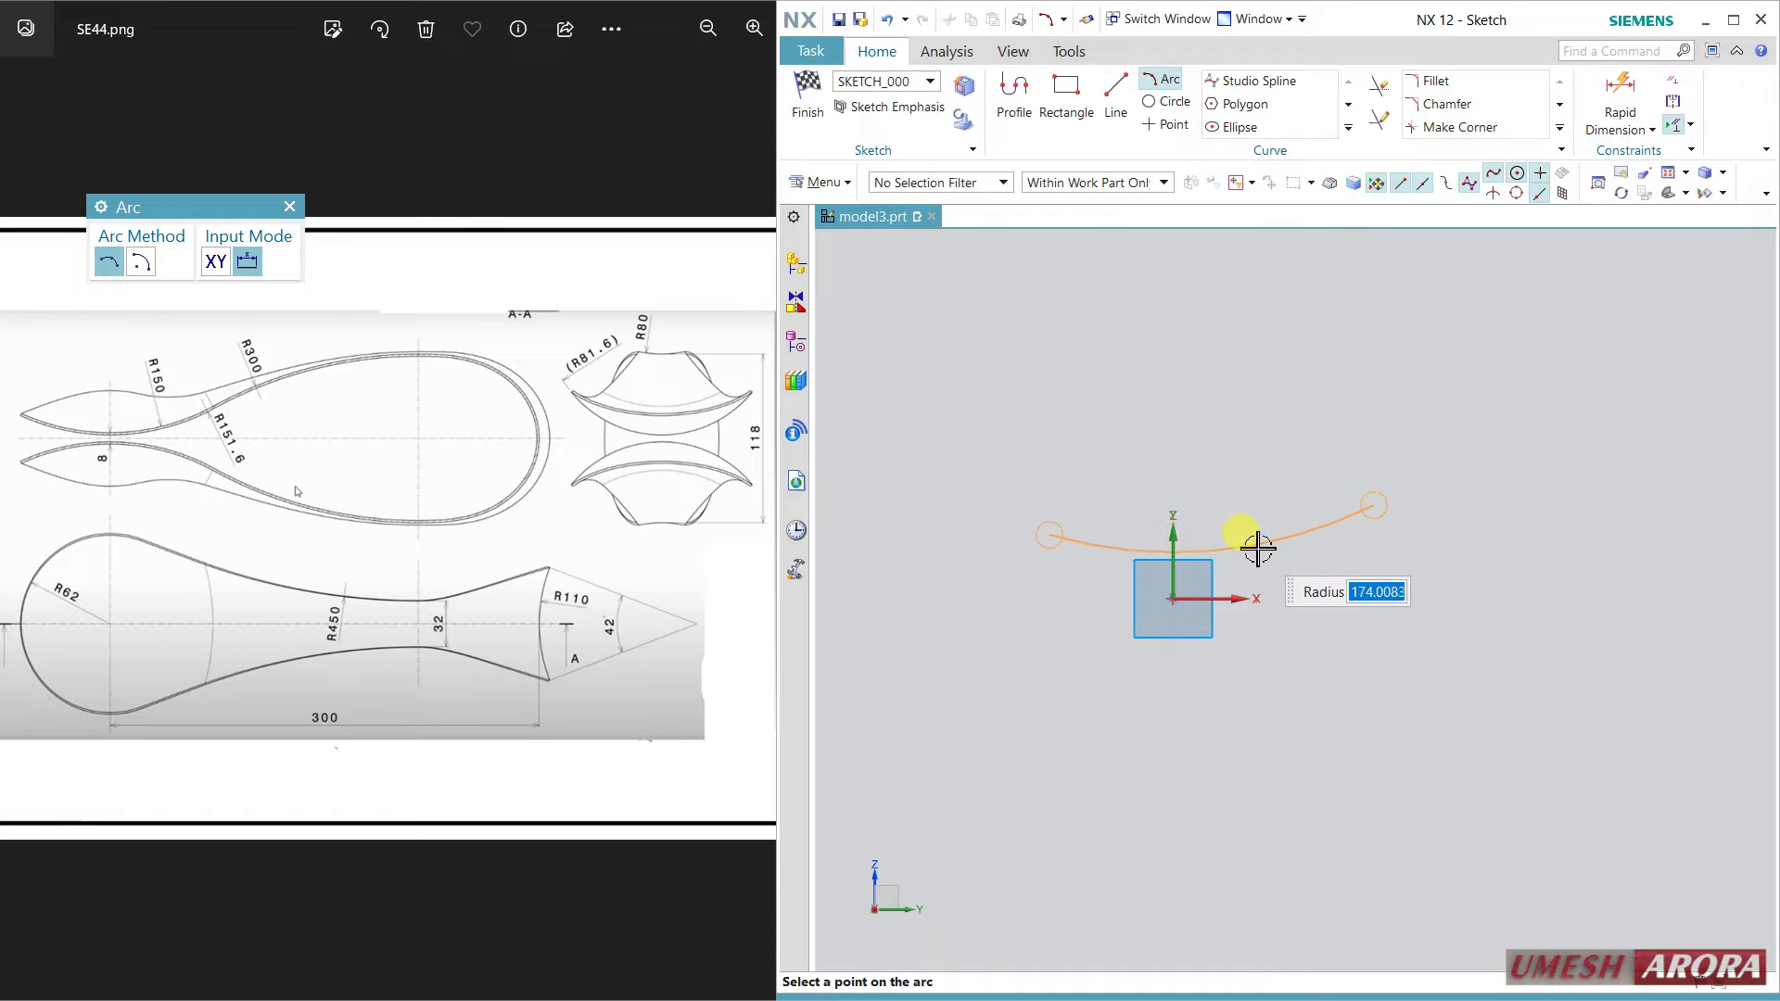
left_click(1328, 513)
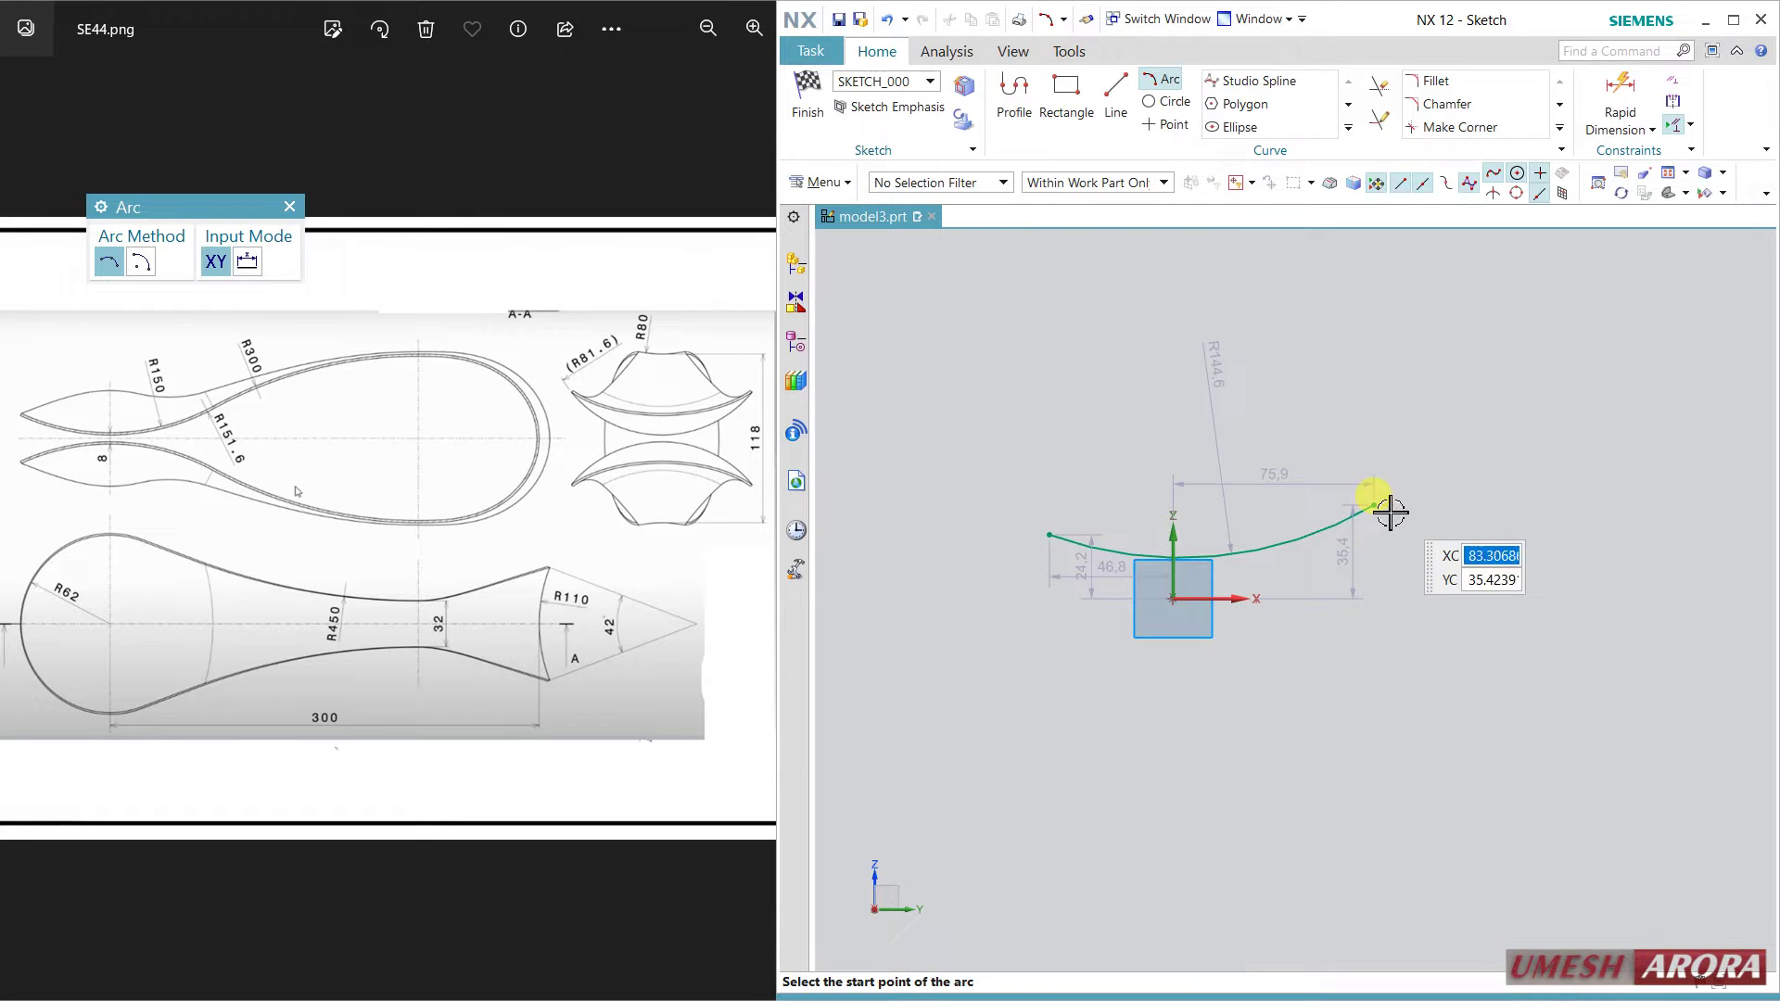
left_click(1375, 505)
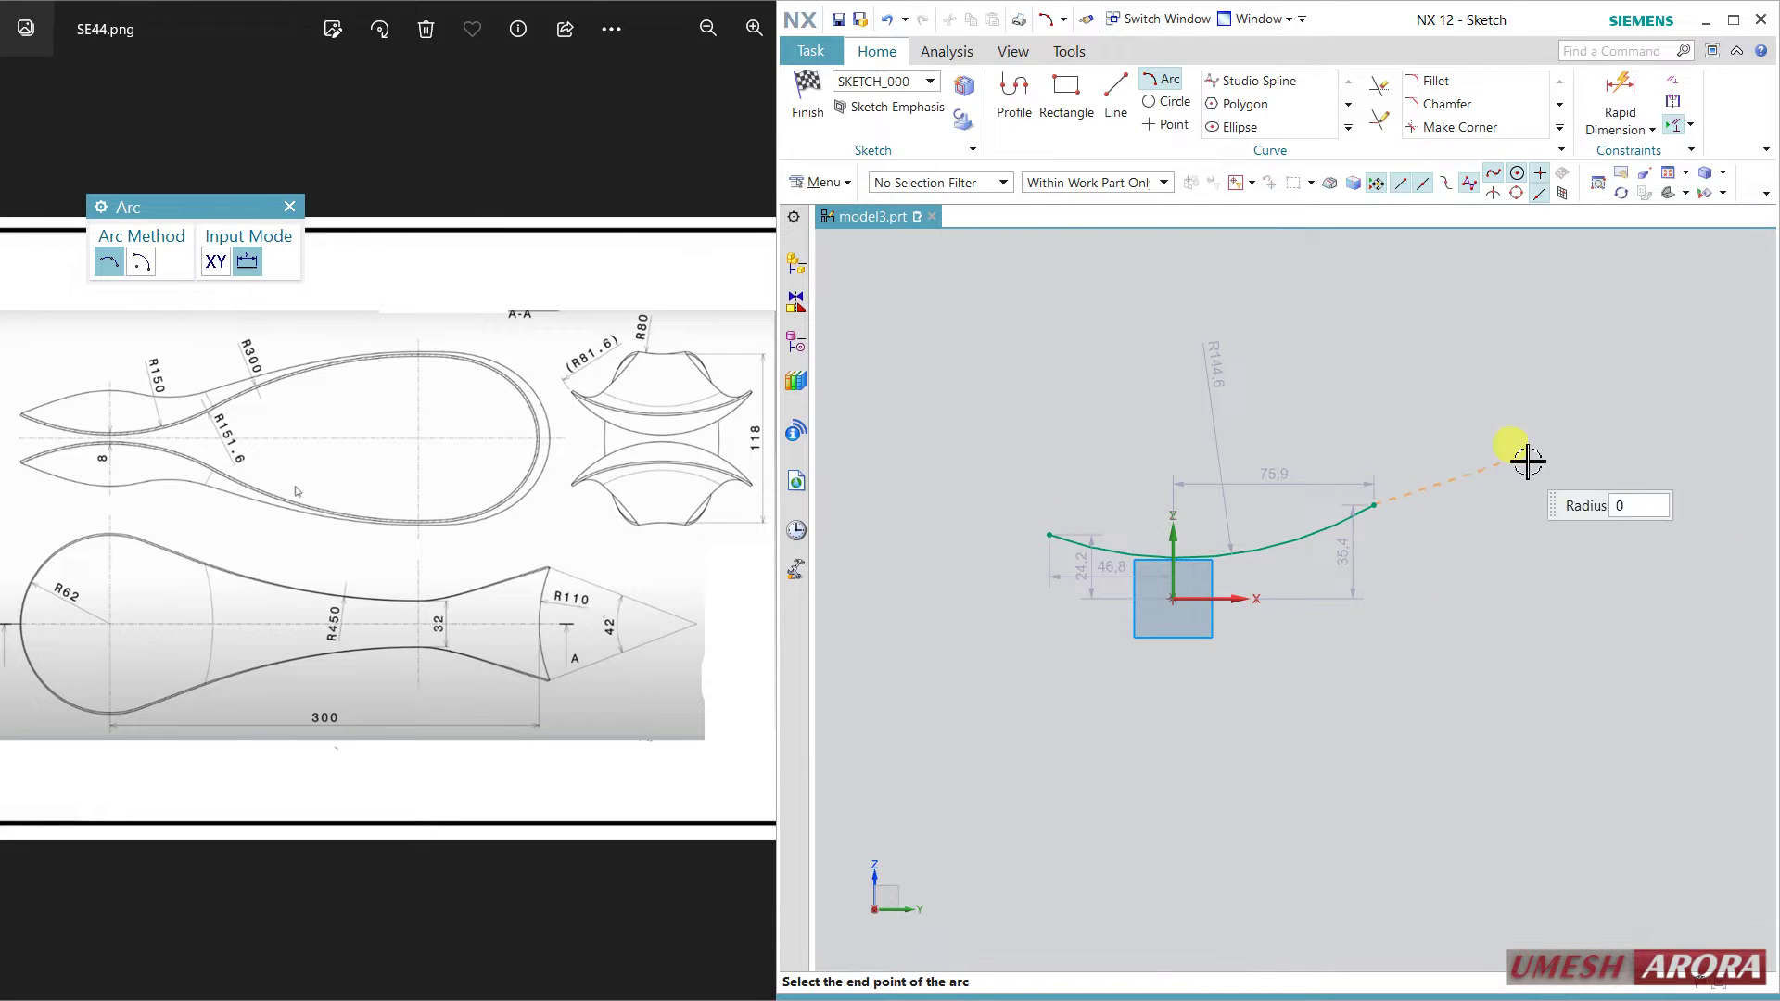
left_click(1745, 405)
left_click(1681, 406)
key("Escape")
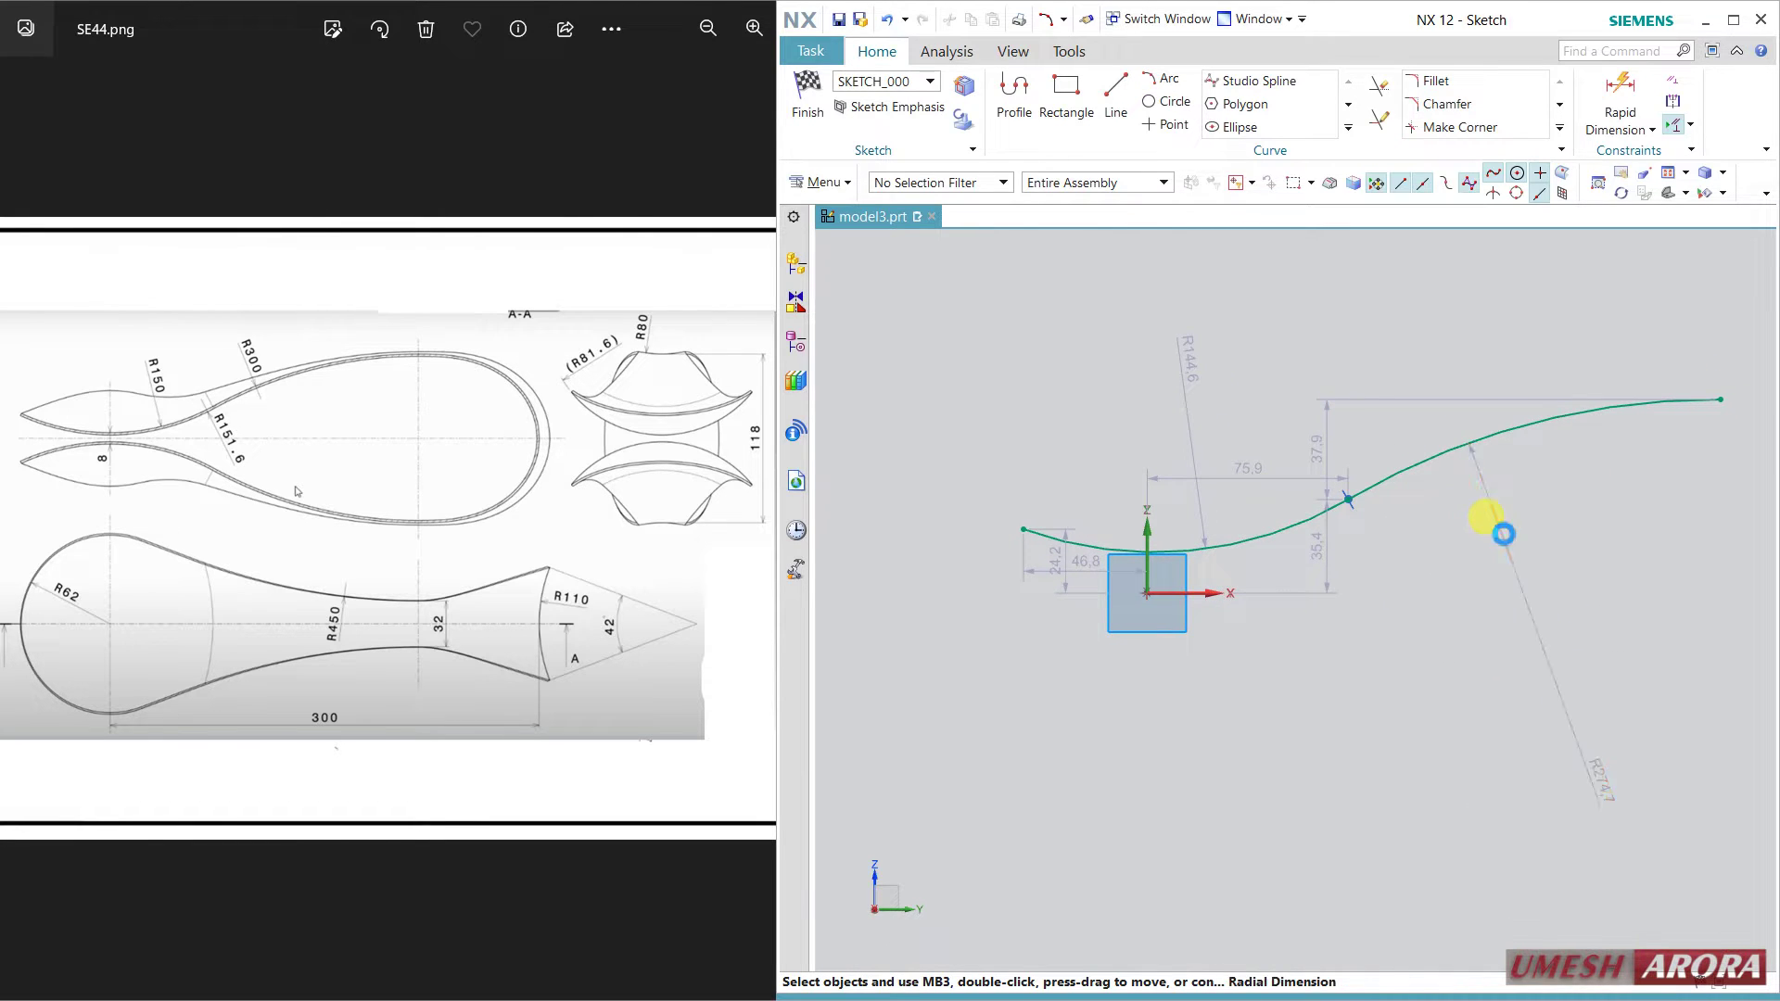
Dimension the large arc's radius to 300 and the left arc's radius to 150.
double_click(1503, 529)
type("300")
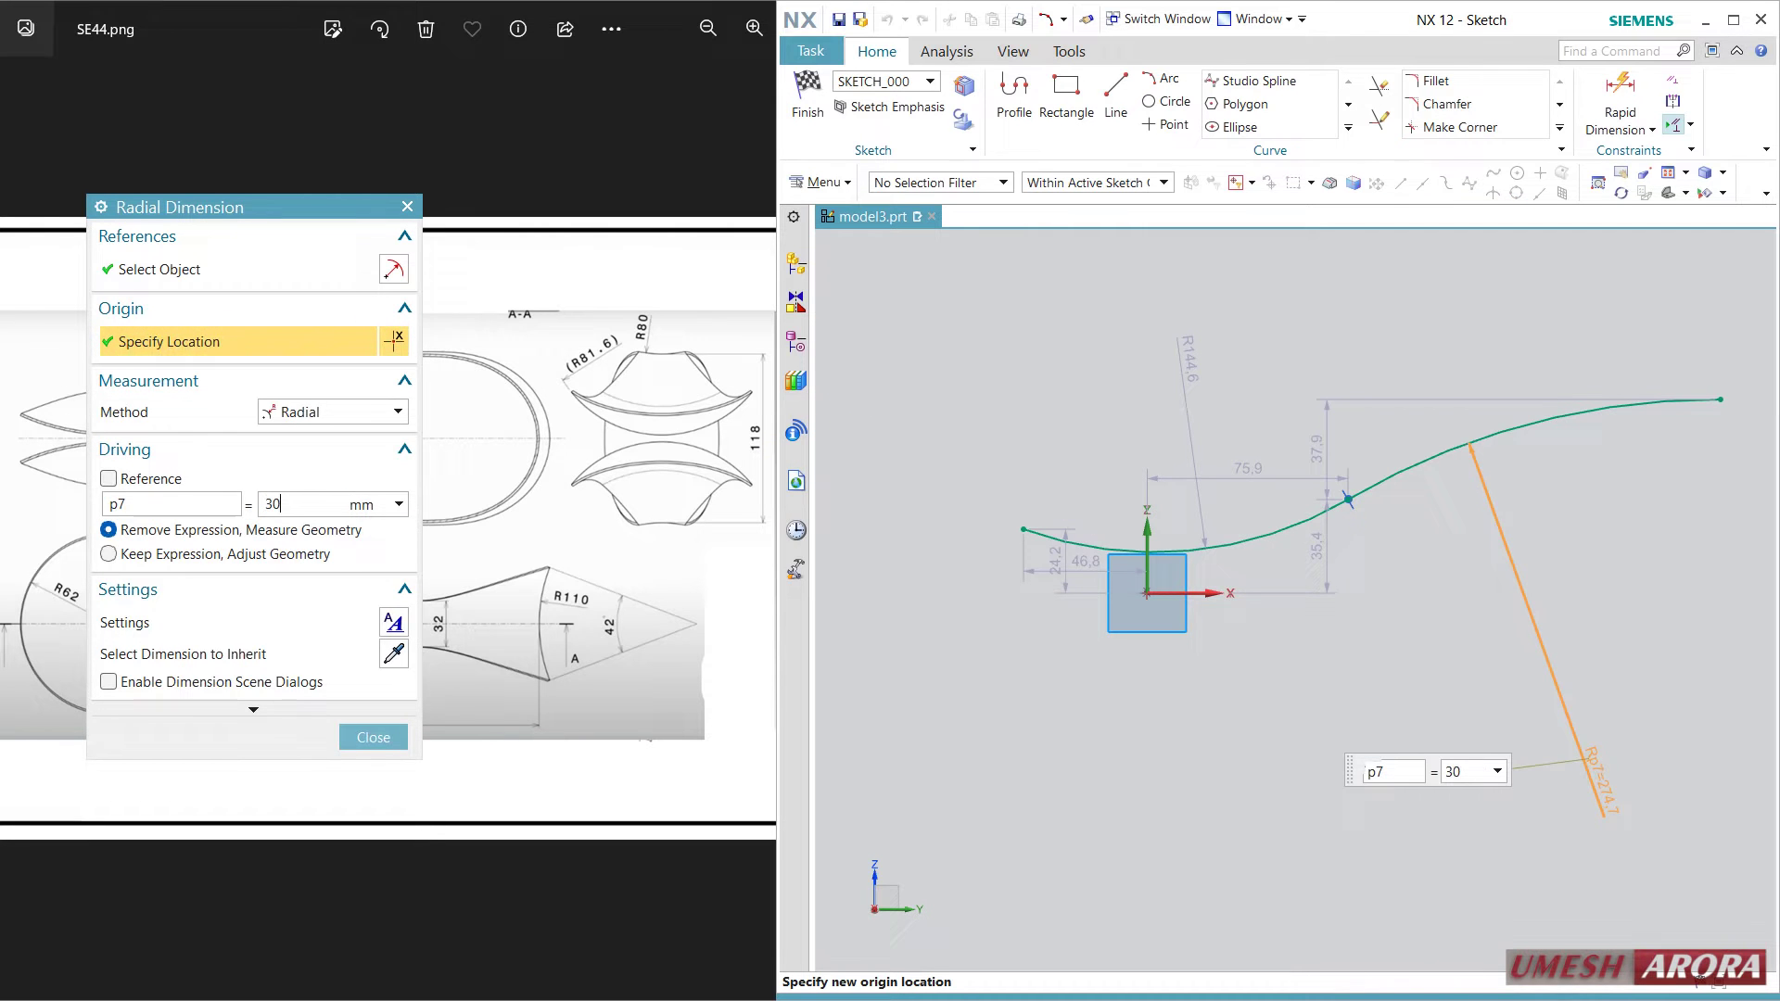
key("Return")
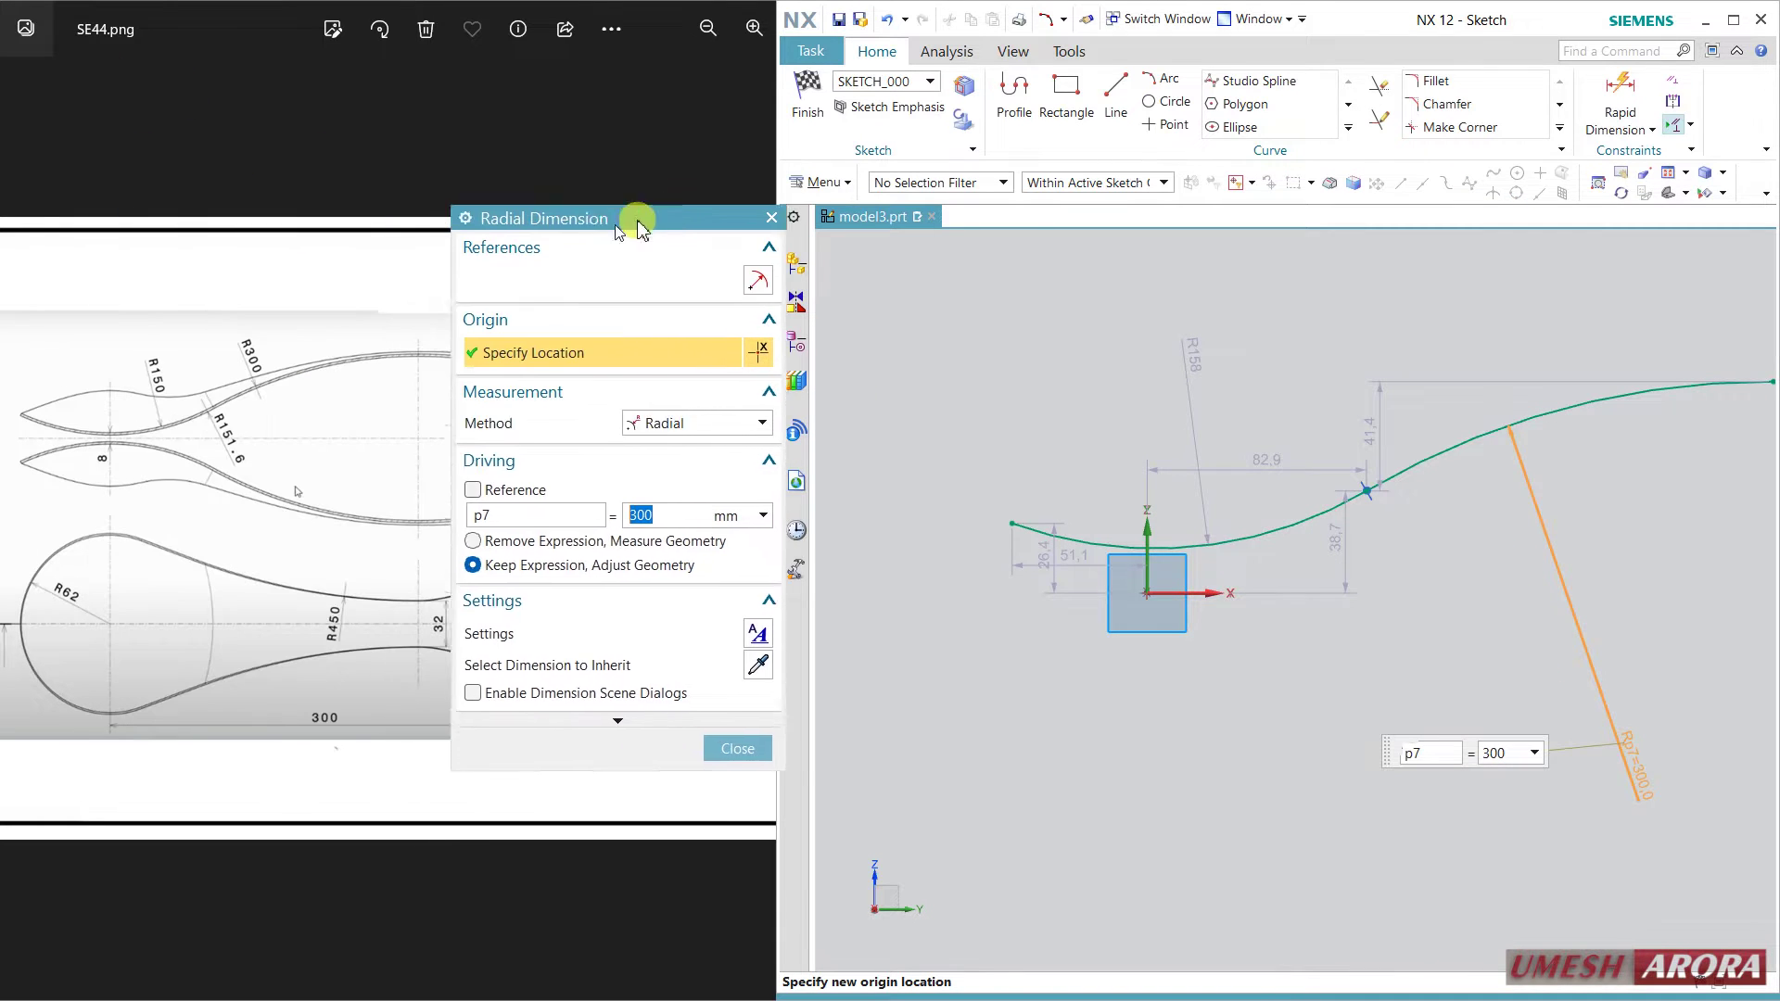
left_click_drag(237, 194, 769, 178)
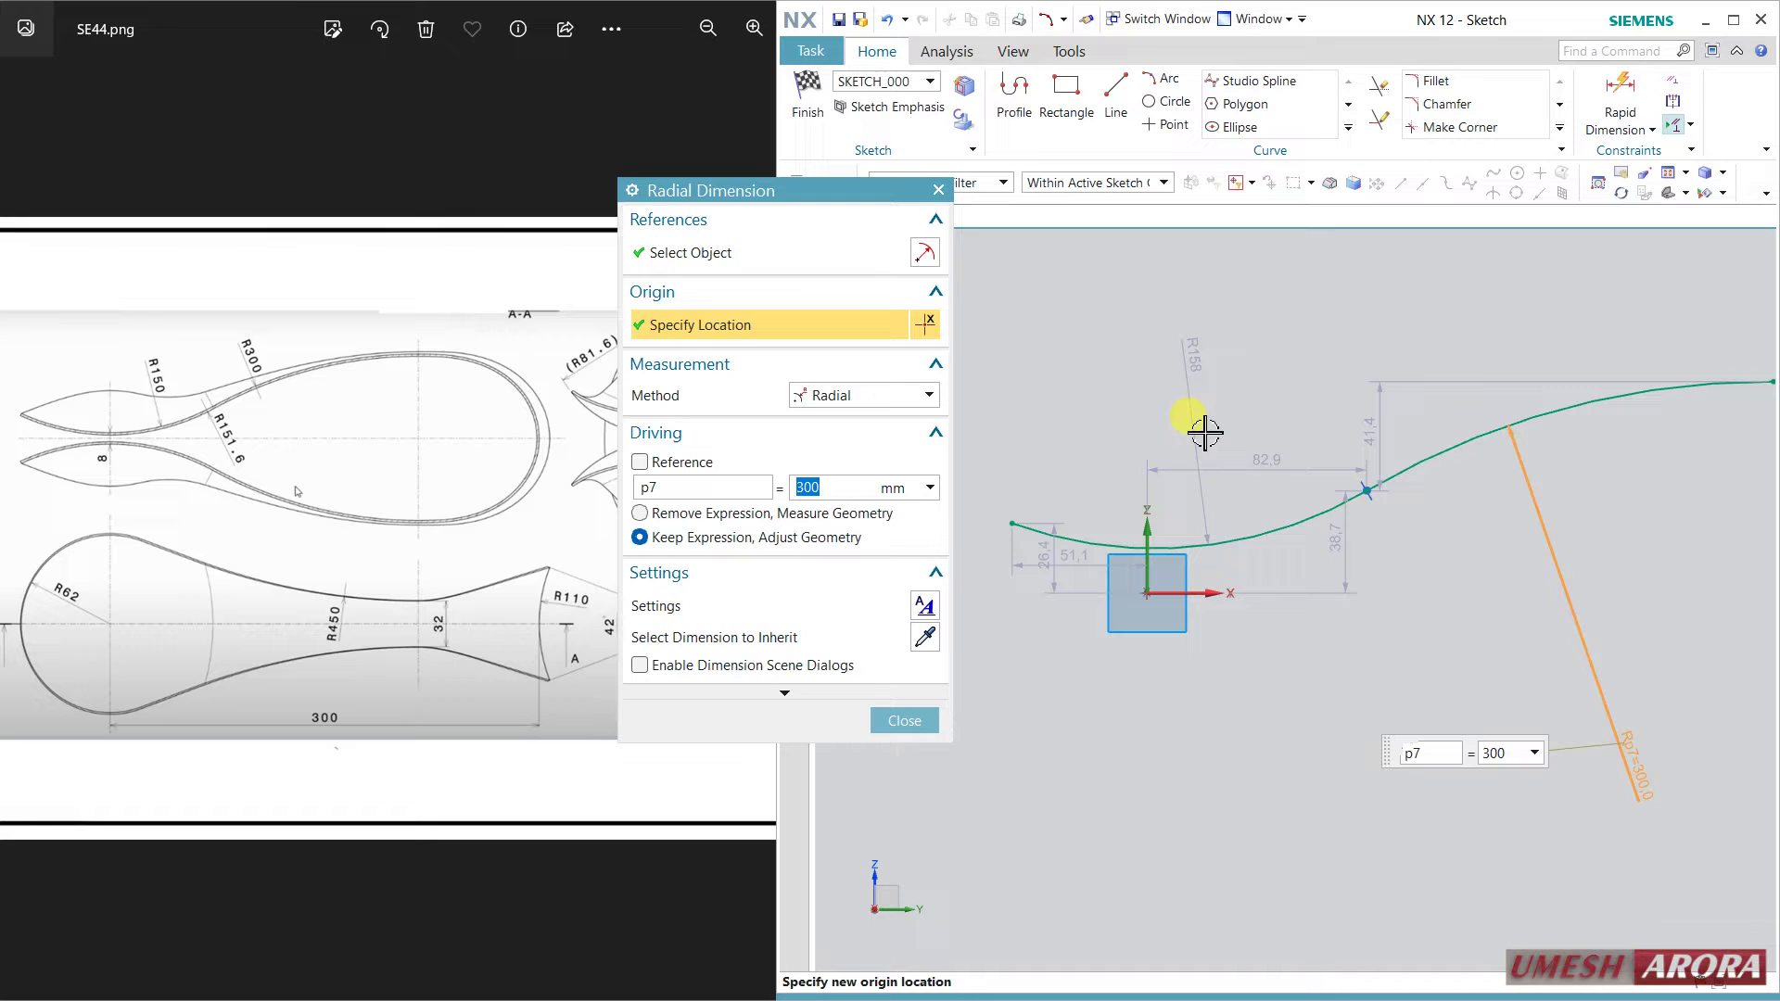
left_click(1202, 359)
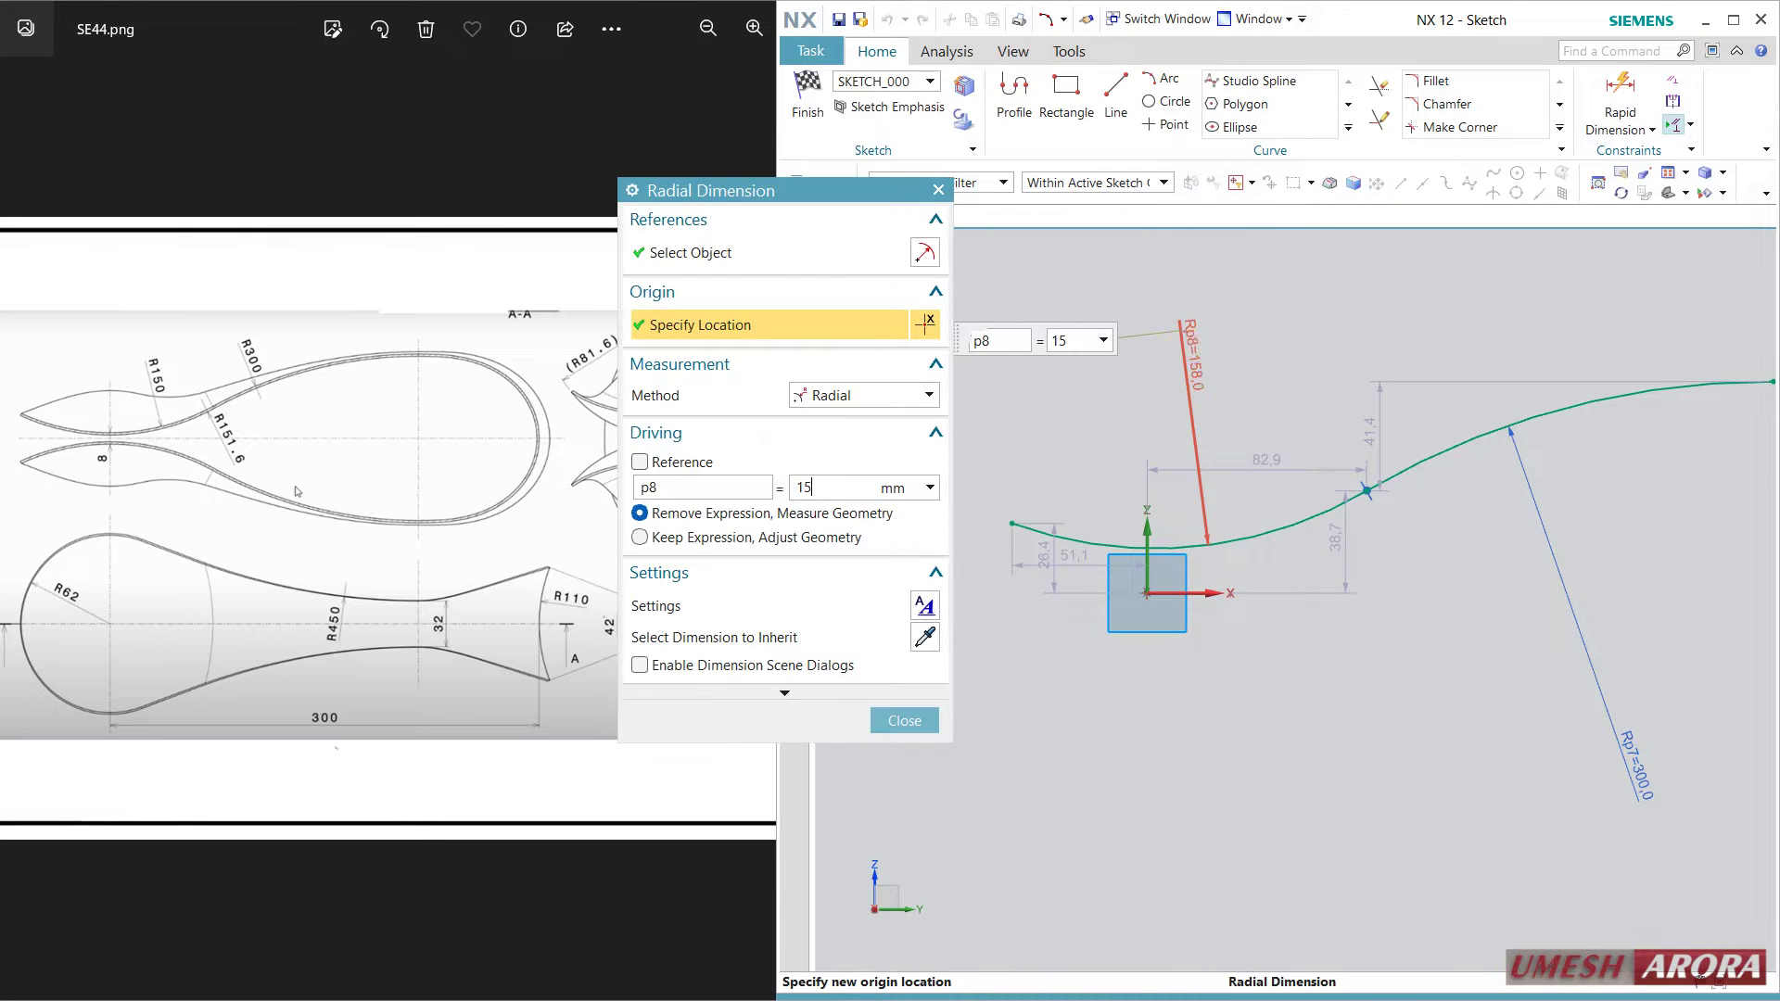
type("150")
key("Return")
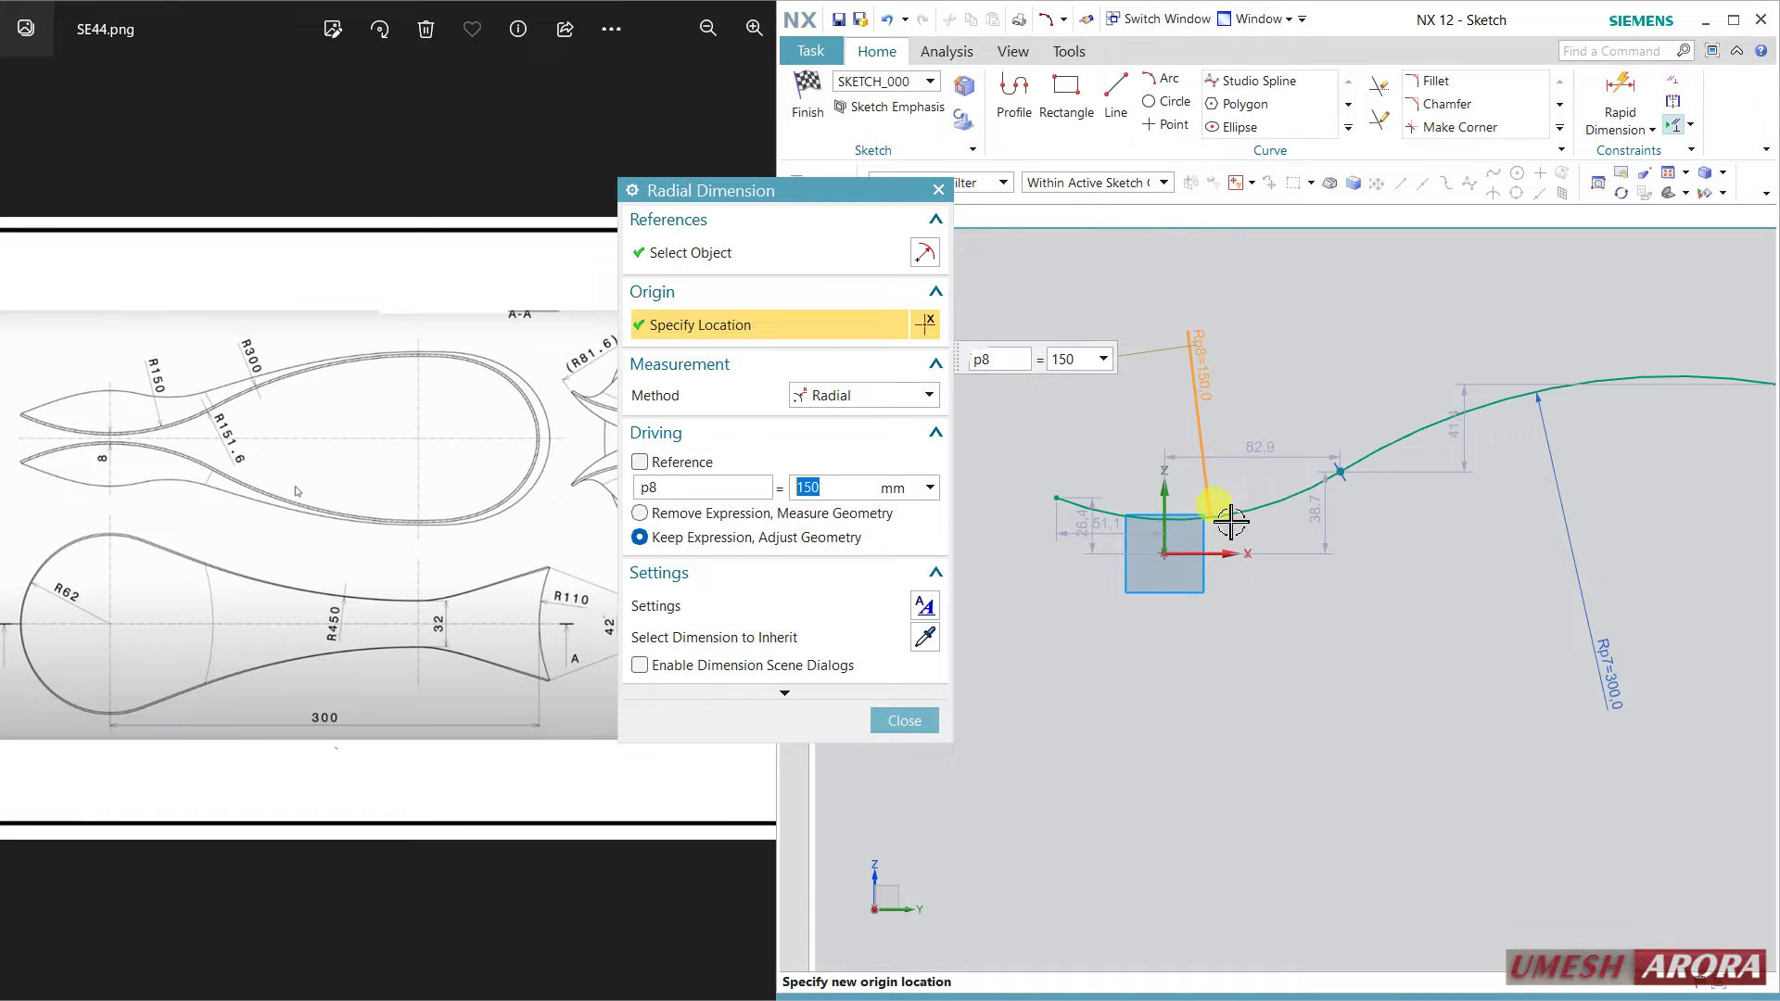
Place the smaller arc's centre on the vertical axis.
left_click(904, 720)
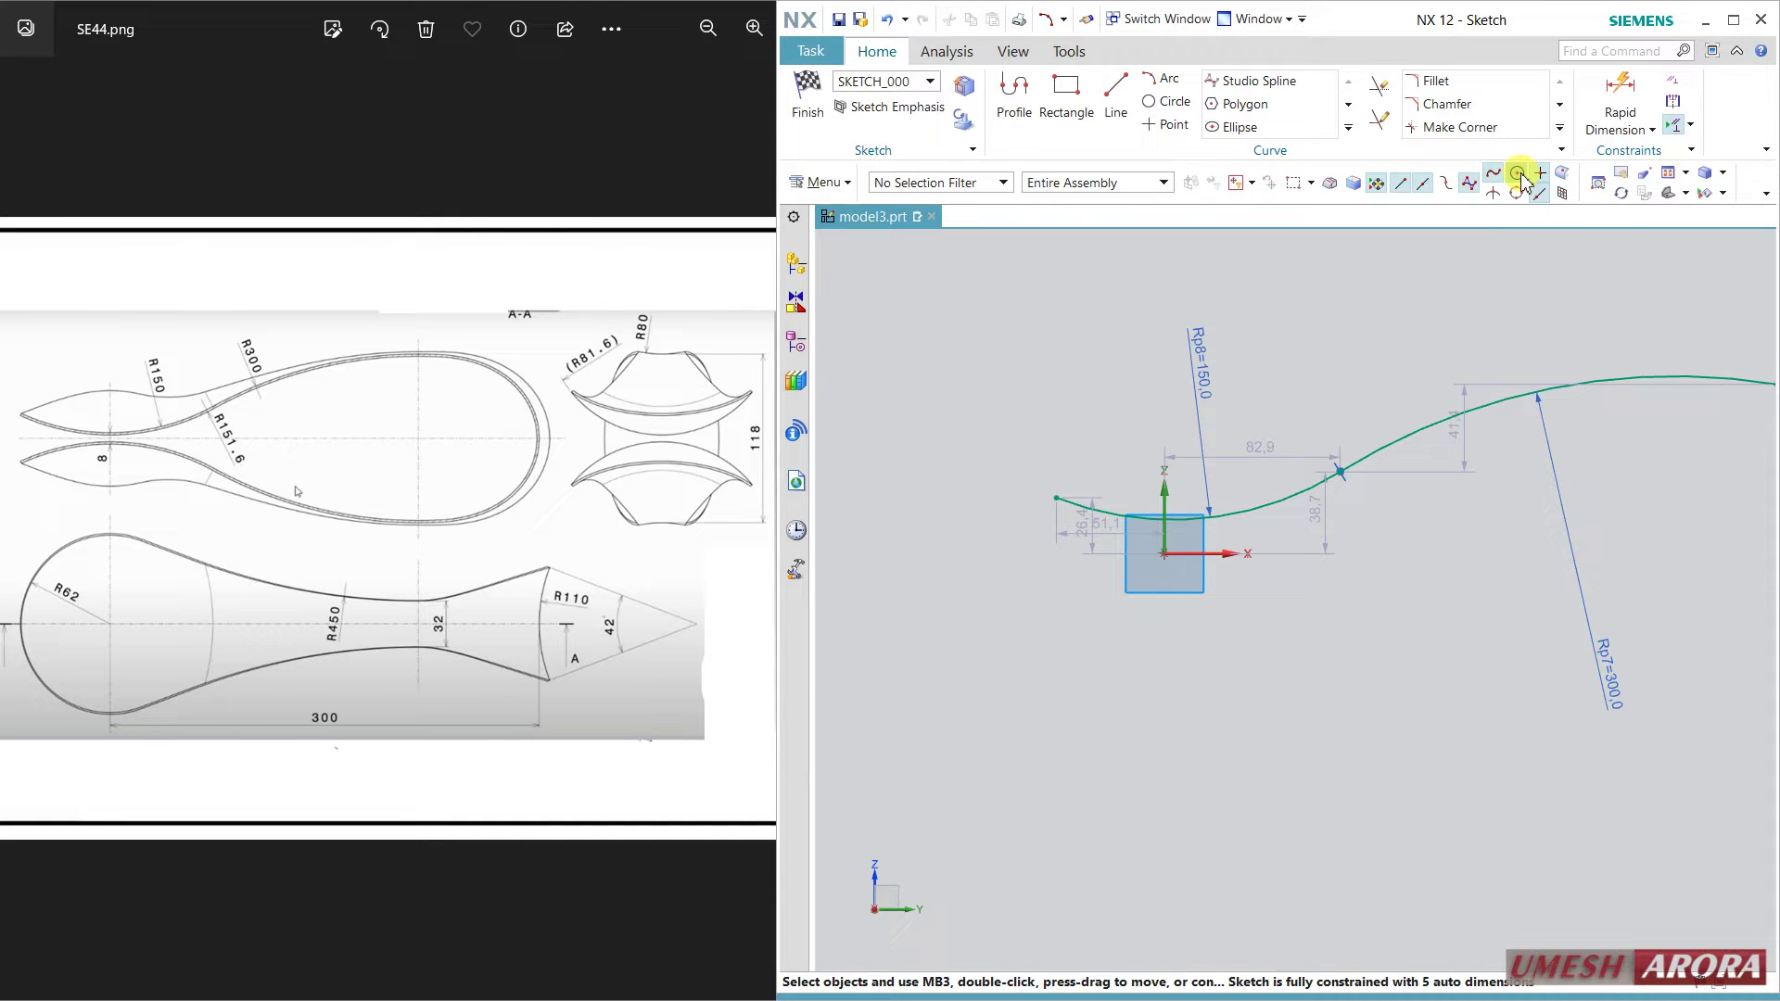
middle_click_drag(1419, 394, 1363, 504, "shift")
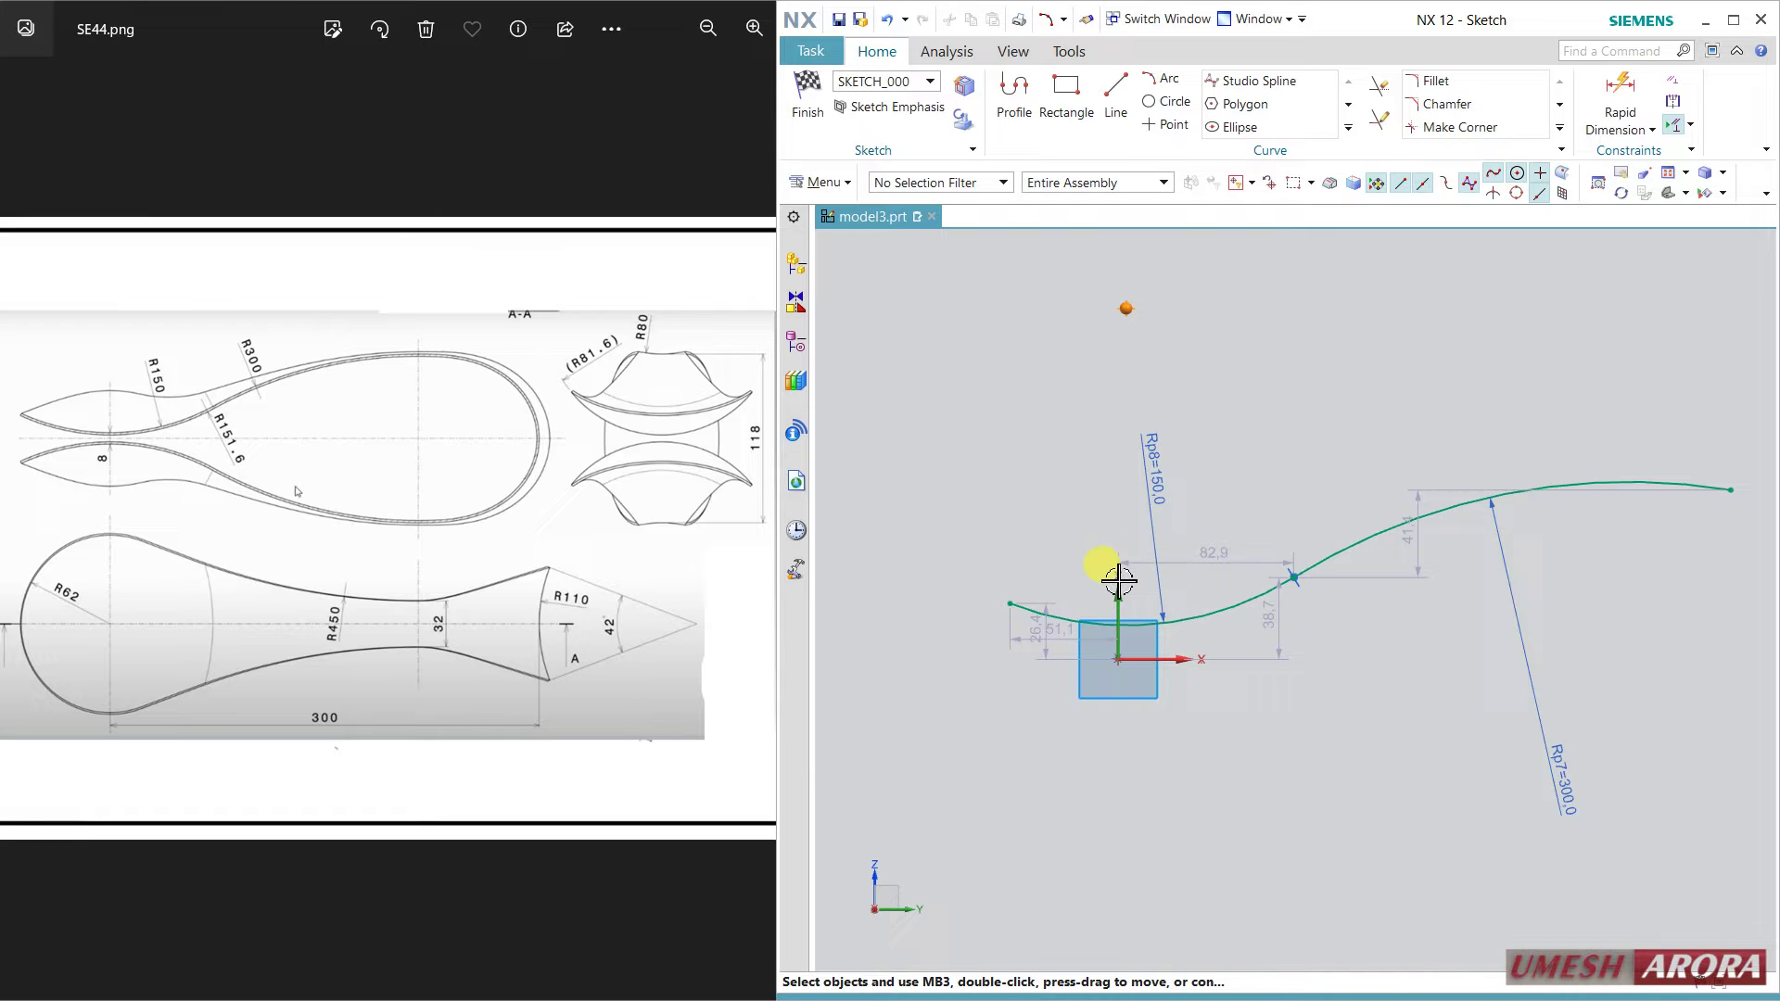
left_click(1118, 595)
left_click(1151, 564)
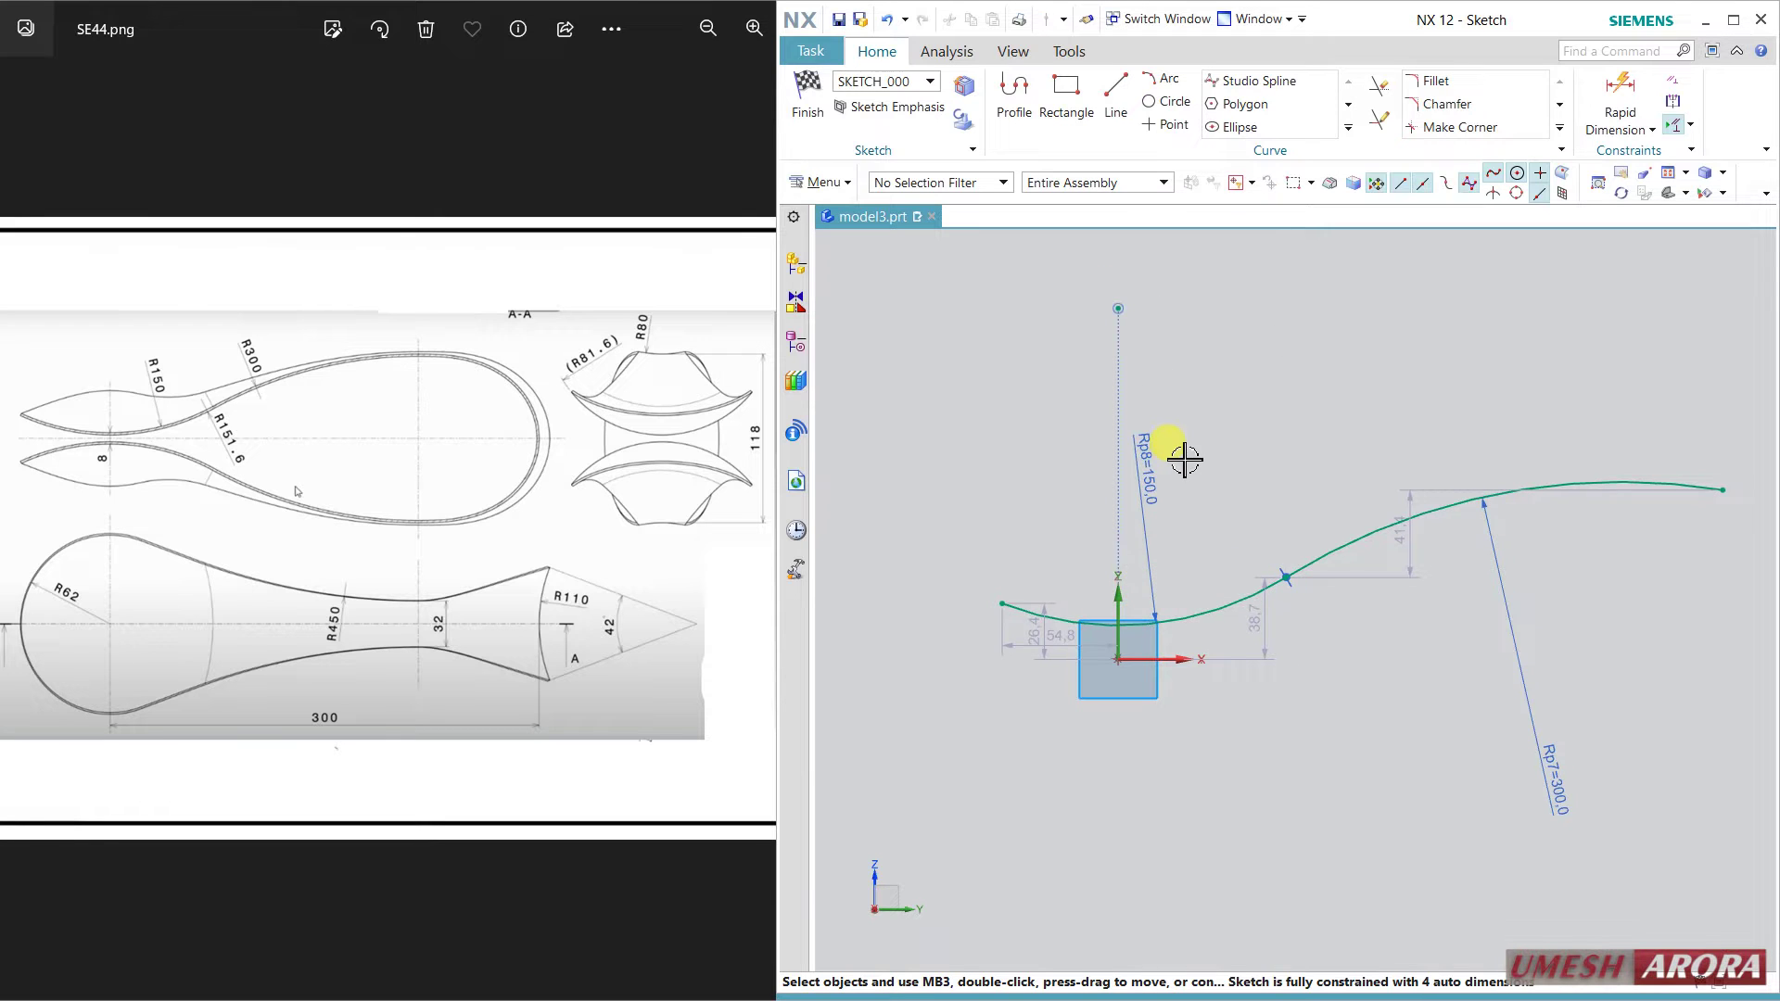
Add a 4 mm dimension at the S-curve's left end.
left_click(1614, 91)
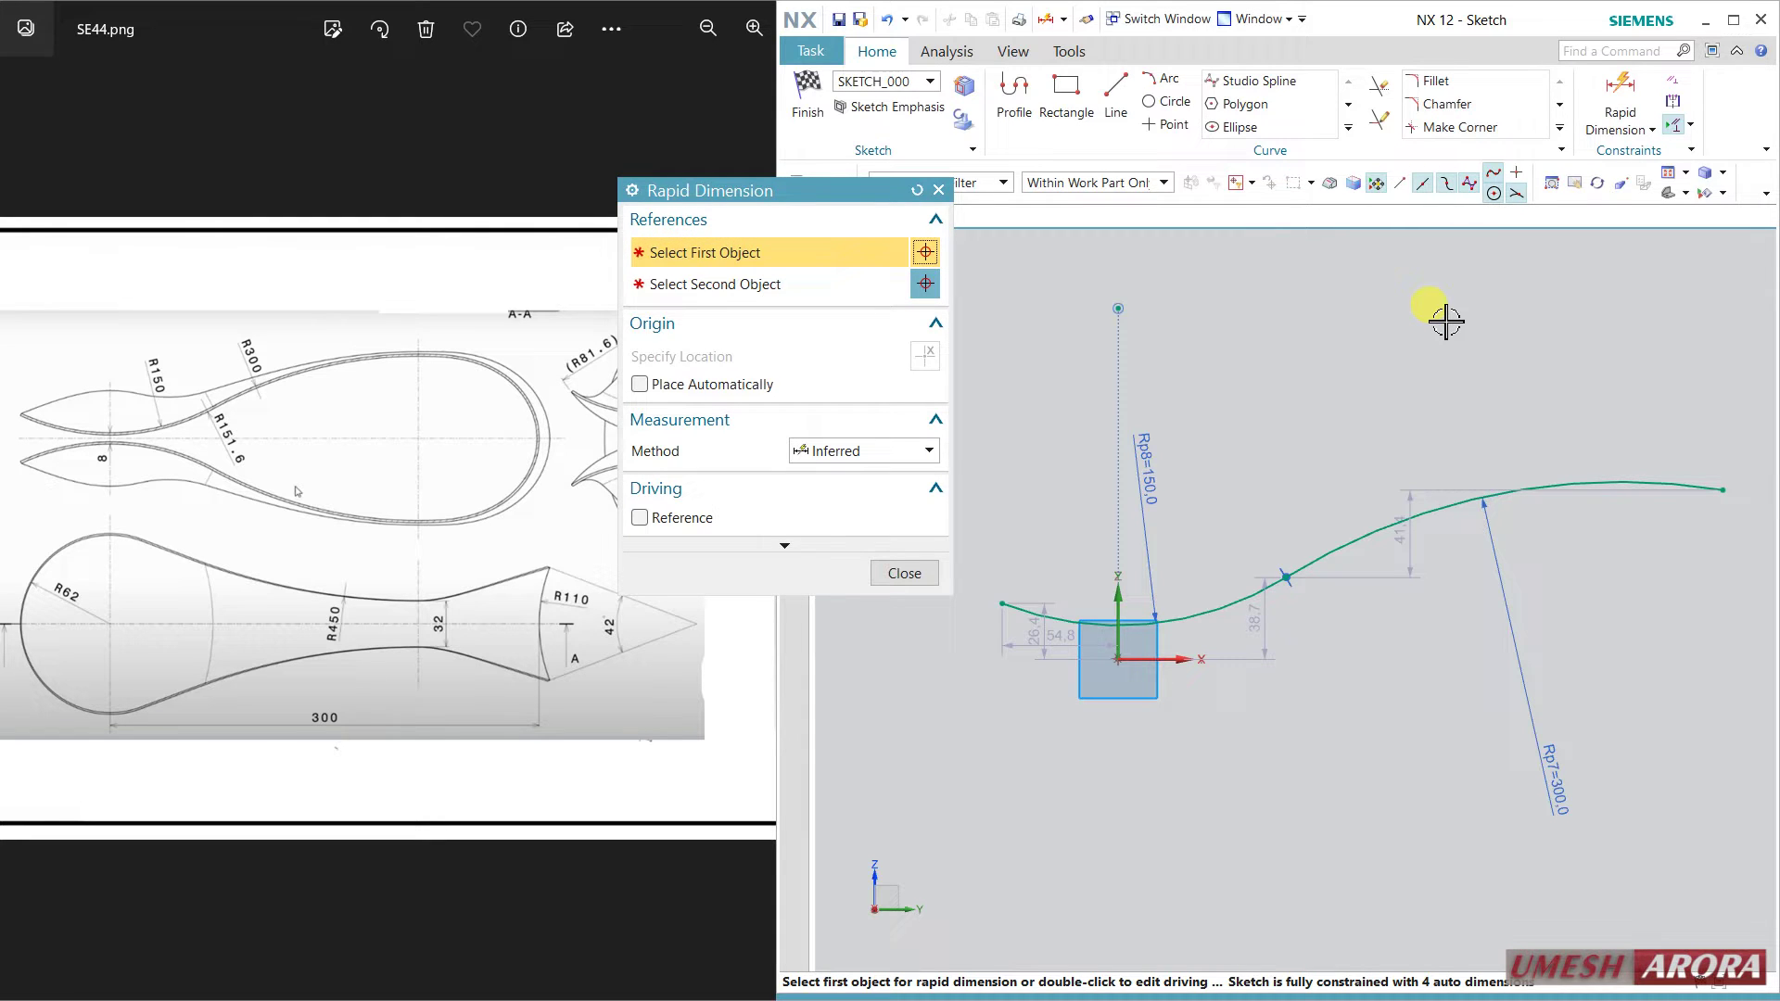
left_click(1163, 623)
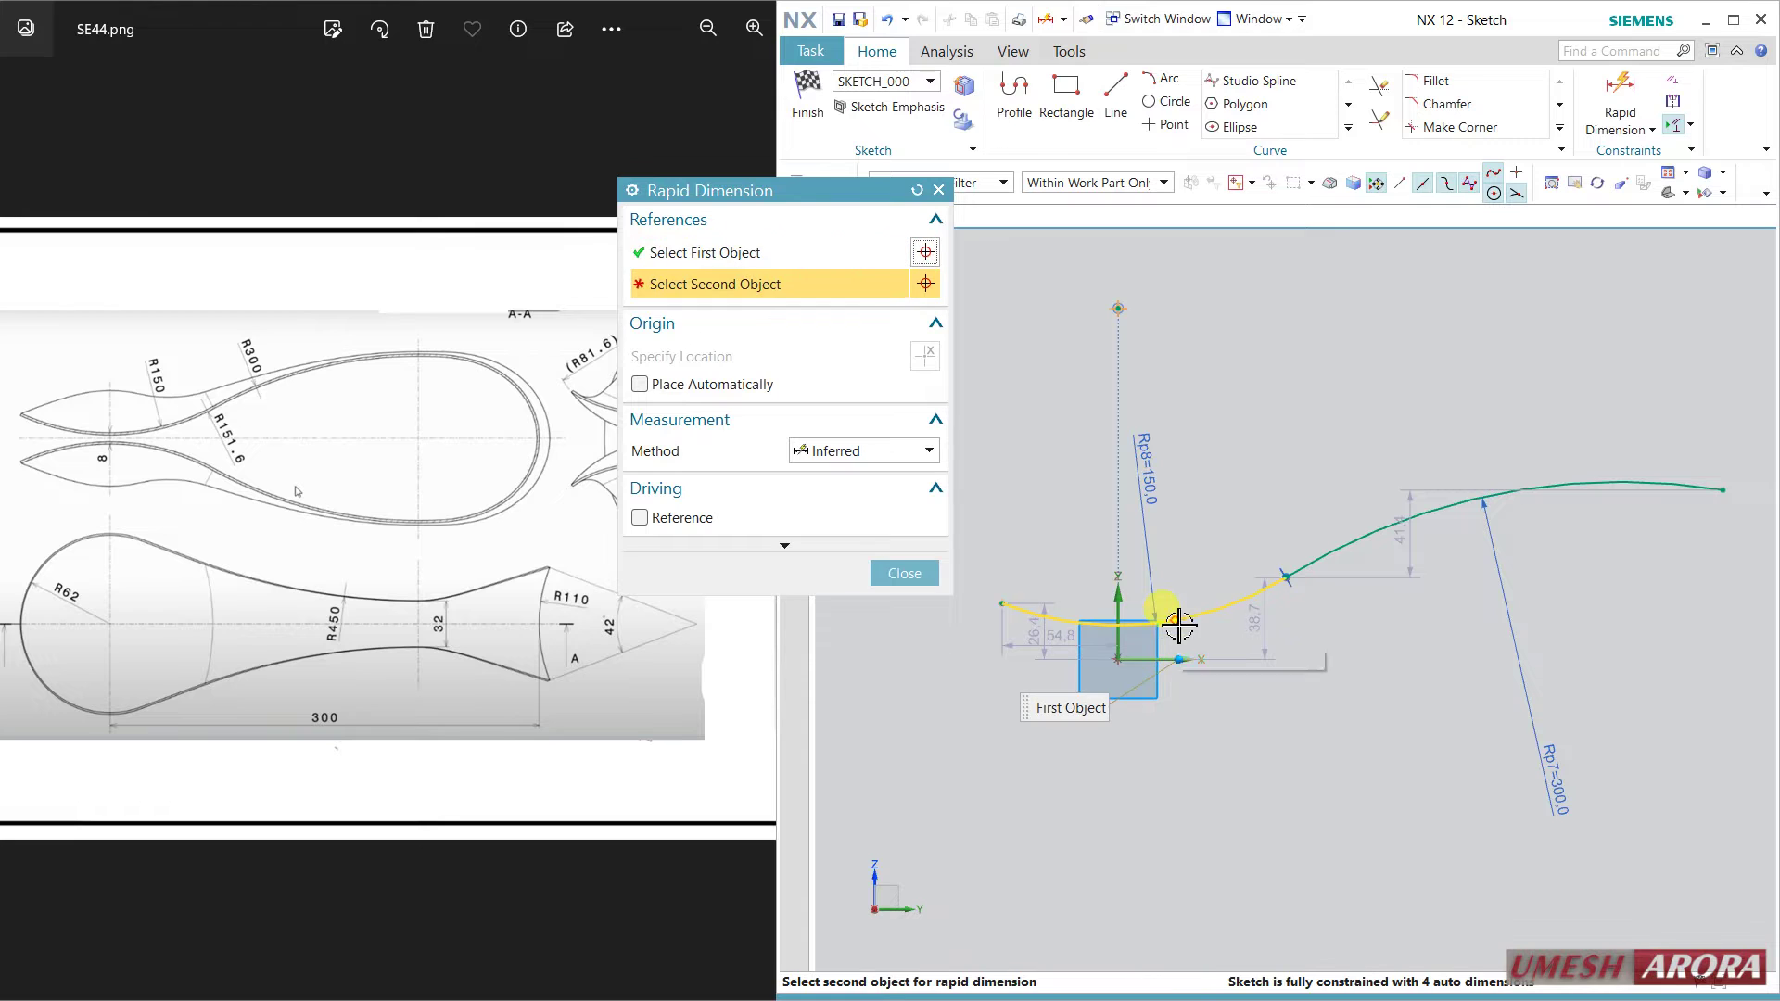
left_click(1146, 618)
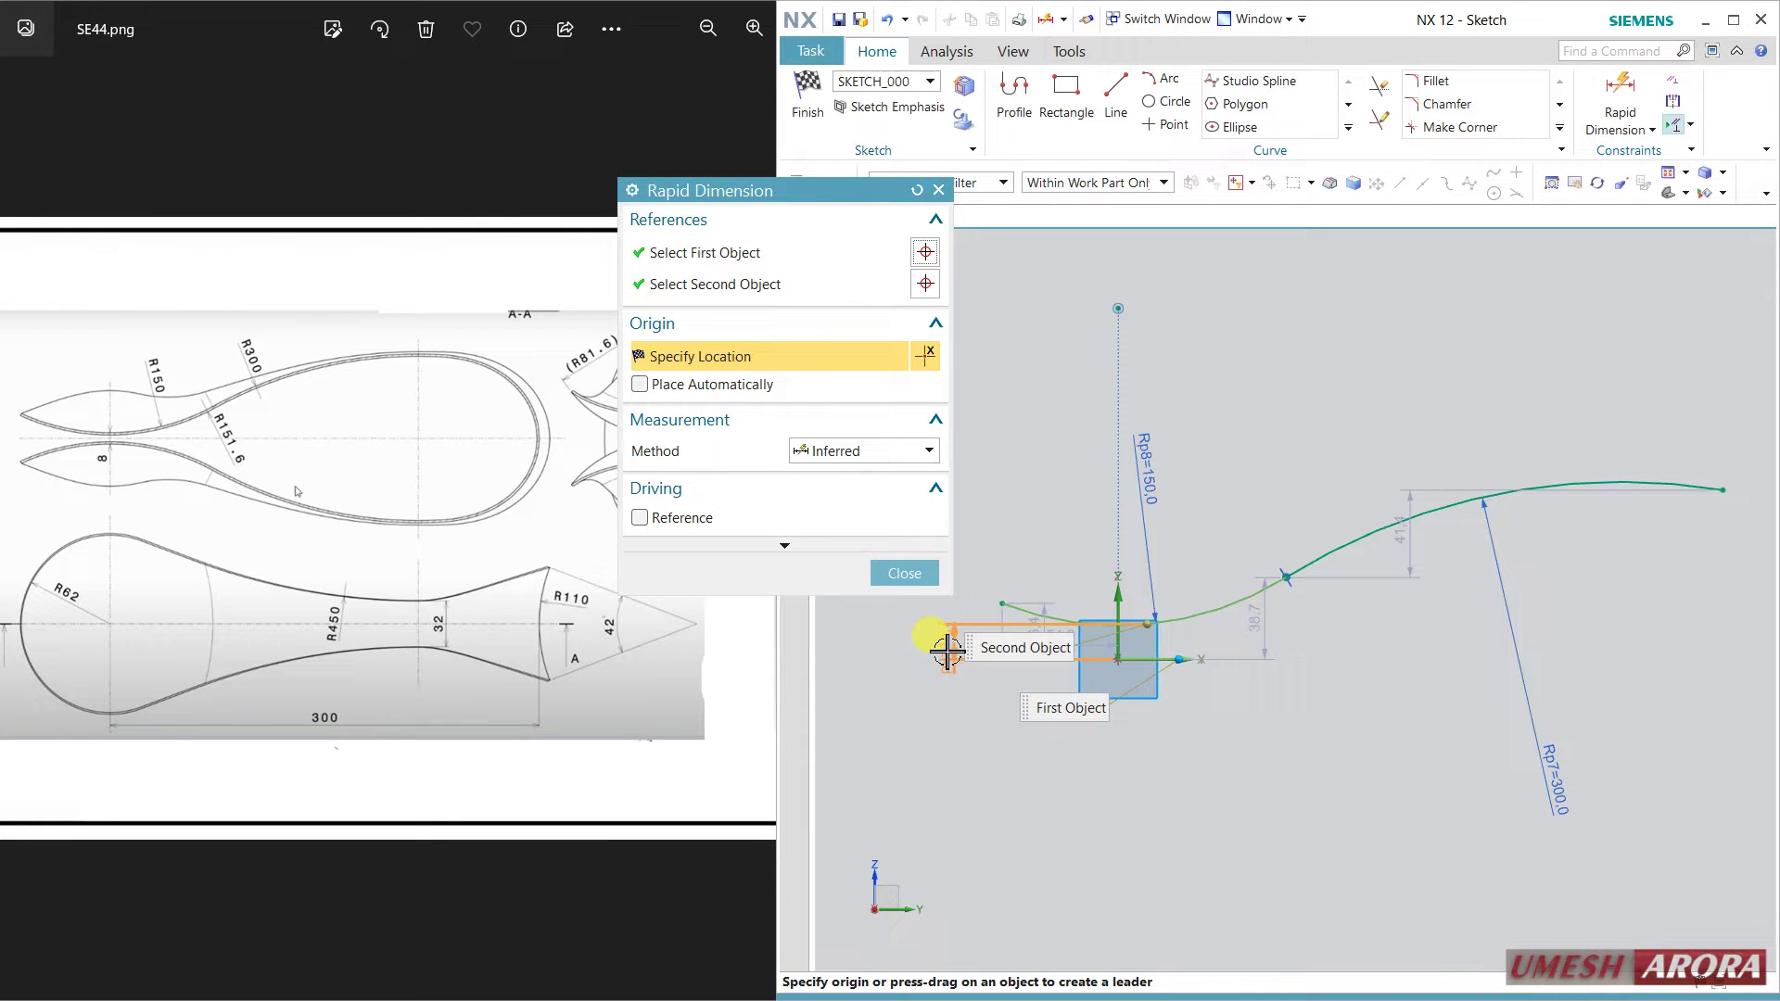
left_click(874, 660)
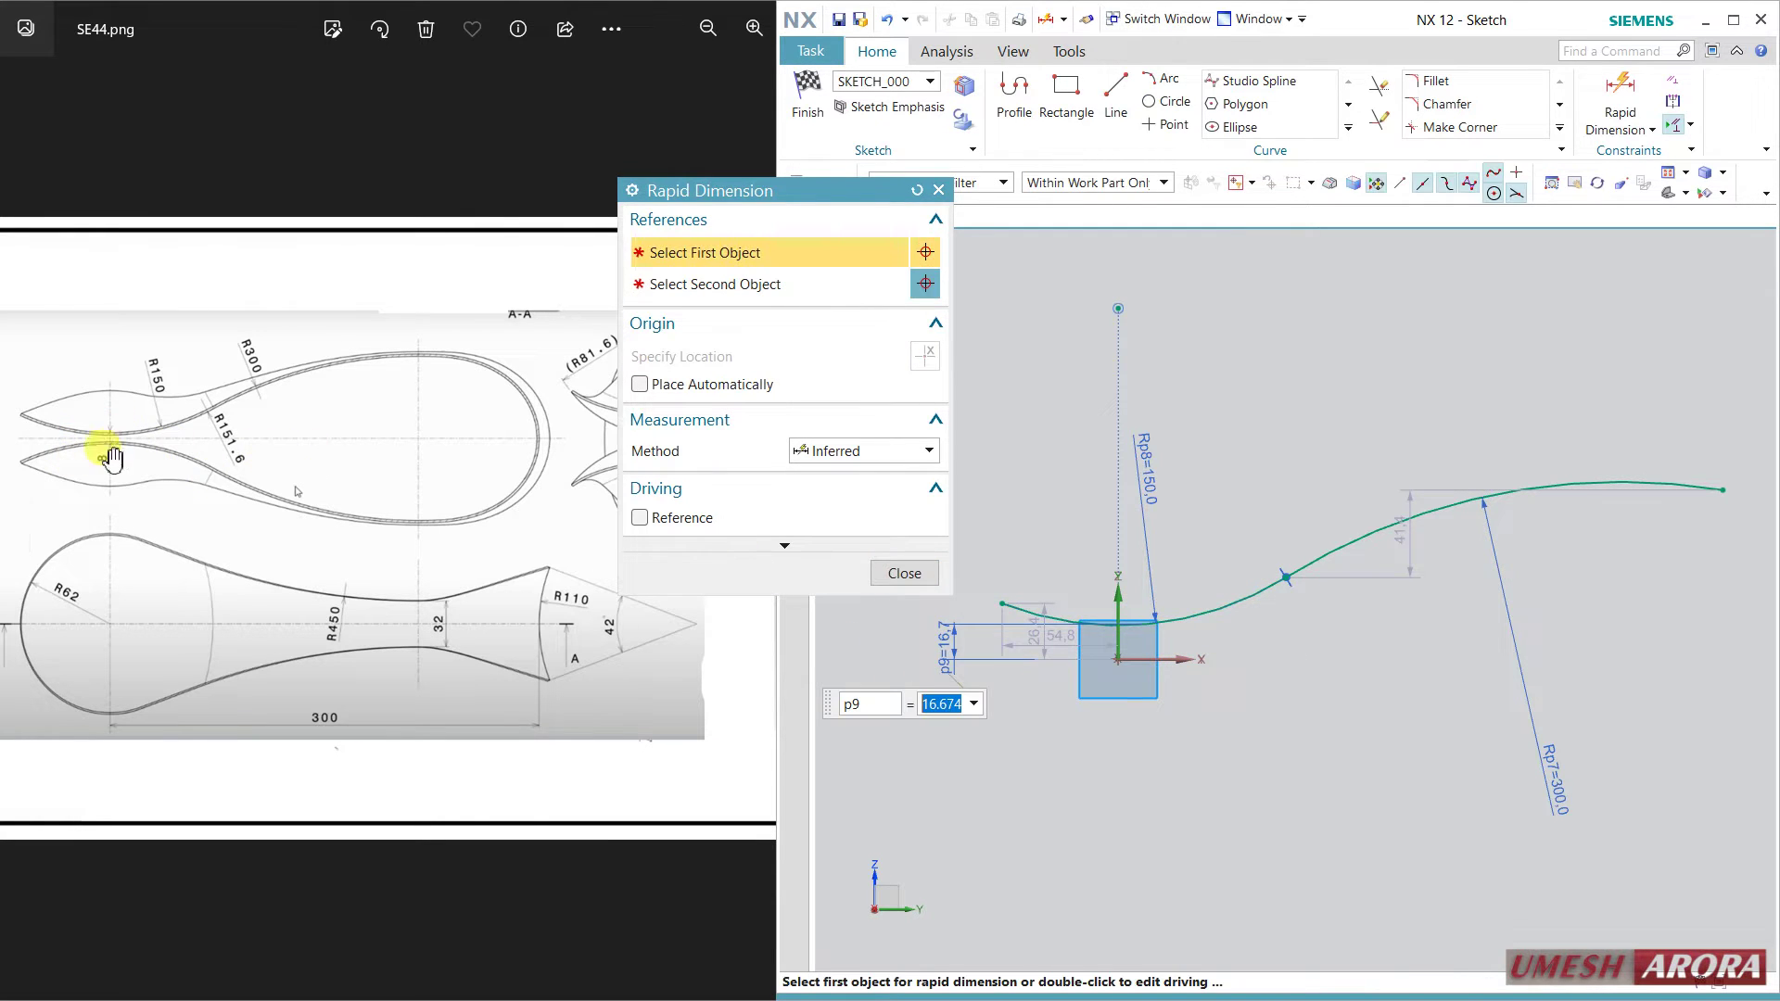
key("Return")
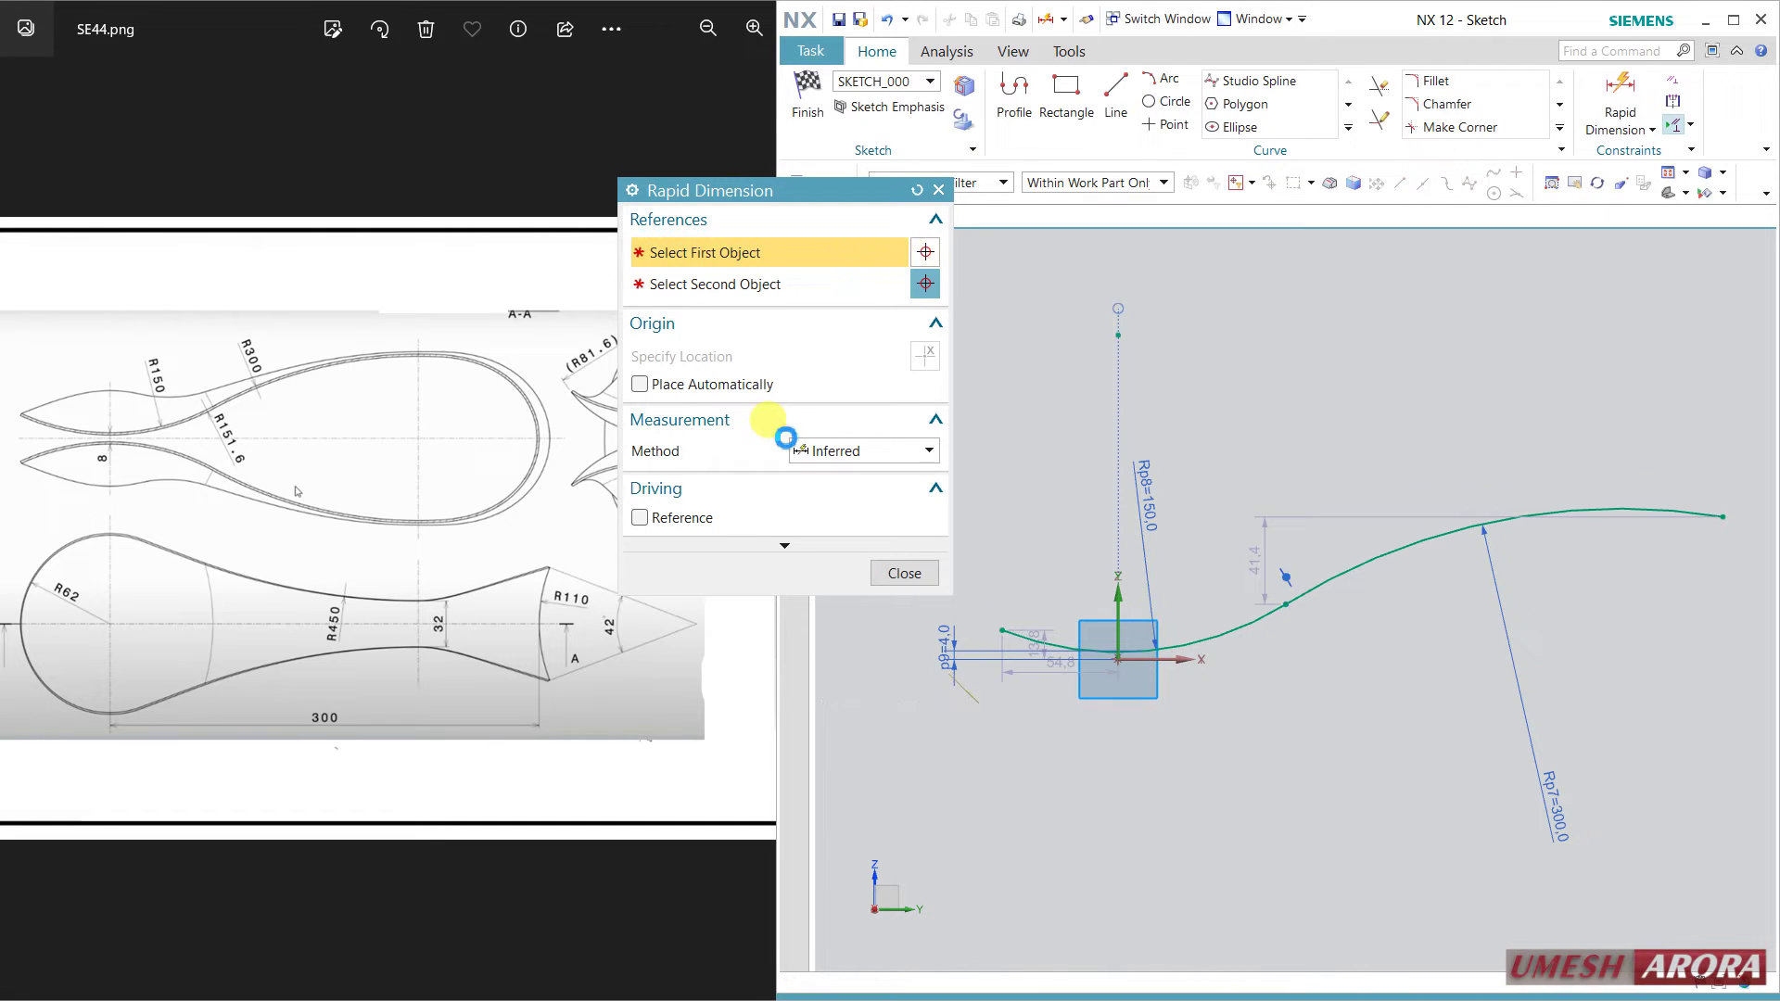
left_click(898, 575)
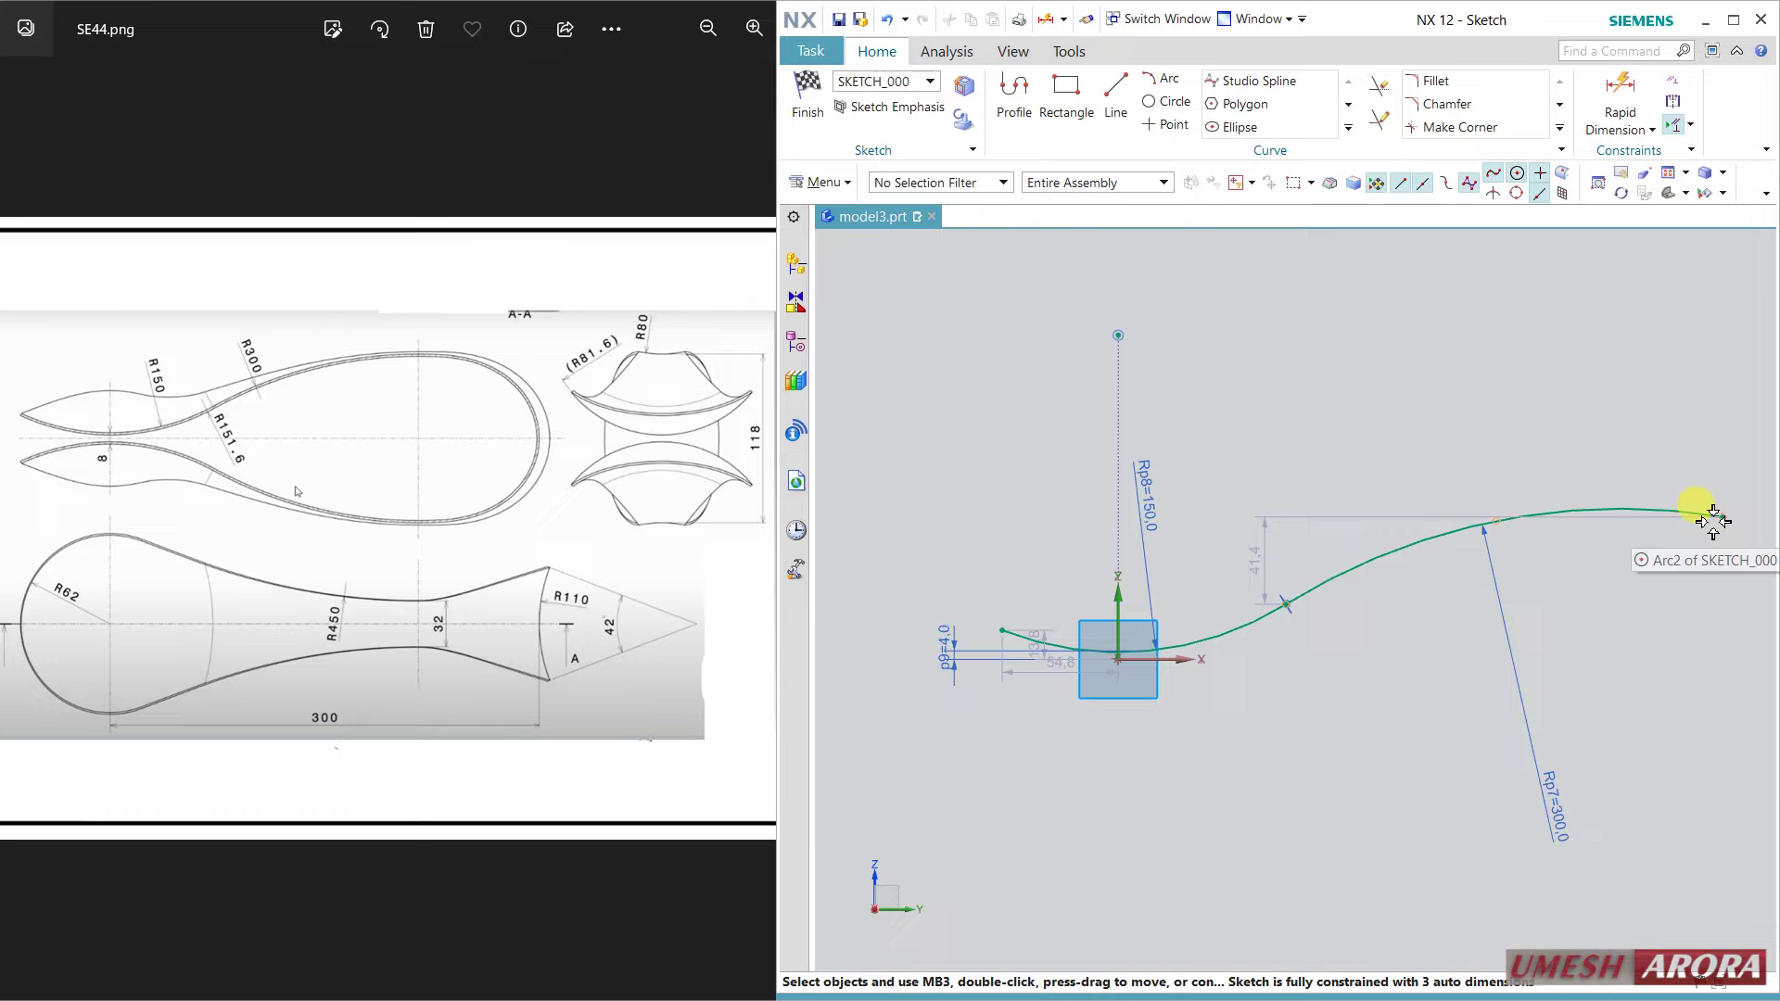
Draw a horizontal line from the curve's right end and set its length to 20.
left_click(1115, 95)
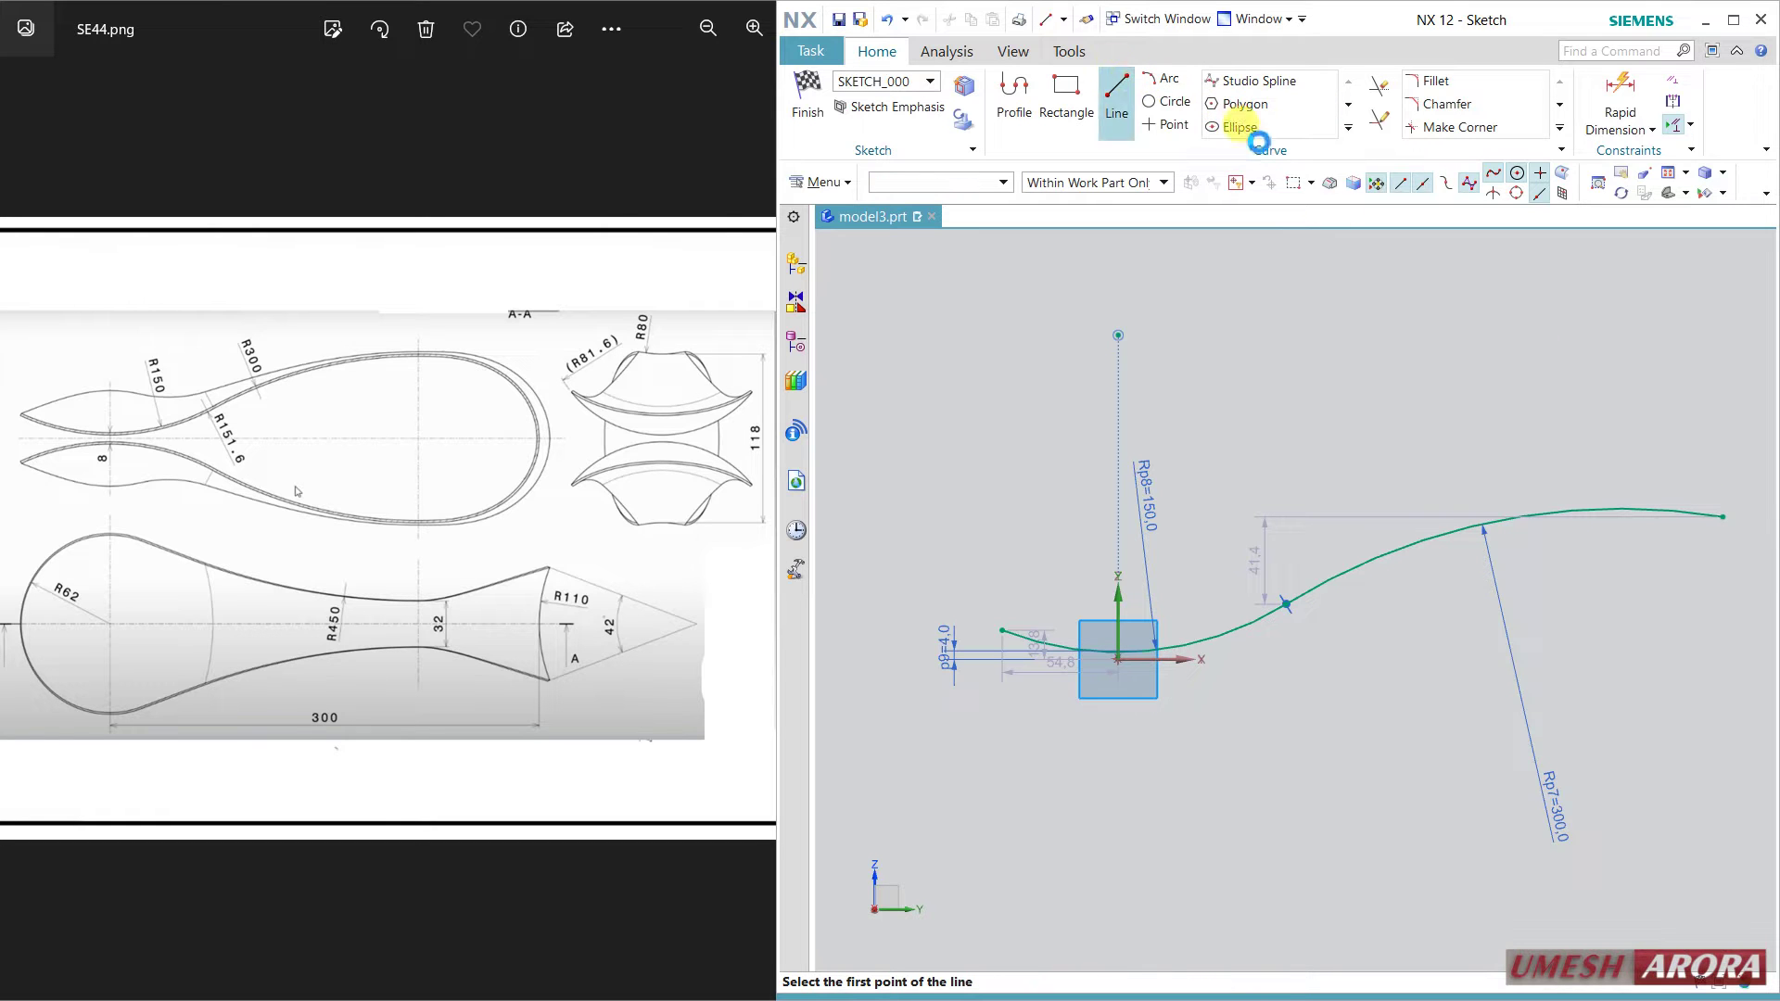
middle_click_drag(1439, 437, 1133, 409, "shift")
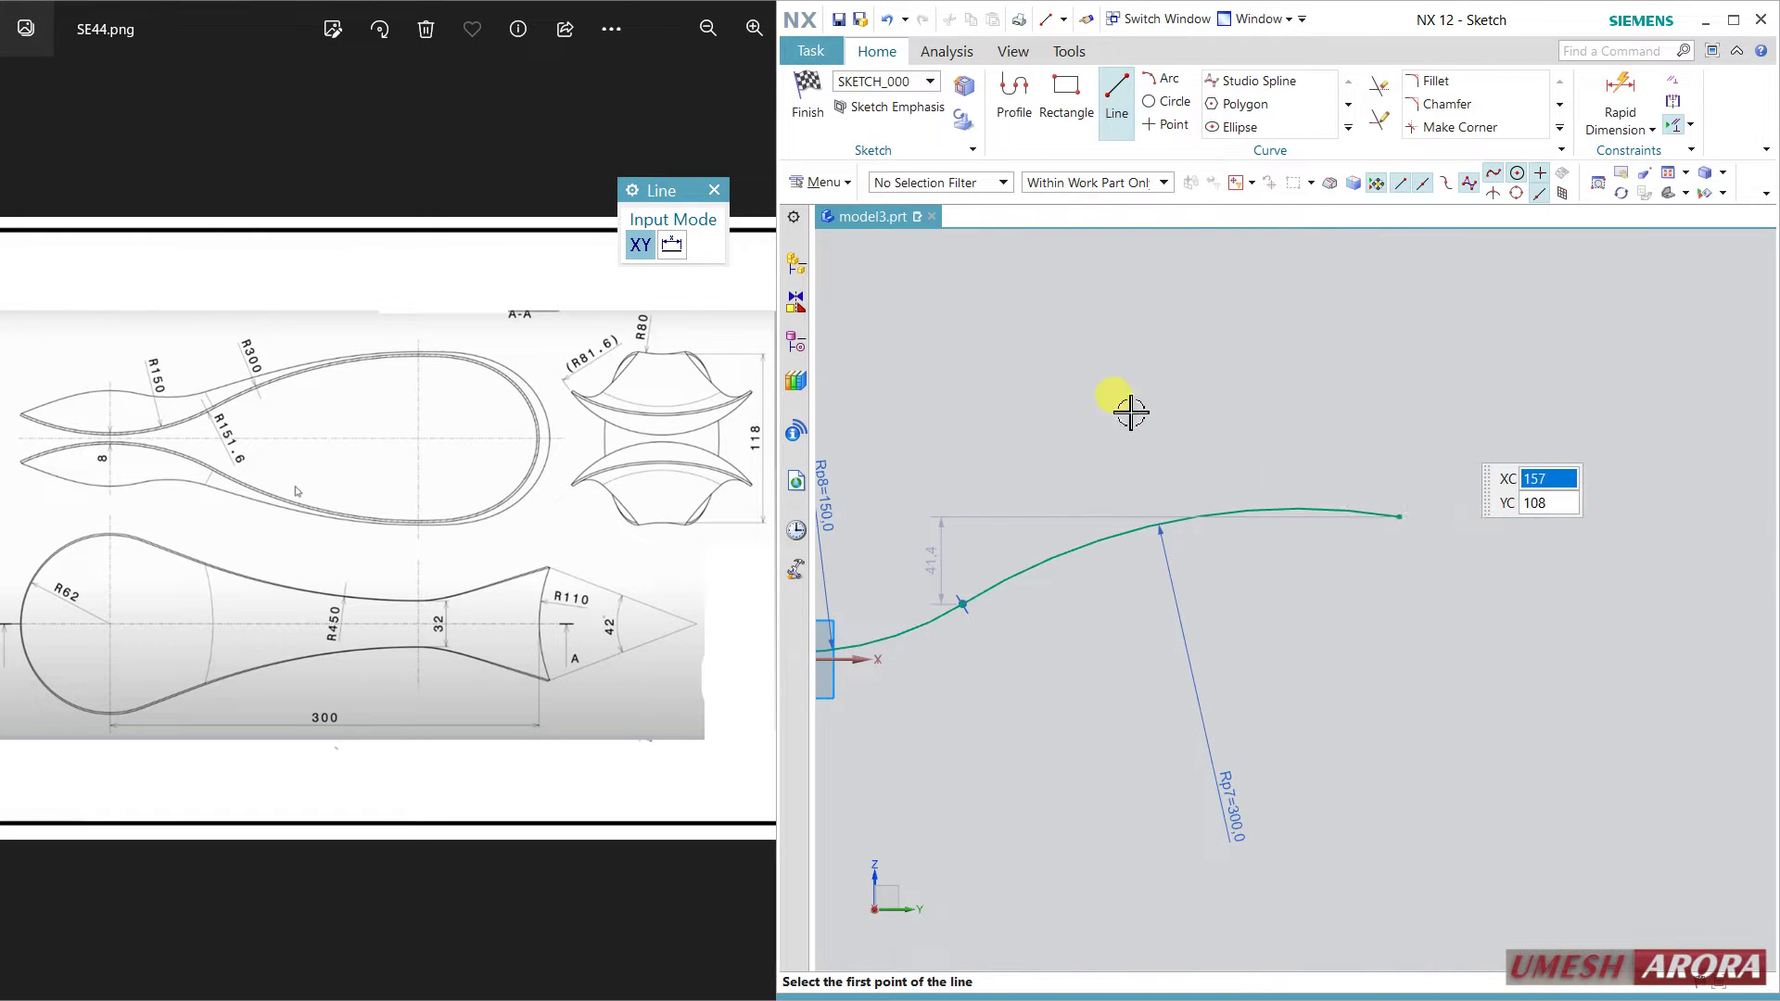
left_click(1399, 516)
left_click(1458, 517)
key("Escape")
left_click(1433, 553)
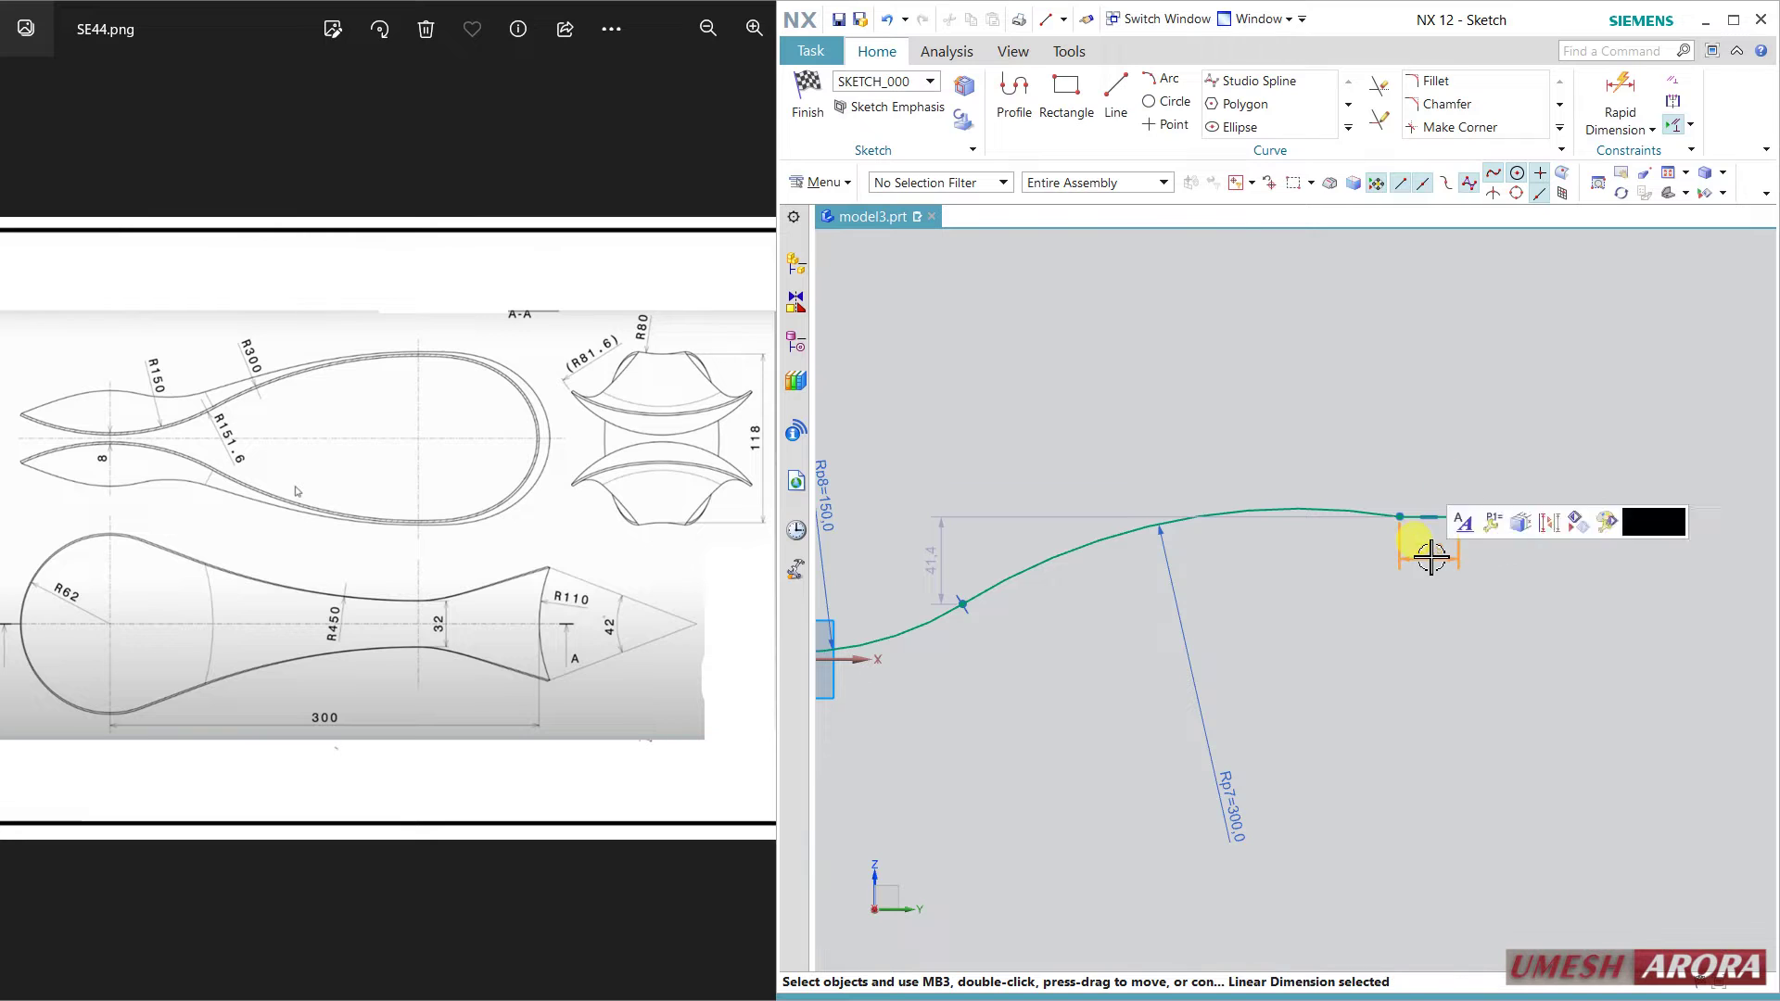
left_click(1408, 568)
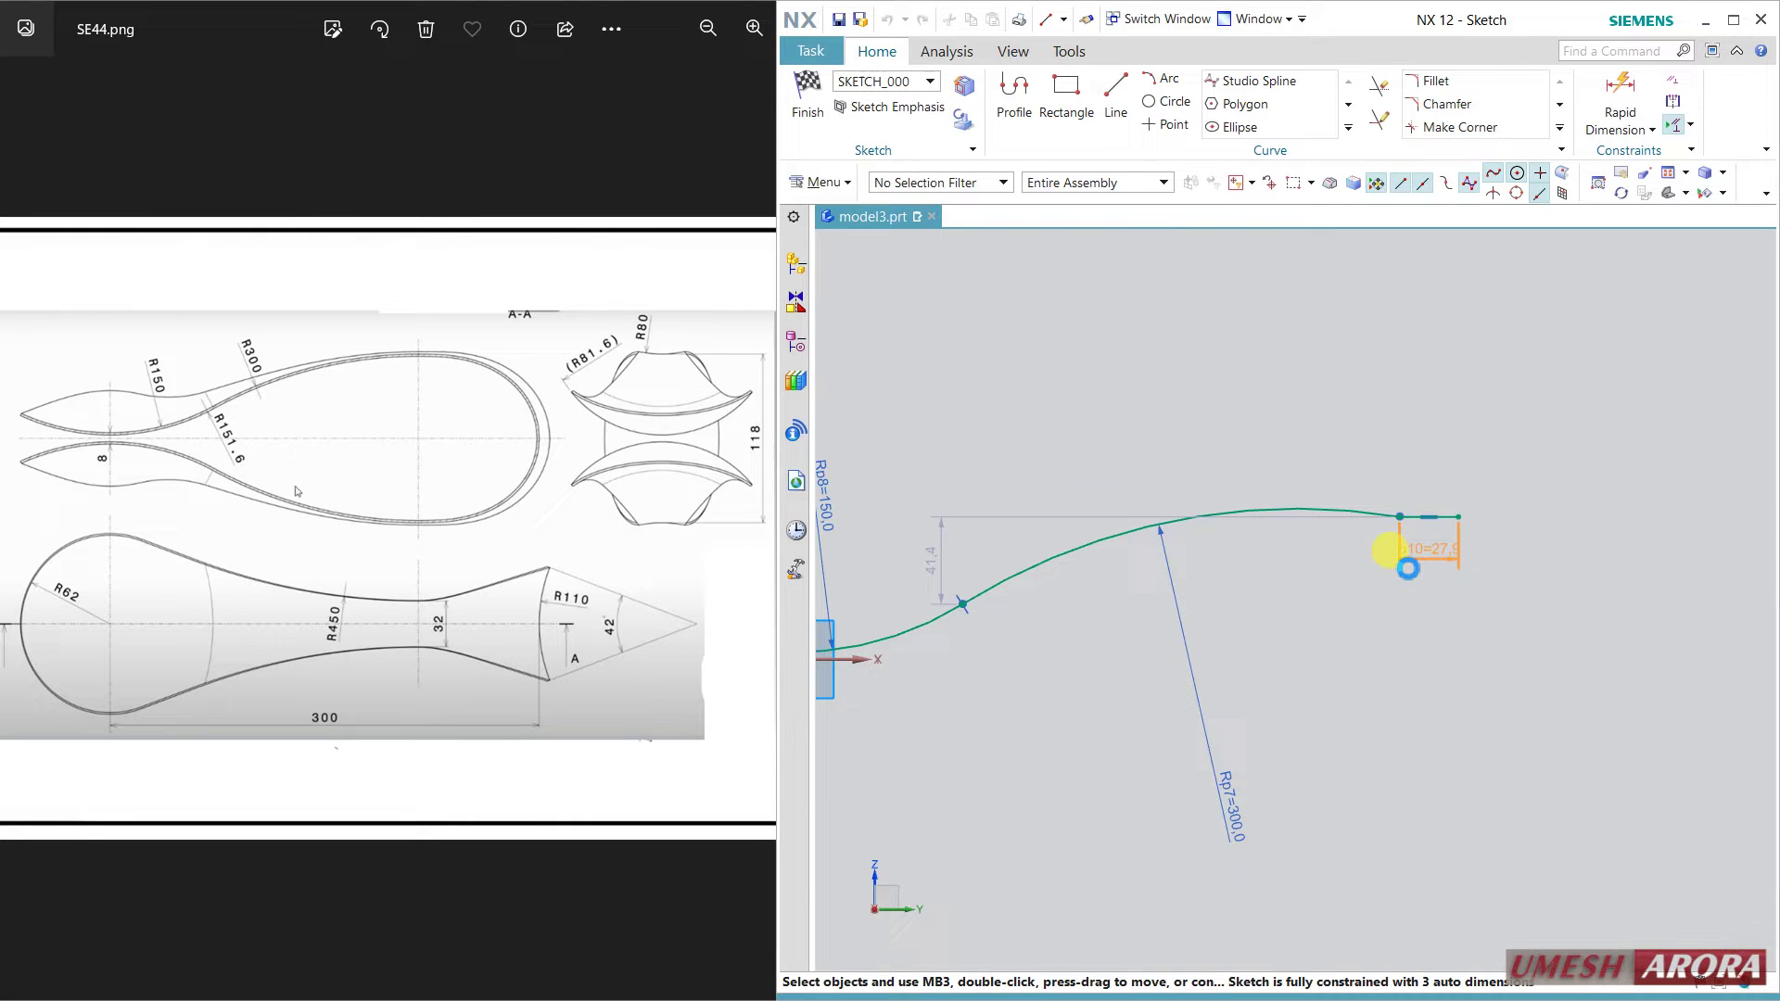
double_click(1407, 567)
type("20")
key("Return")
middle_click(1447, 501)
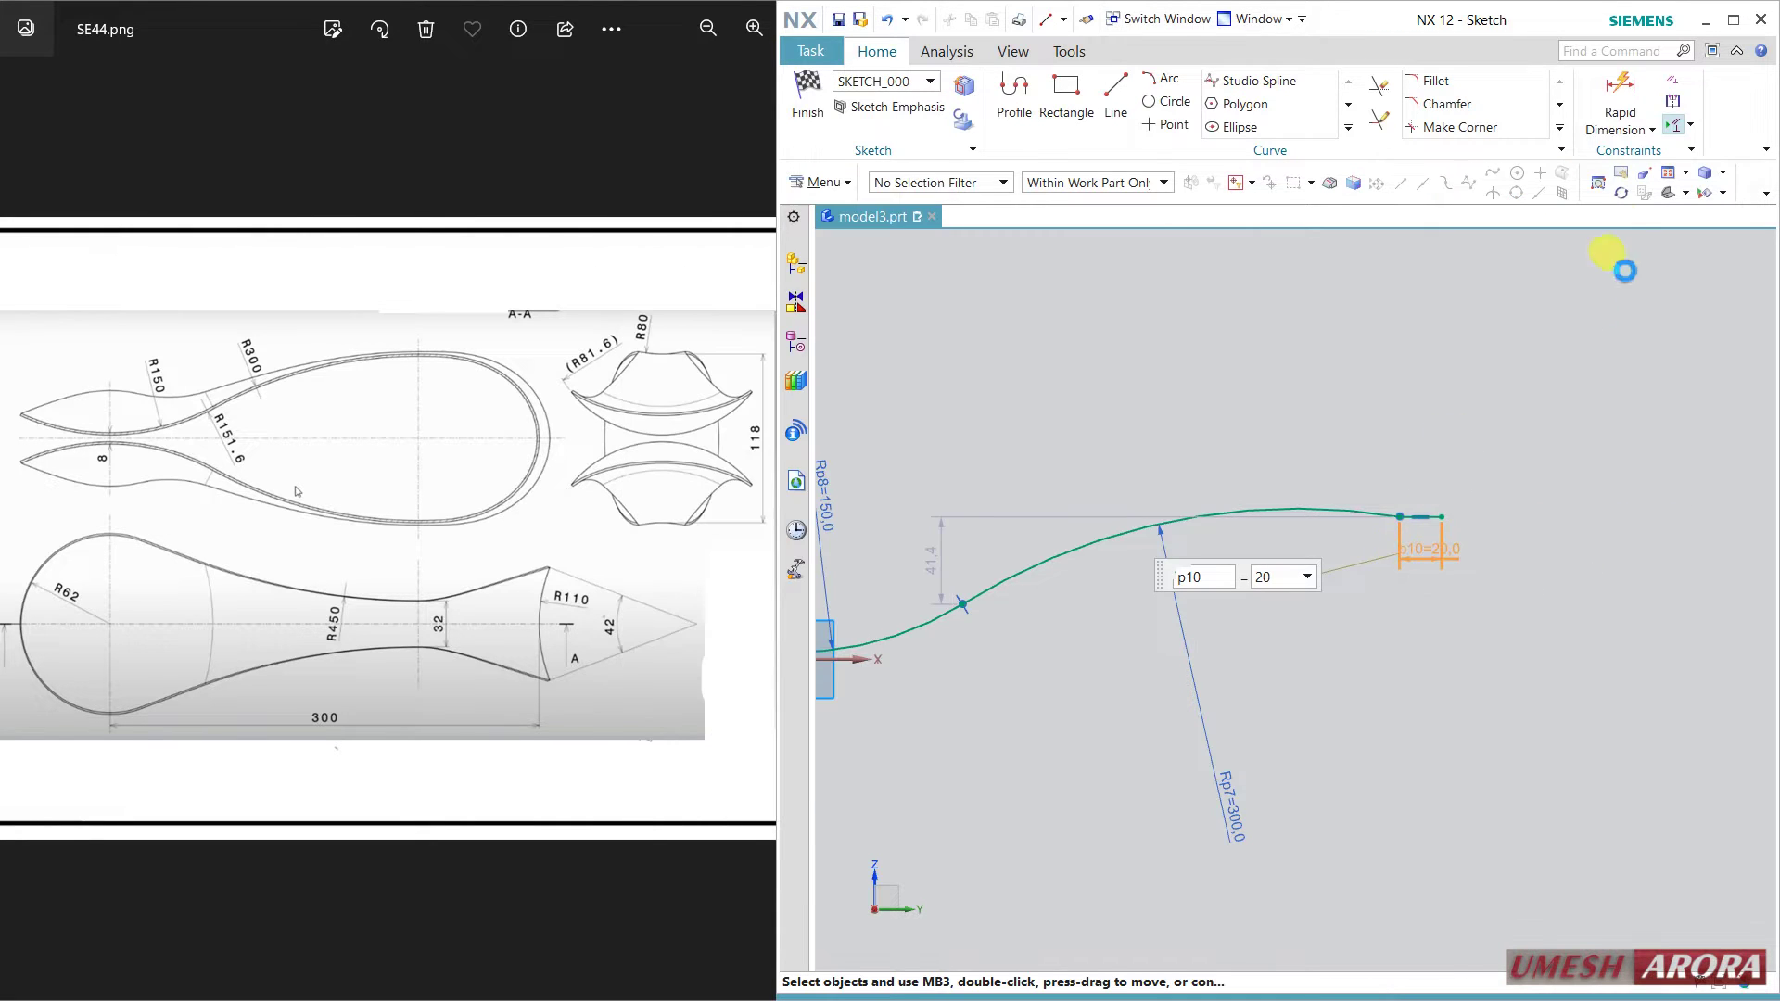
Apply geometric constraints to the S-curve and check the short end line.
left_click(1672, 81)
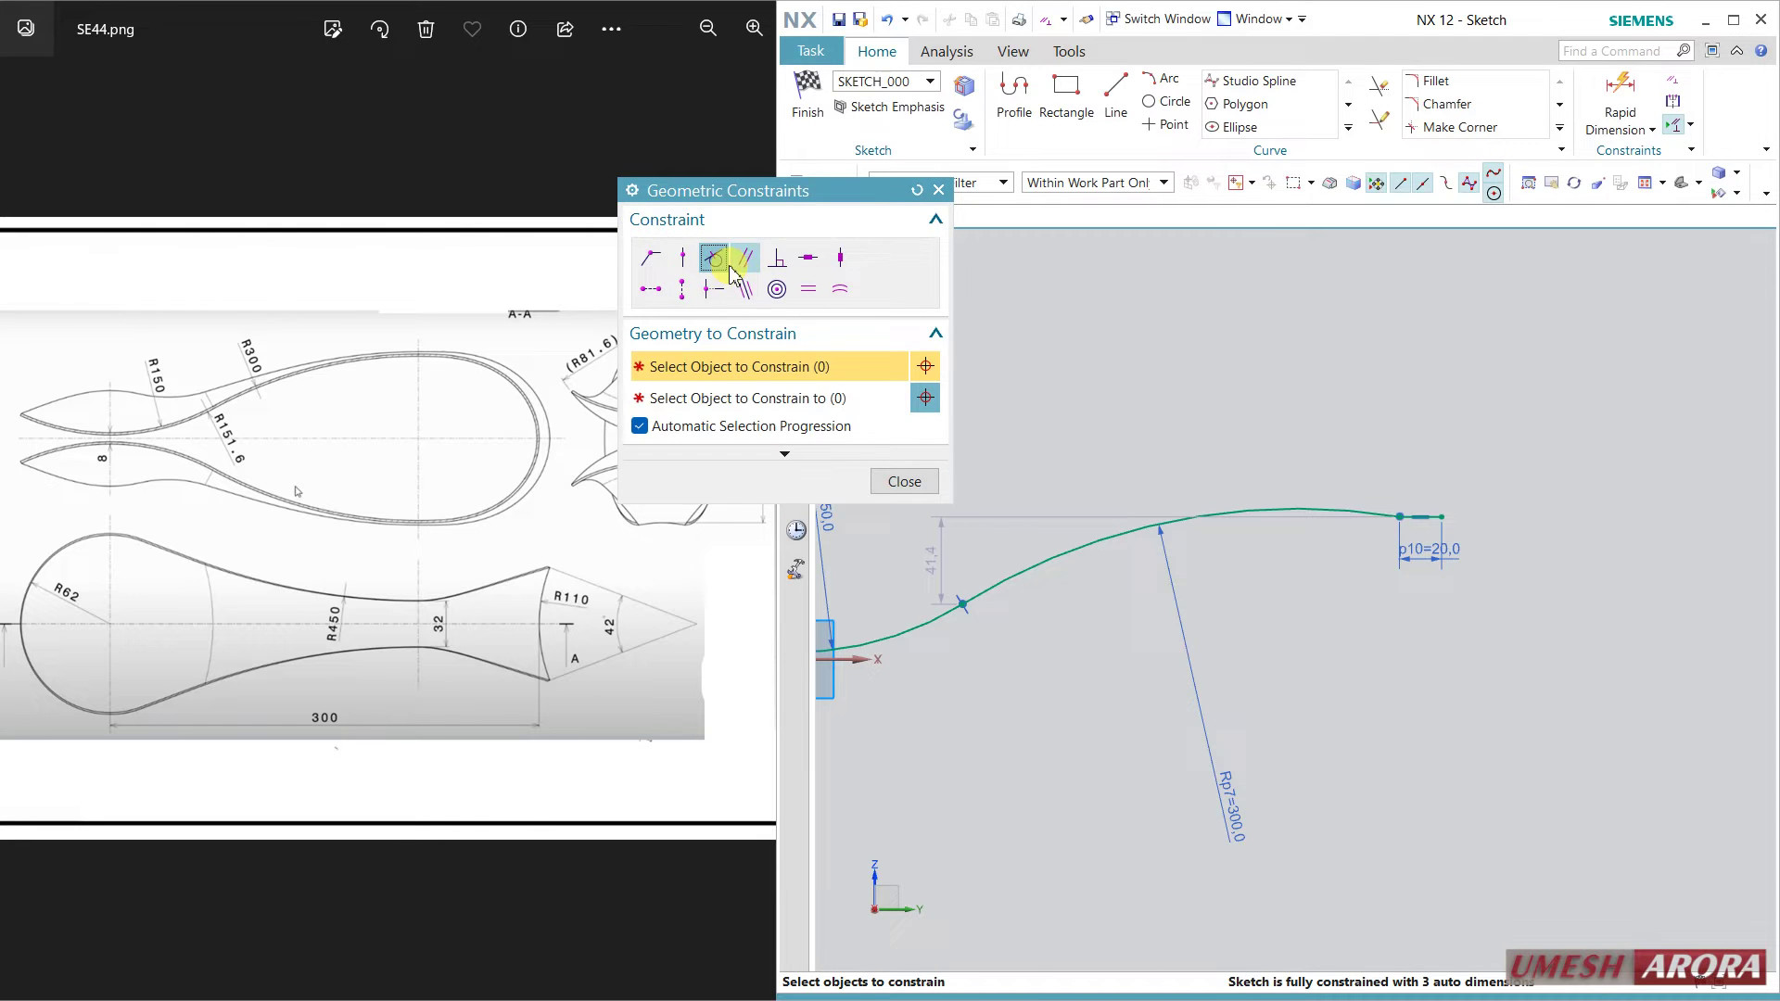
left_click(1373, 514)
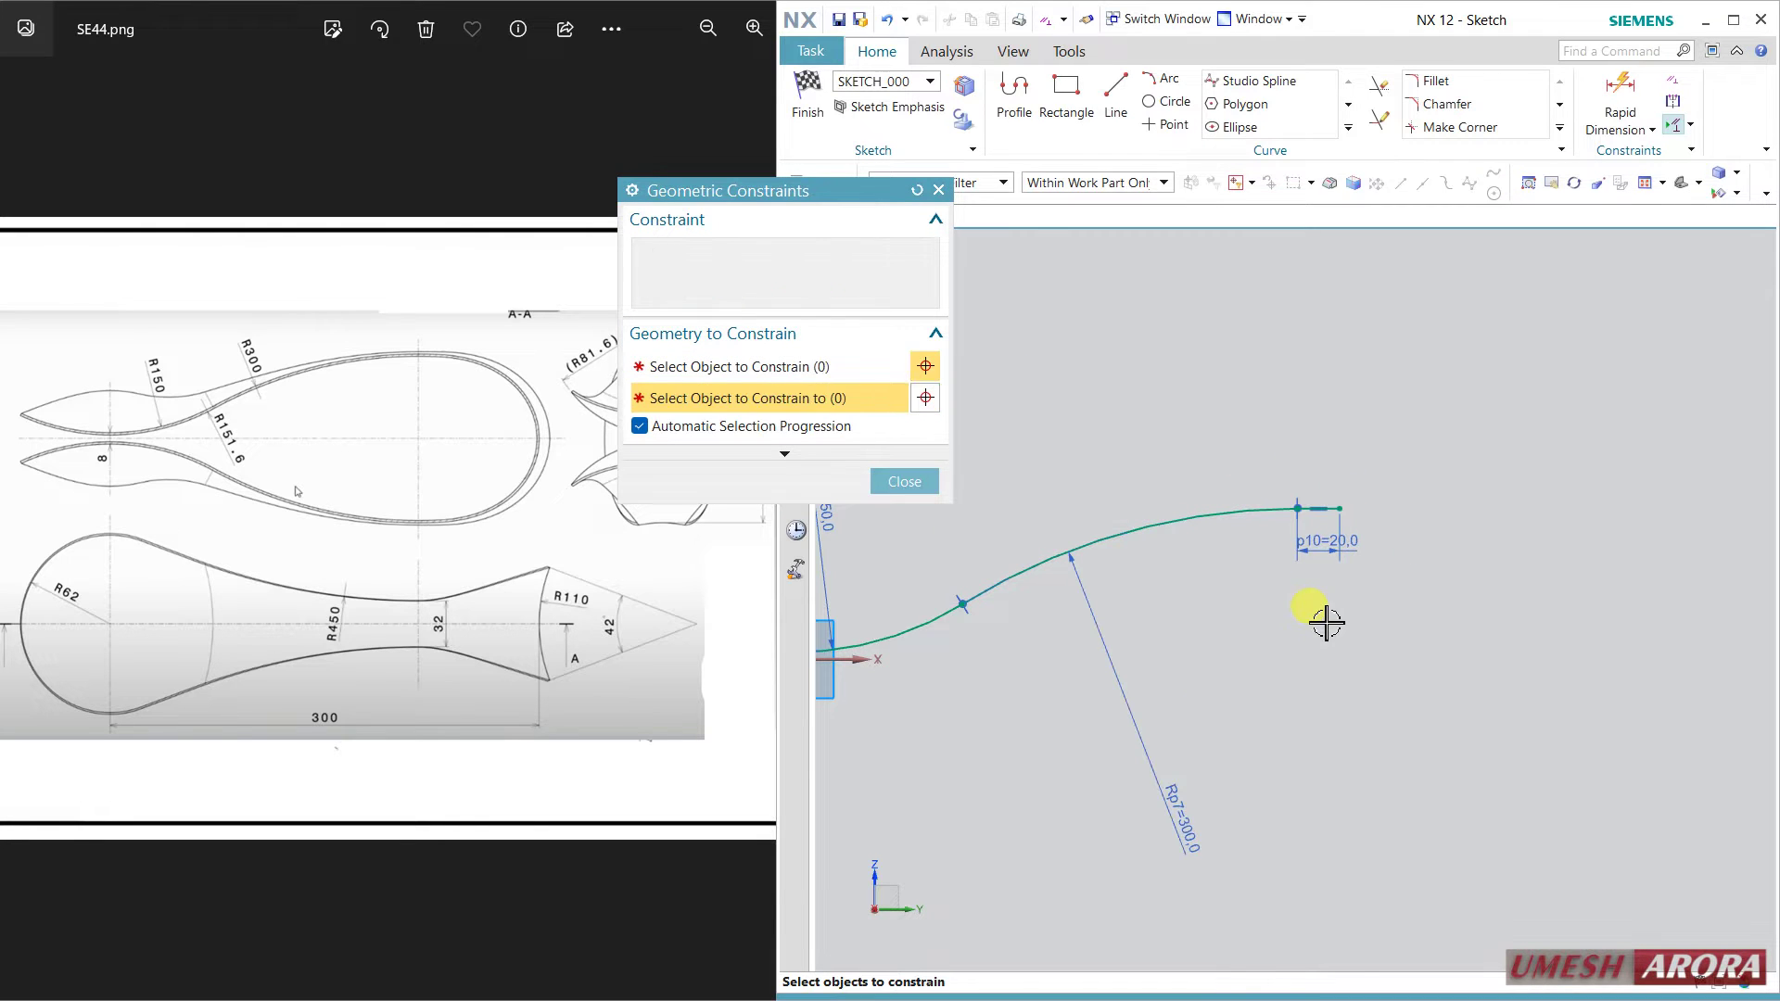
scroll(1414, 604, "down", 3)
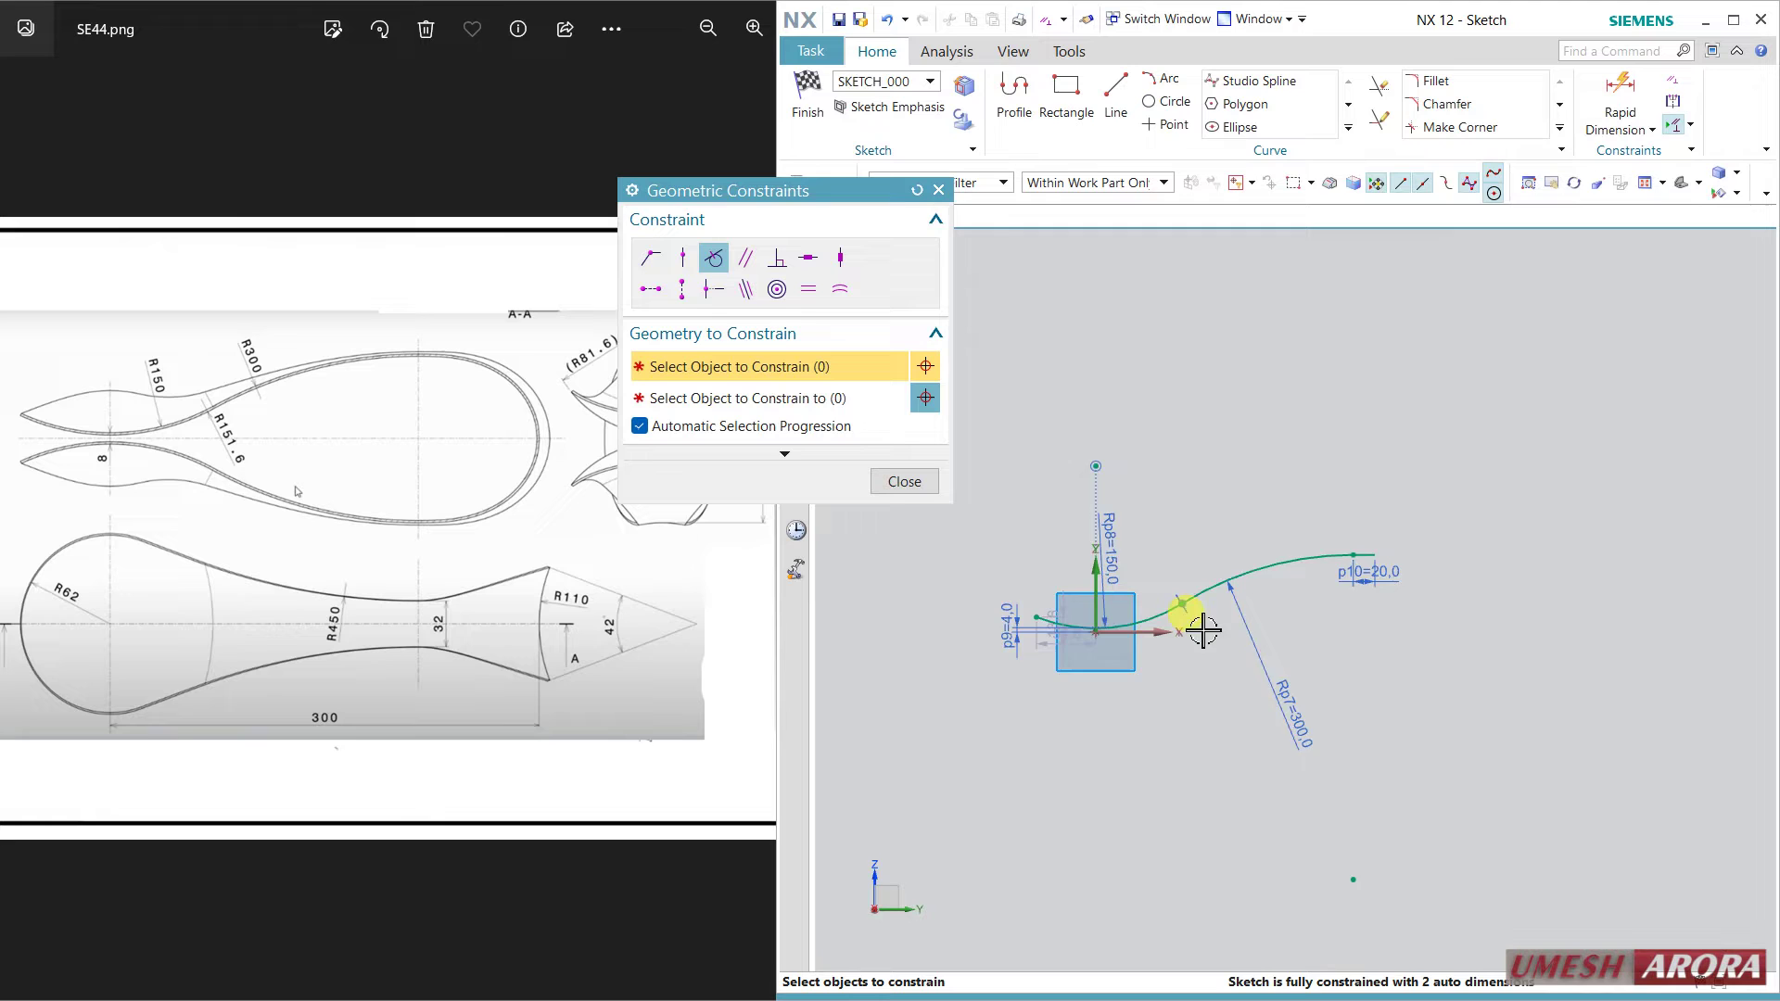
scroll(1123, 641, "up", 2)
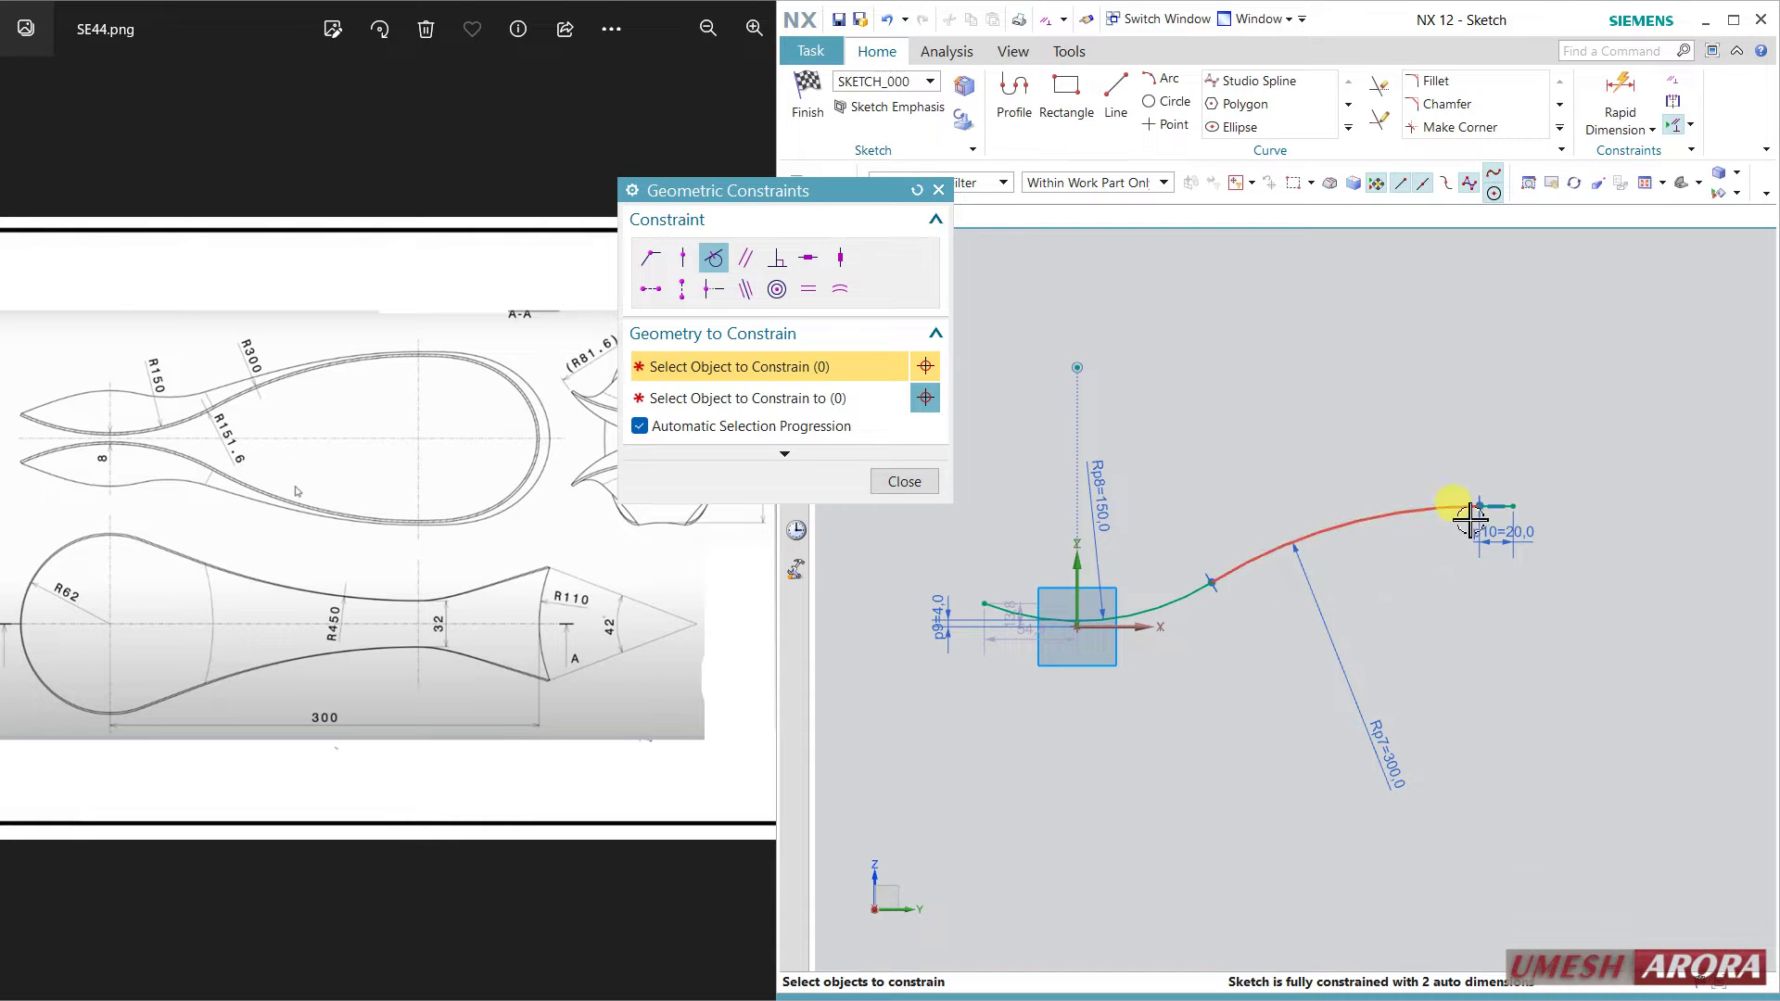
left_click(905, 481)
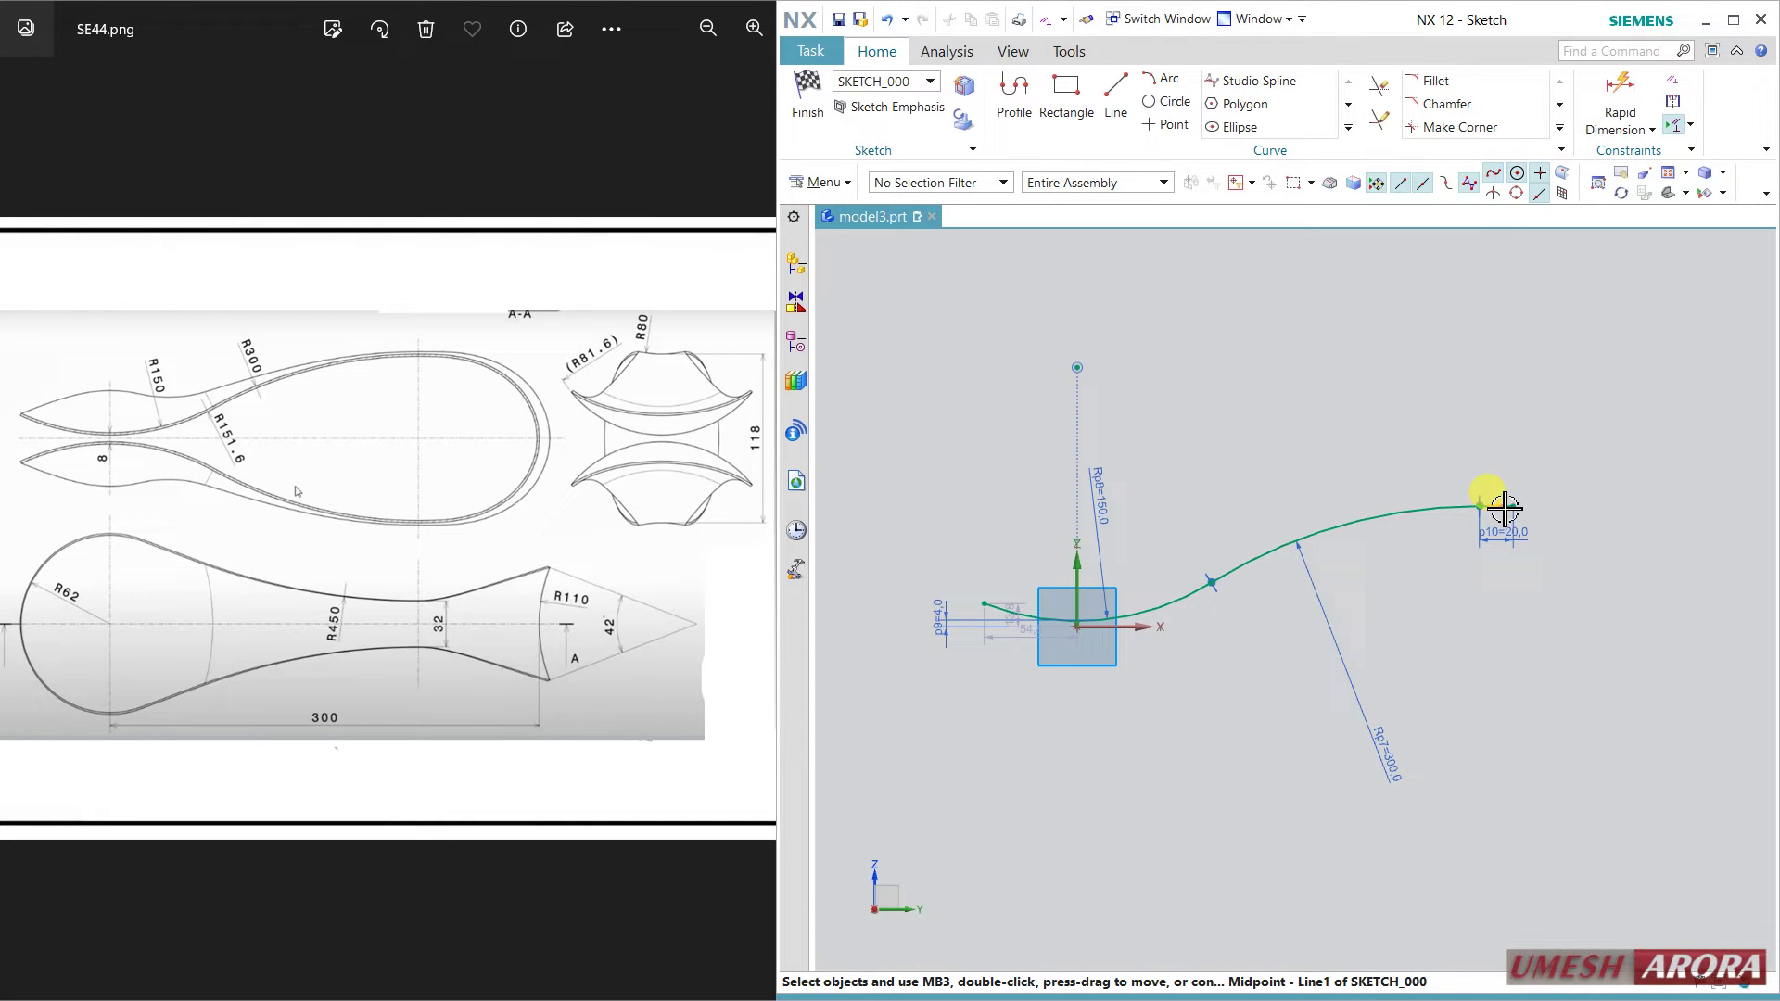
scroll(1502, 507, "down", 2)
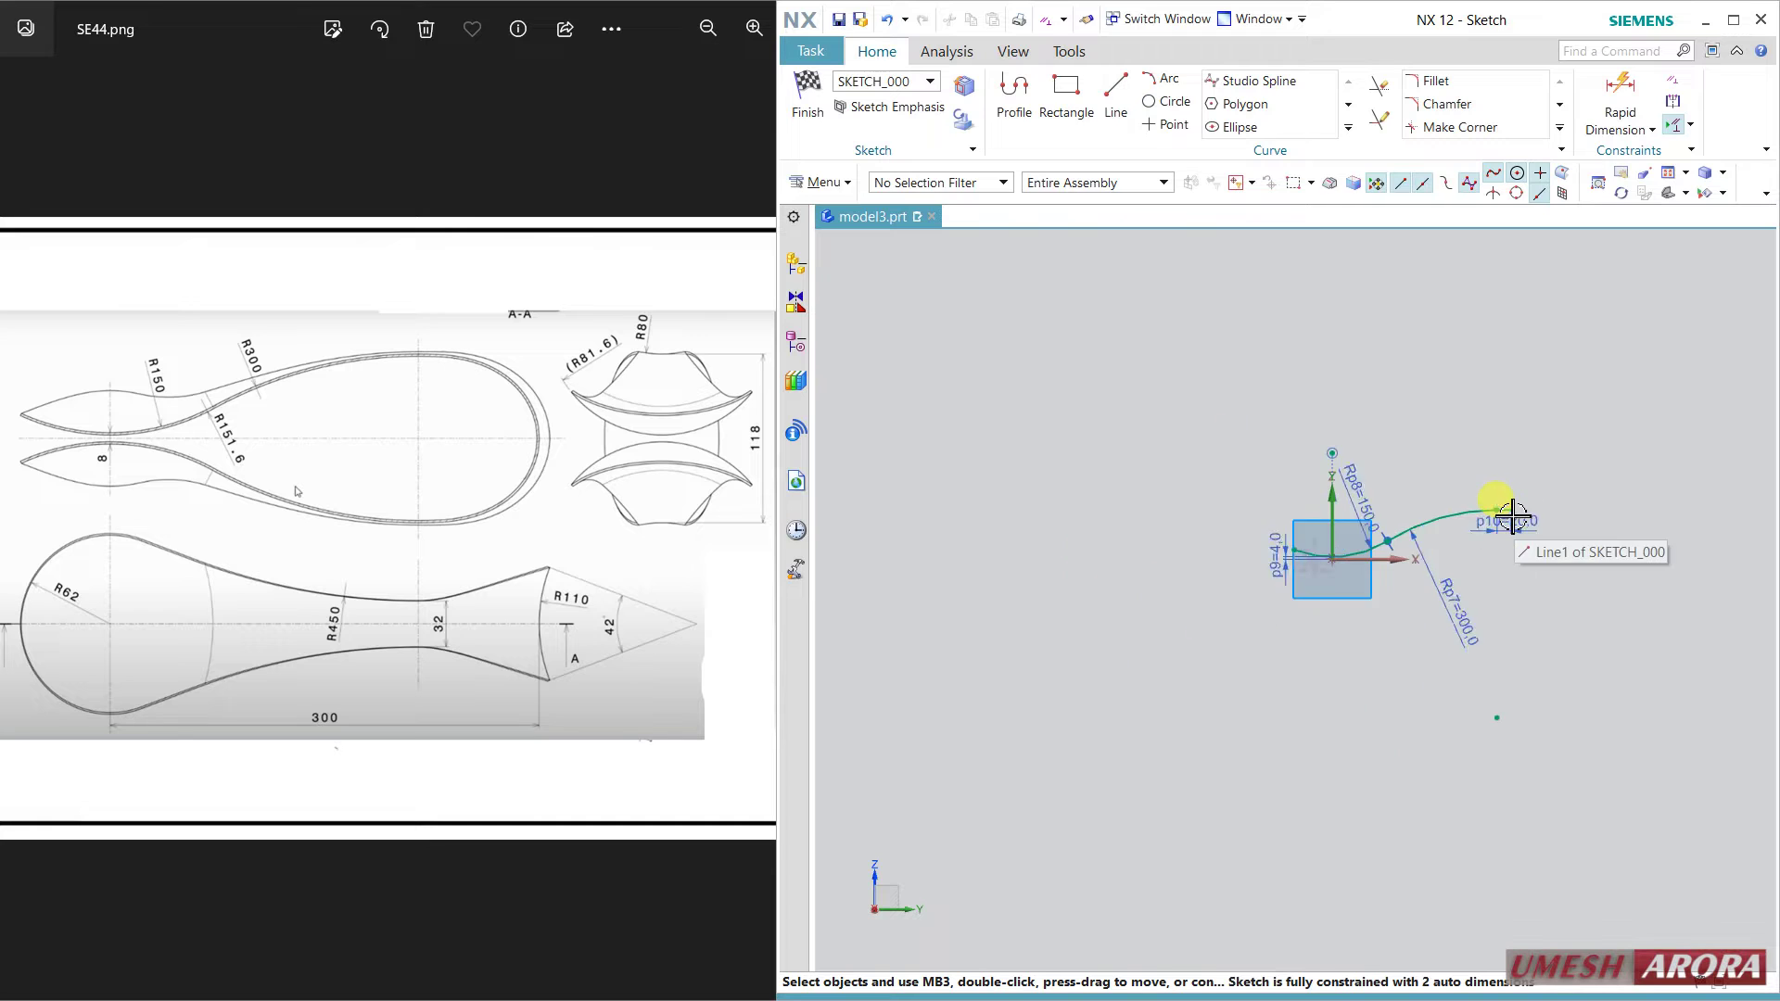
scroll(1513, 515, "up", 3)
scroll(1508, 501, "up", 2)
scroll(1503, 486, "down", 4)
left_click(1502, 473)
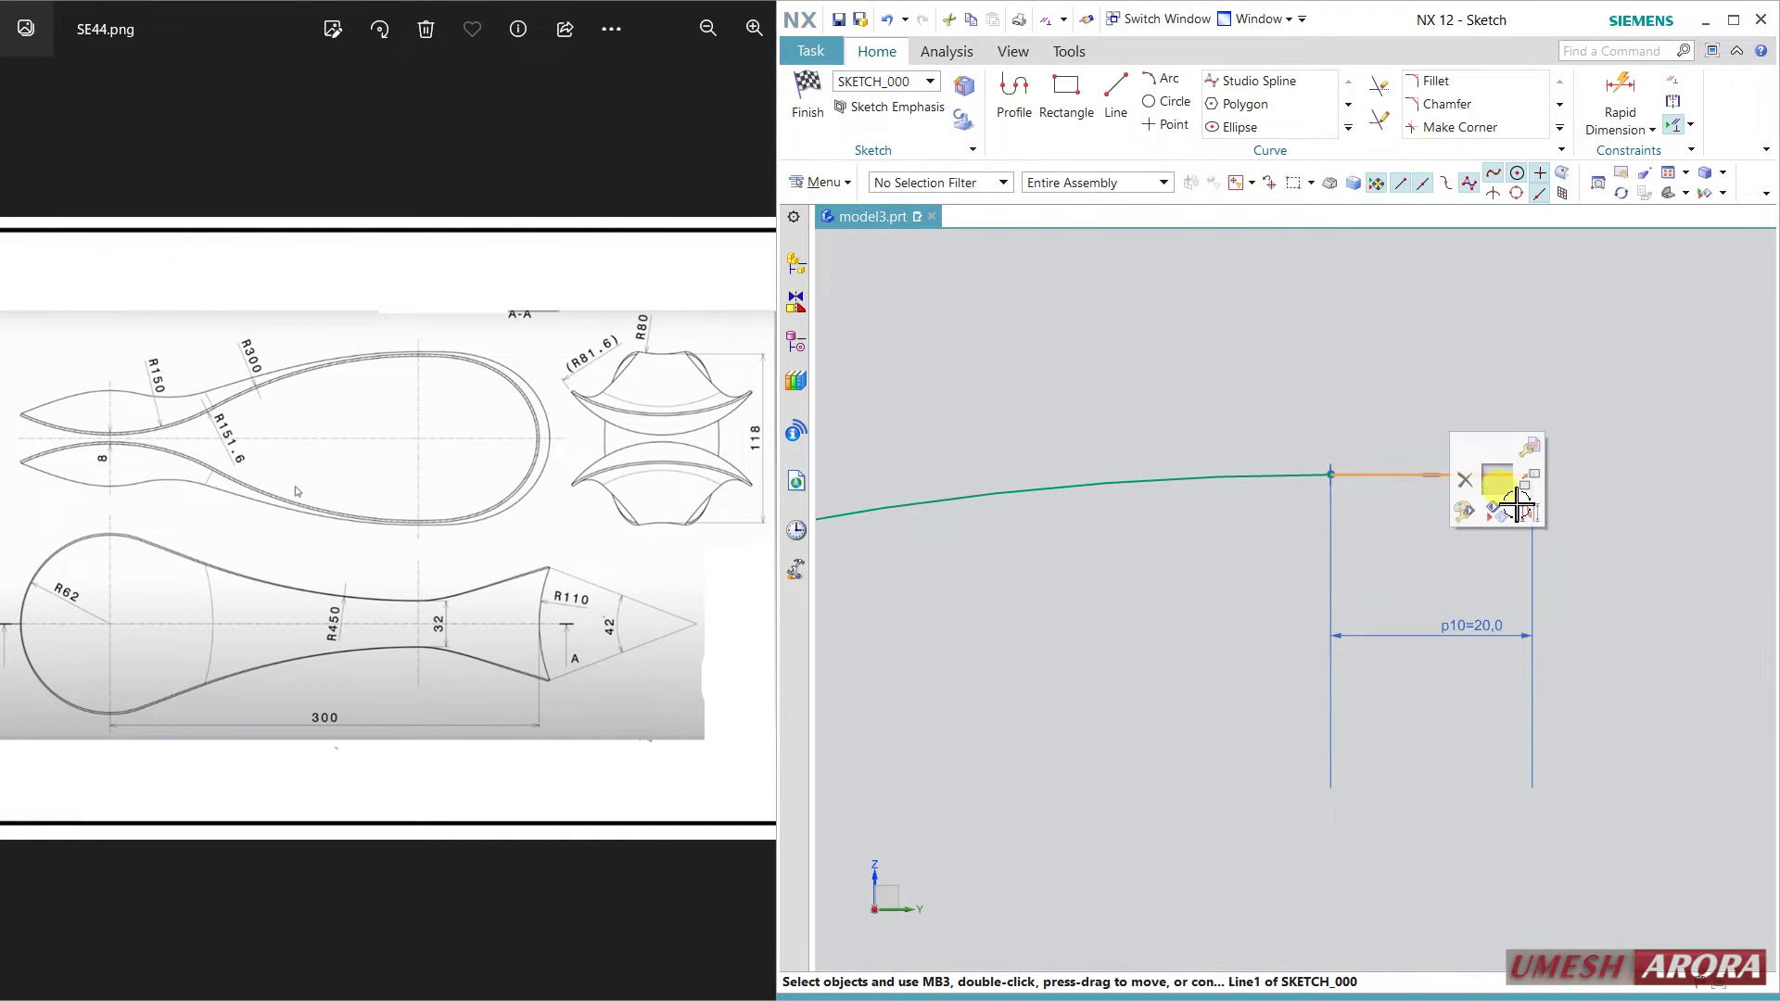
scroll(1502, 525, "down", 3)
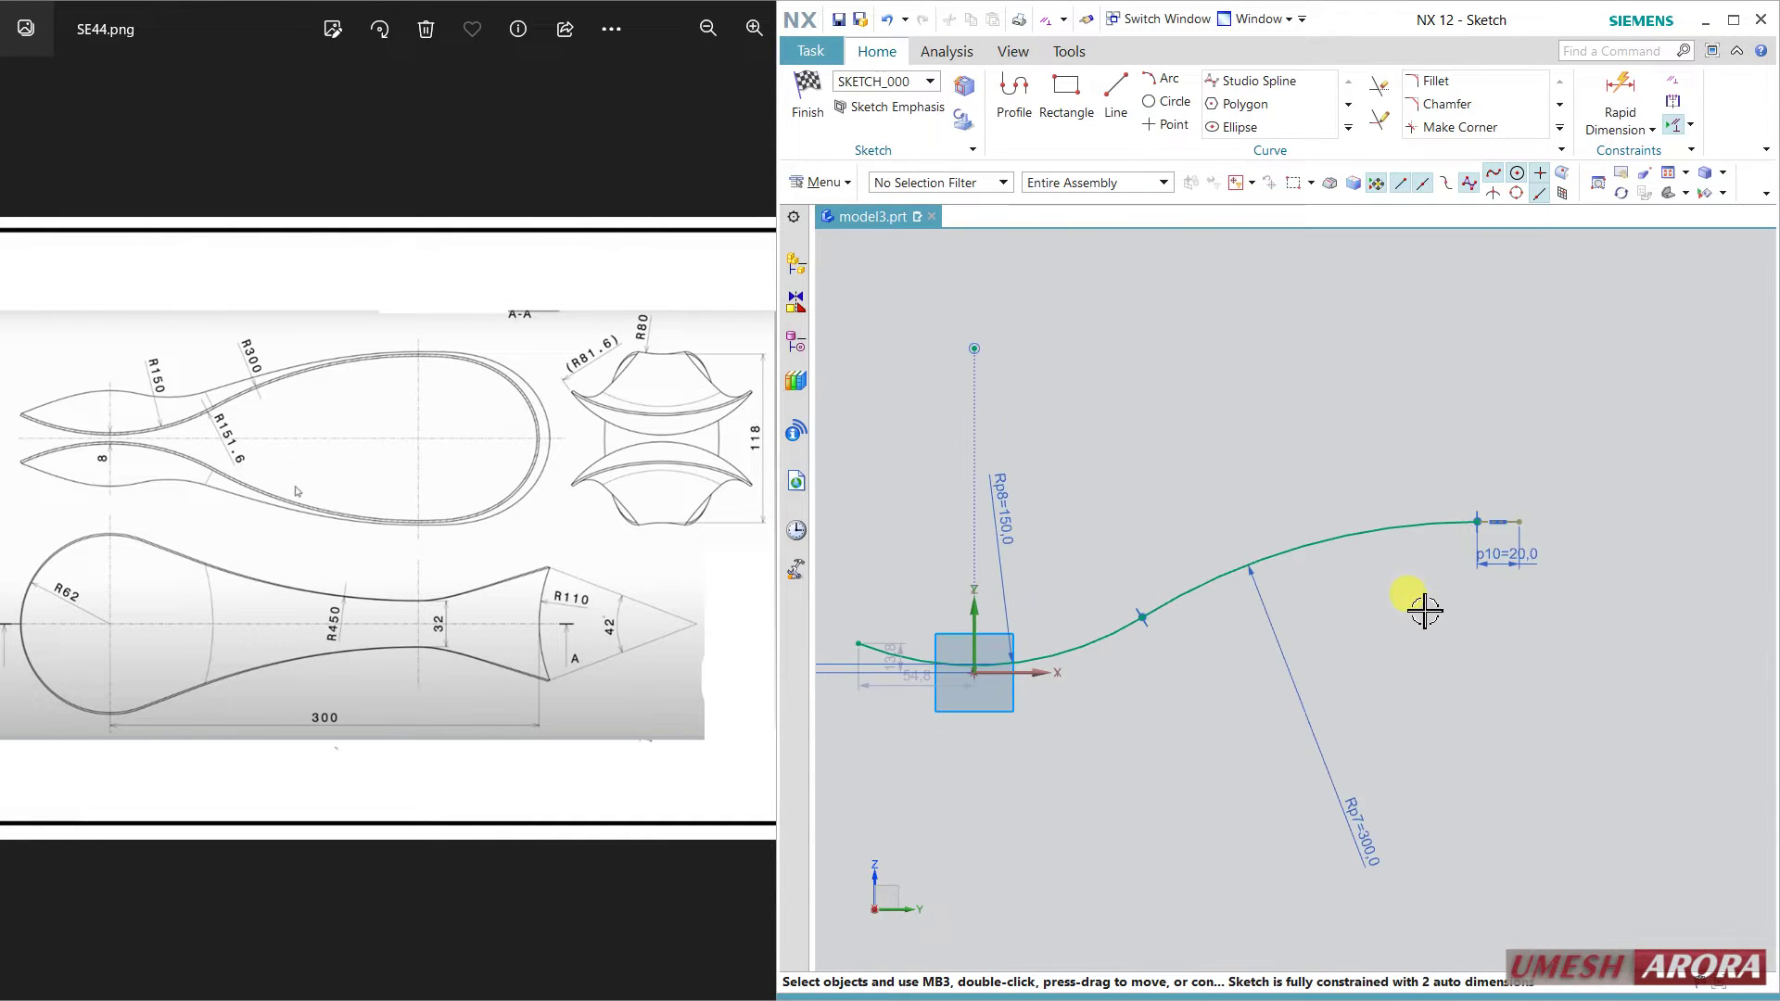
scroll(1422, 601, "up", 1)
middle_click_drag(1421, 563, 1408, 542, "shift")
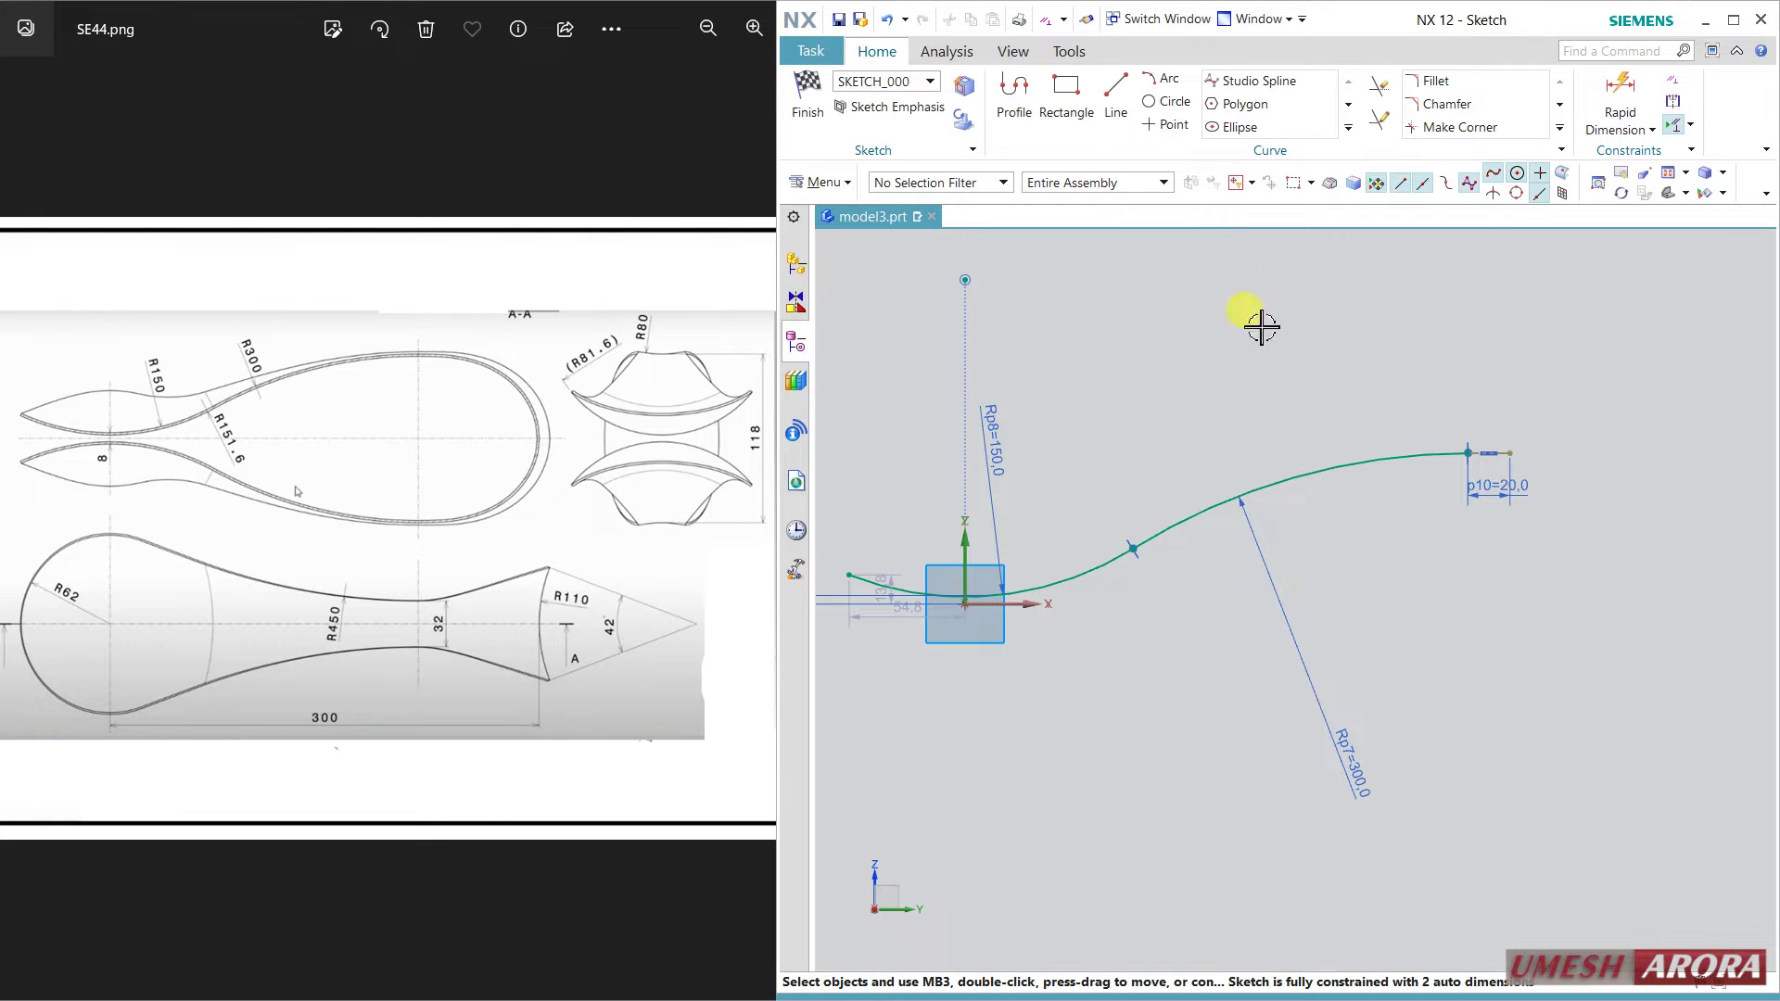
Dimension the spline's right end 59 (118/2) above the horizontal axis.
left_click(1614, 86)
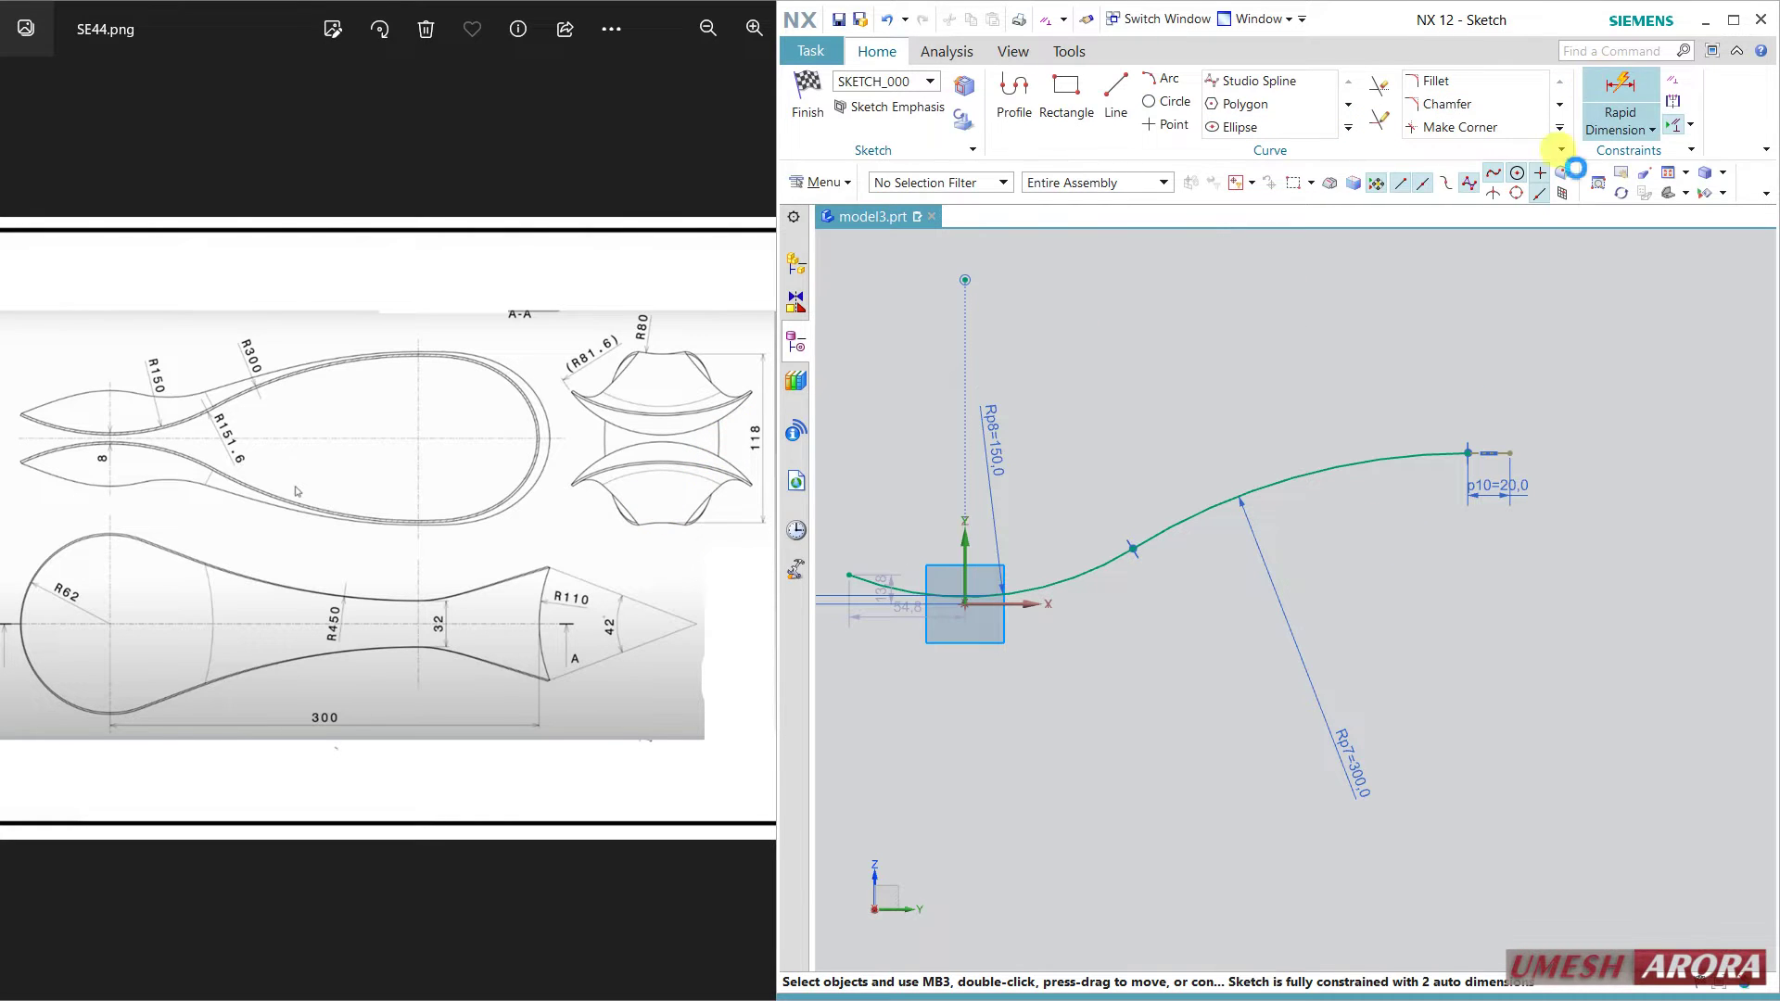
left_click(1015, 606)
left_click(1467, 449)
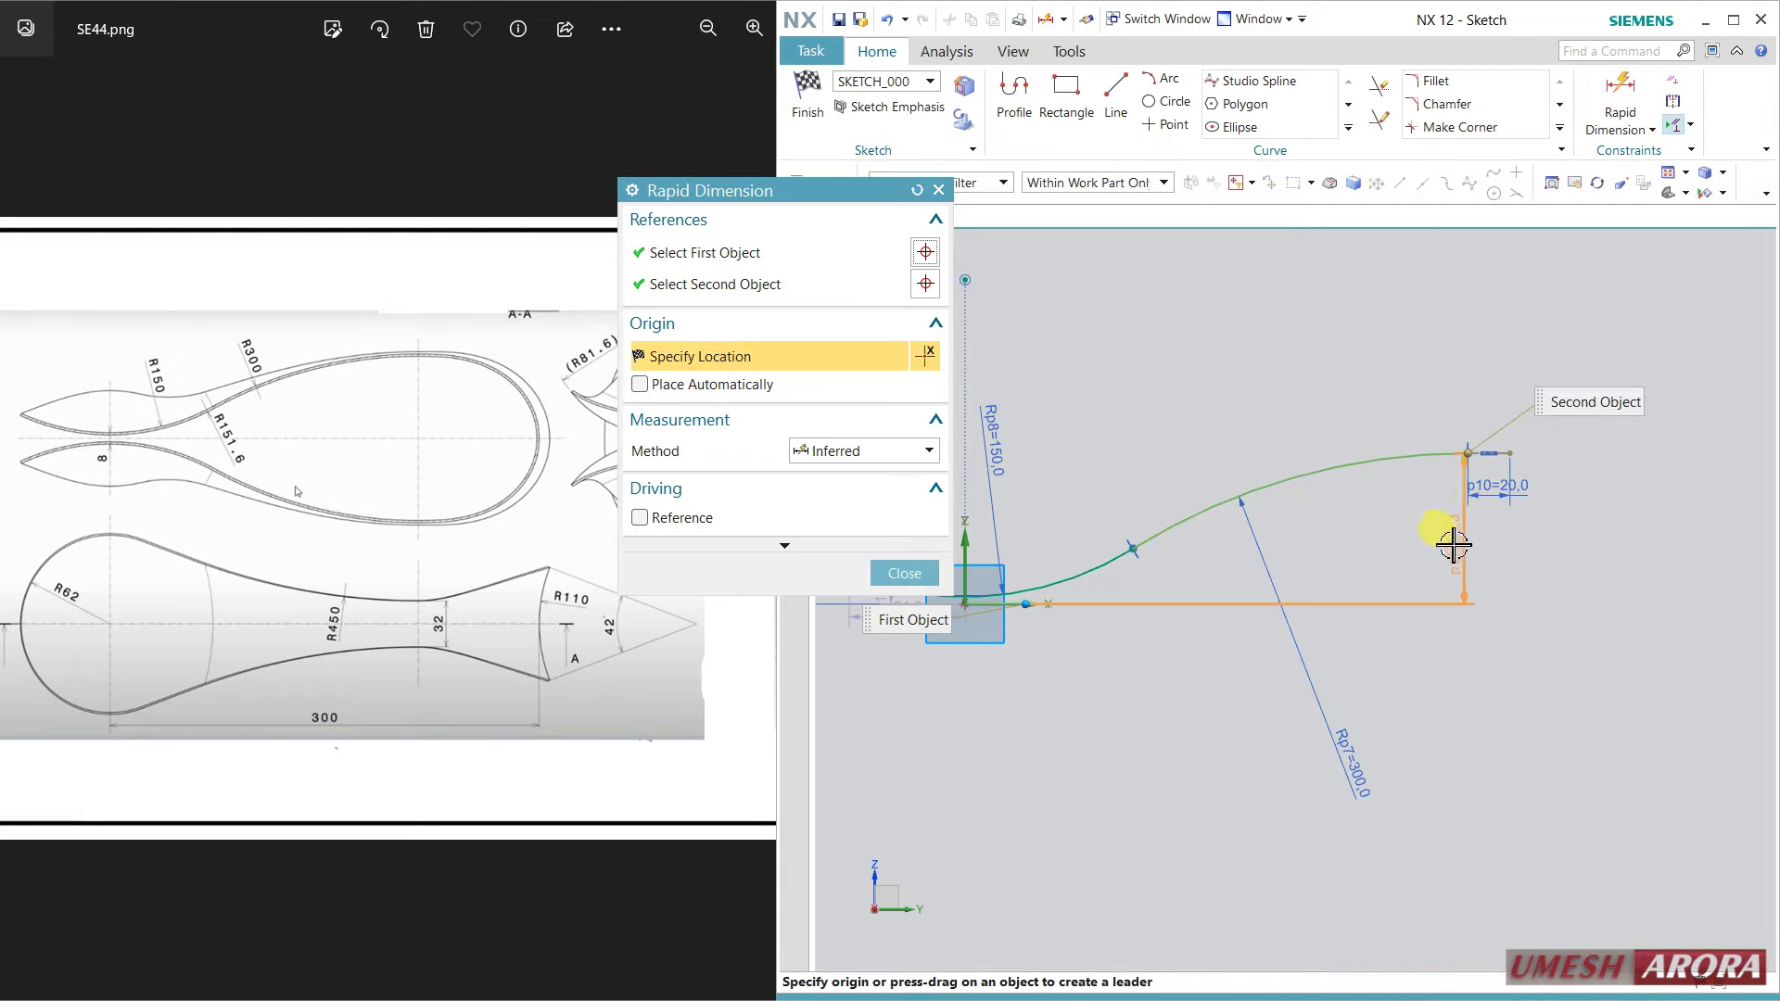
left_click(1522, 546)
type("118/2")
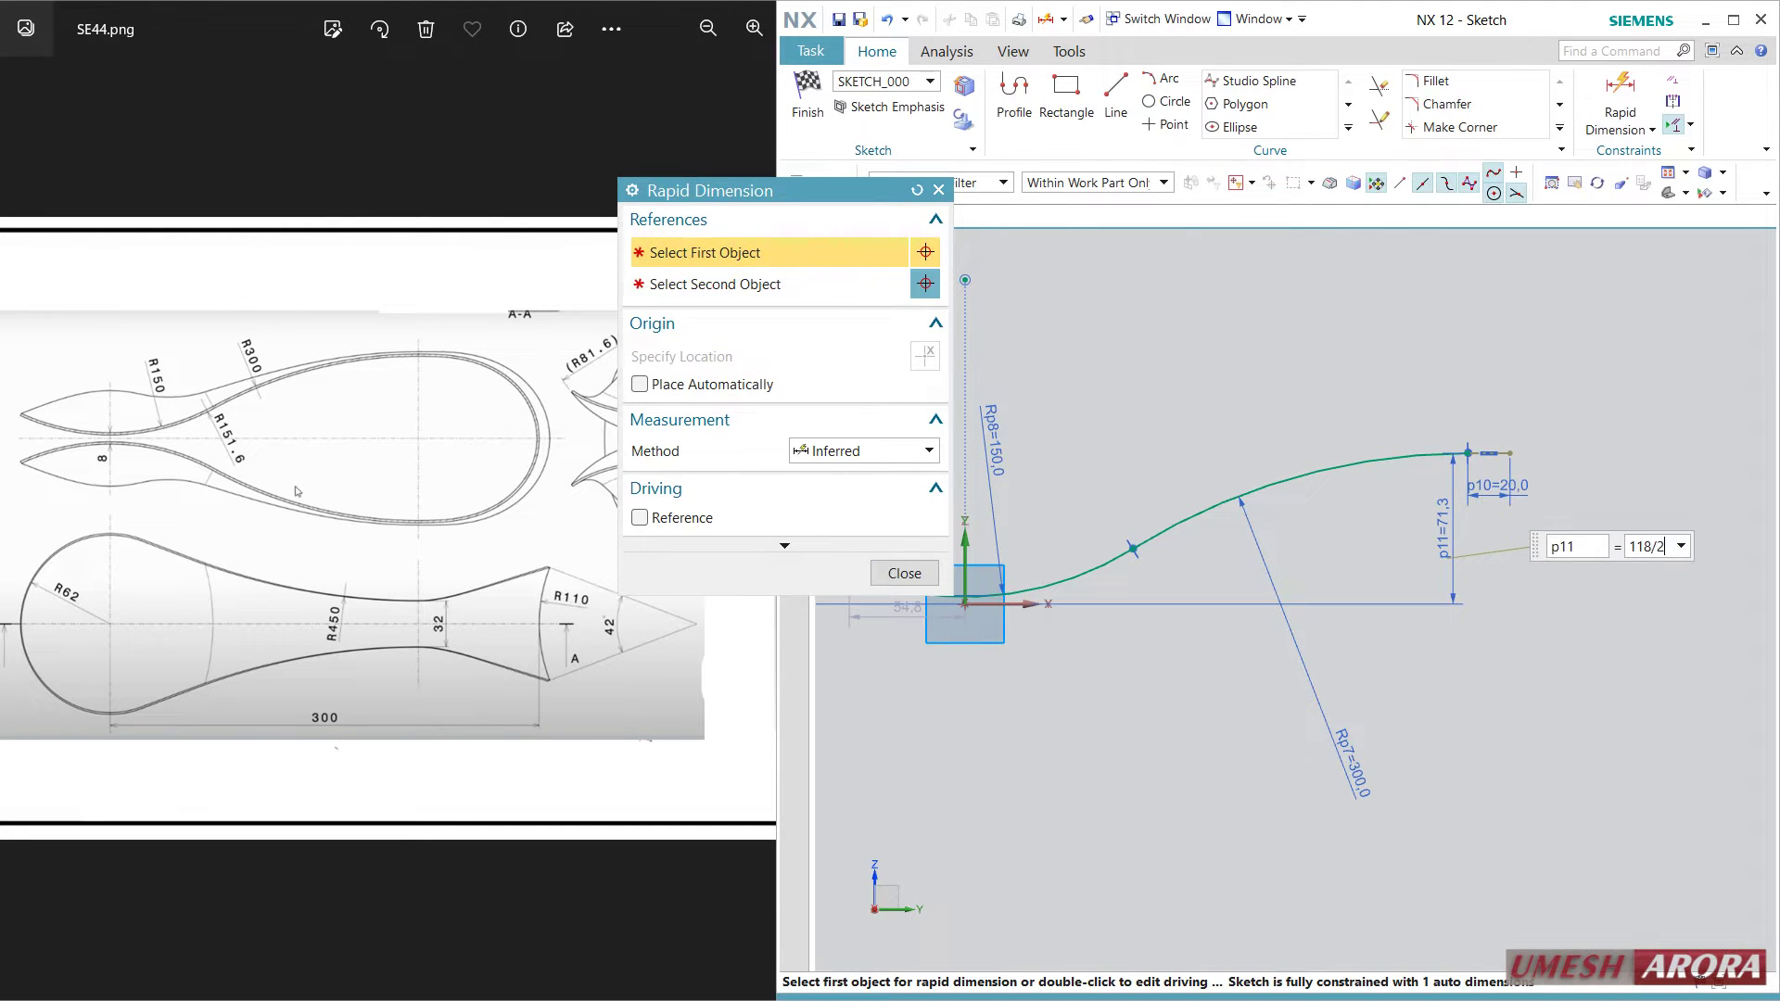
key("Return")
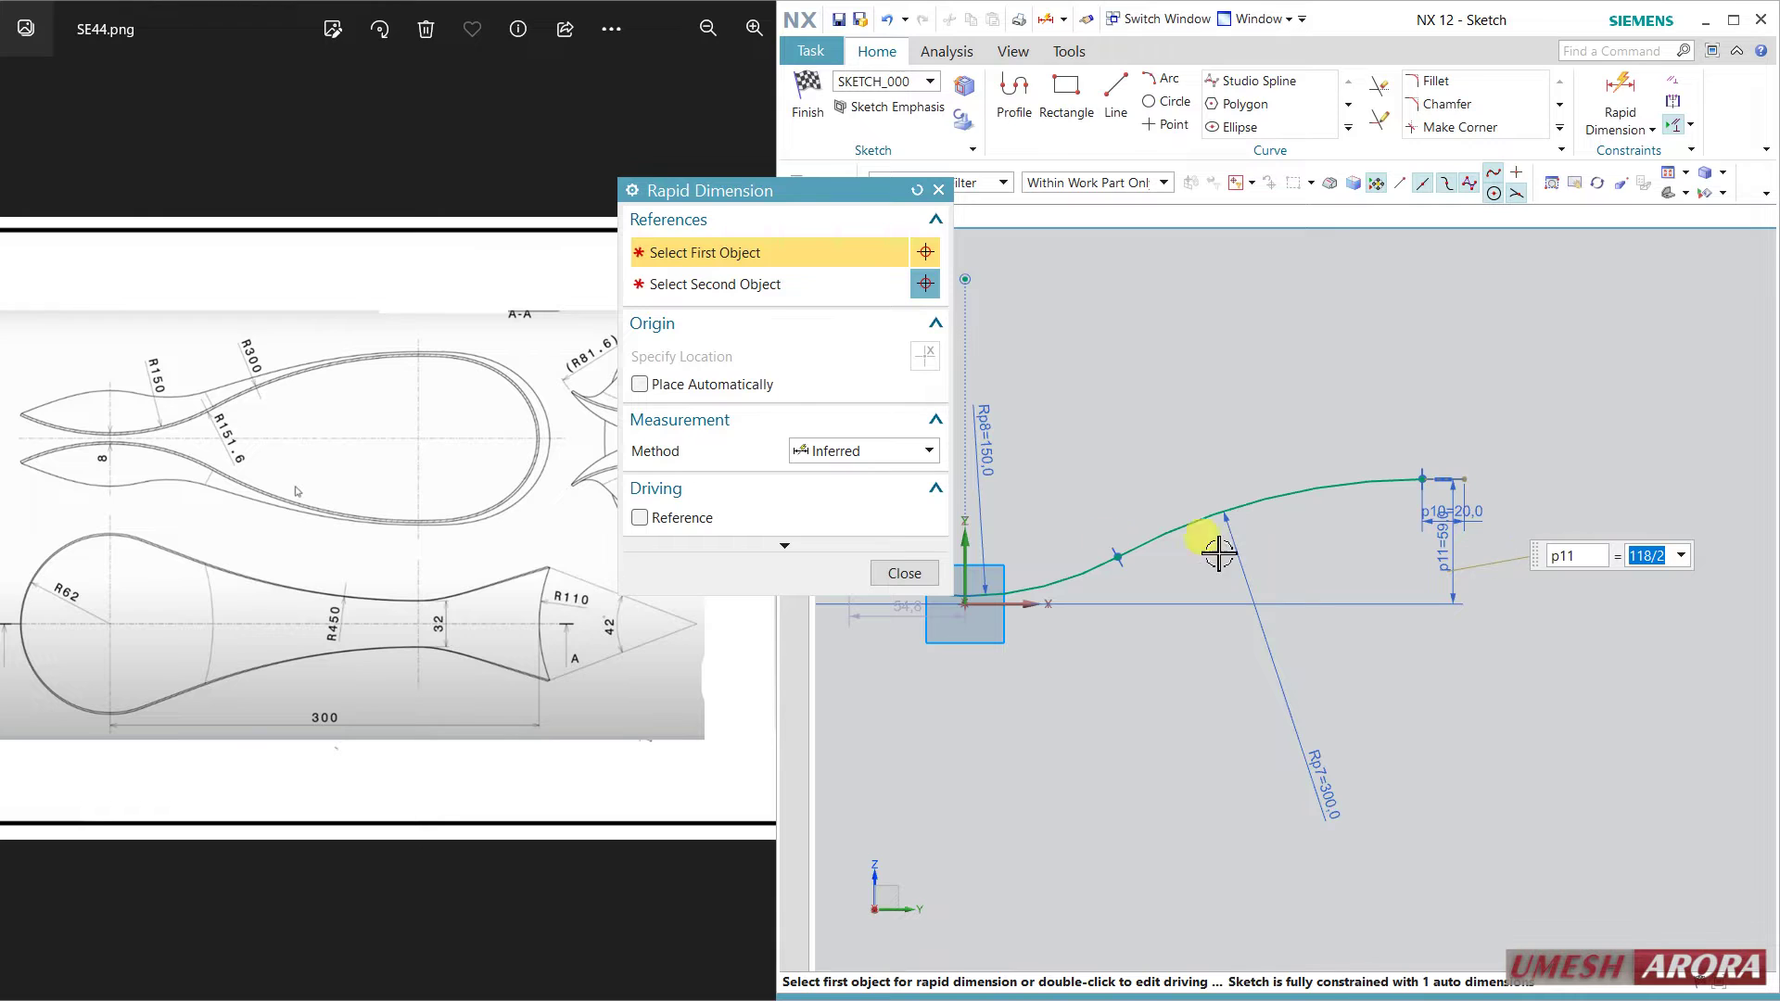
left_click(904, 573)
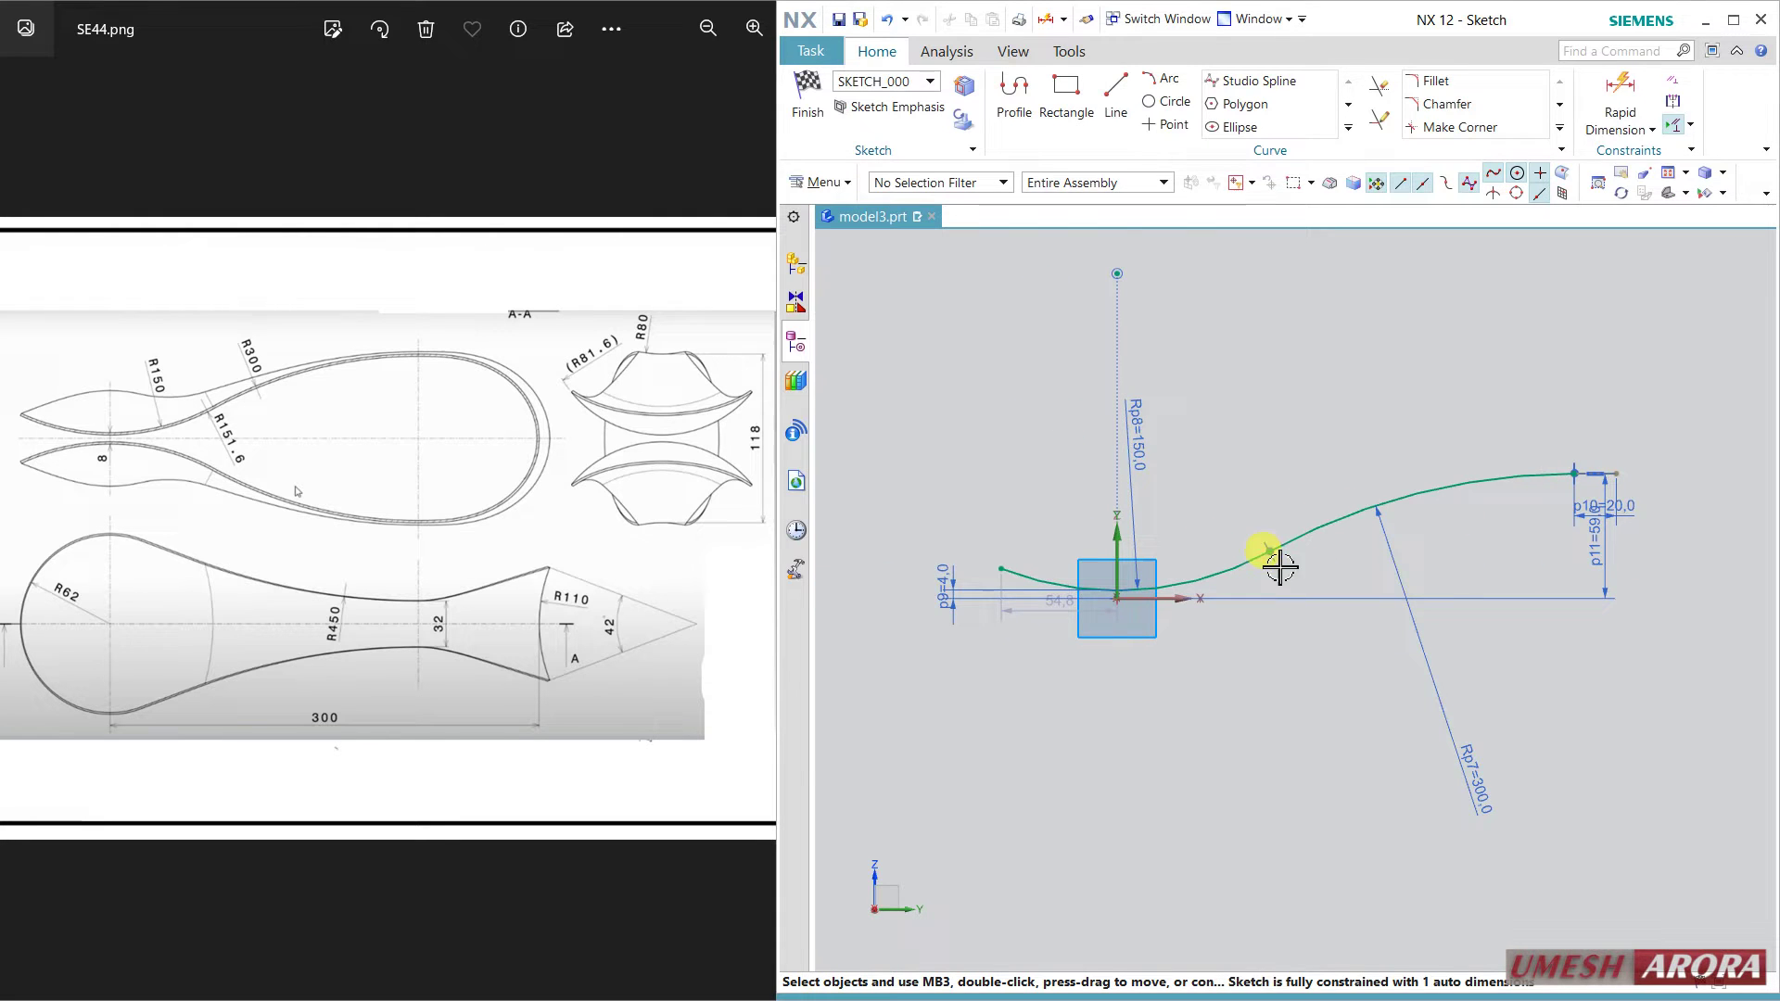
left_click_drag(1251, 556, 1277, 556)
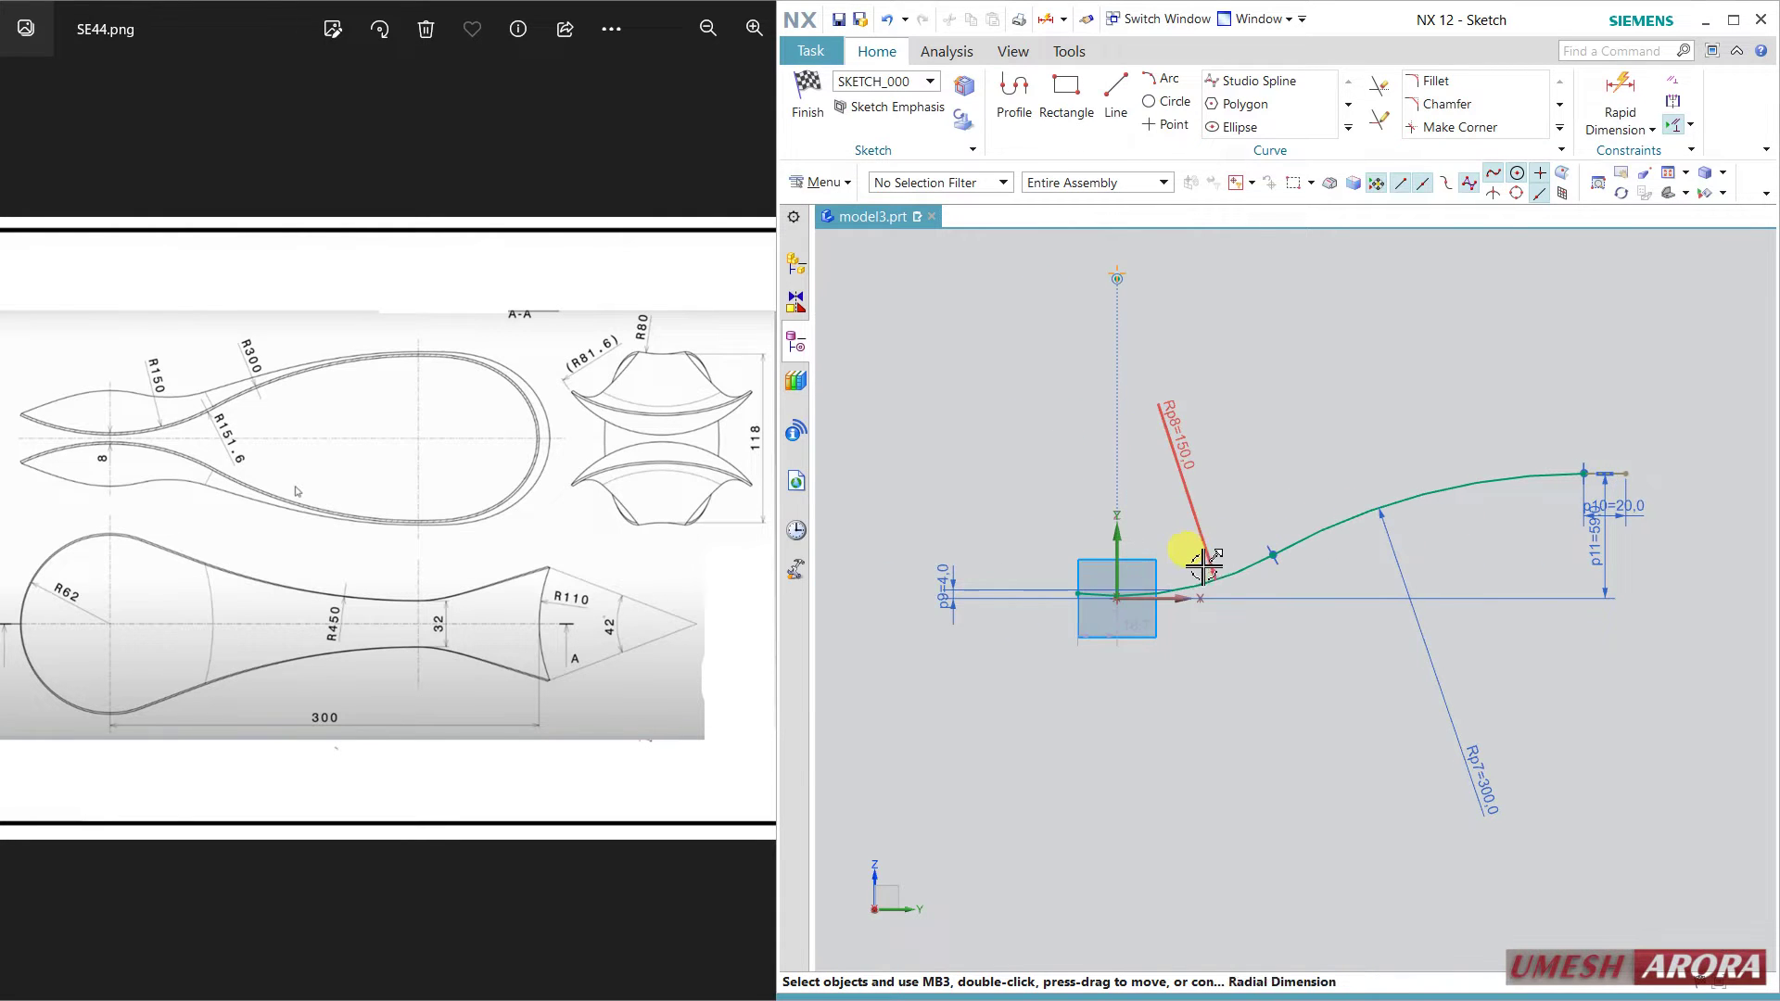
left_click(887, 19)
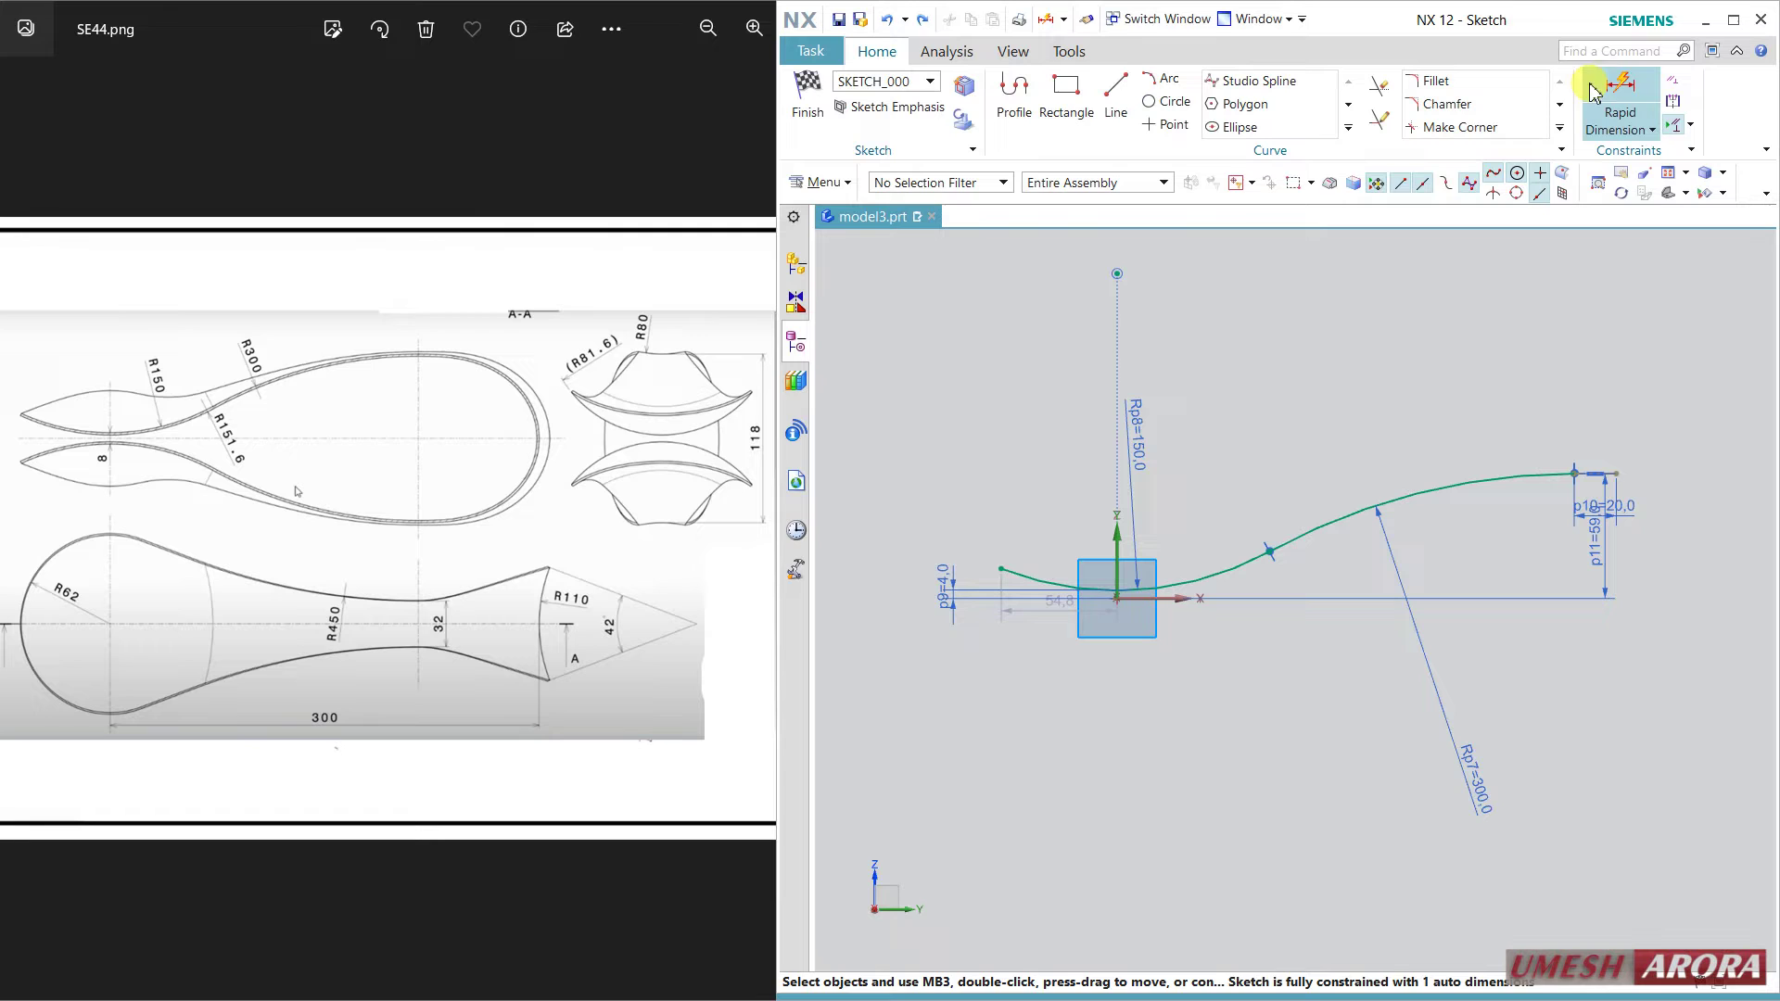
Undo a trial 300−59 length back to 216.1 and make dimension p12 a reference.
left_click(1619, 86)
left_click(1117, 544)
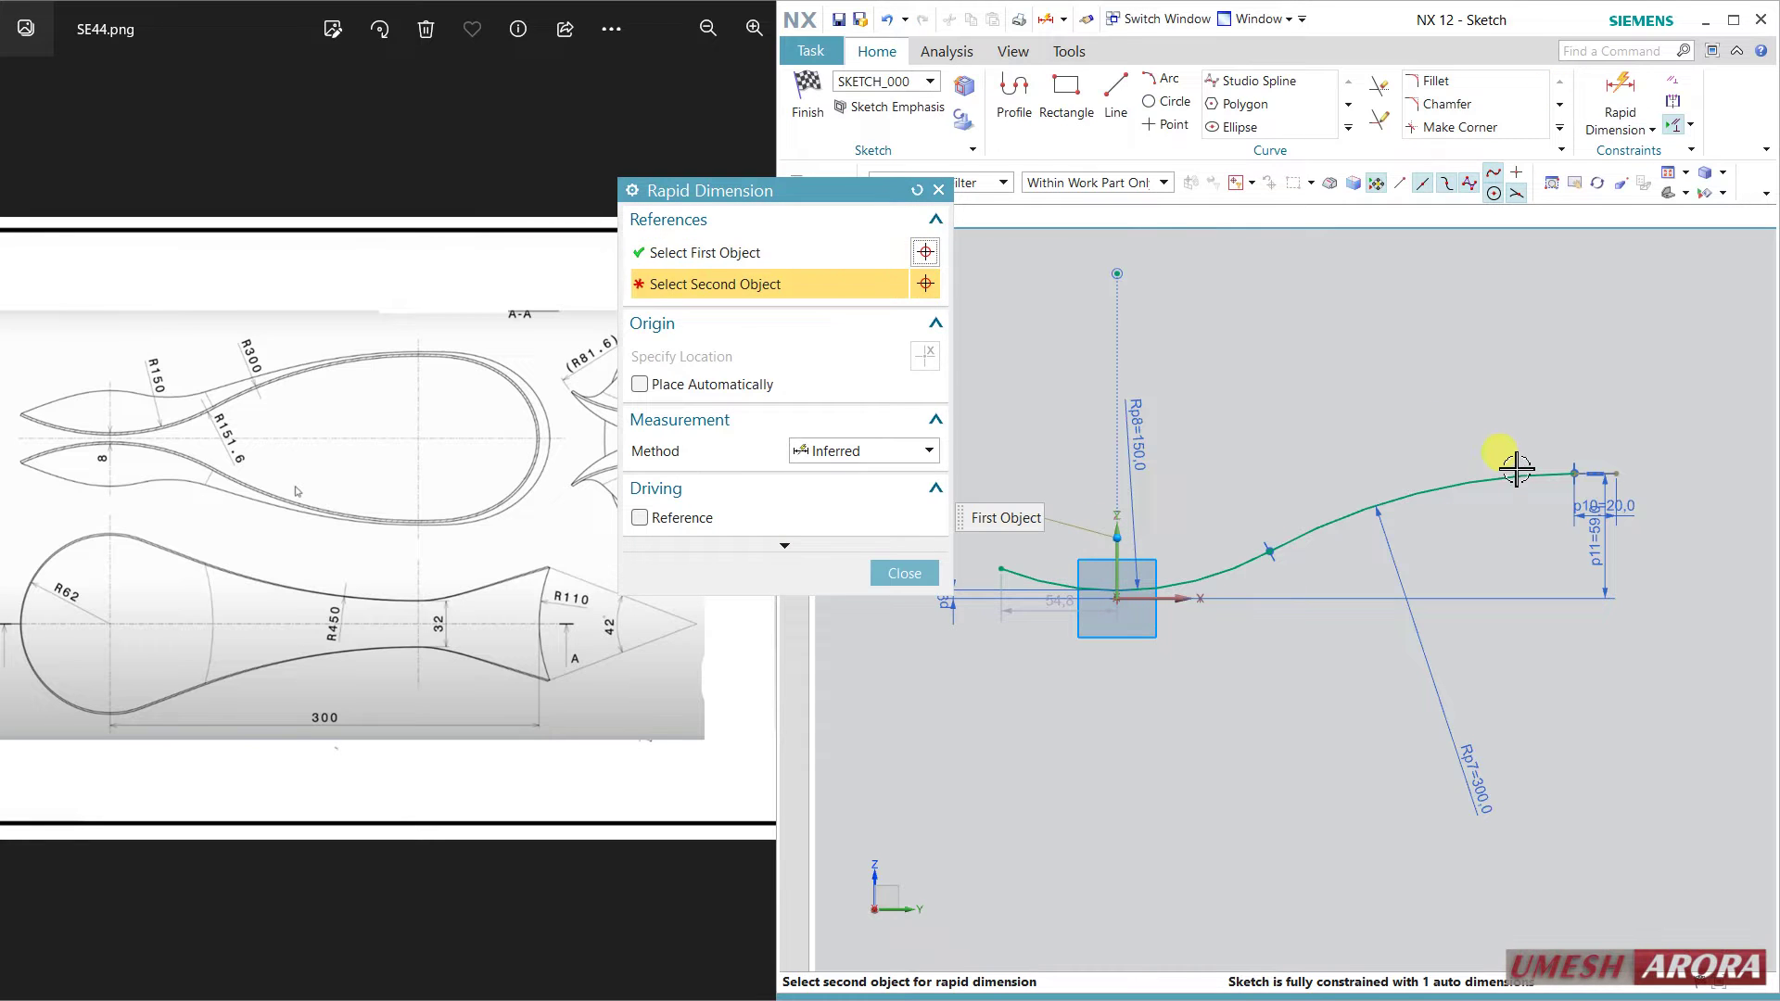
left_click(1573, 474)
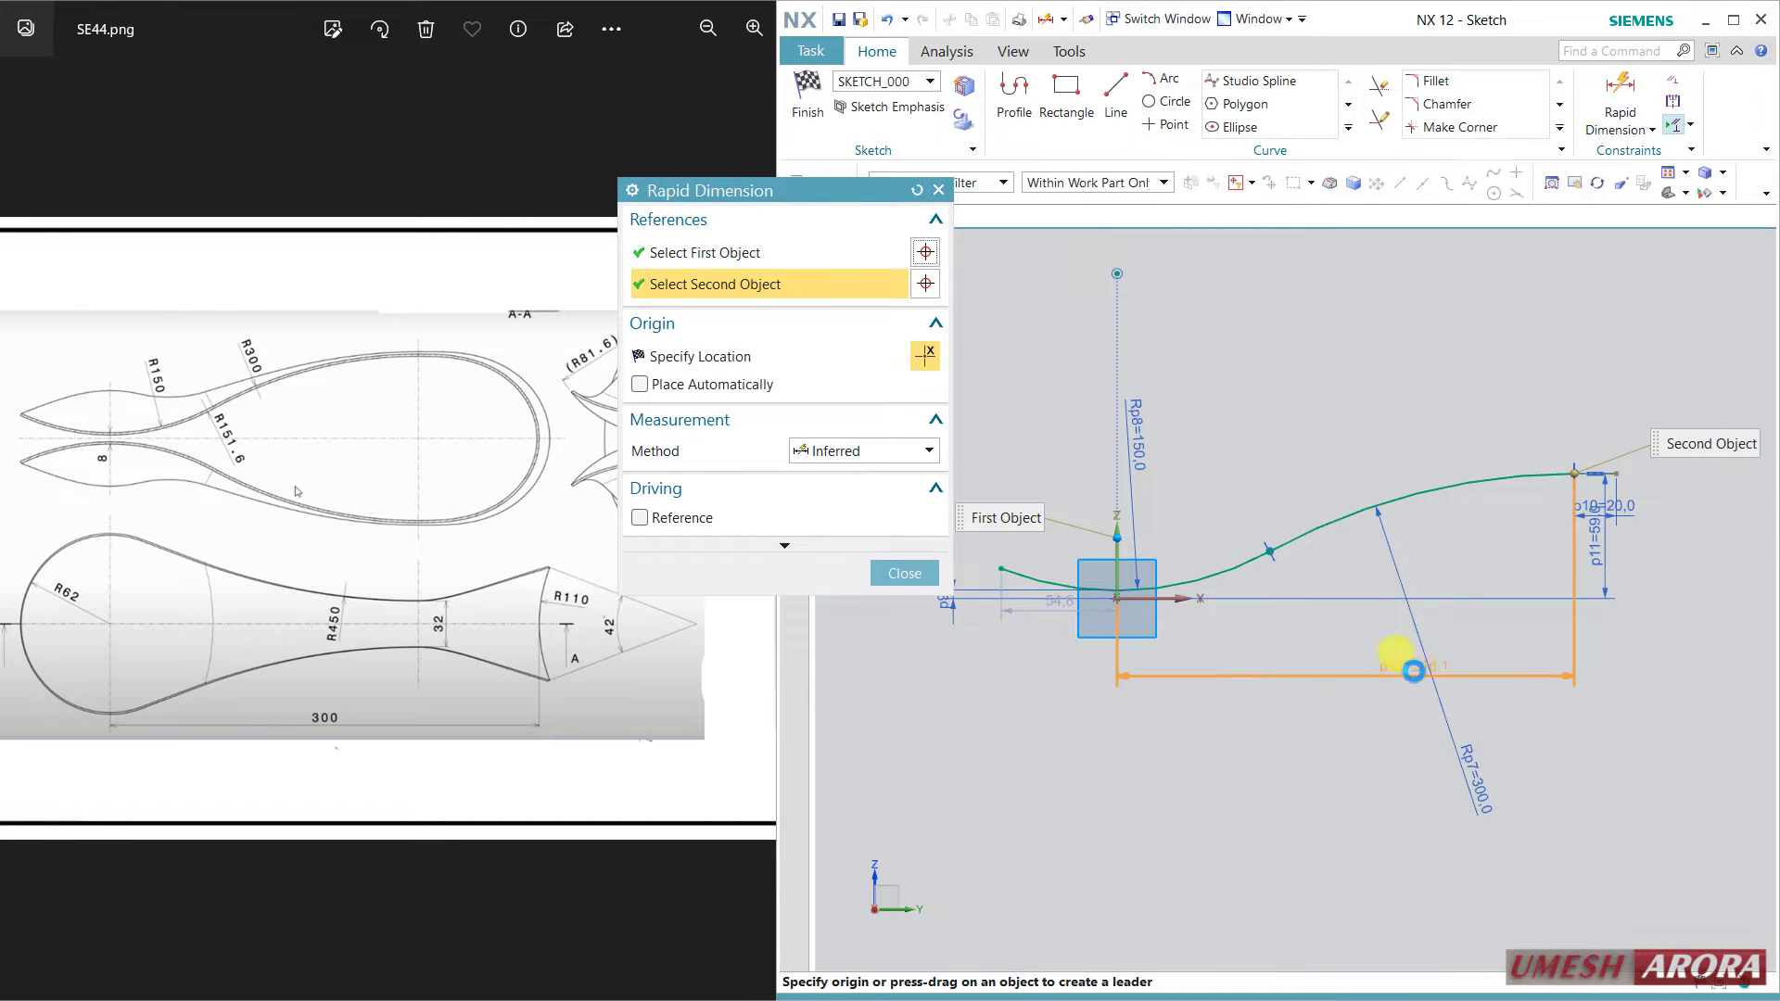
left_click(1362, 676)
type("300-55")
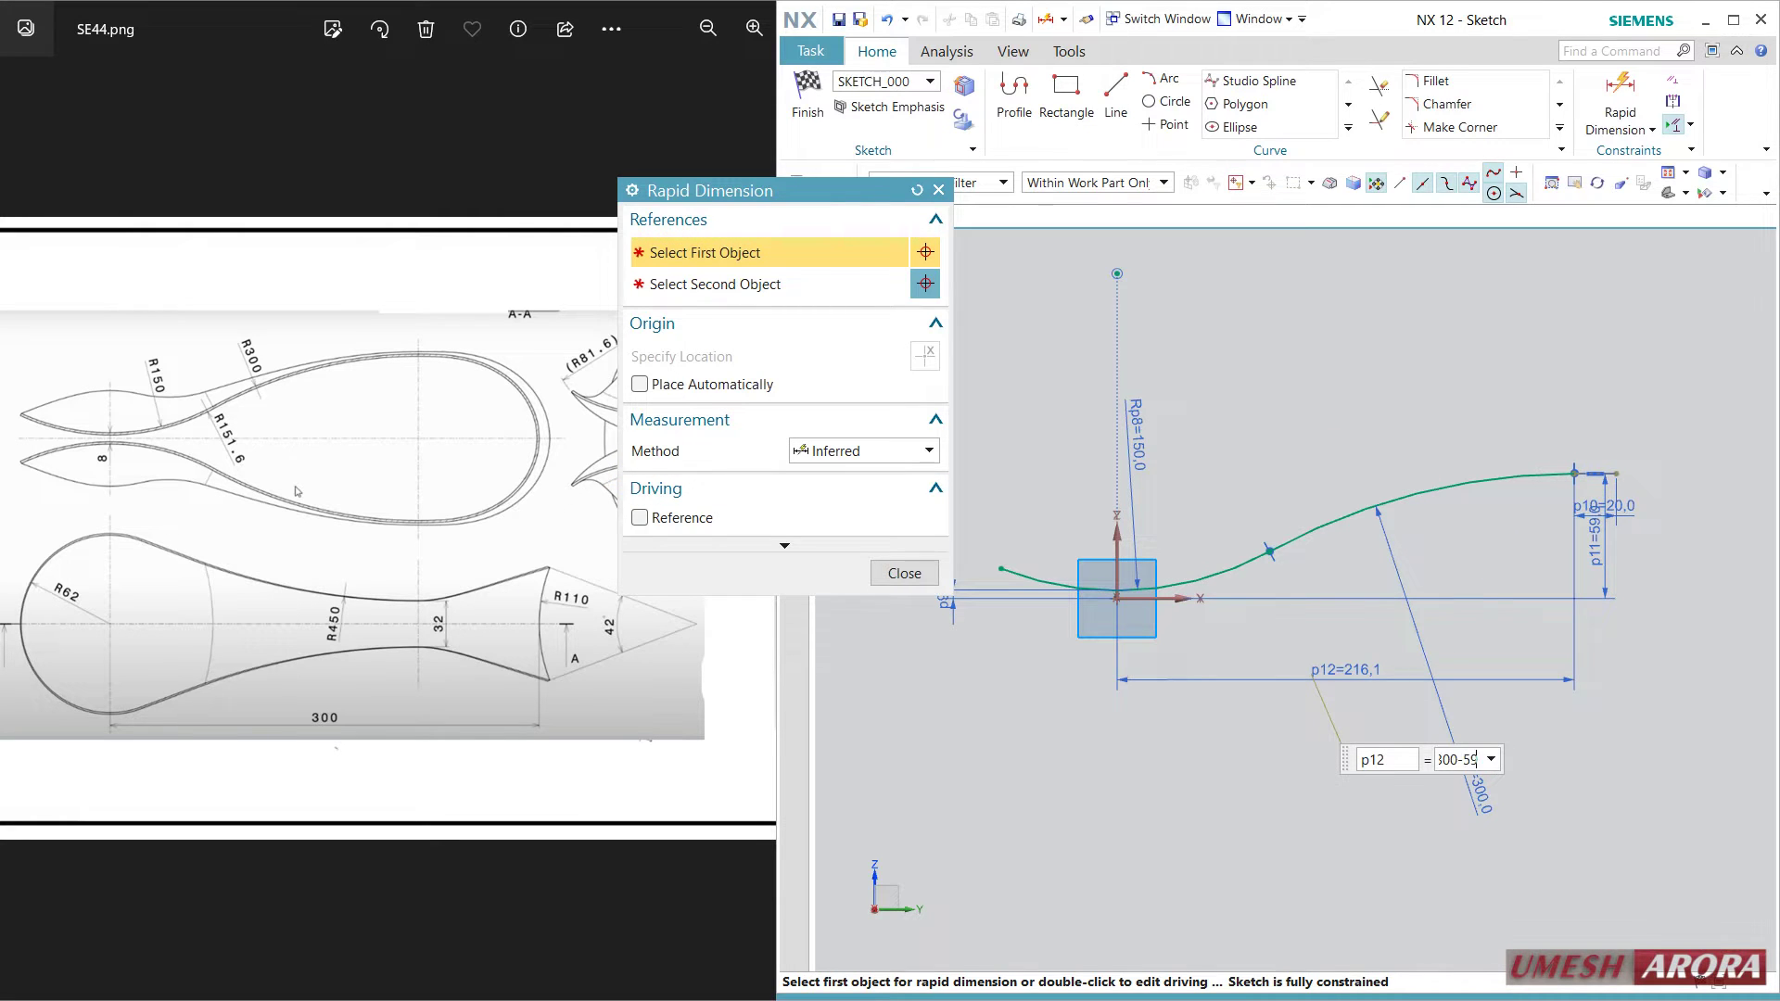
type("9")
key("Return")
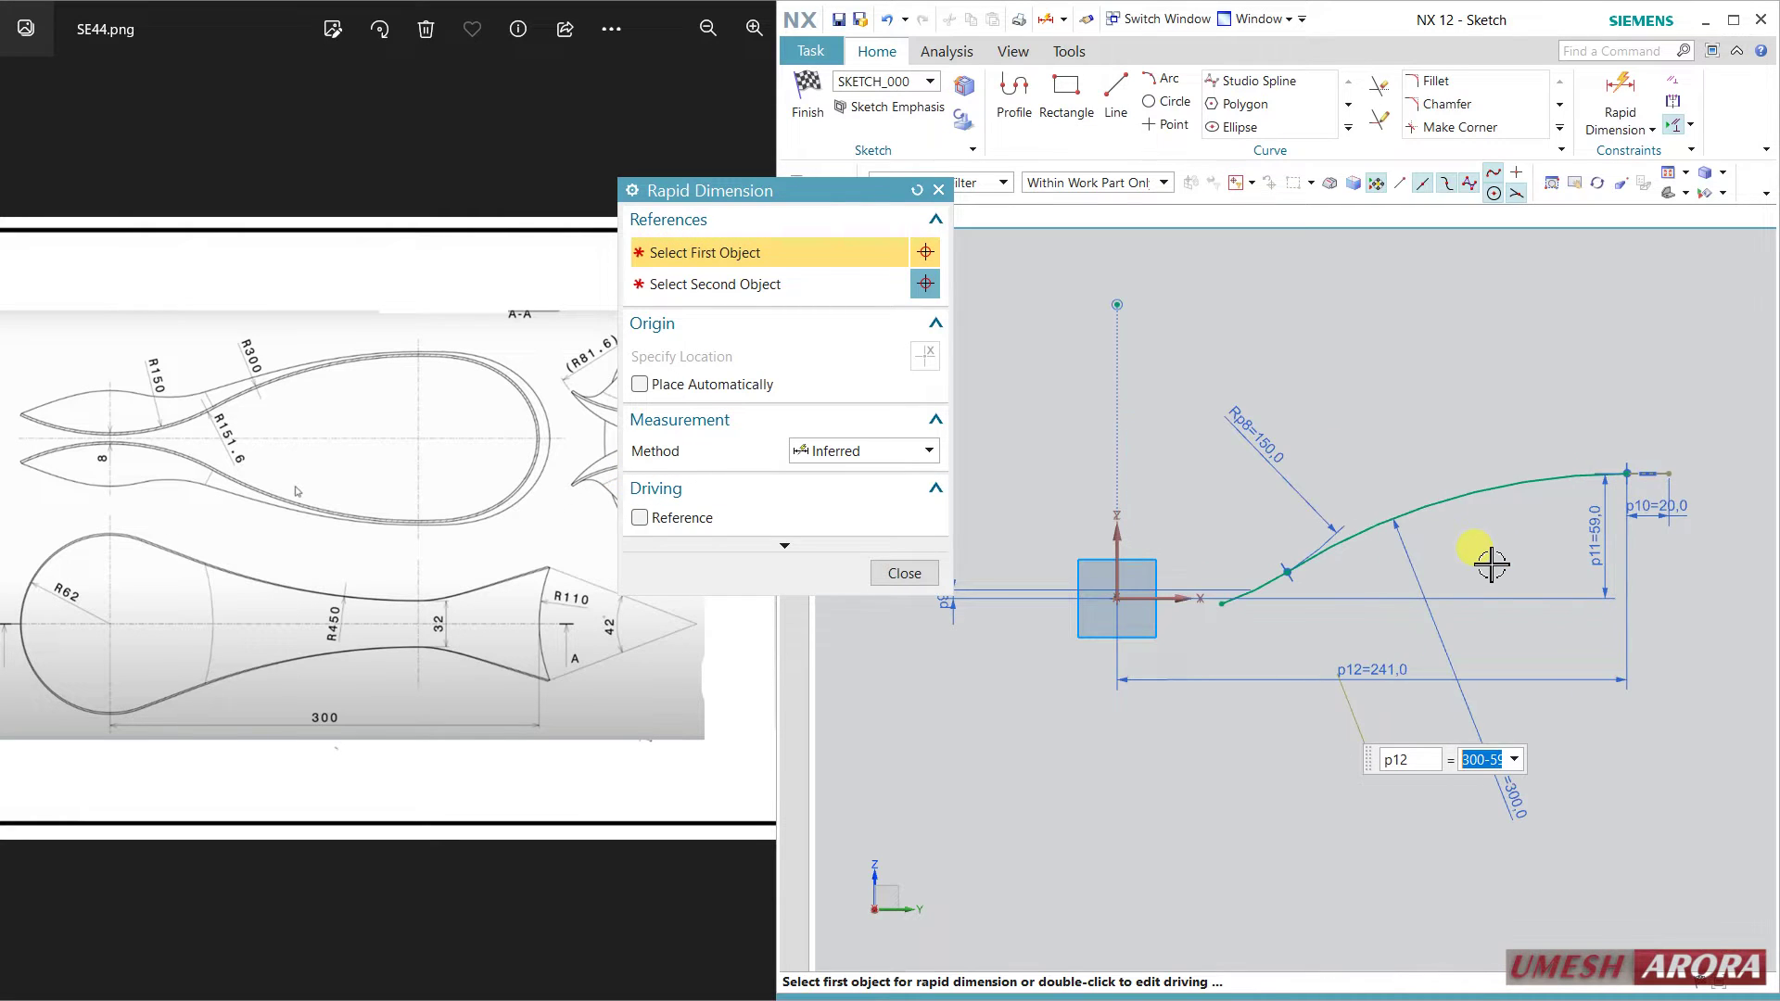
left_click(905, 573)
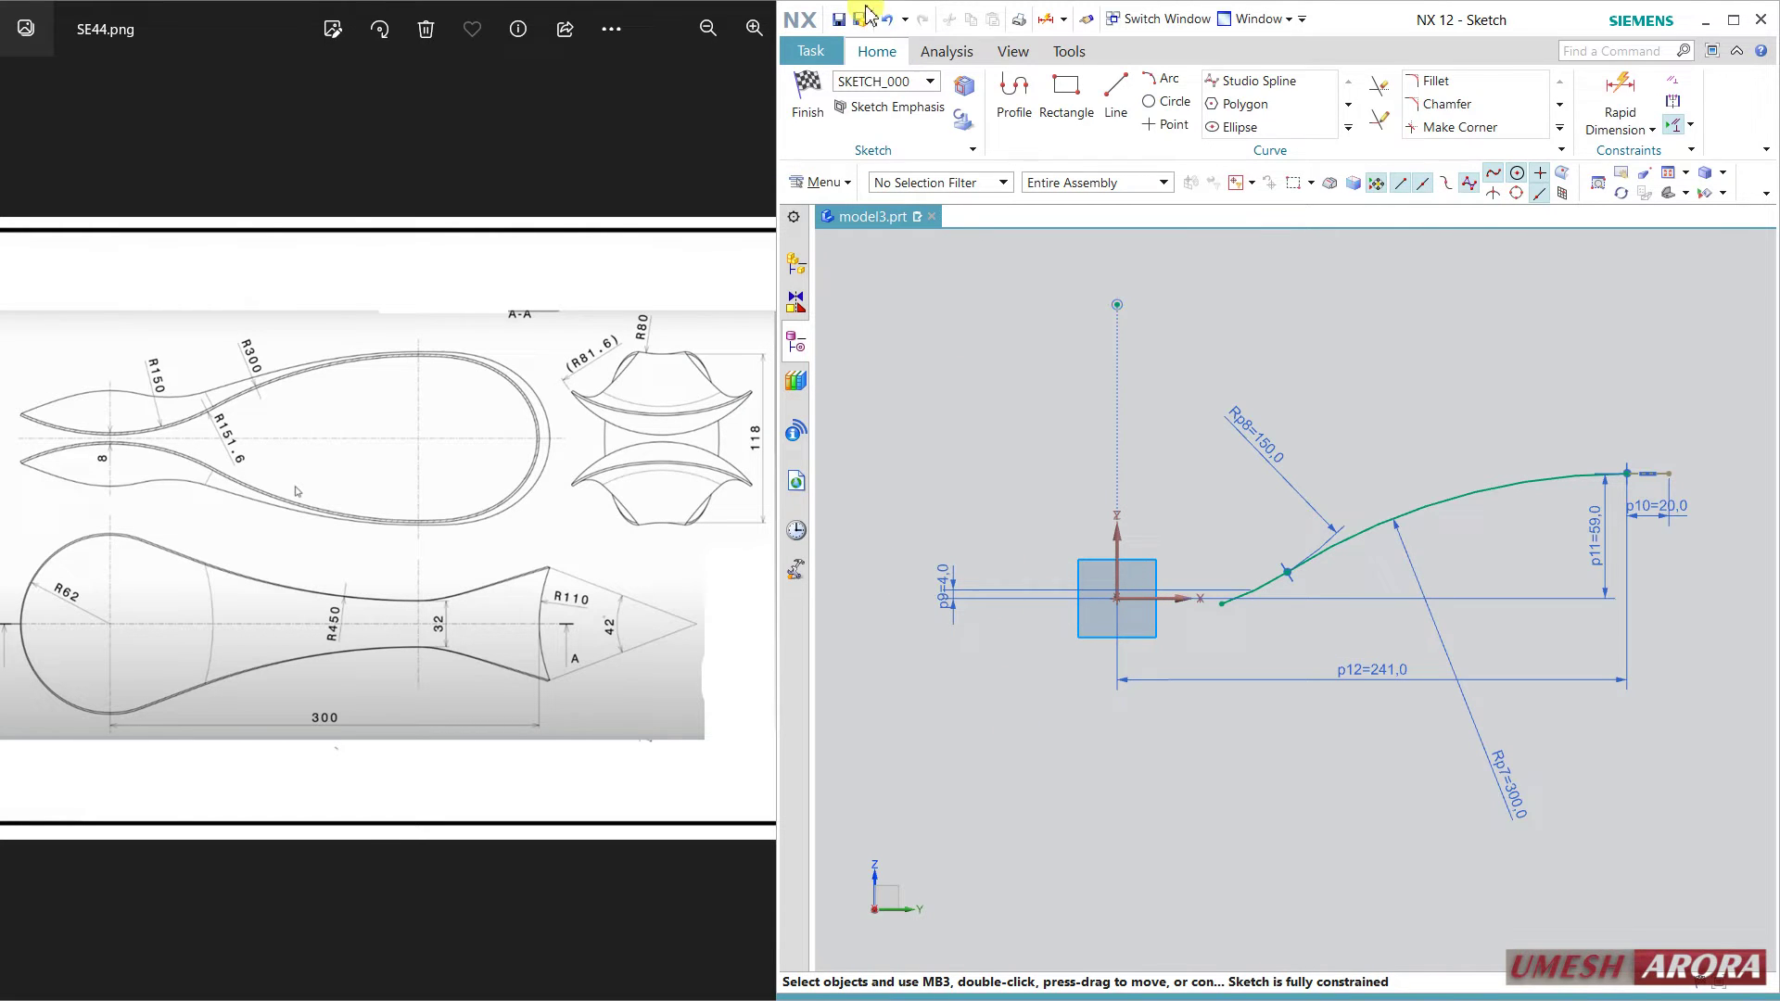
left_click(887, 24)
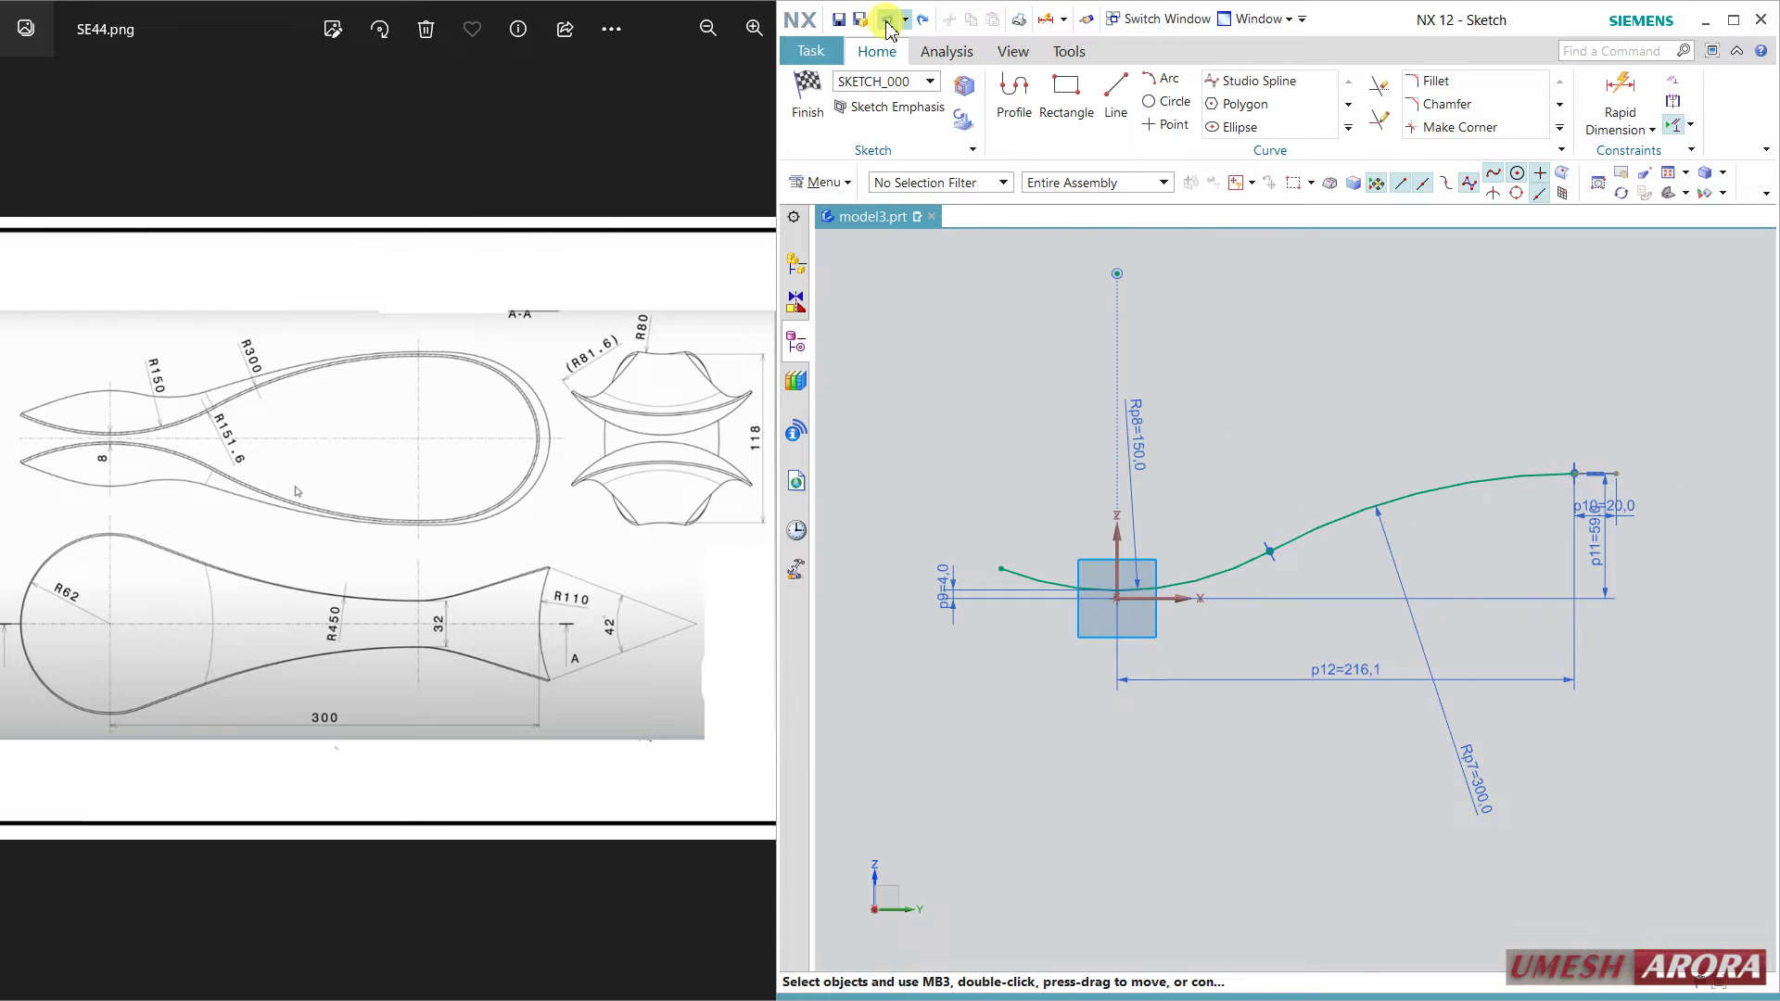
left_click(1486, 687)
left_click(1485, 687)
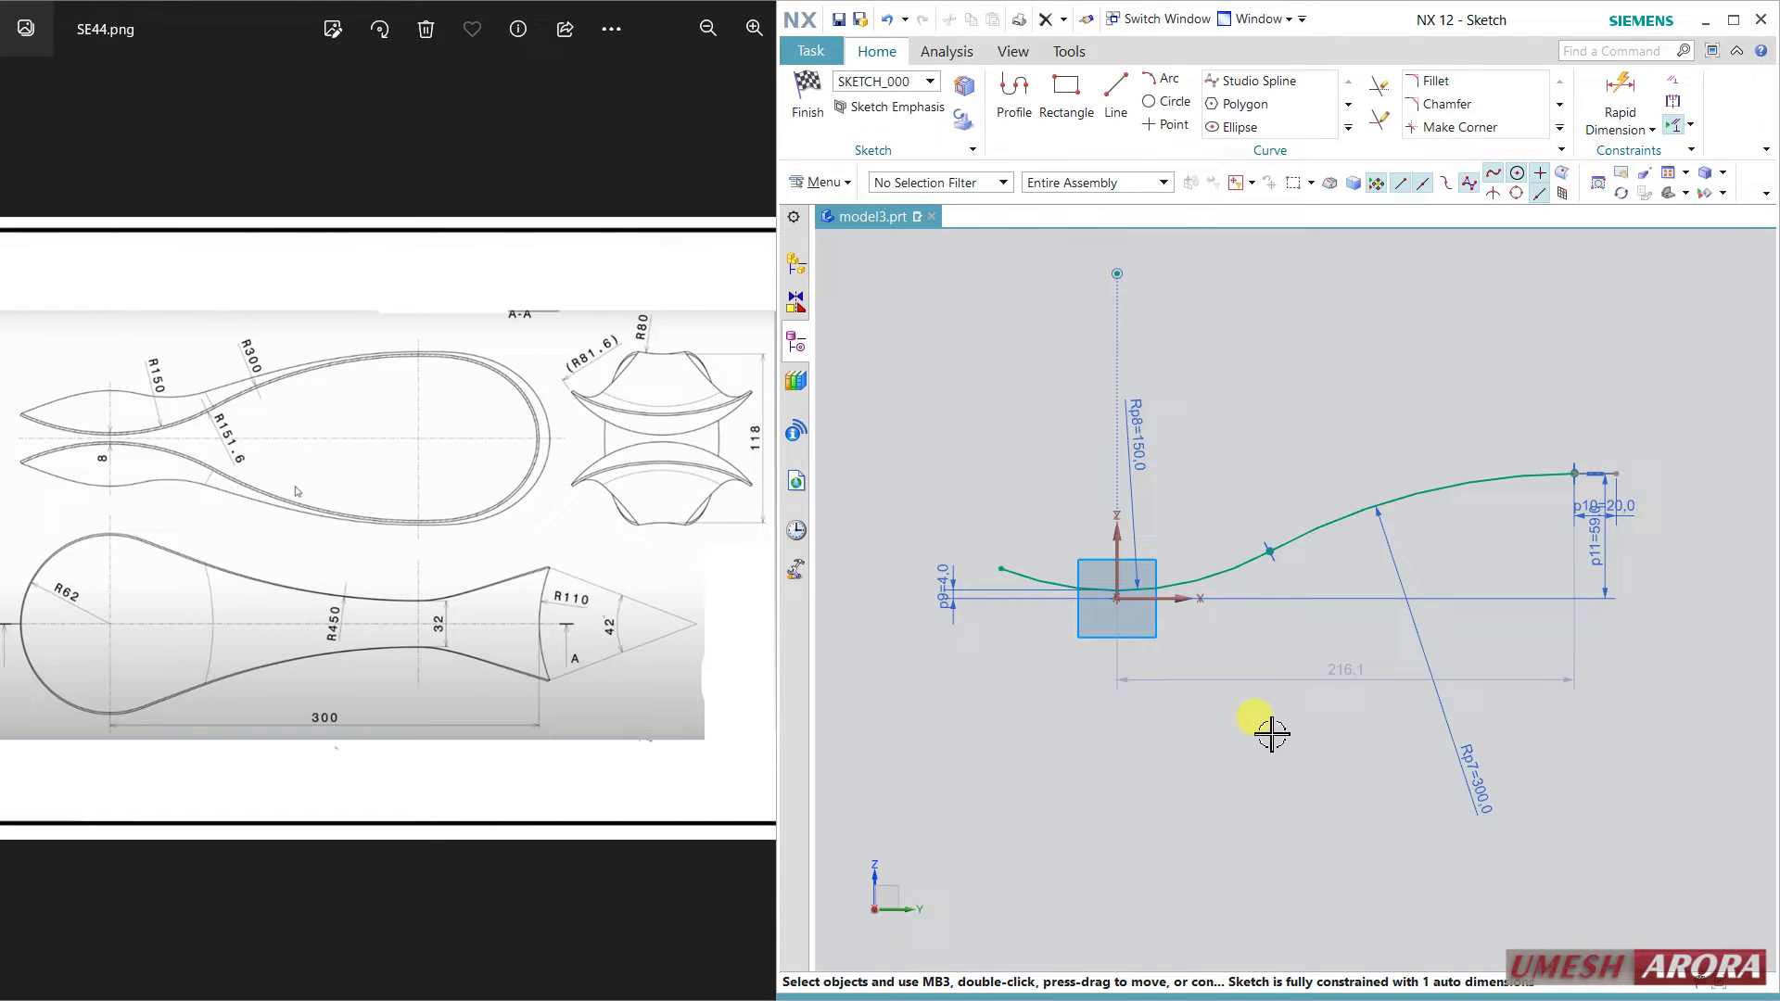
middle_click_drag(1271, 733, 1207, 404)
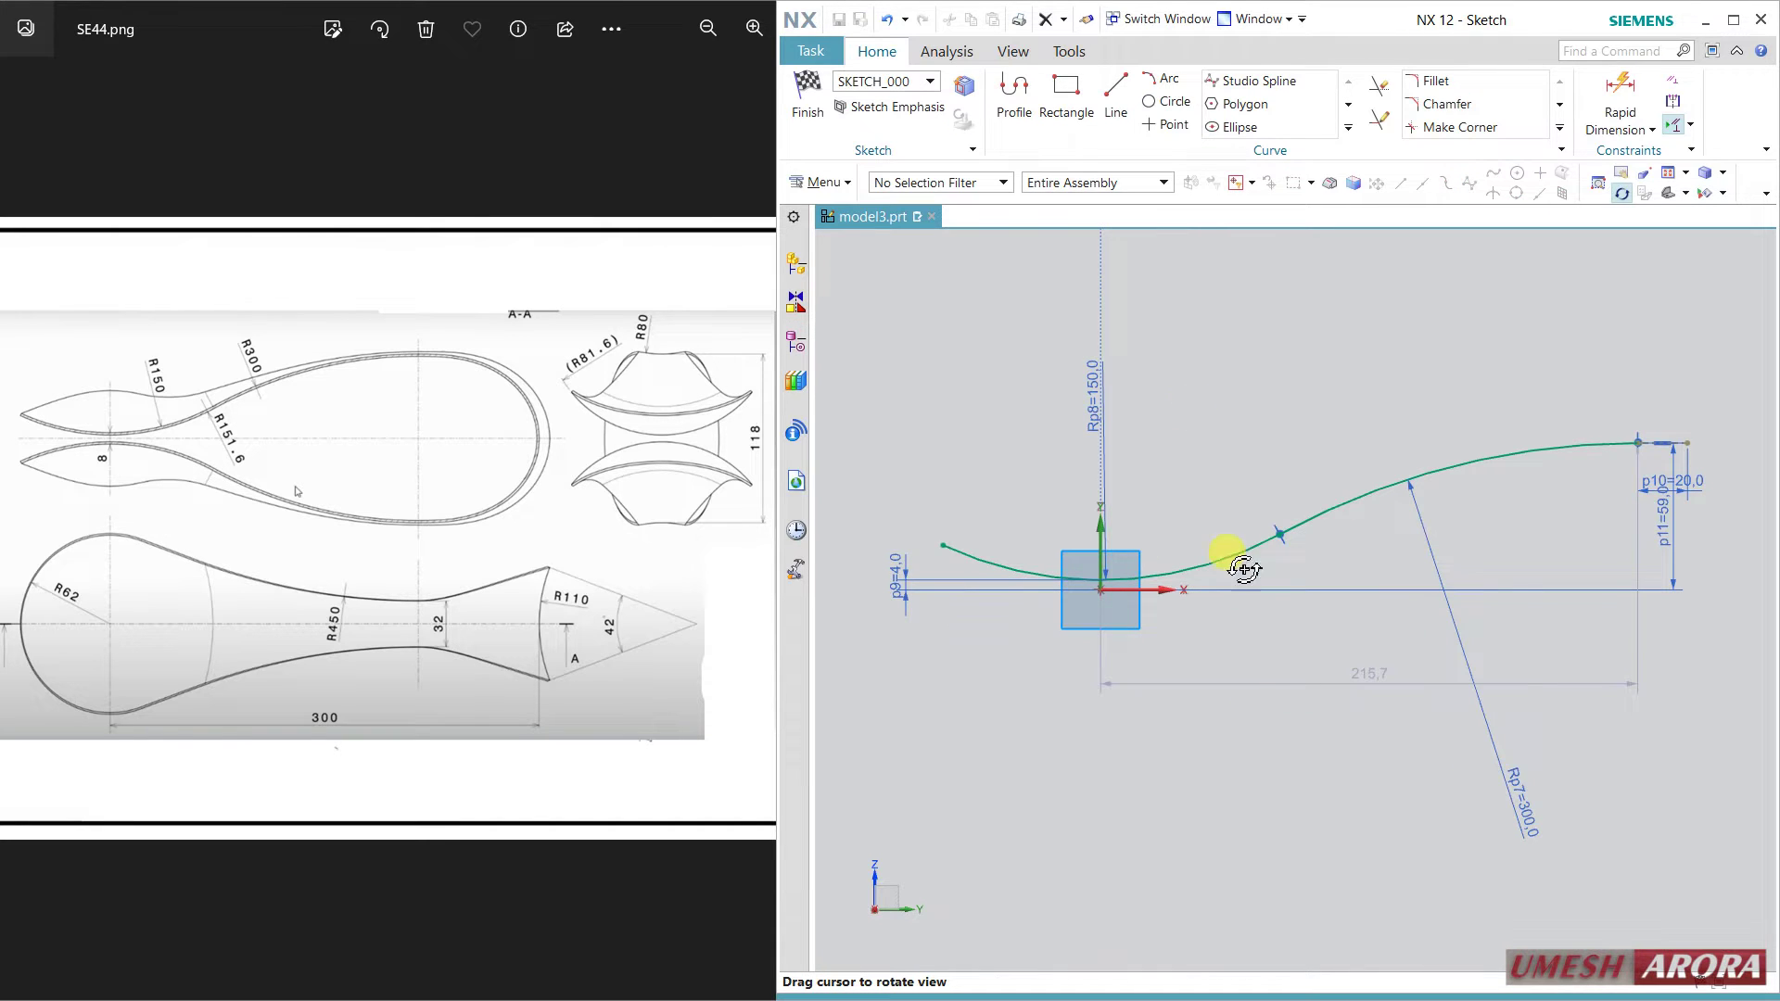
middle_click_drag(1384, 655, 1331, 436)
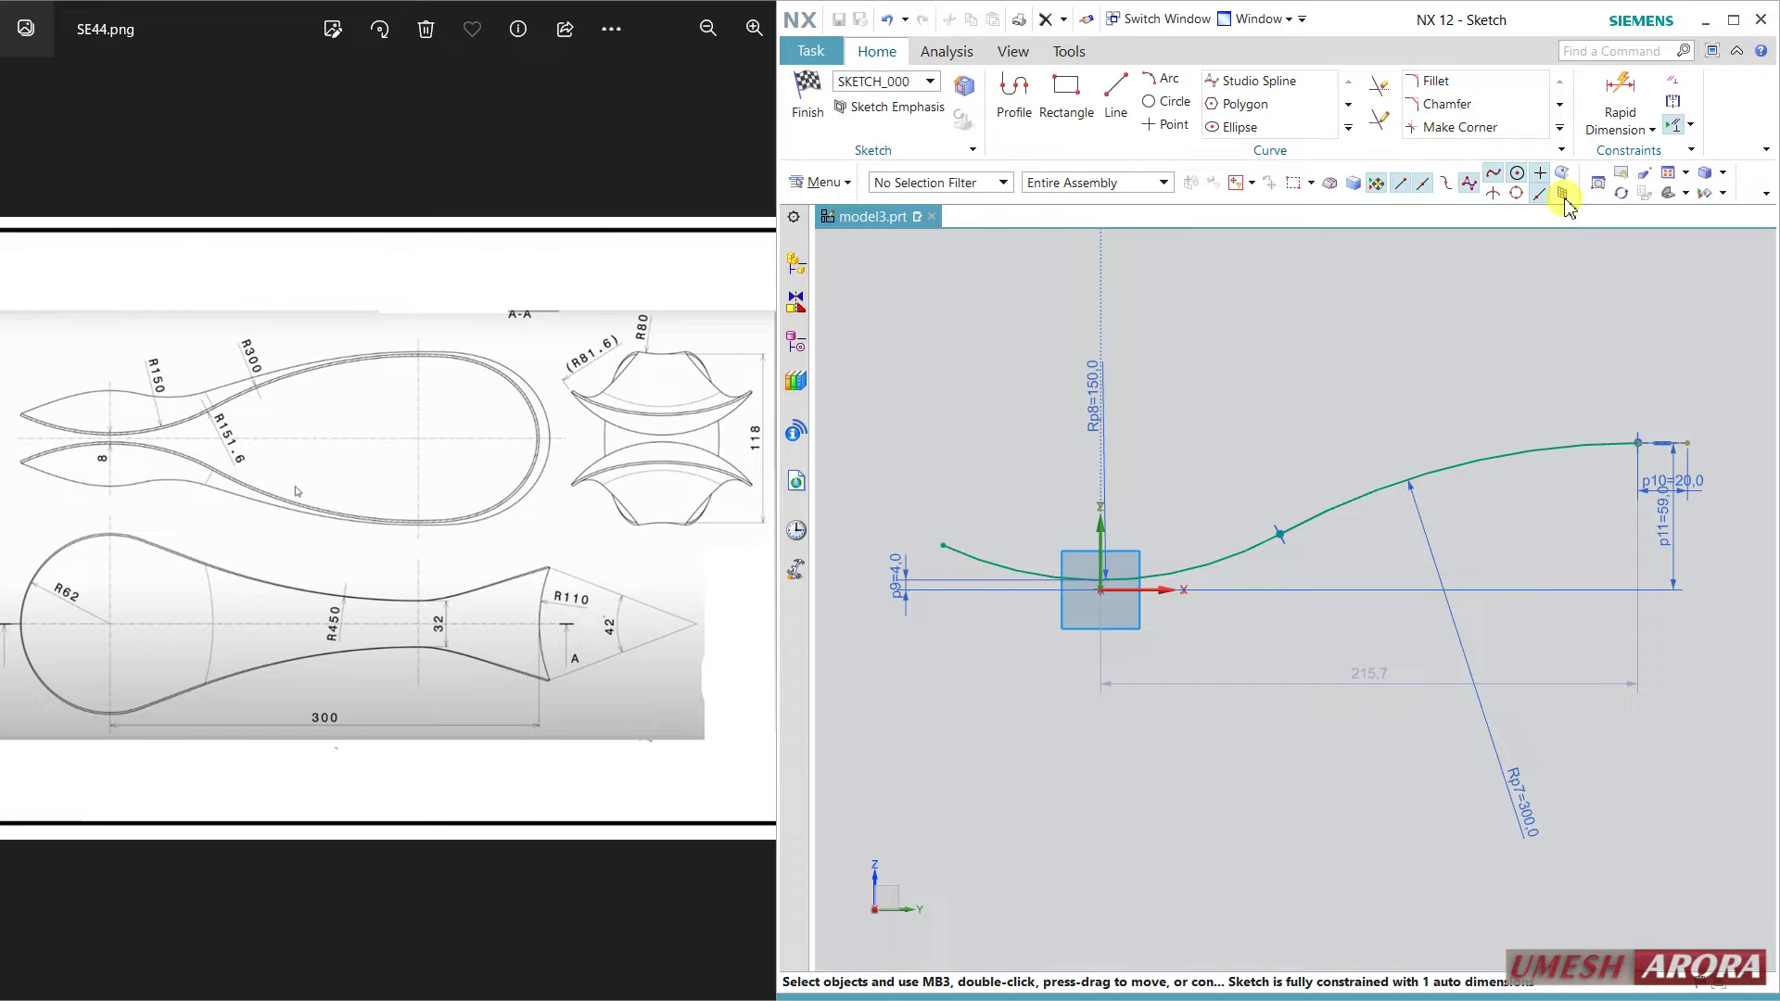
Dimension the spline's left end 62 from the vertical axis.
left_click(1621, 87)
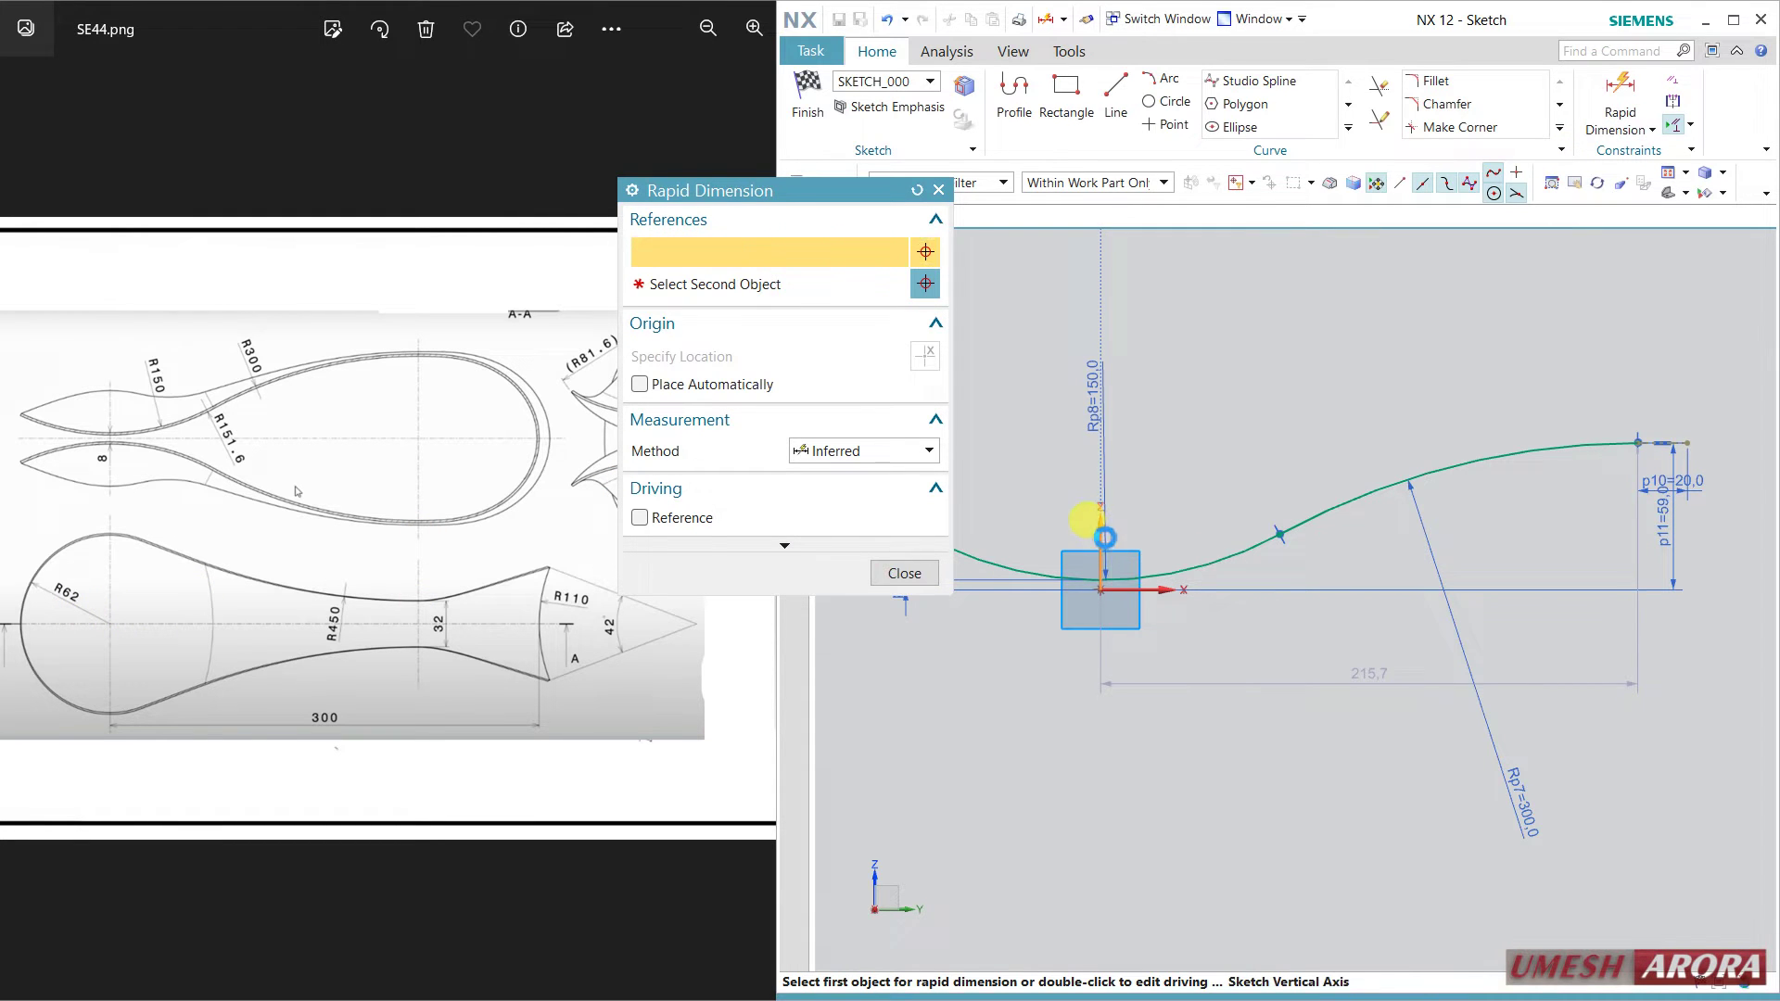
left_click(1101, 526)
left_click(1013, 550)
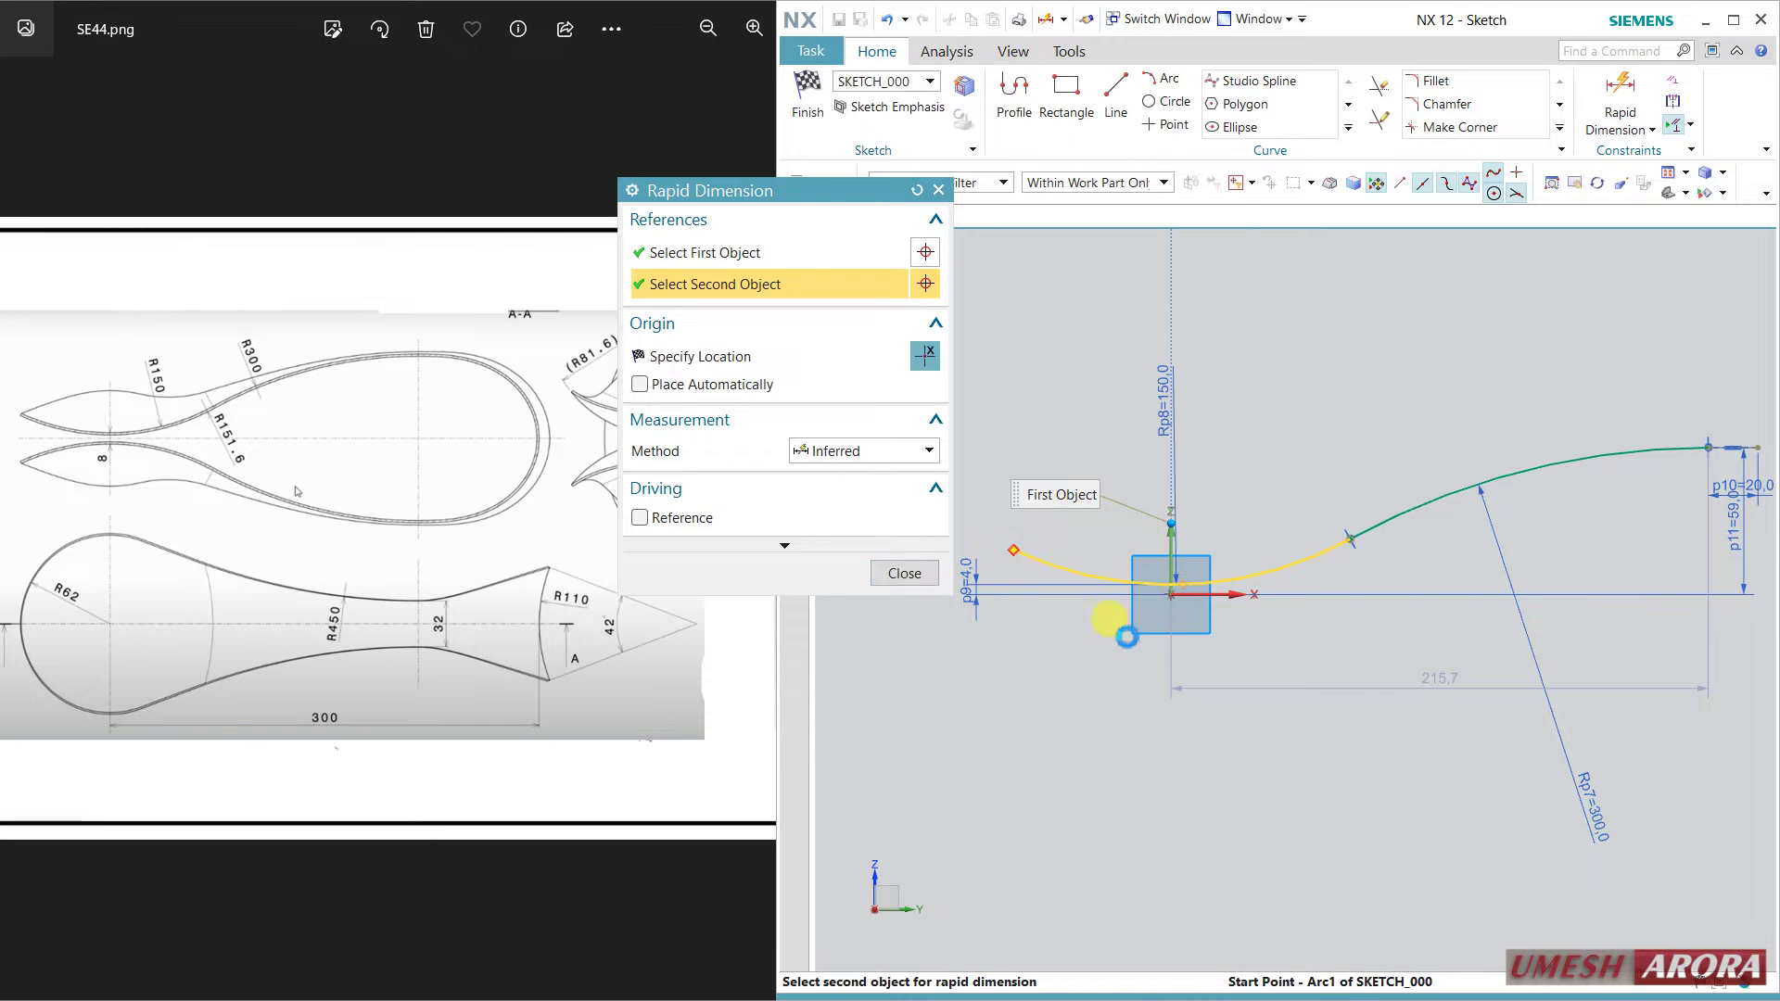
left_click(1127, 678)
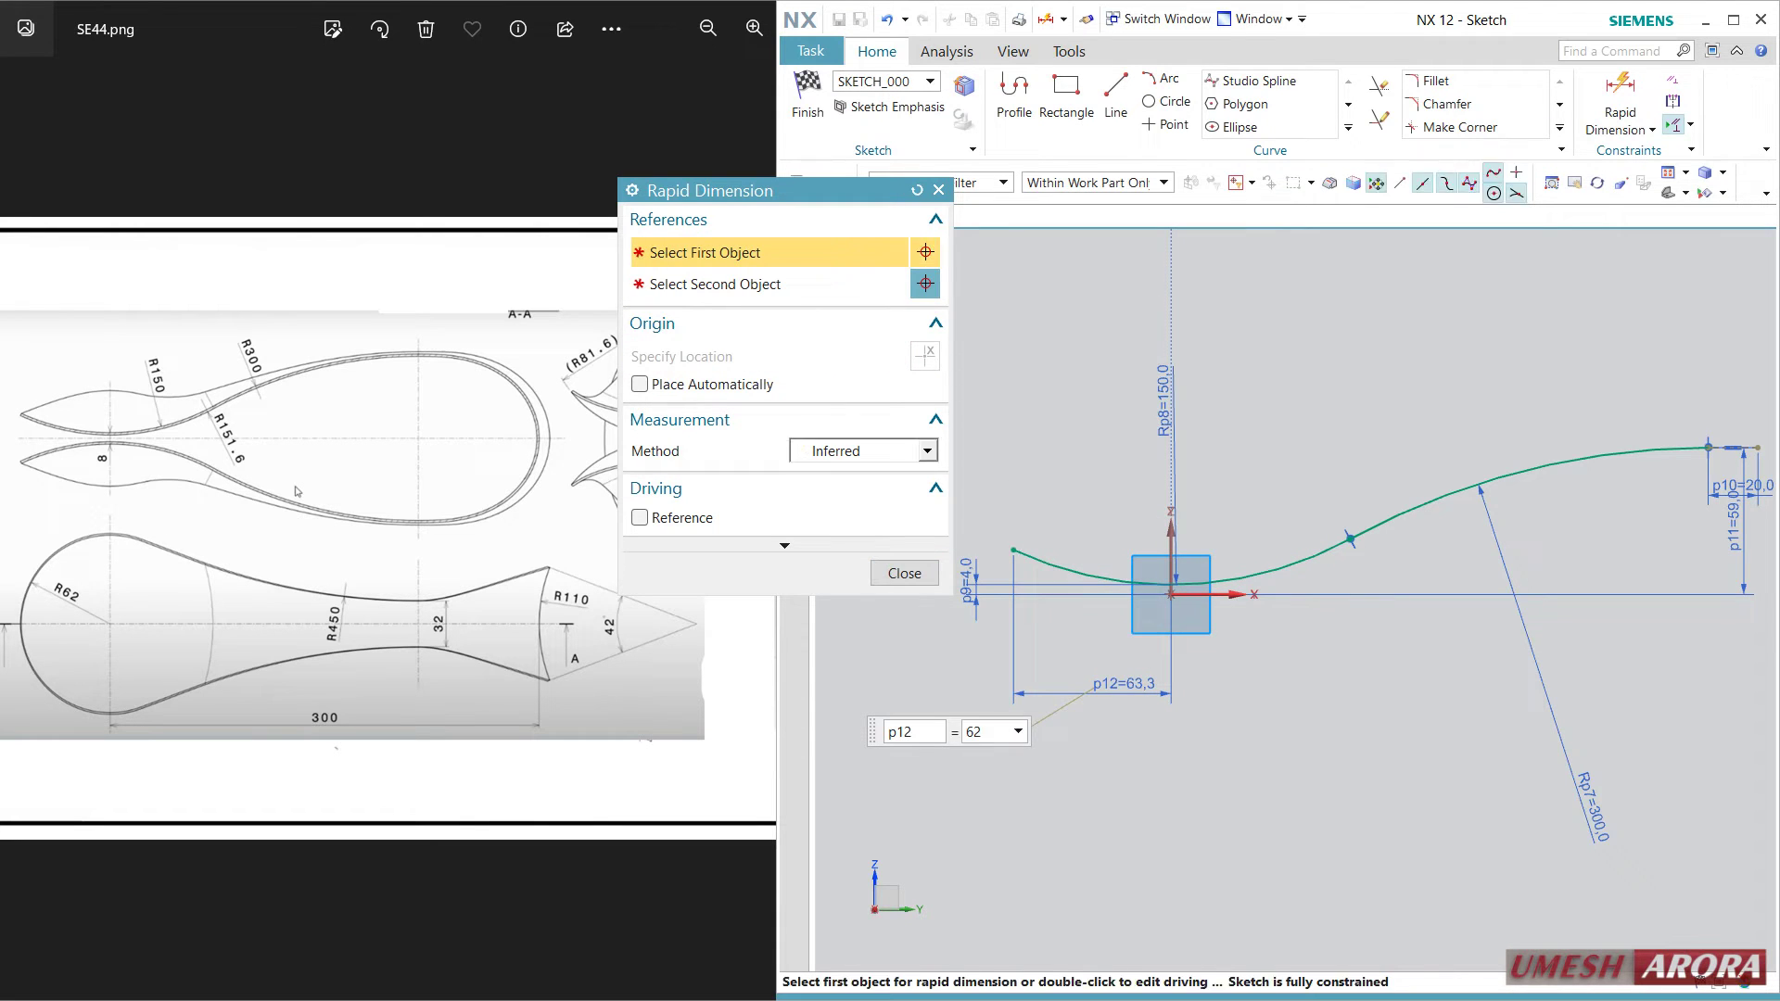
left_click(904, 573)
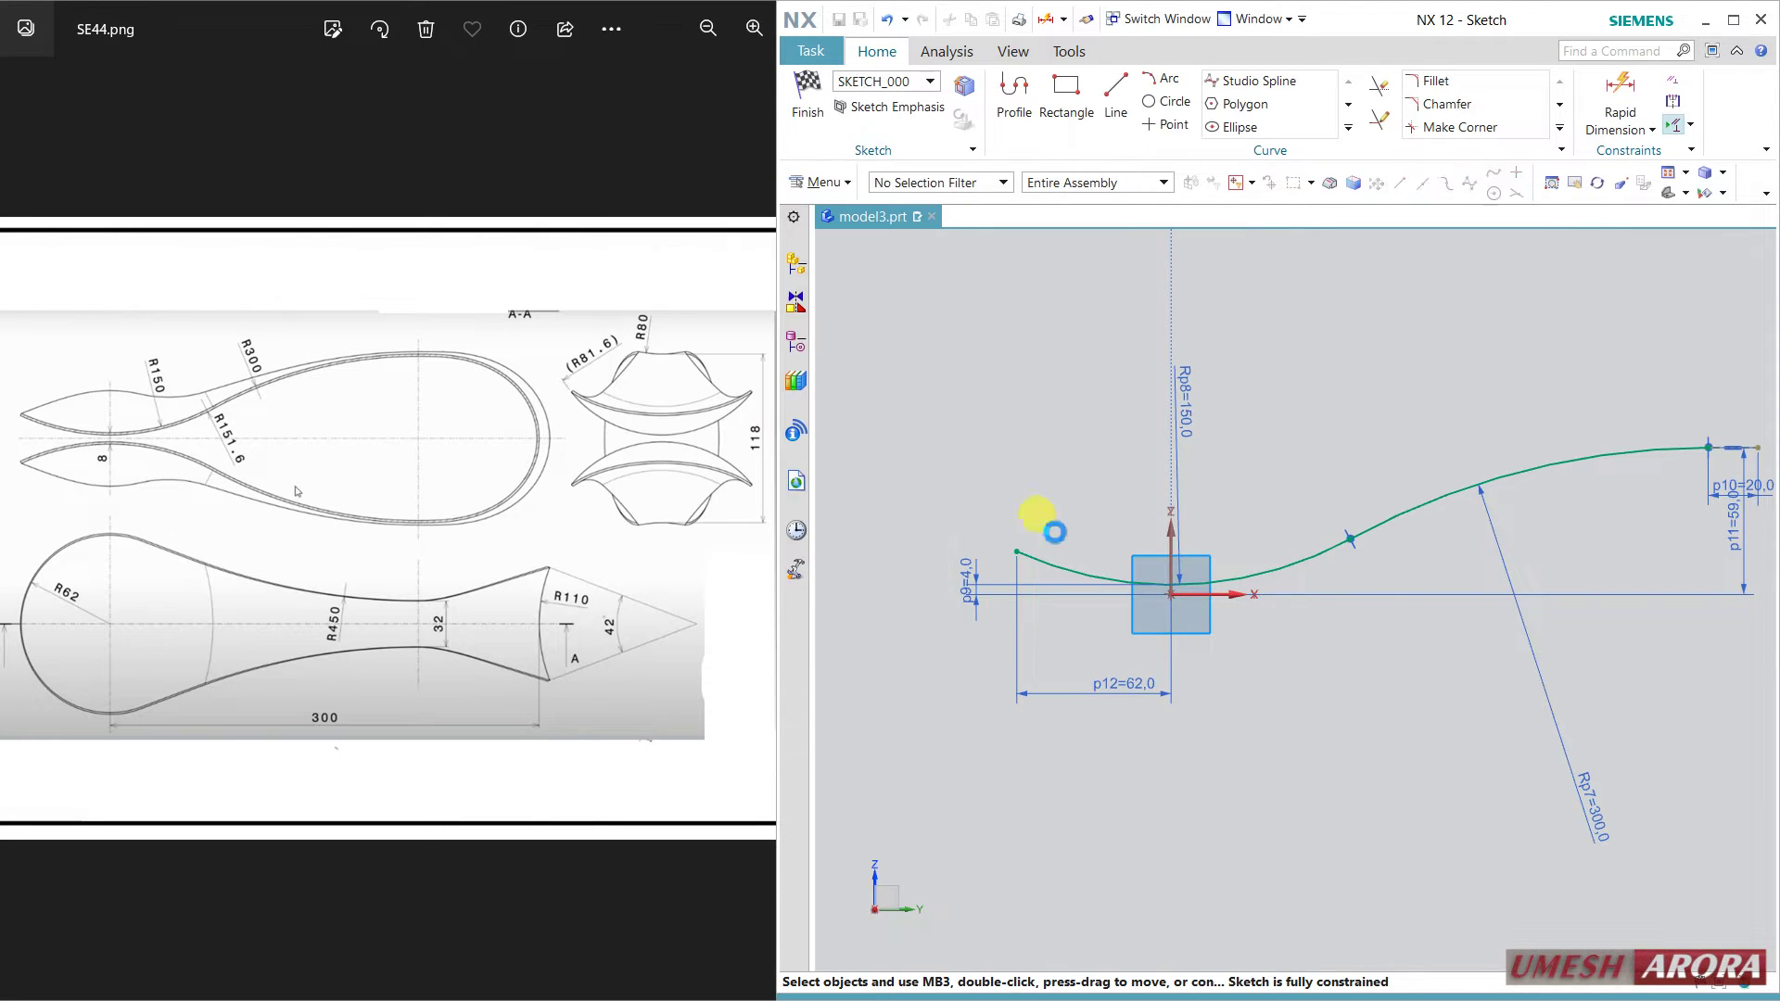
scroll(1093, 485, "up", 2)
Finish the sketch and create a datum plane at the curve's right end.
left_click(808, 97)
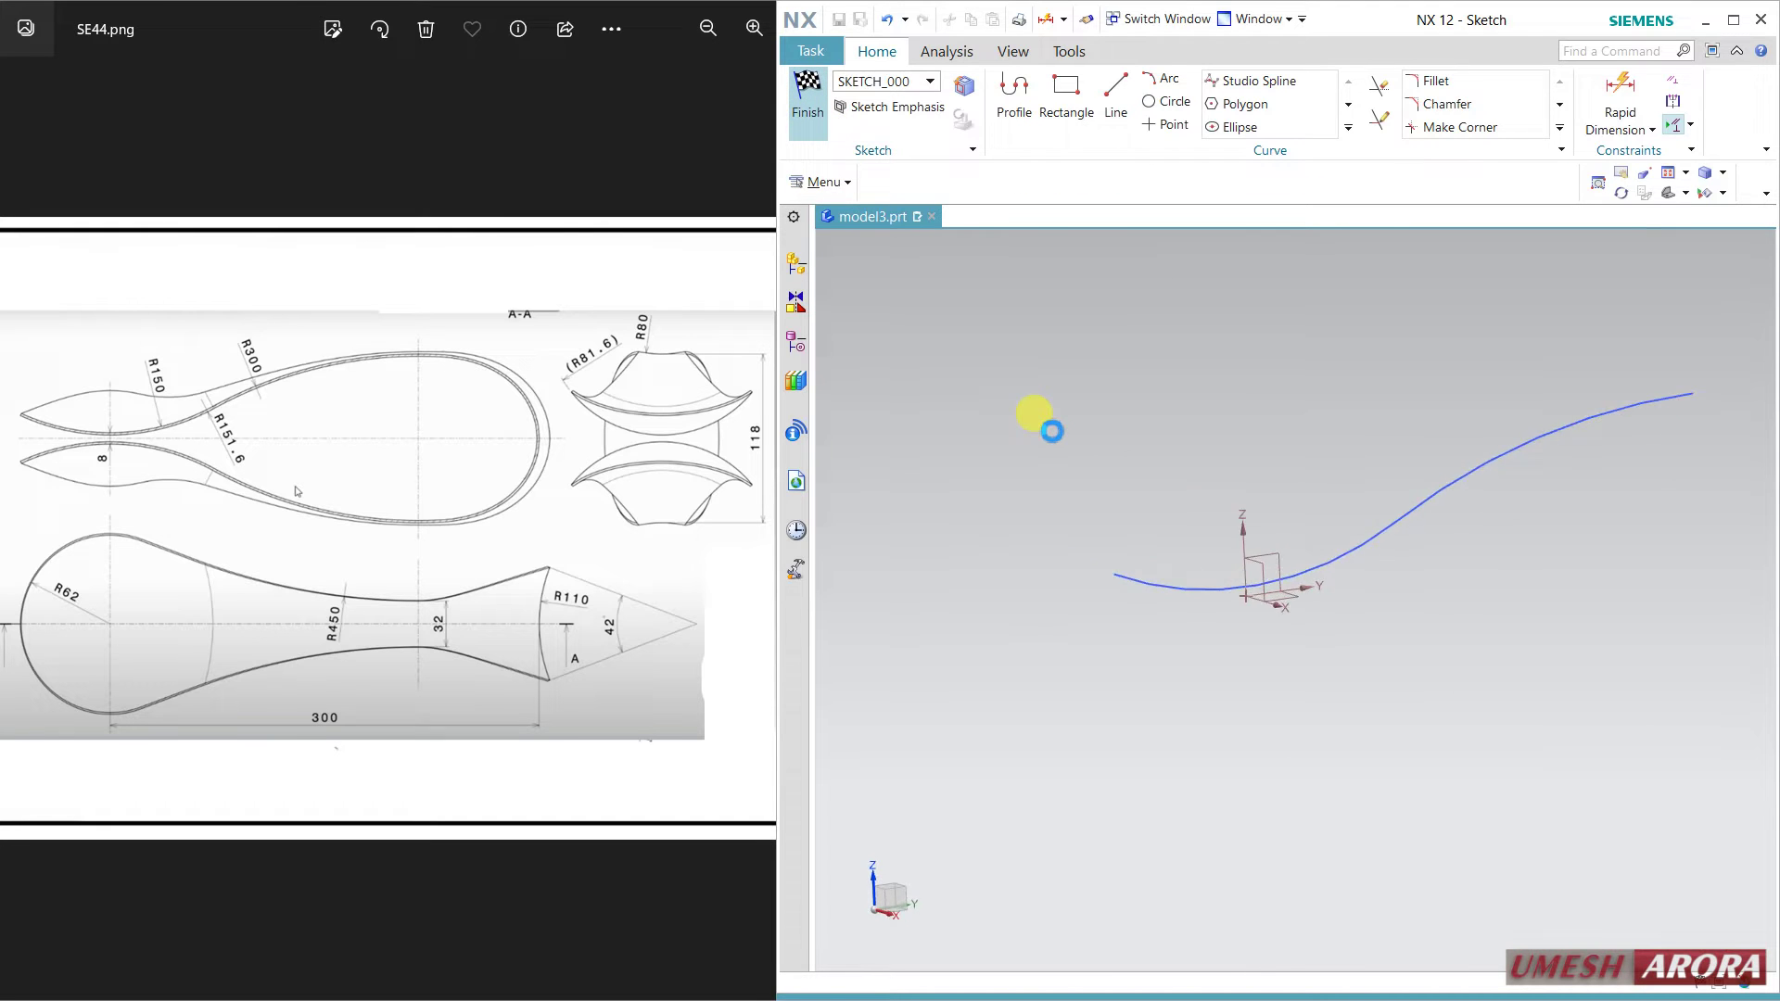
middle_click_drag(1517, 584, 1175, 620)
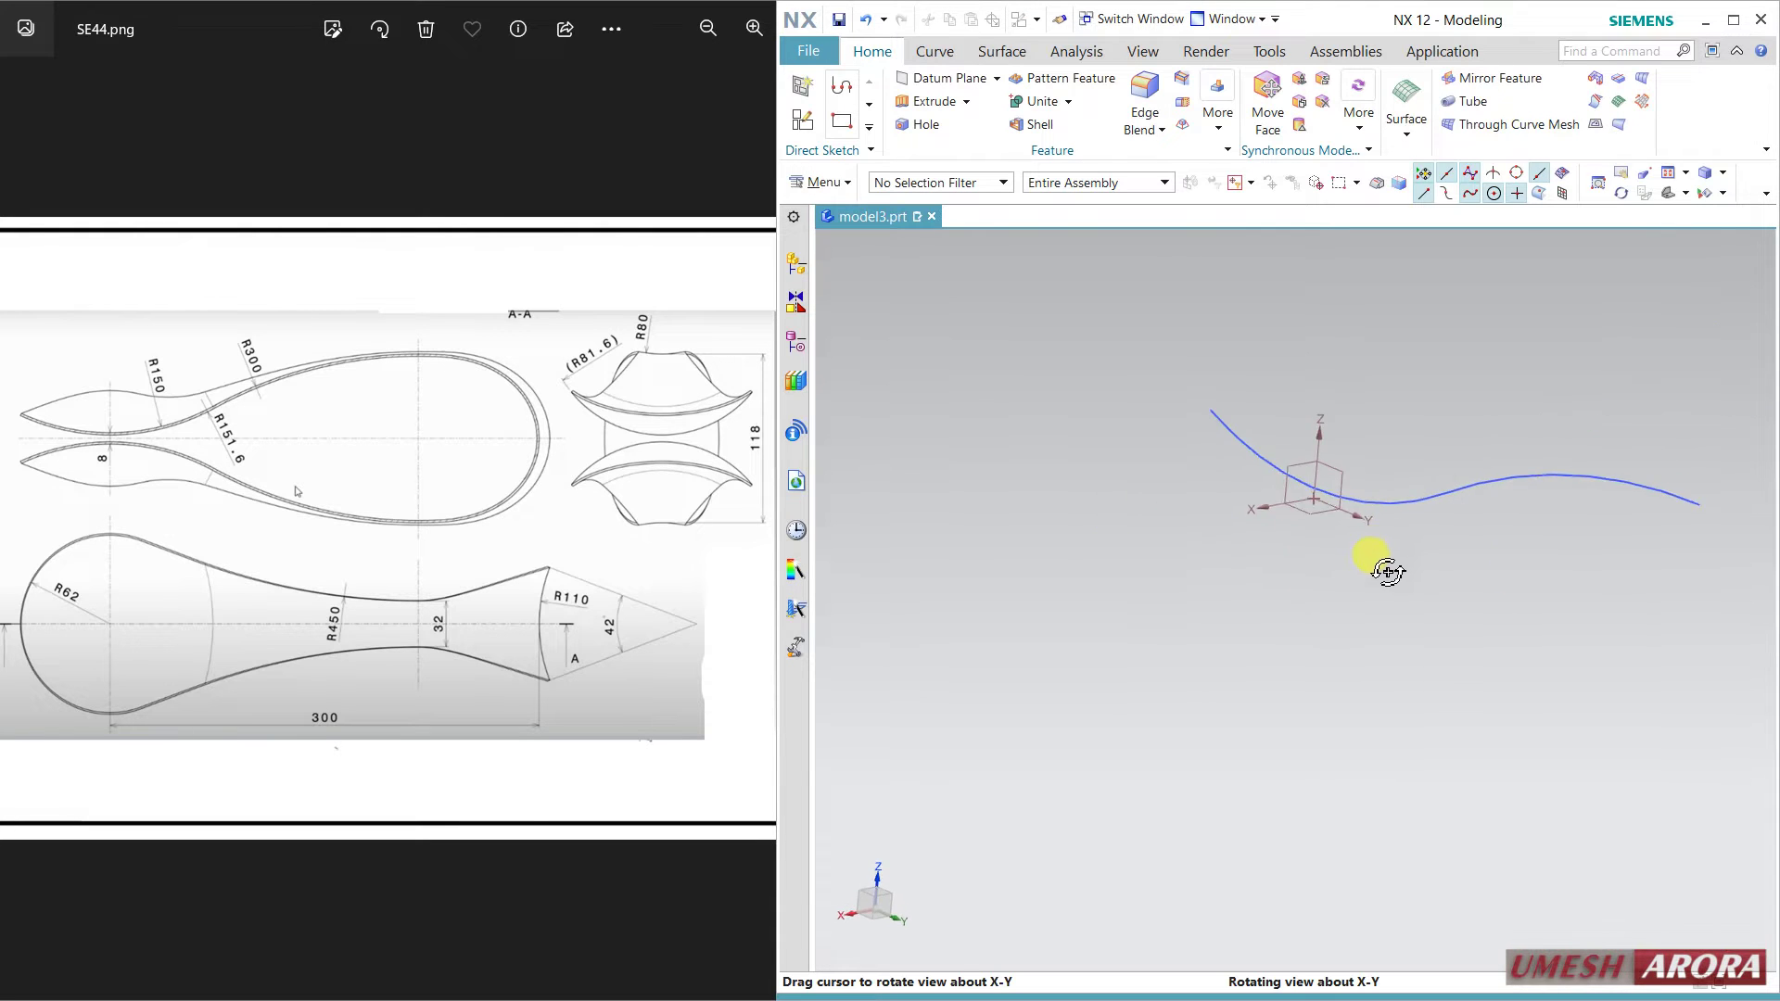
left_click(935, 80)
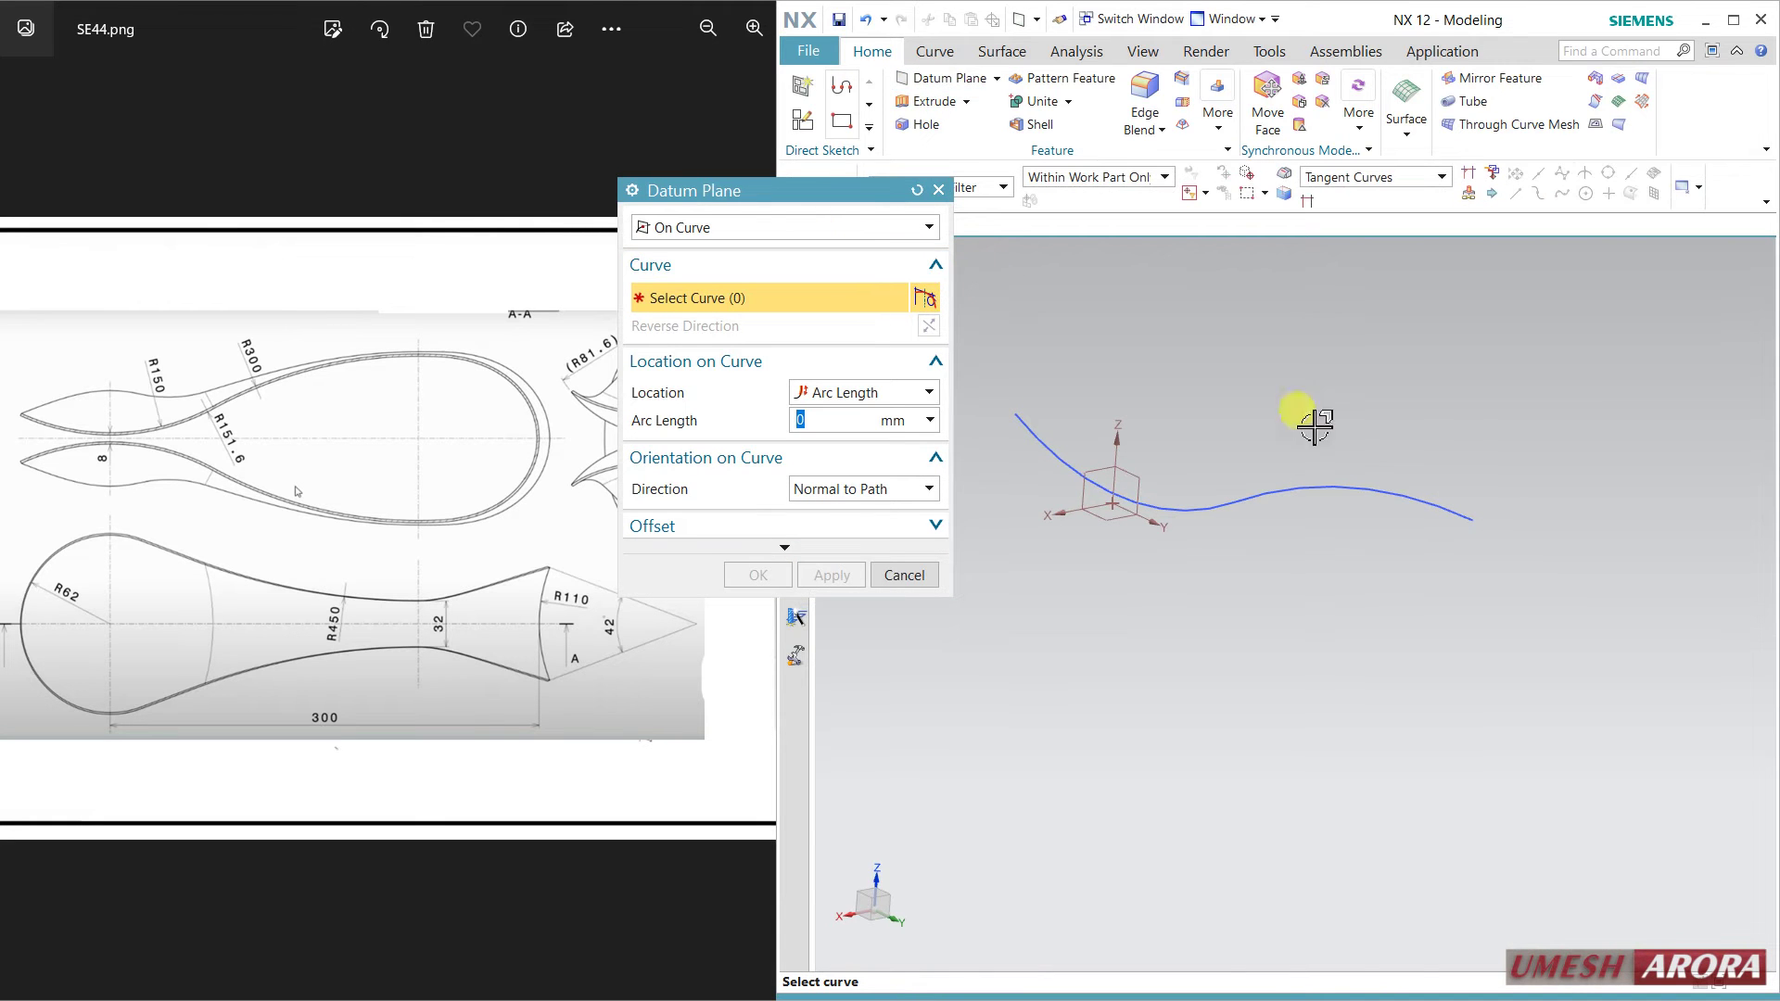
left_click(1464, 524)
left_click_drag(1465, 522, 1491, 545)
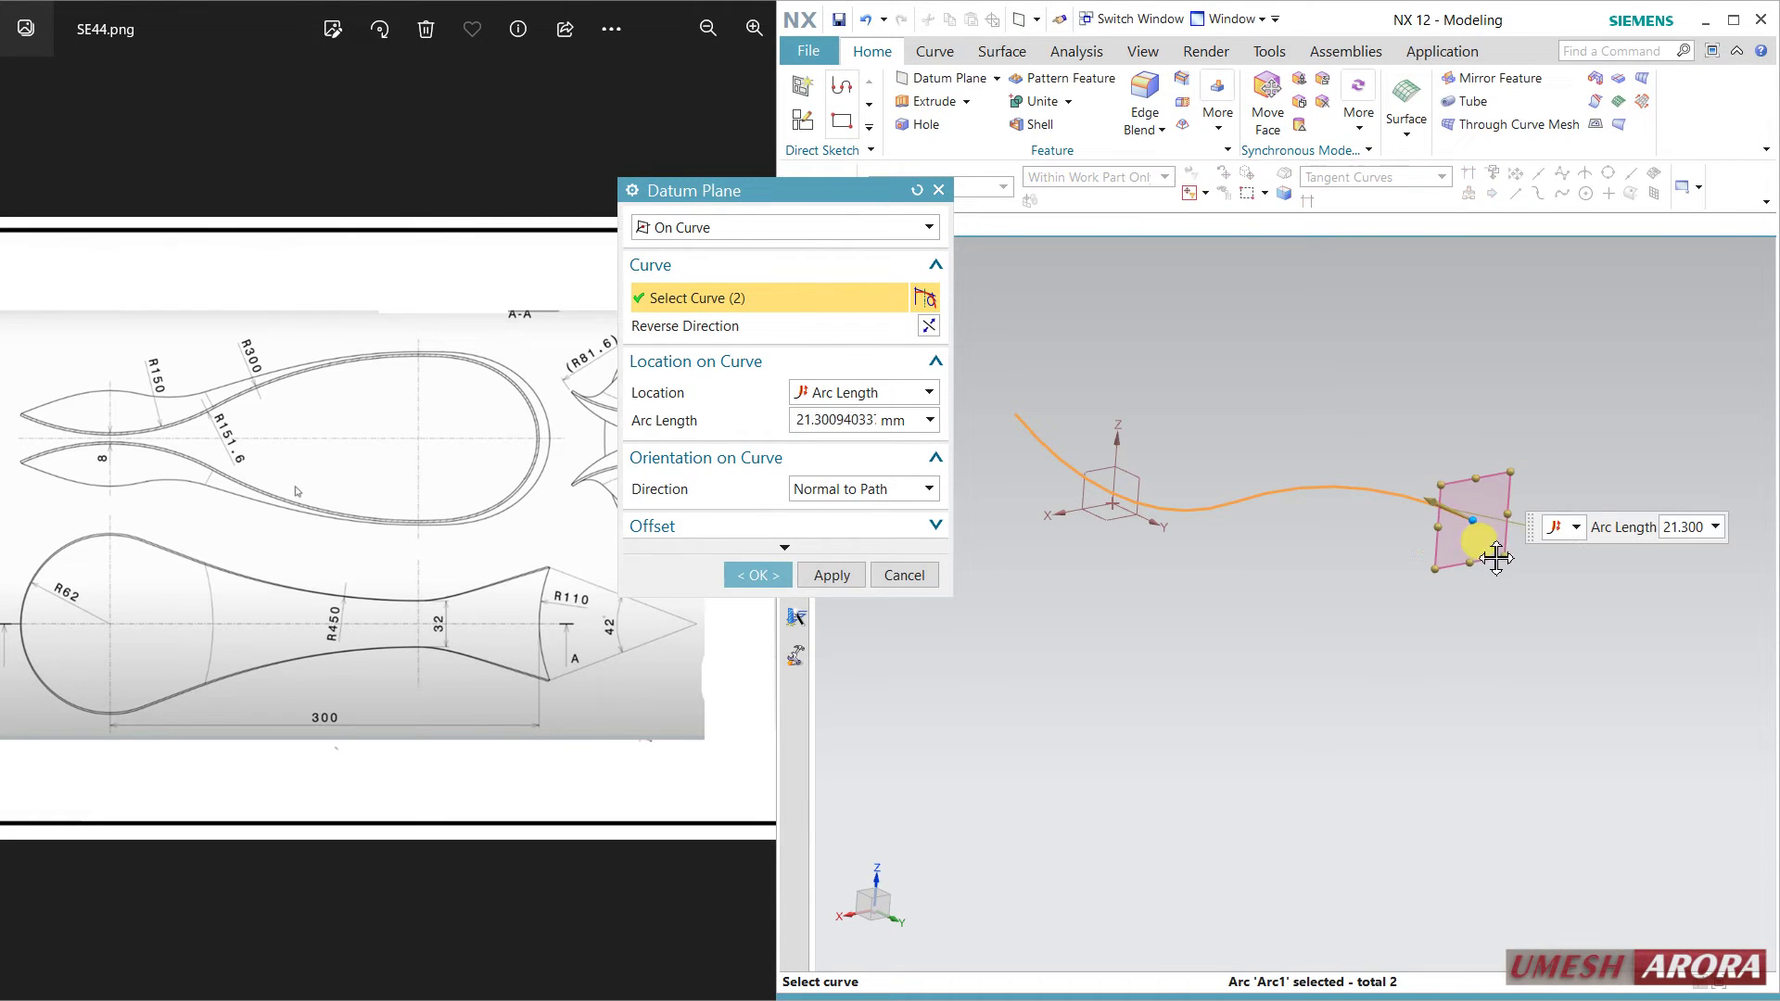
left_click(753, 575)
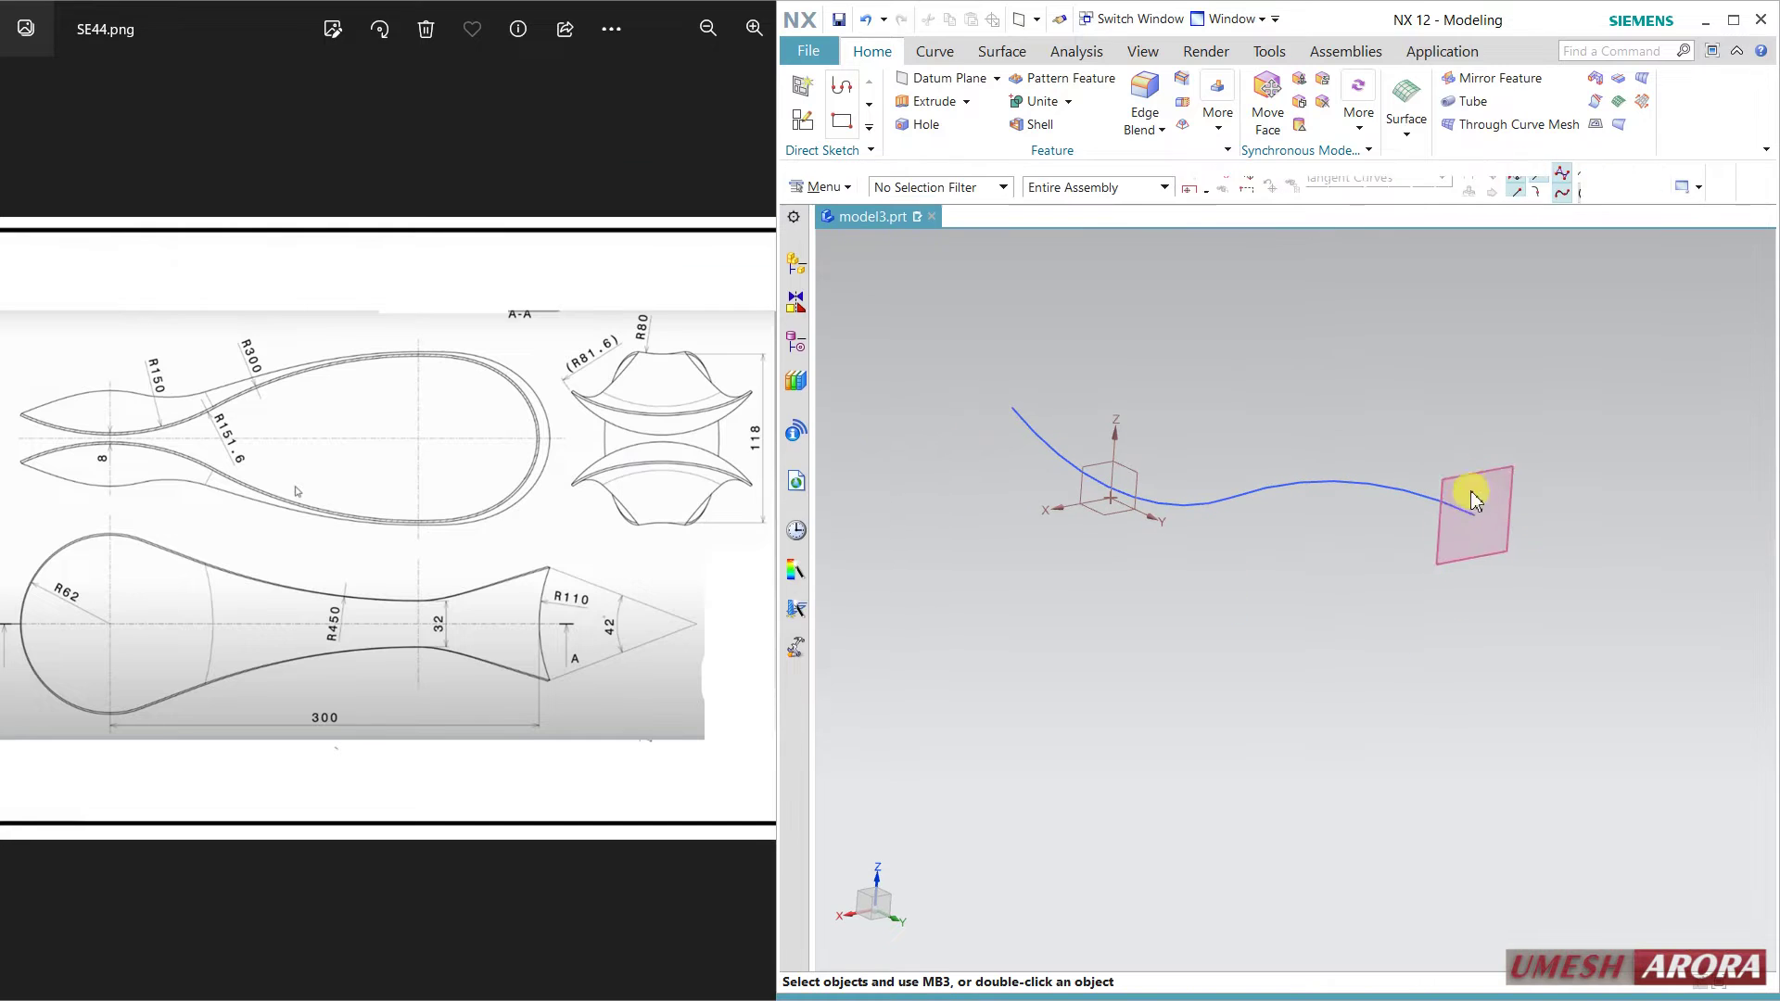
left_click(1476, 477)
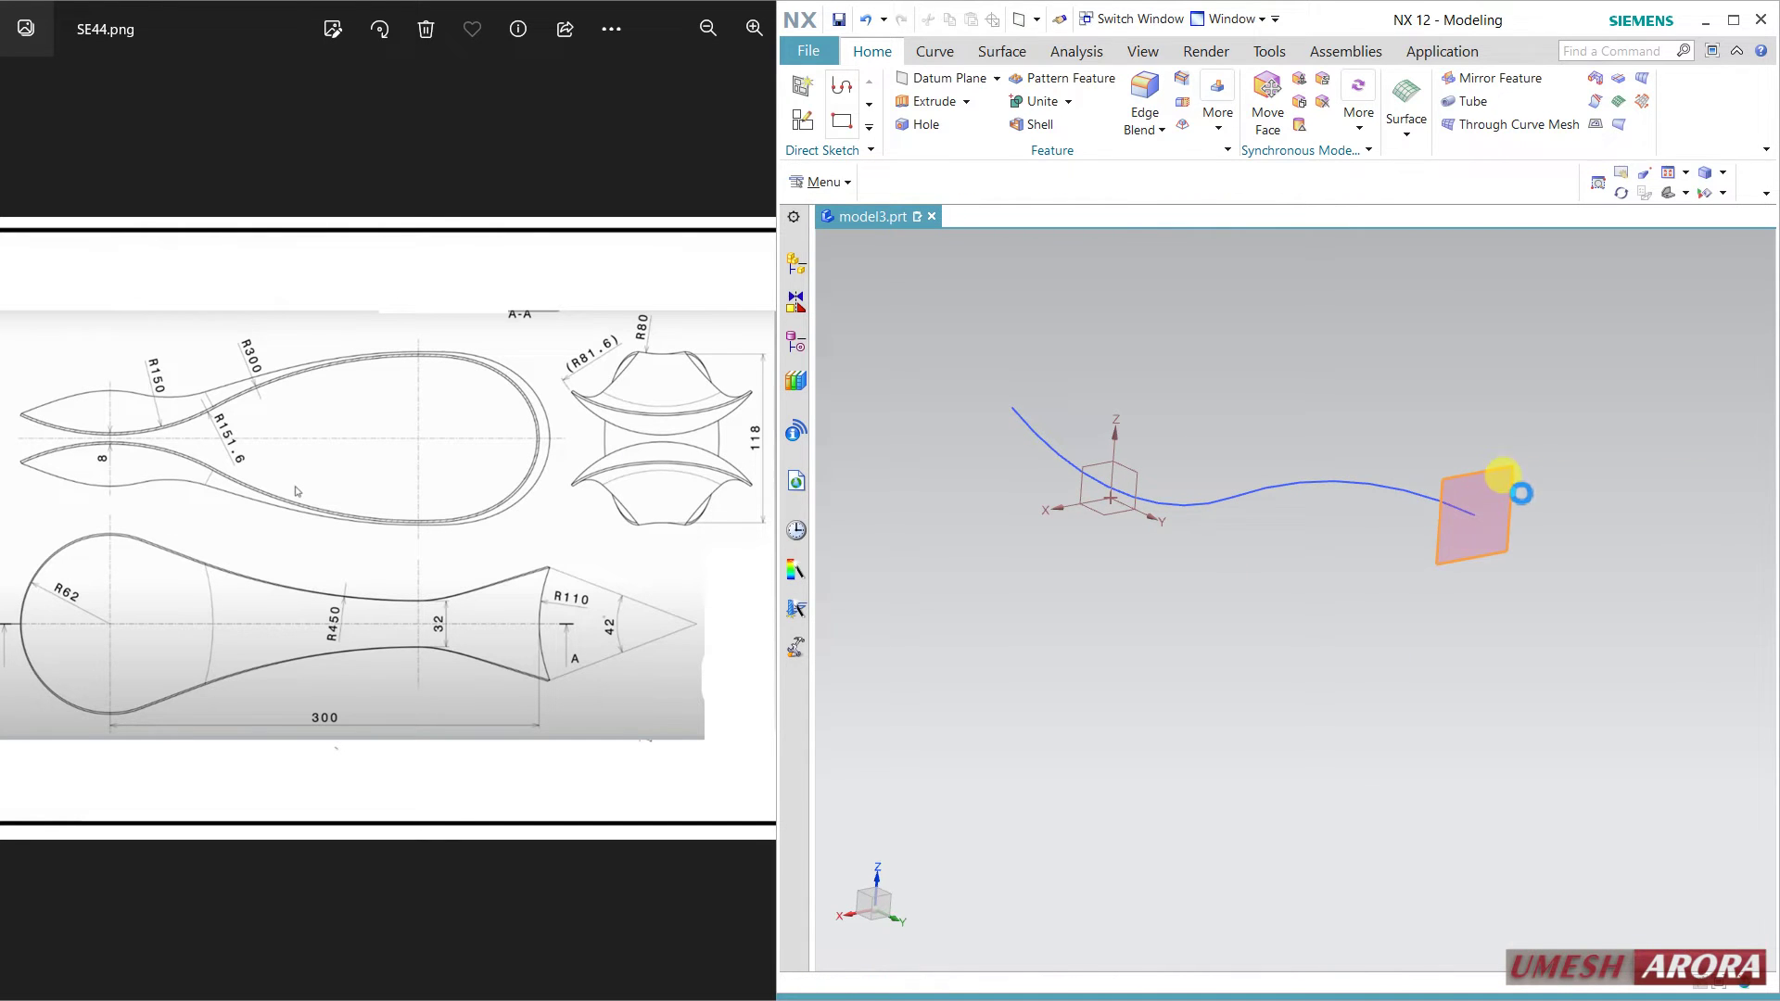
Start a sketch on that plane, oriented along the reversed X-axis.
left_click(1467, 504)
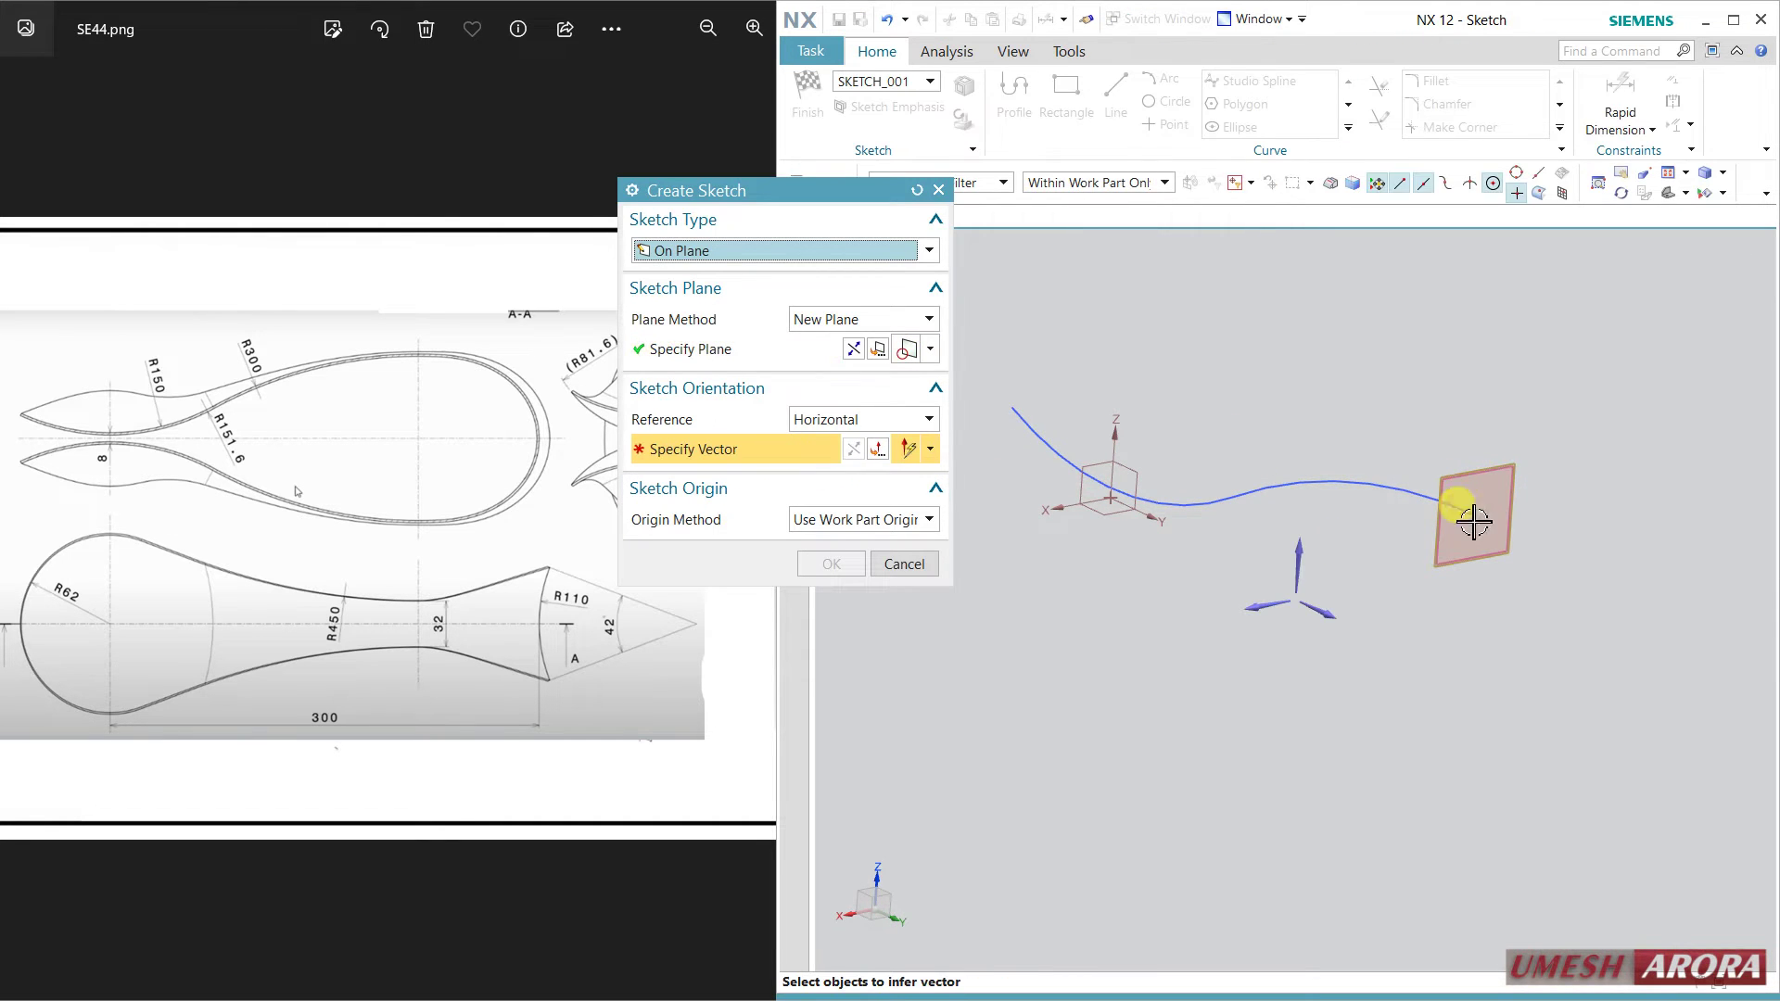
left_click(1265, 612)
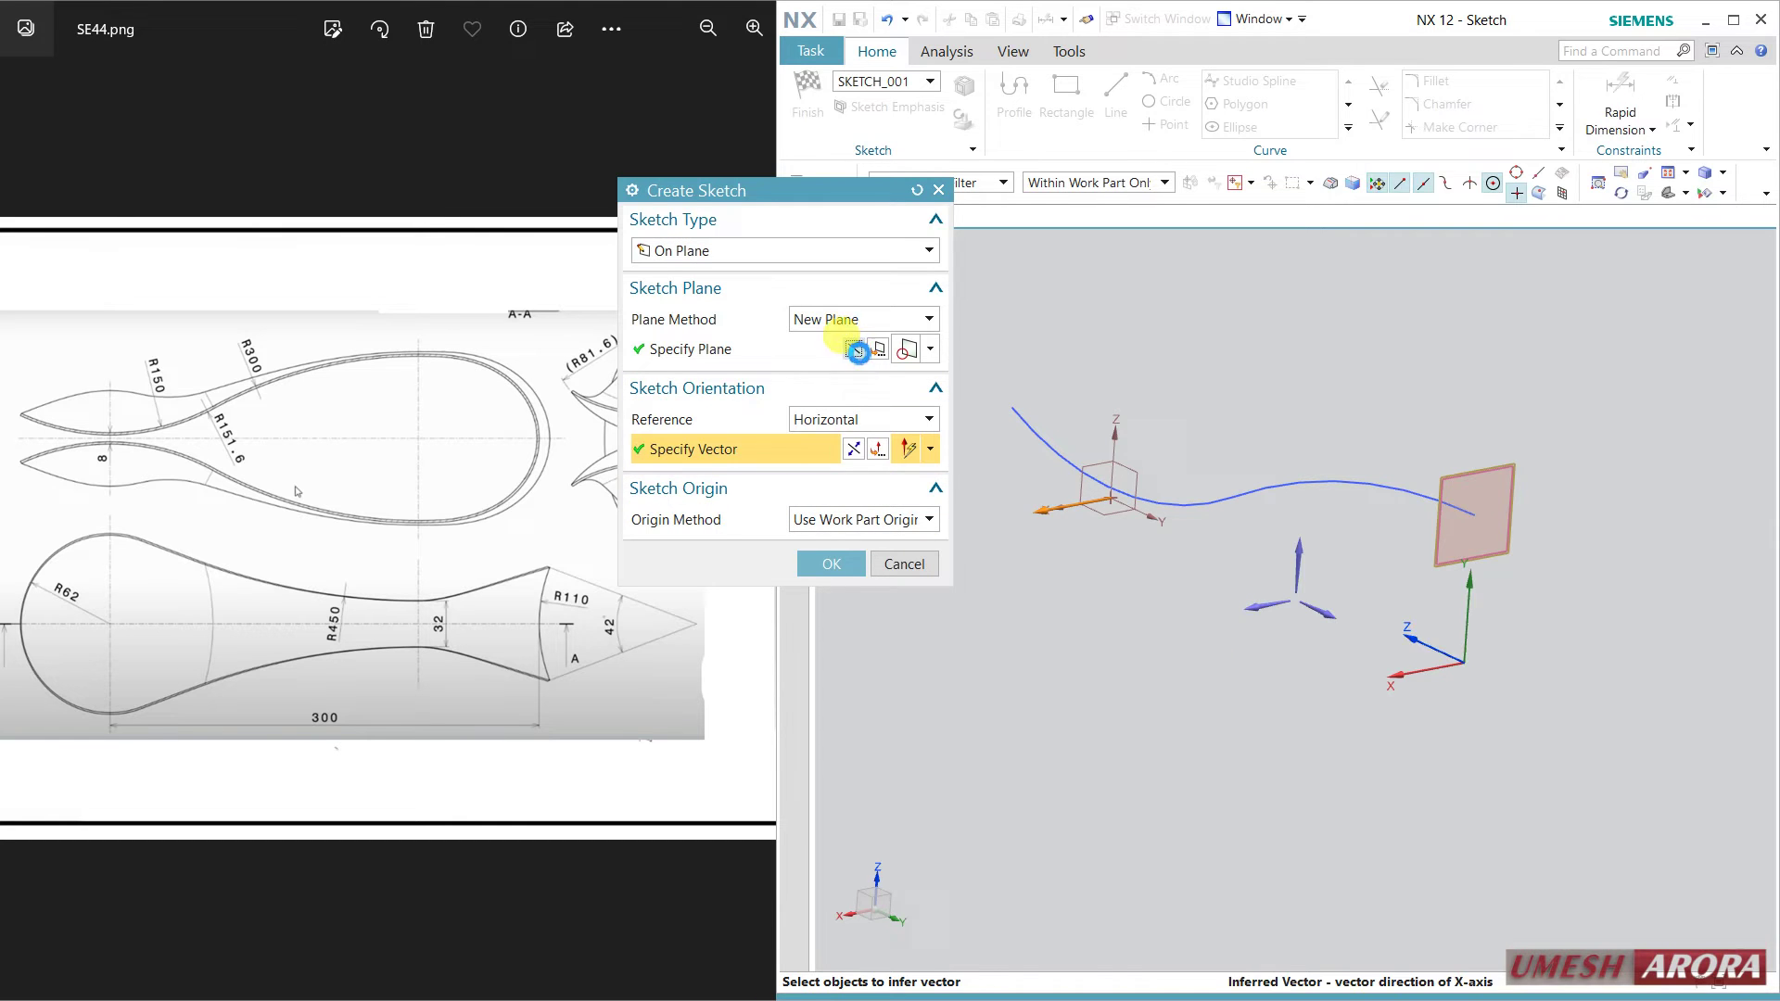
left_click(855, 350)
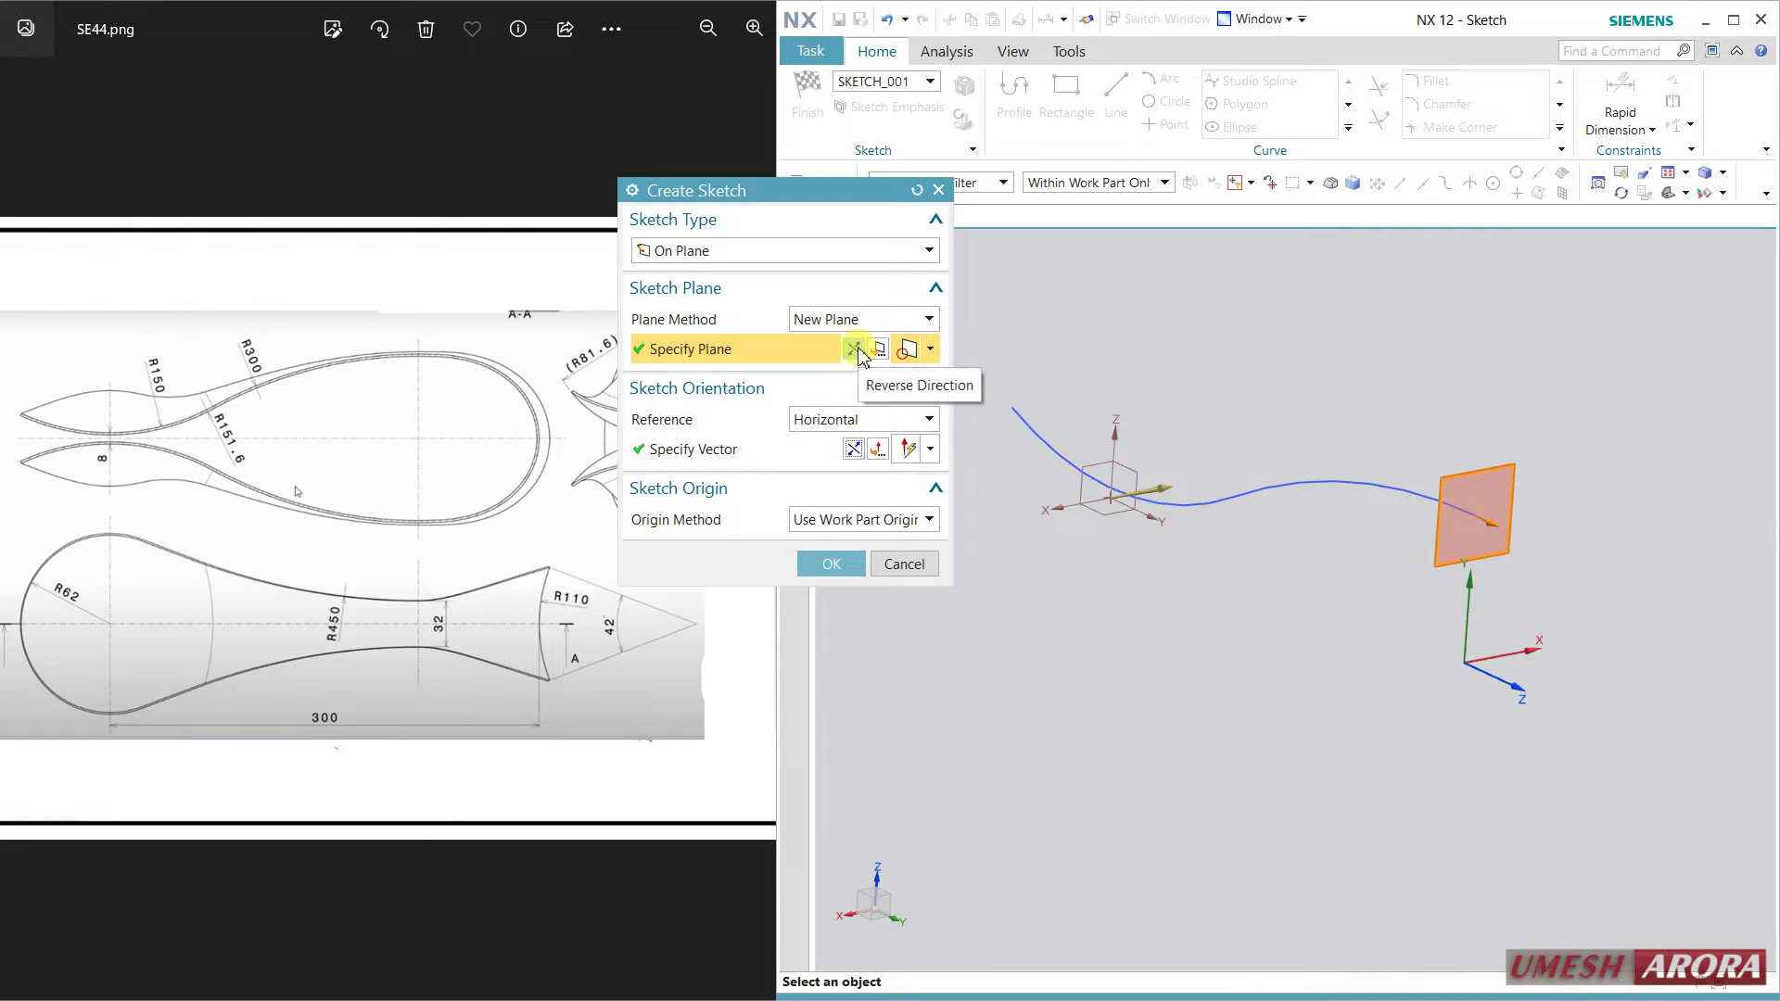
middle_click(1364, 543)
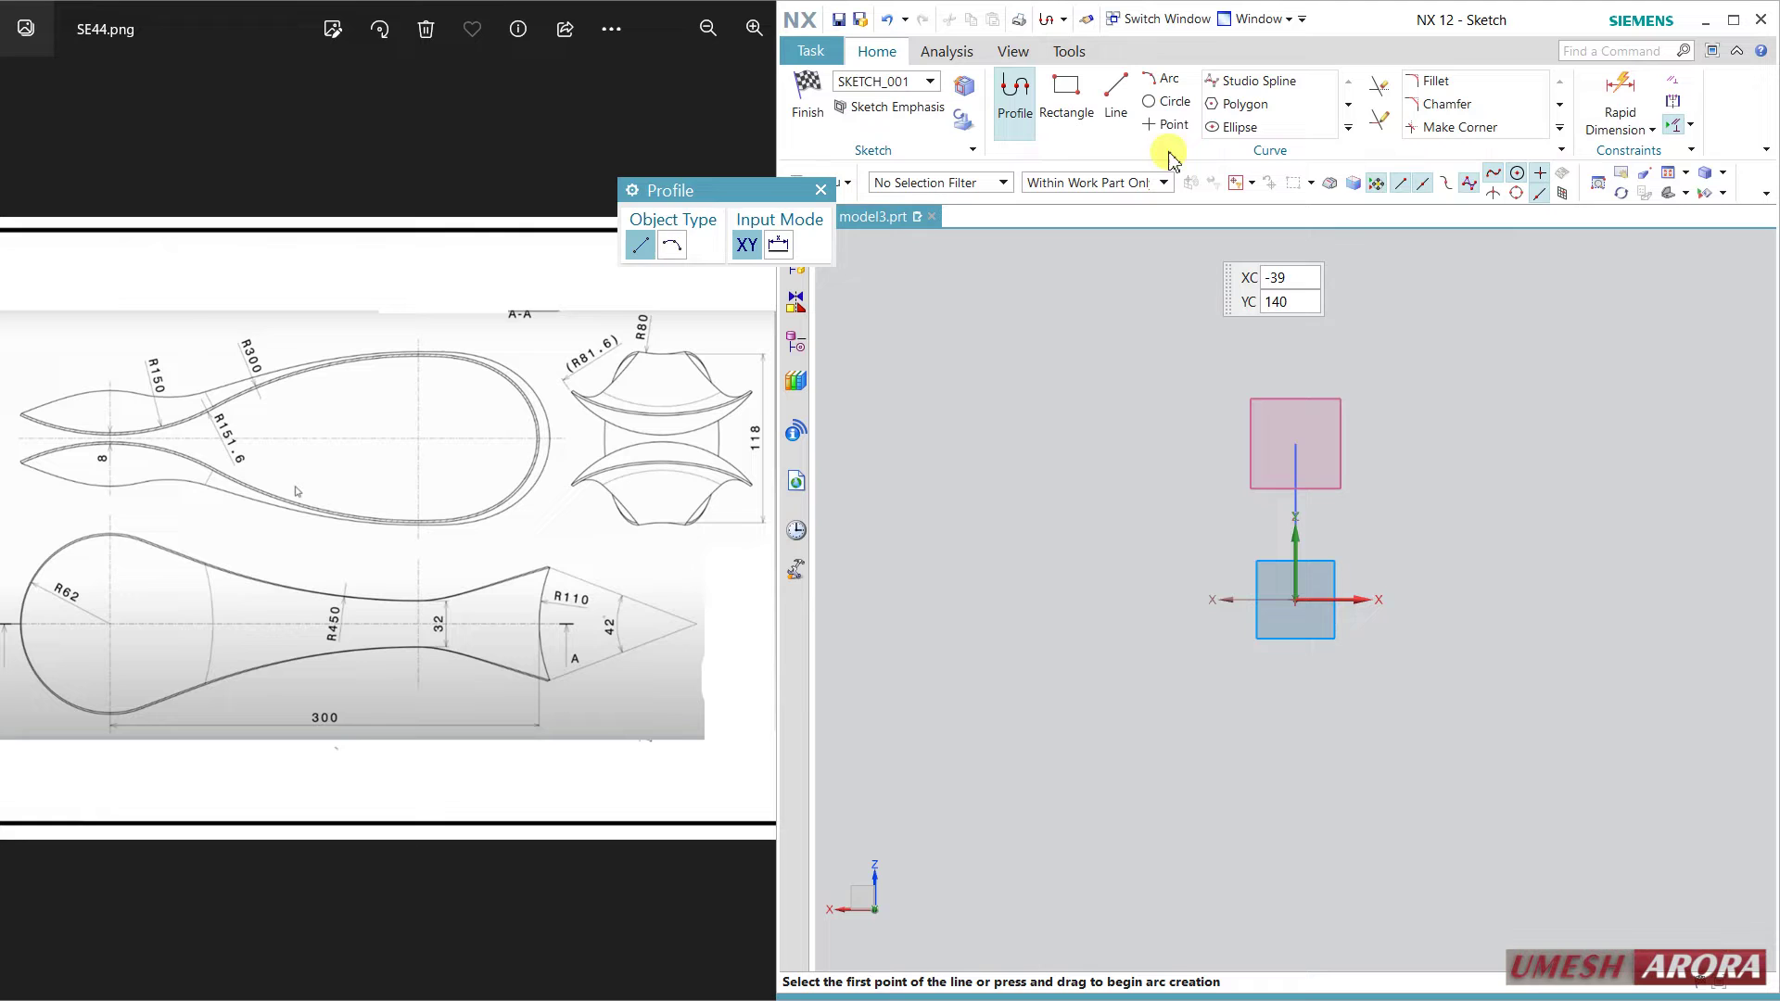
Draw a circle of diameter 160.
left_click(1168, 108)
left_click(1286, 309)
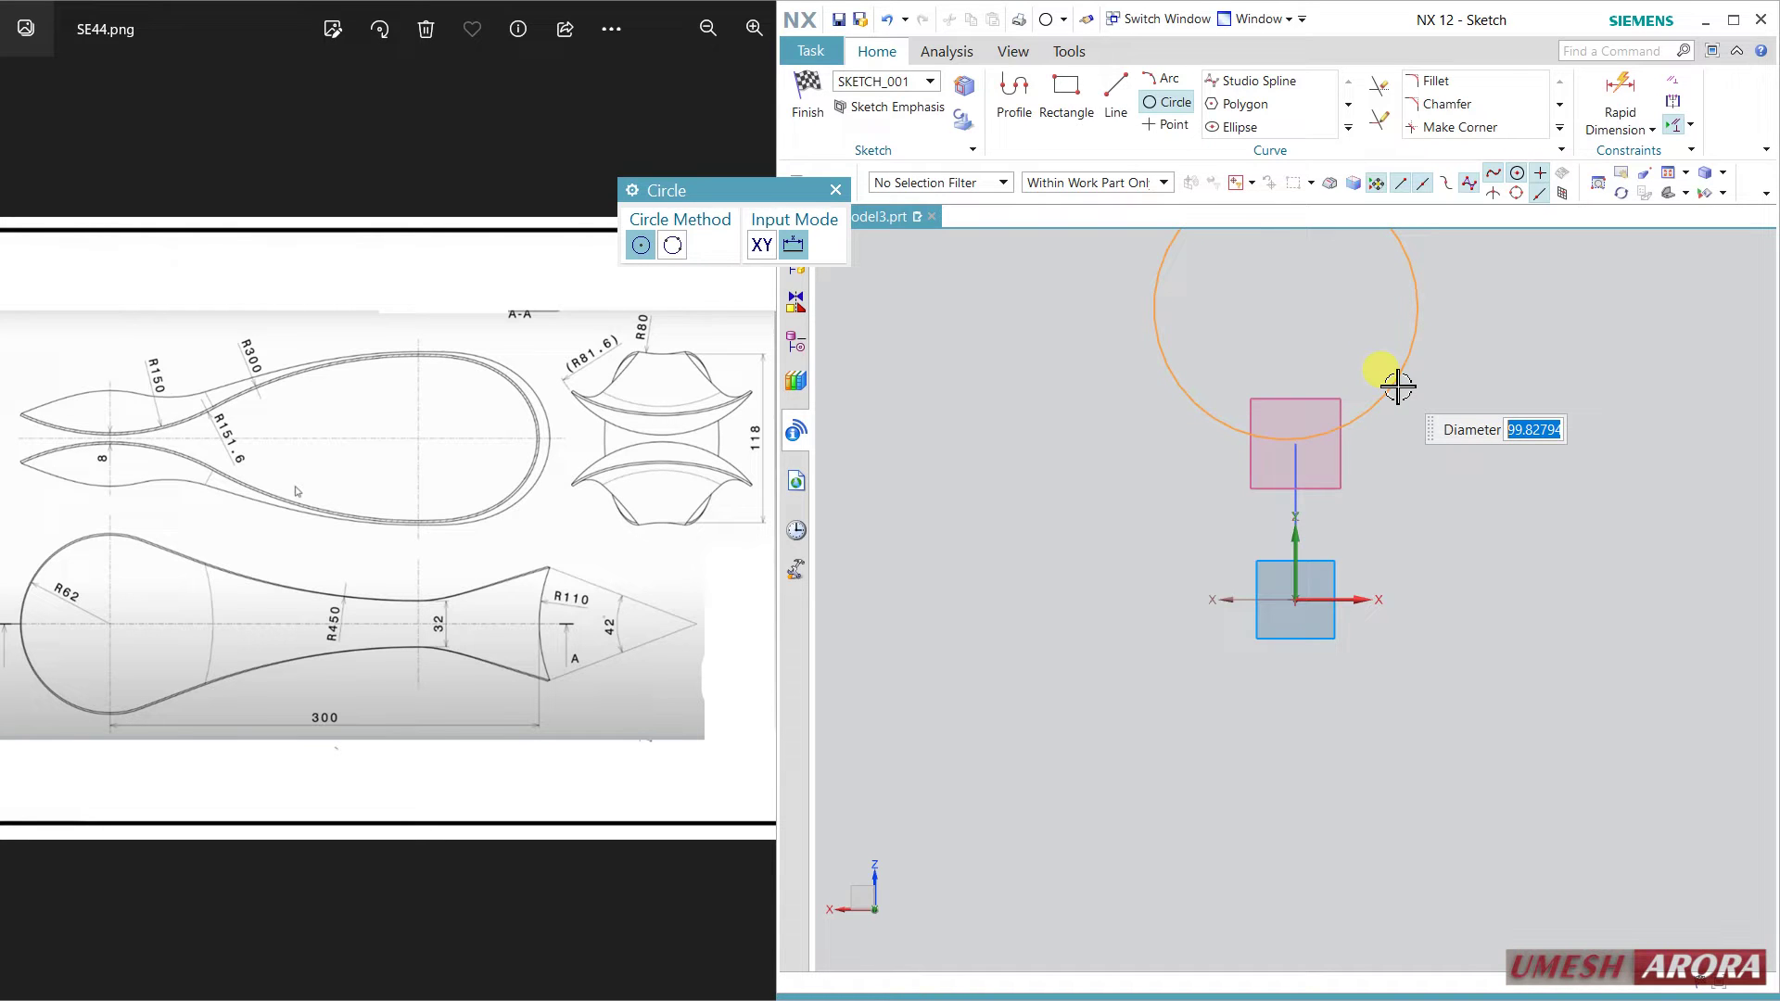
key("Return")
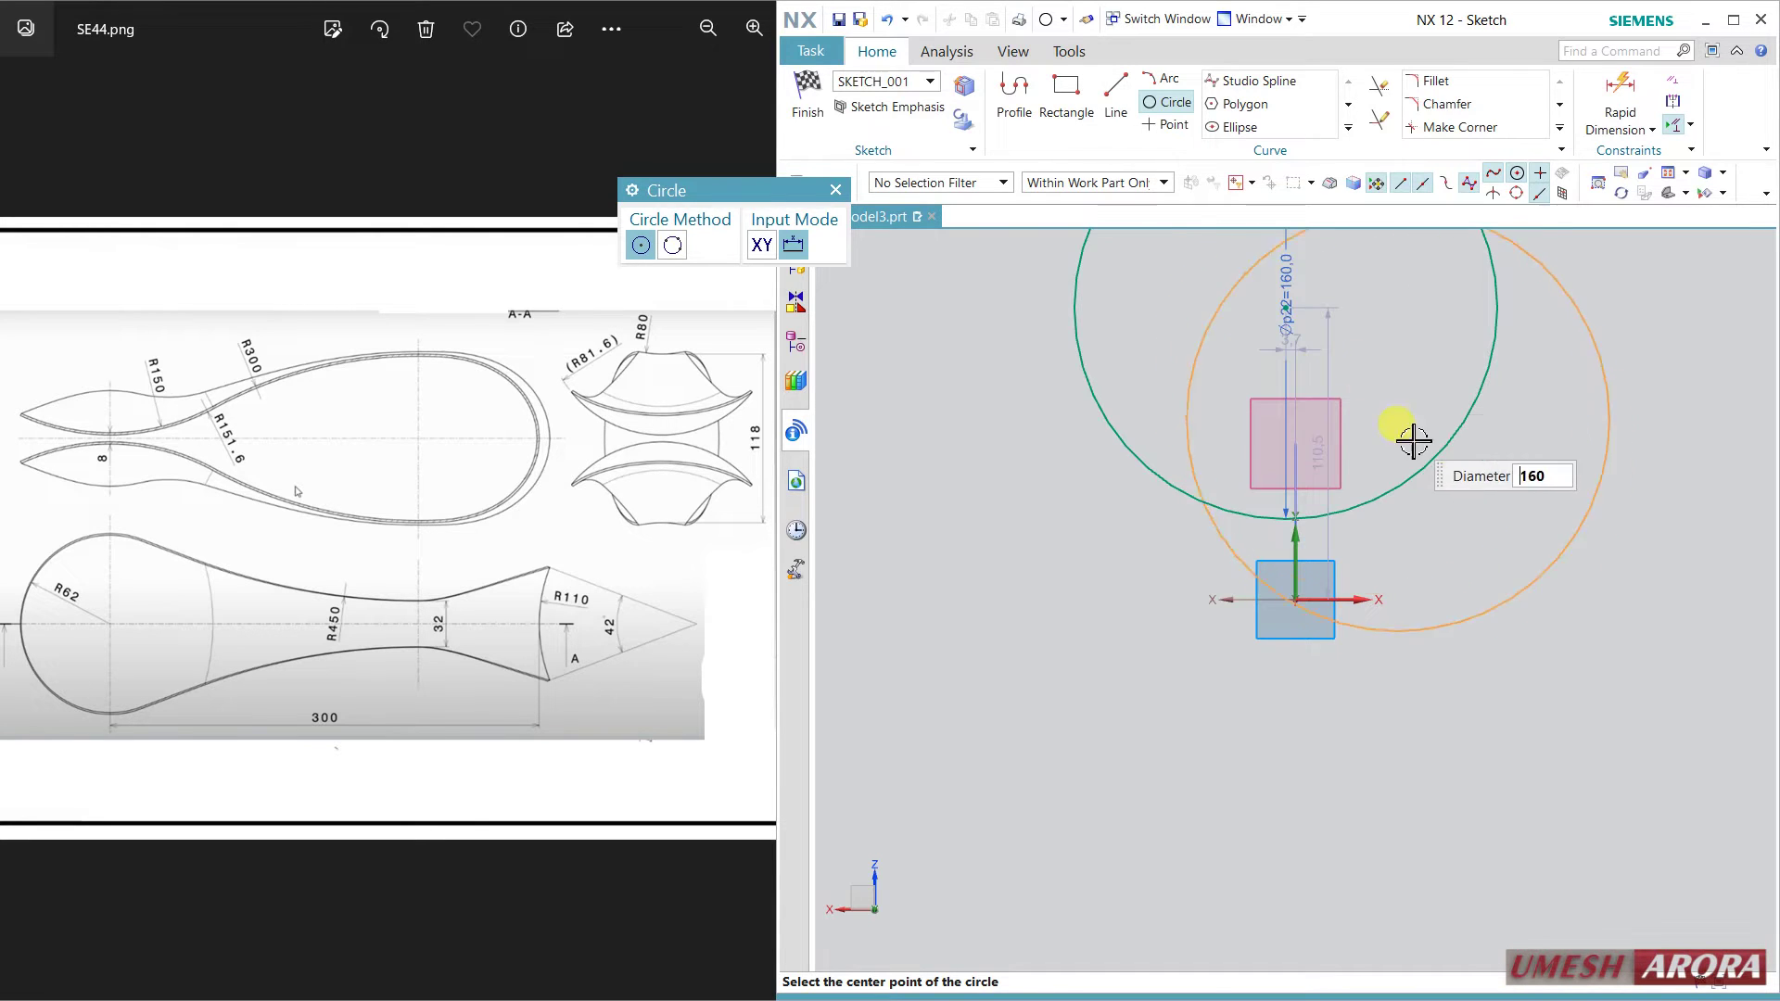
key("Escape")
Align the circle centre vertically with the origin and pass the circle through the curve end.
left_click(1285, 306)
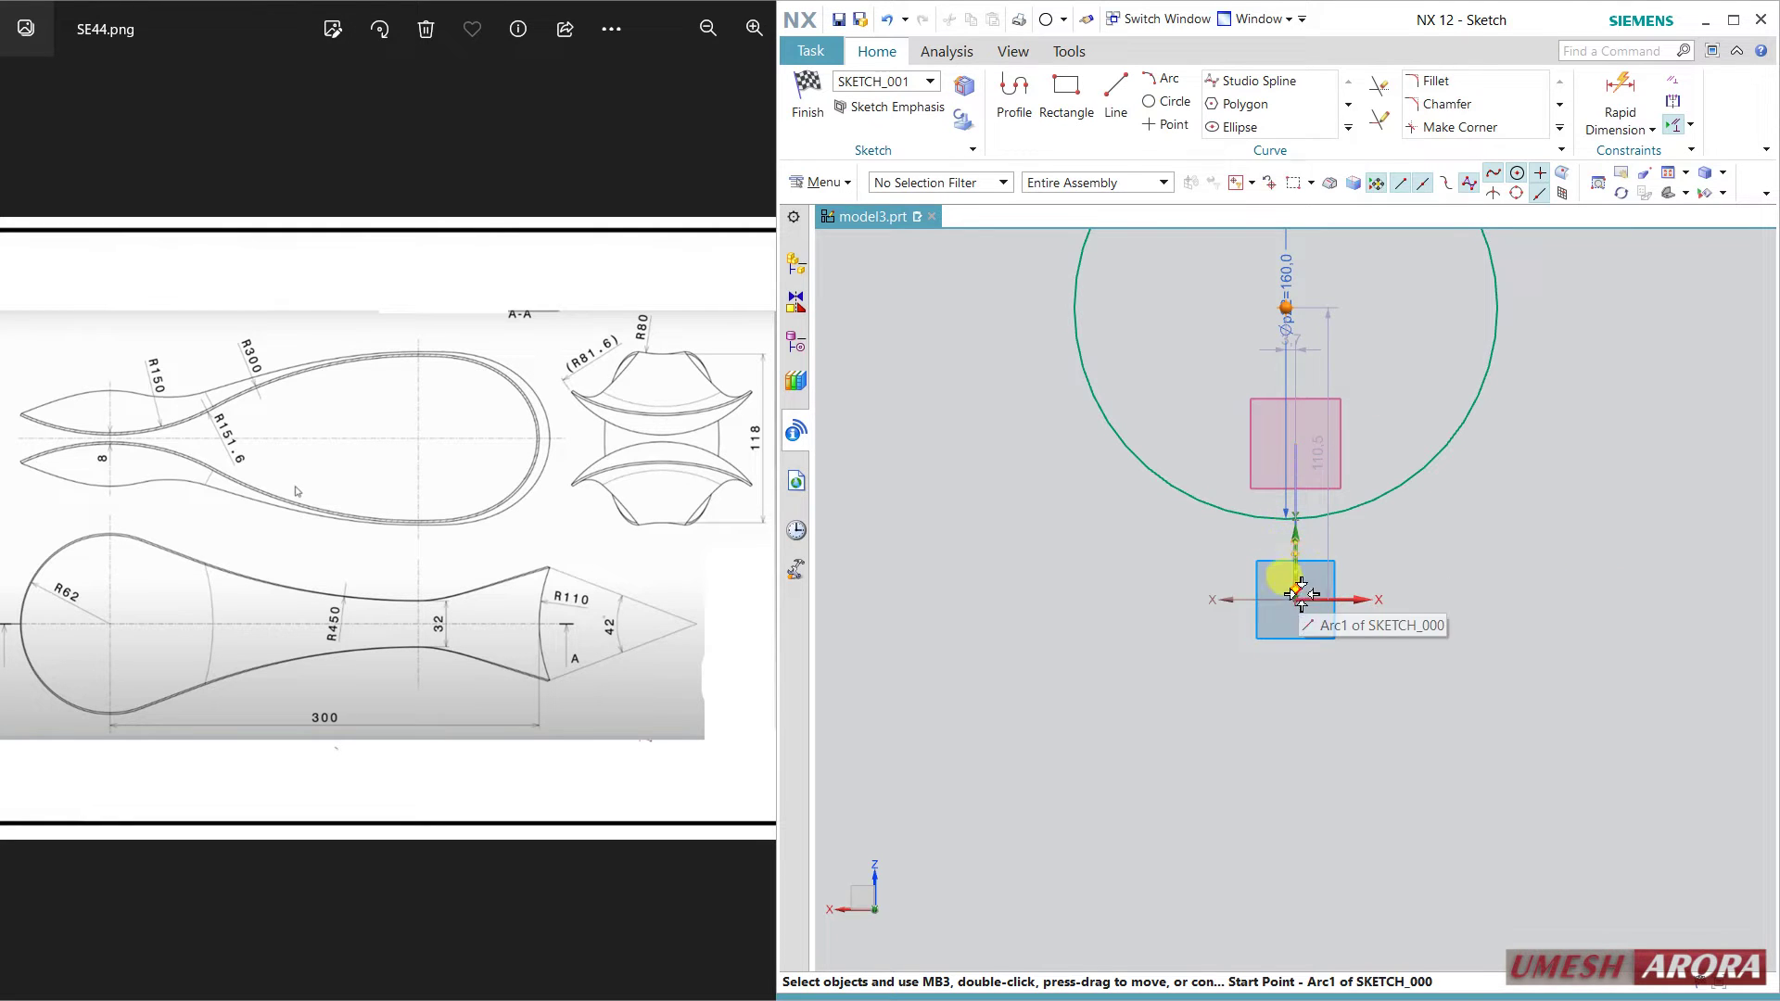
left_click(1384, 572)
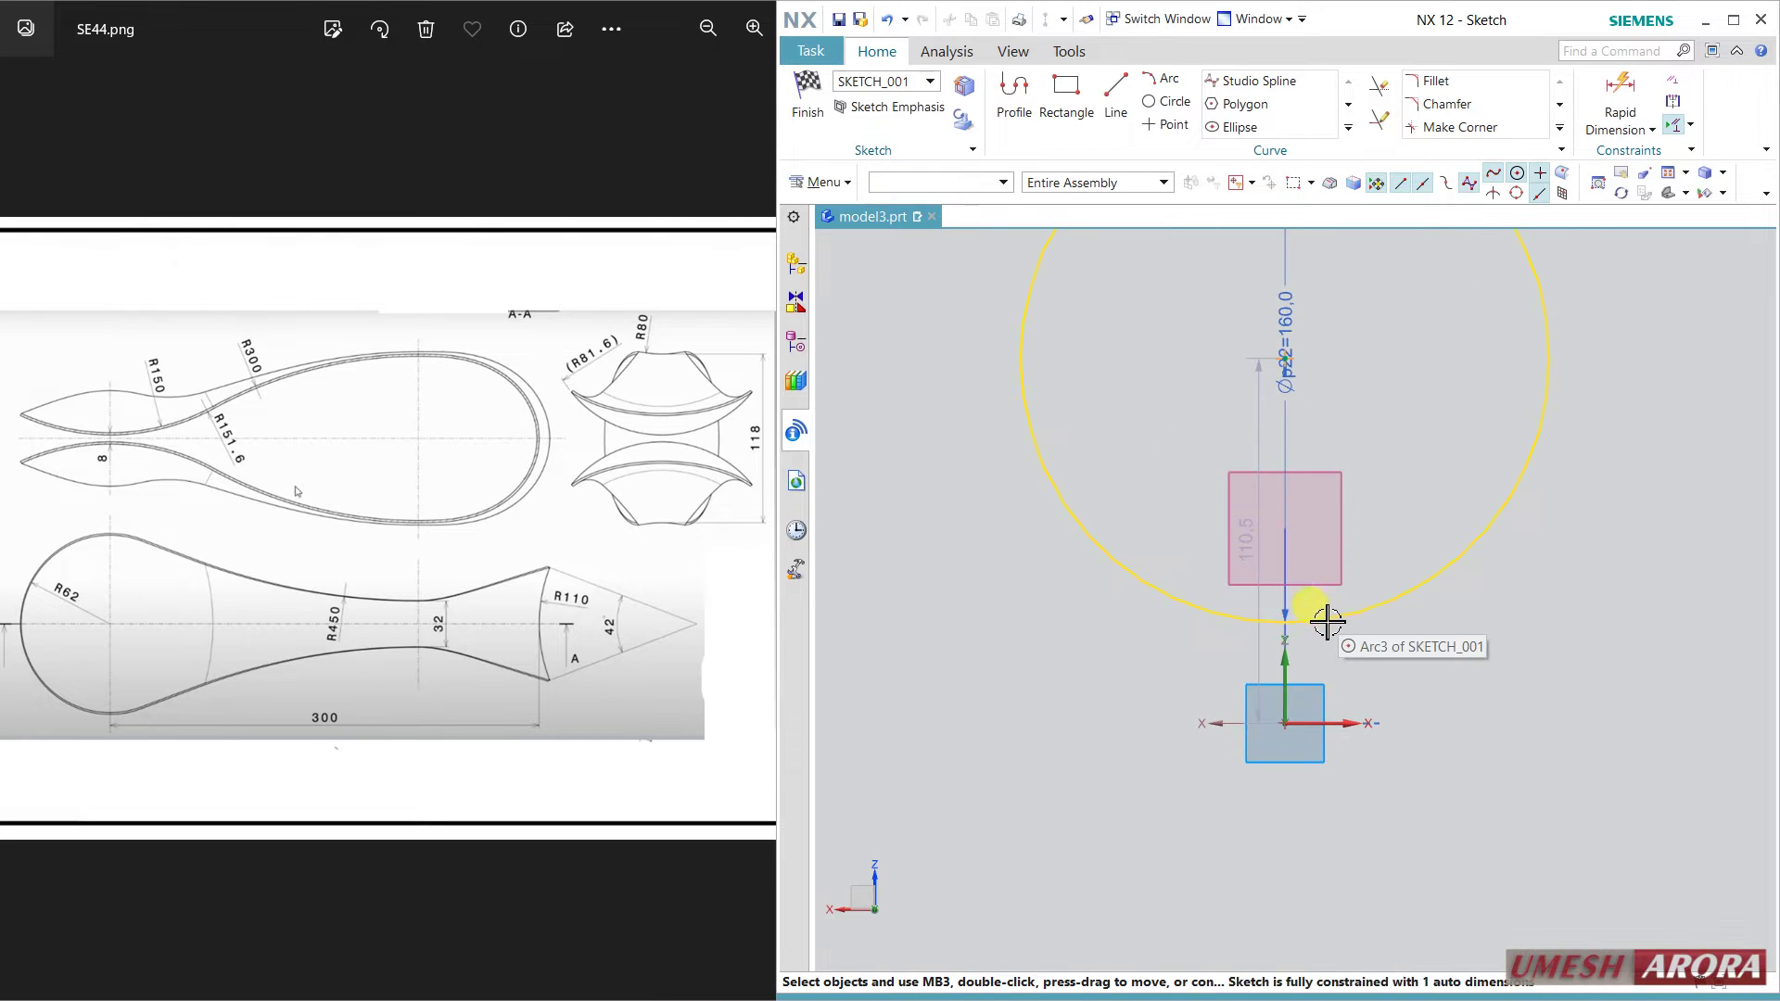
middle_click_drag(1321, 625, 1421, 654)
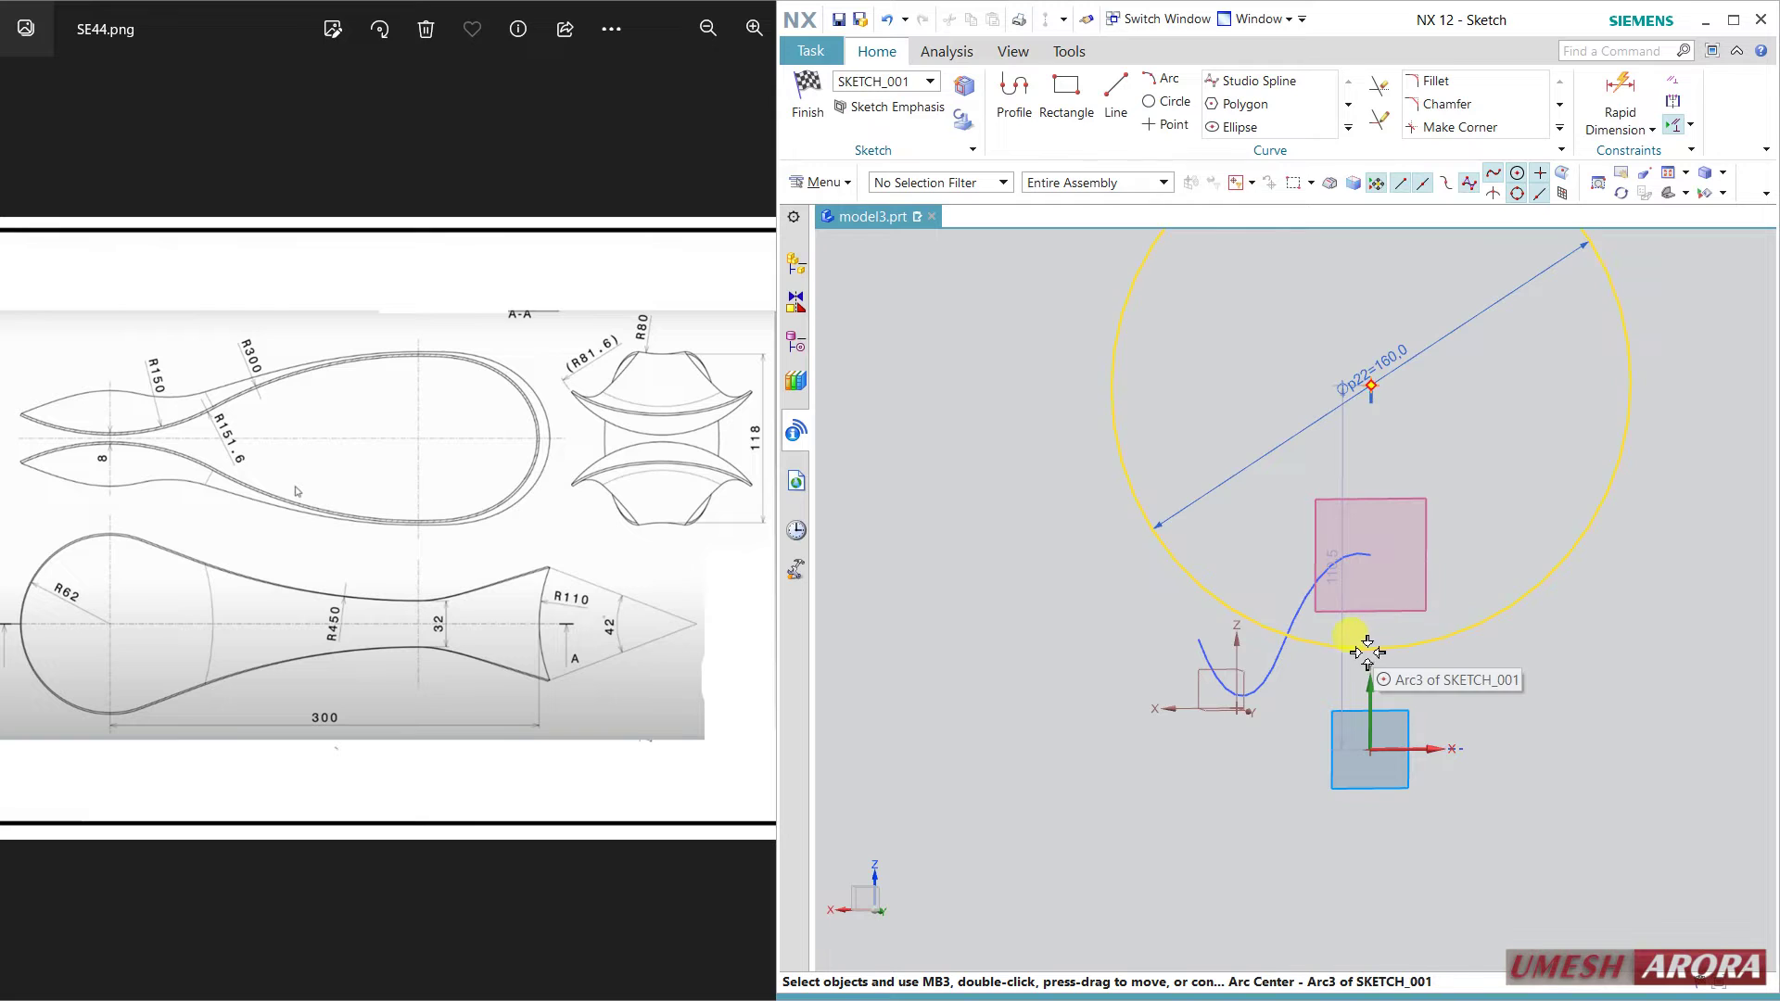
left_click(1376, 647)
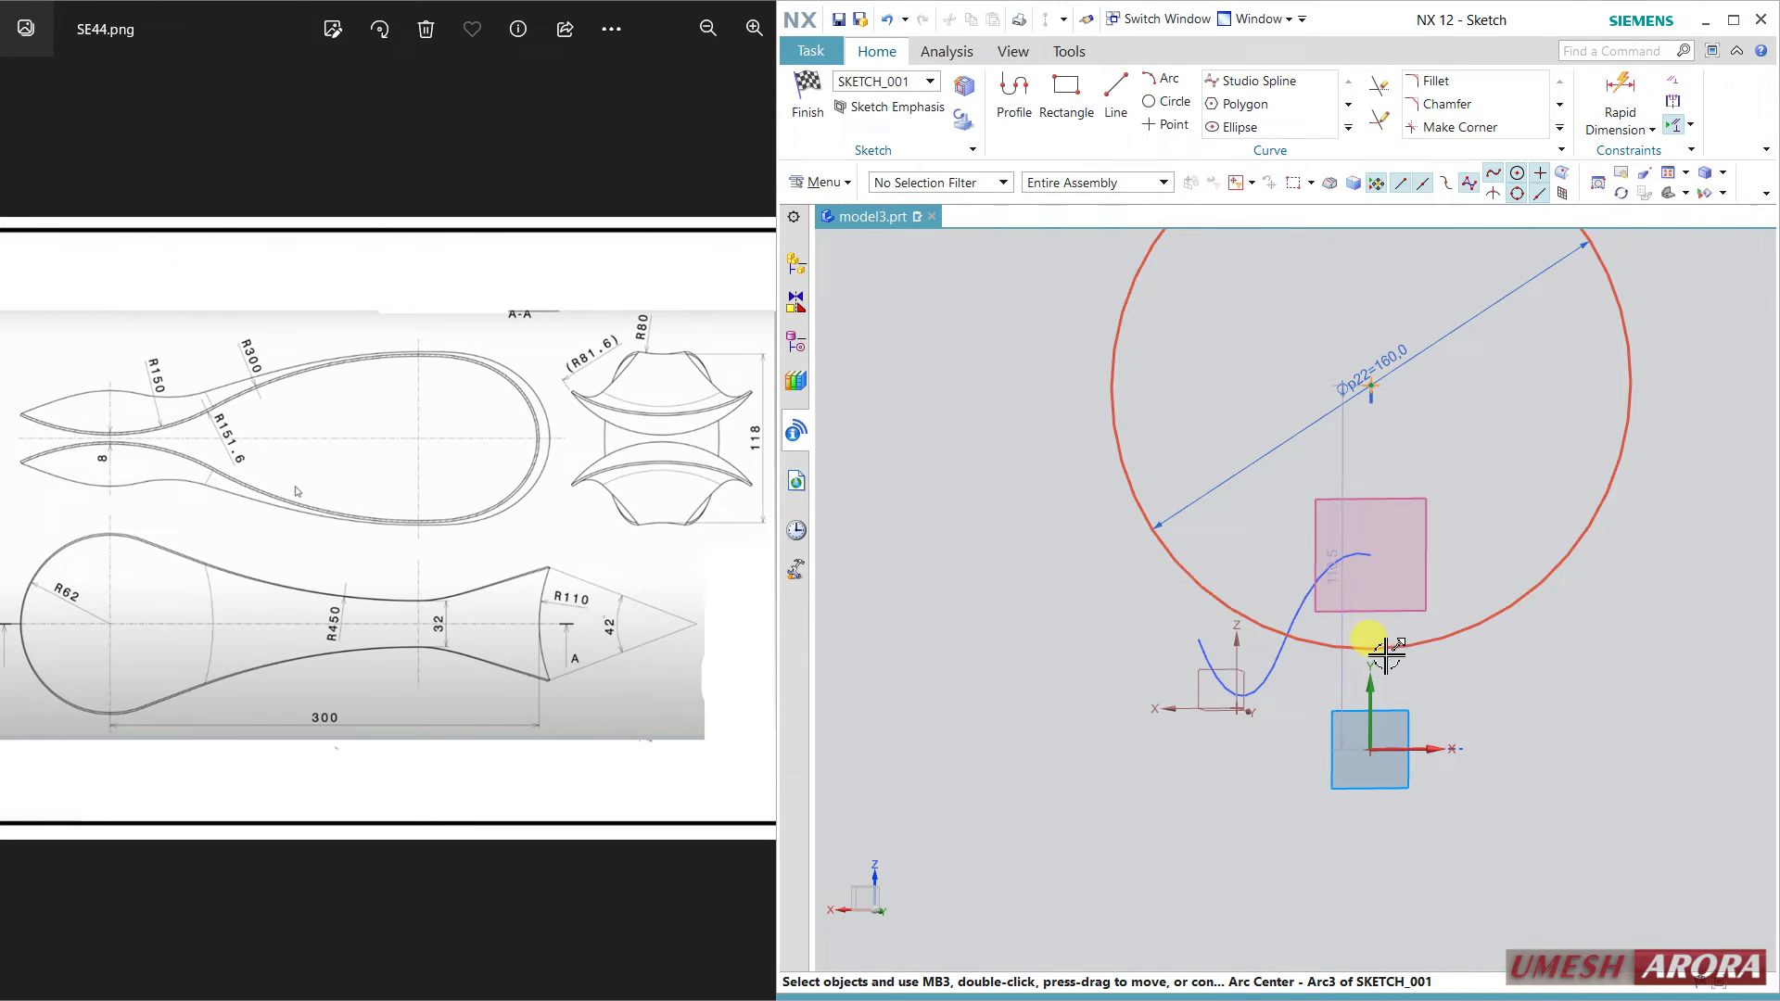
key("Escape")
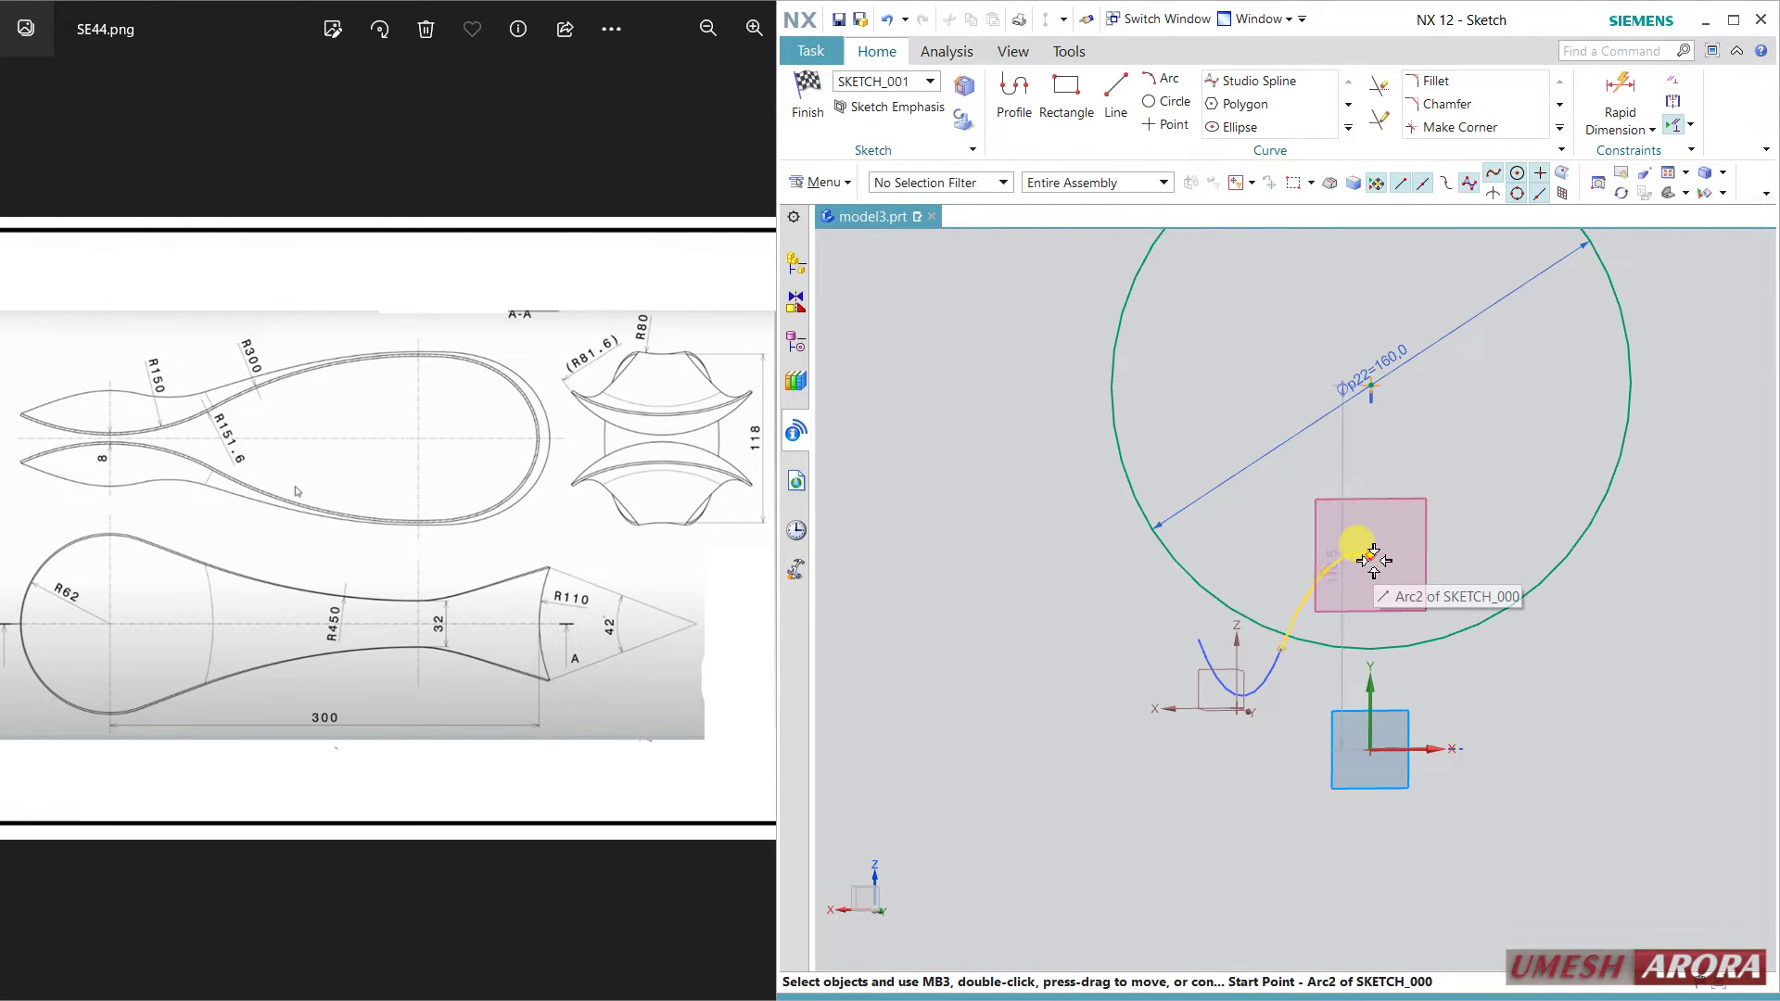
left_click(1376, 648)
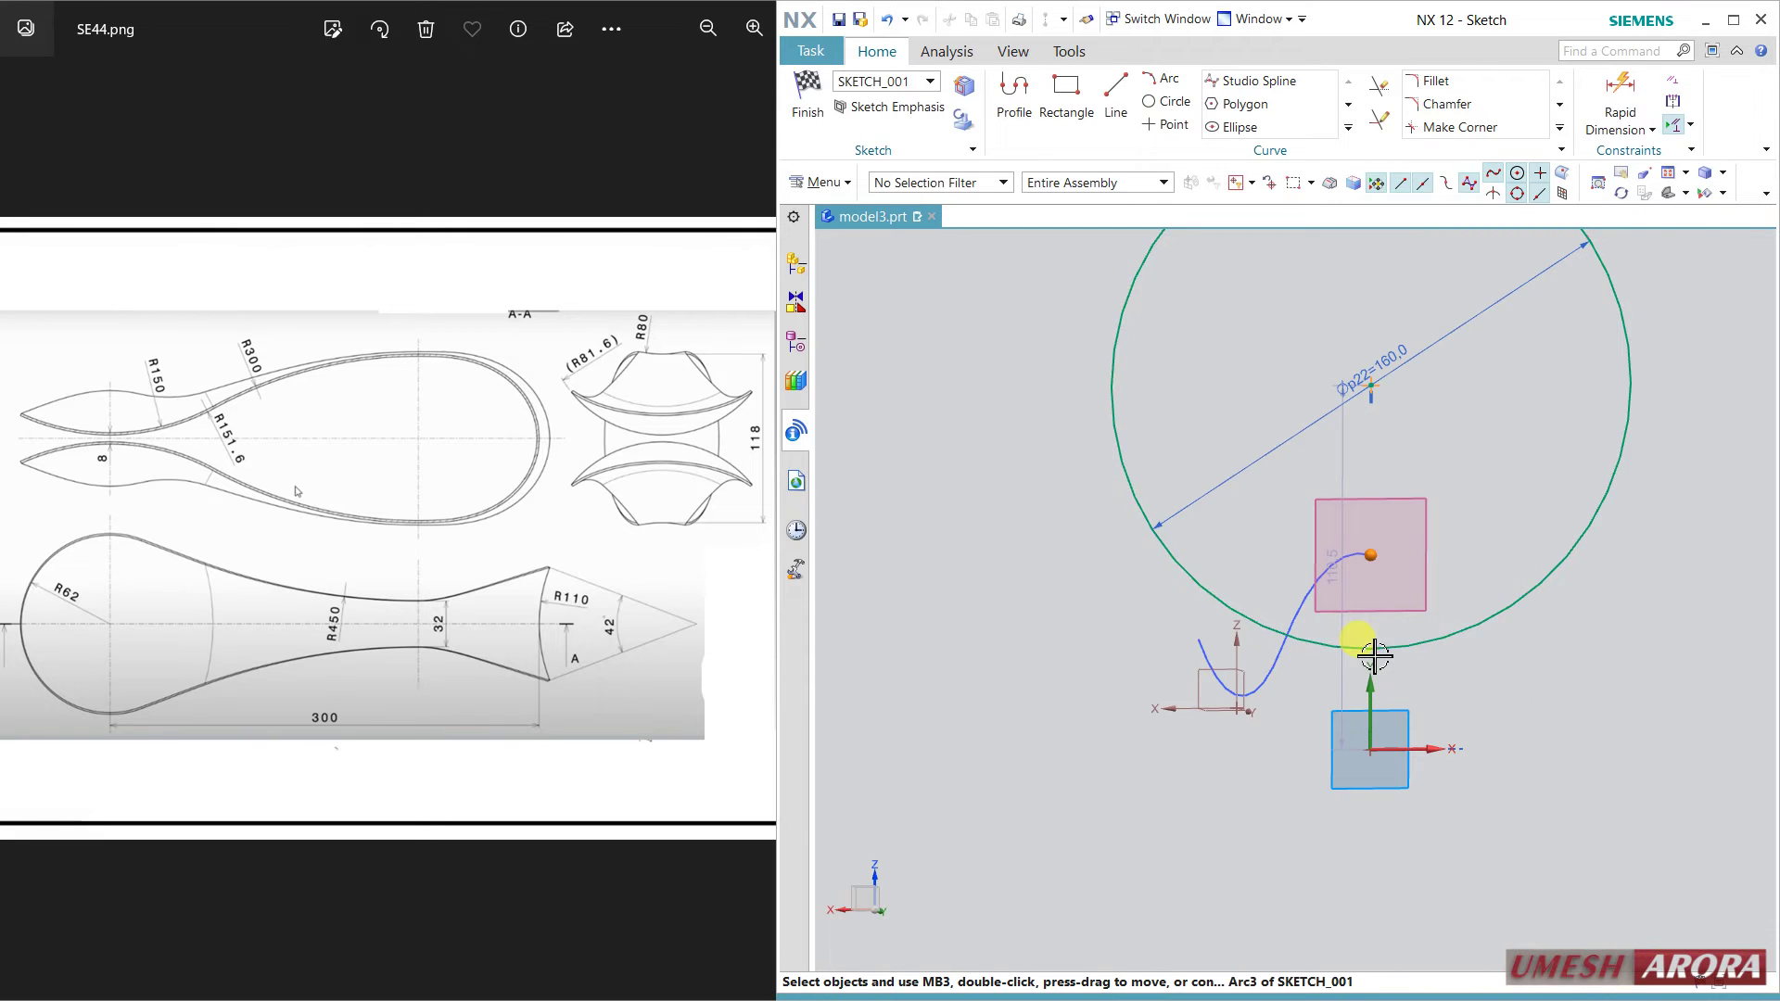
left_click(1374, 656)
left_click(1408, 622)
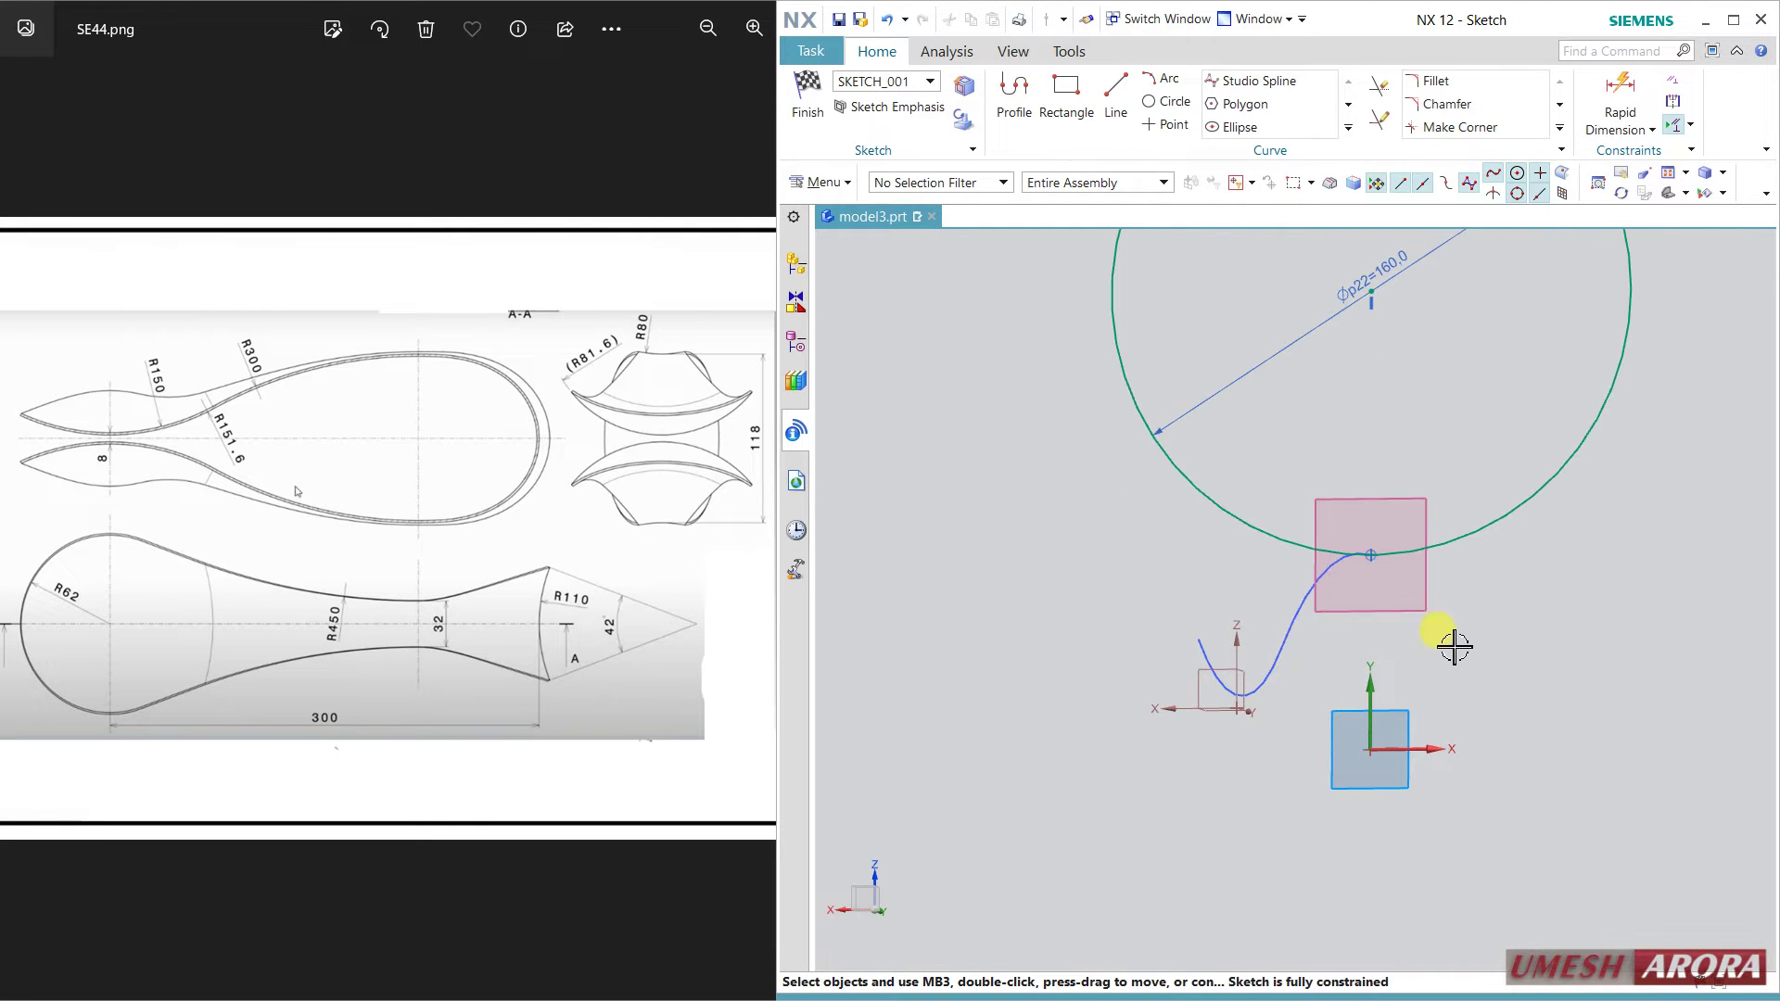
scroll(1453, 643, "up", 2)
scroll(1520, 622, "down", 1)
scroll(1552, 620, "down", 2)
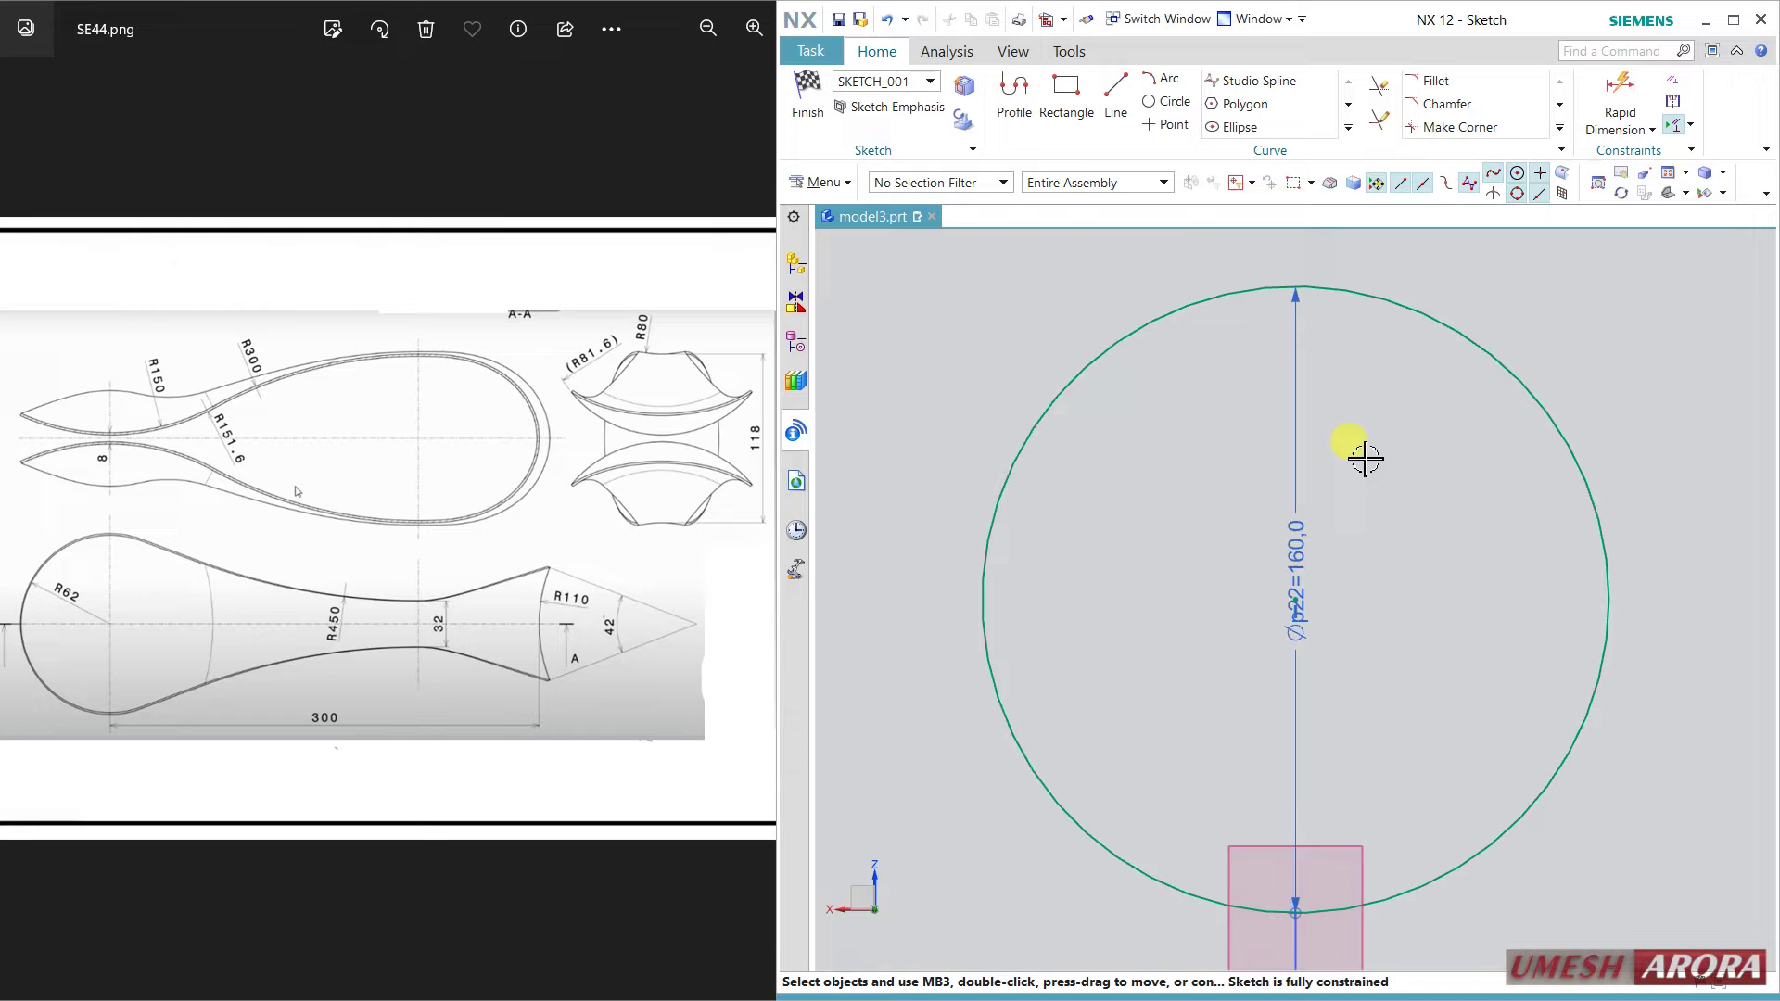
left_click(1116, 97)
Draw a horizontal line across the circle.
left_click(960, 619)
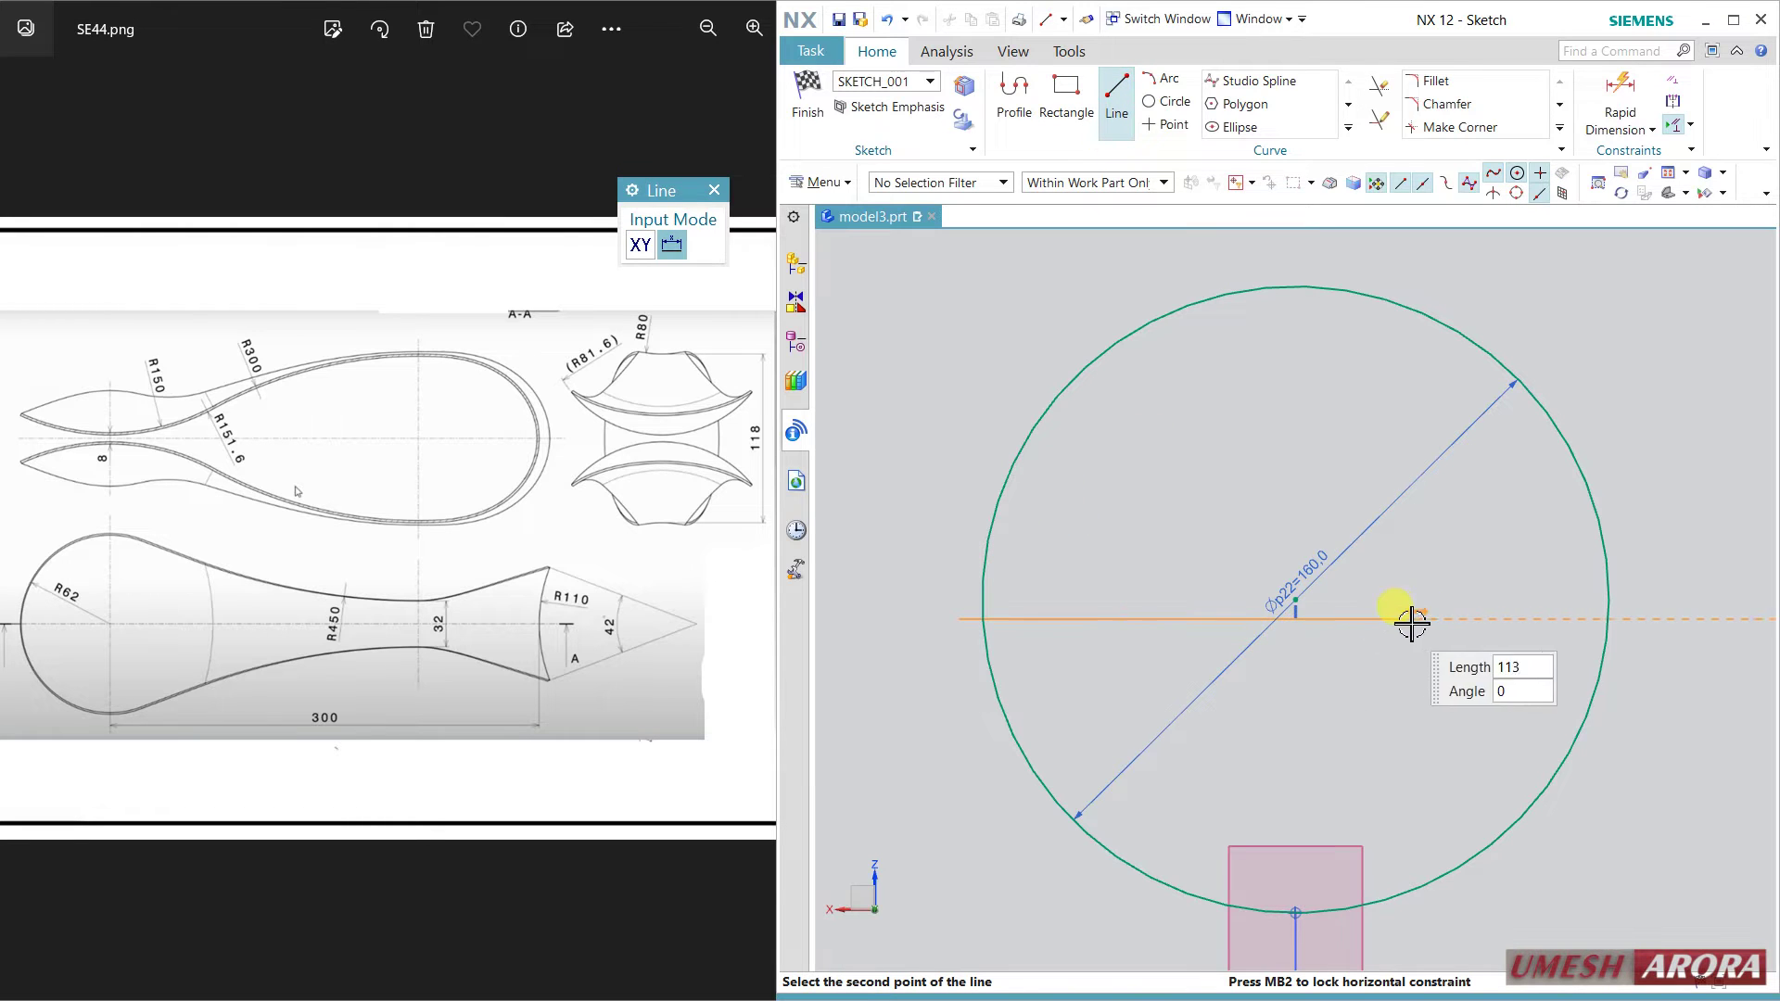
left_click(1653, 622)
key("Escape")
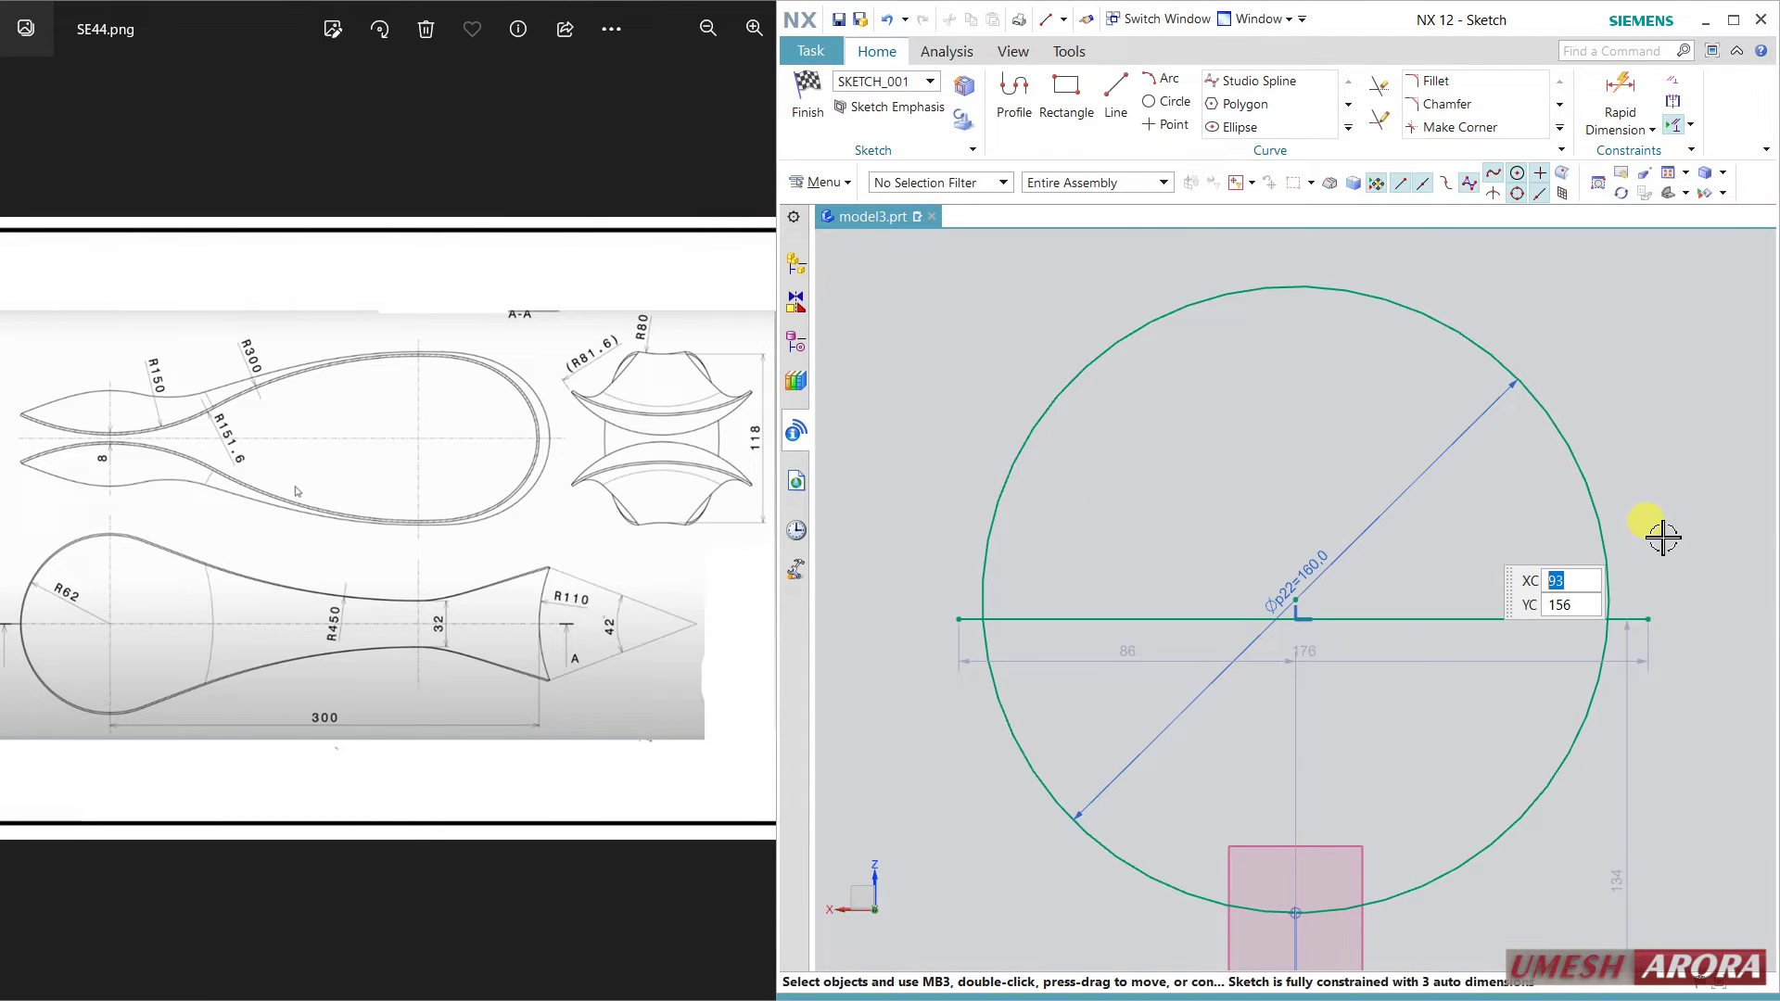
left_click(1616, 87)
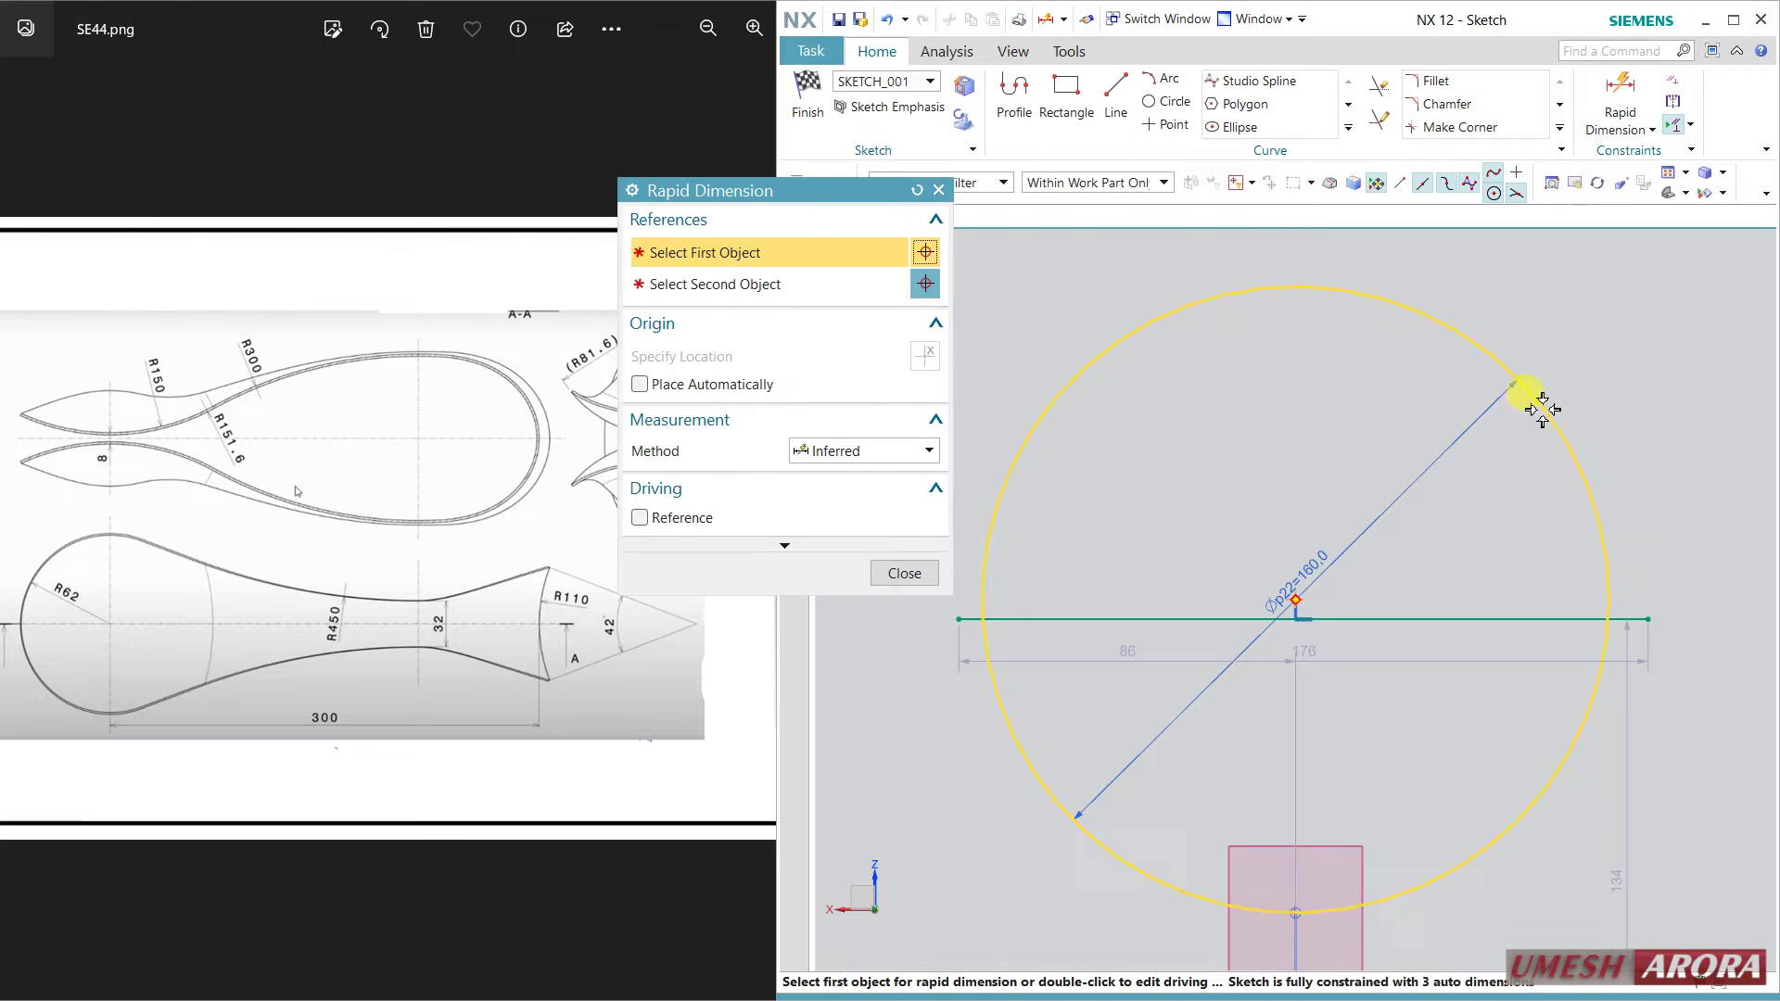
left_click(1521, 386)
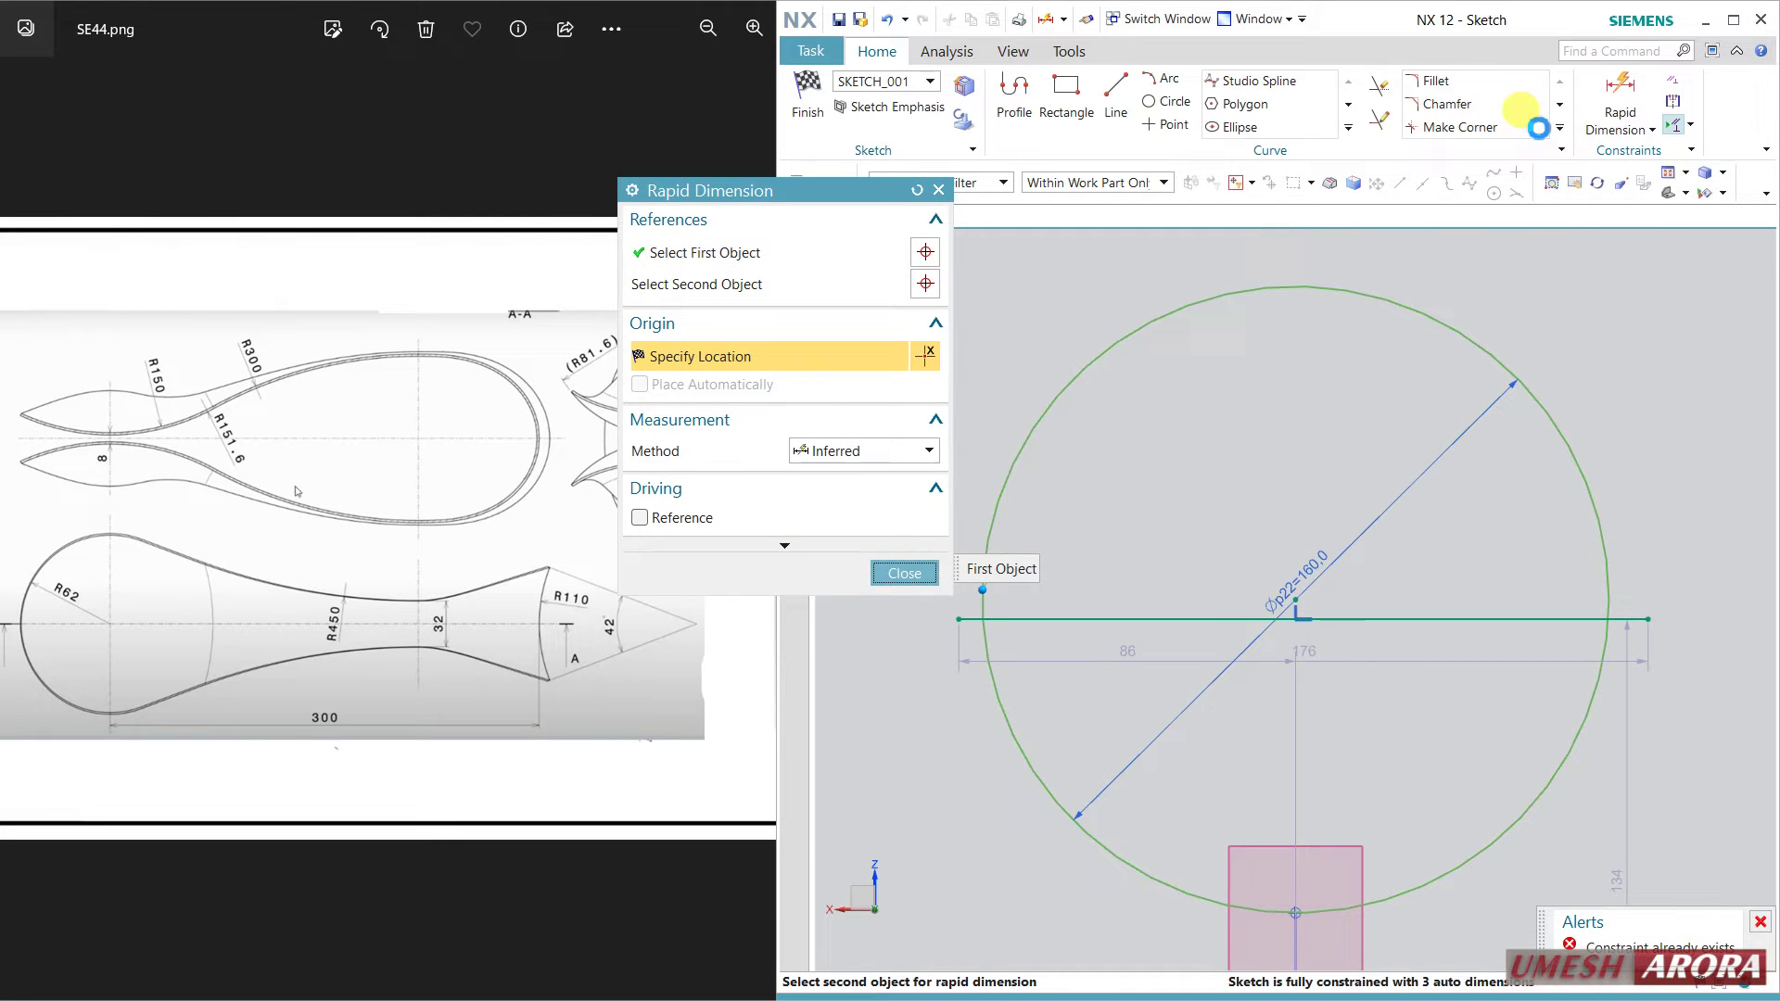
key("Escape")
Trim away the circle's upper arc and both overhangs of the line.
left_click(1377, 86)
left_click(1527, 378)
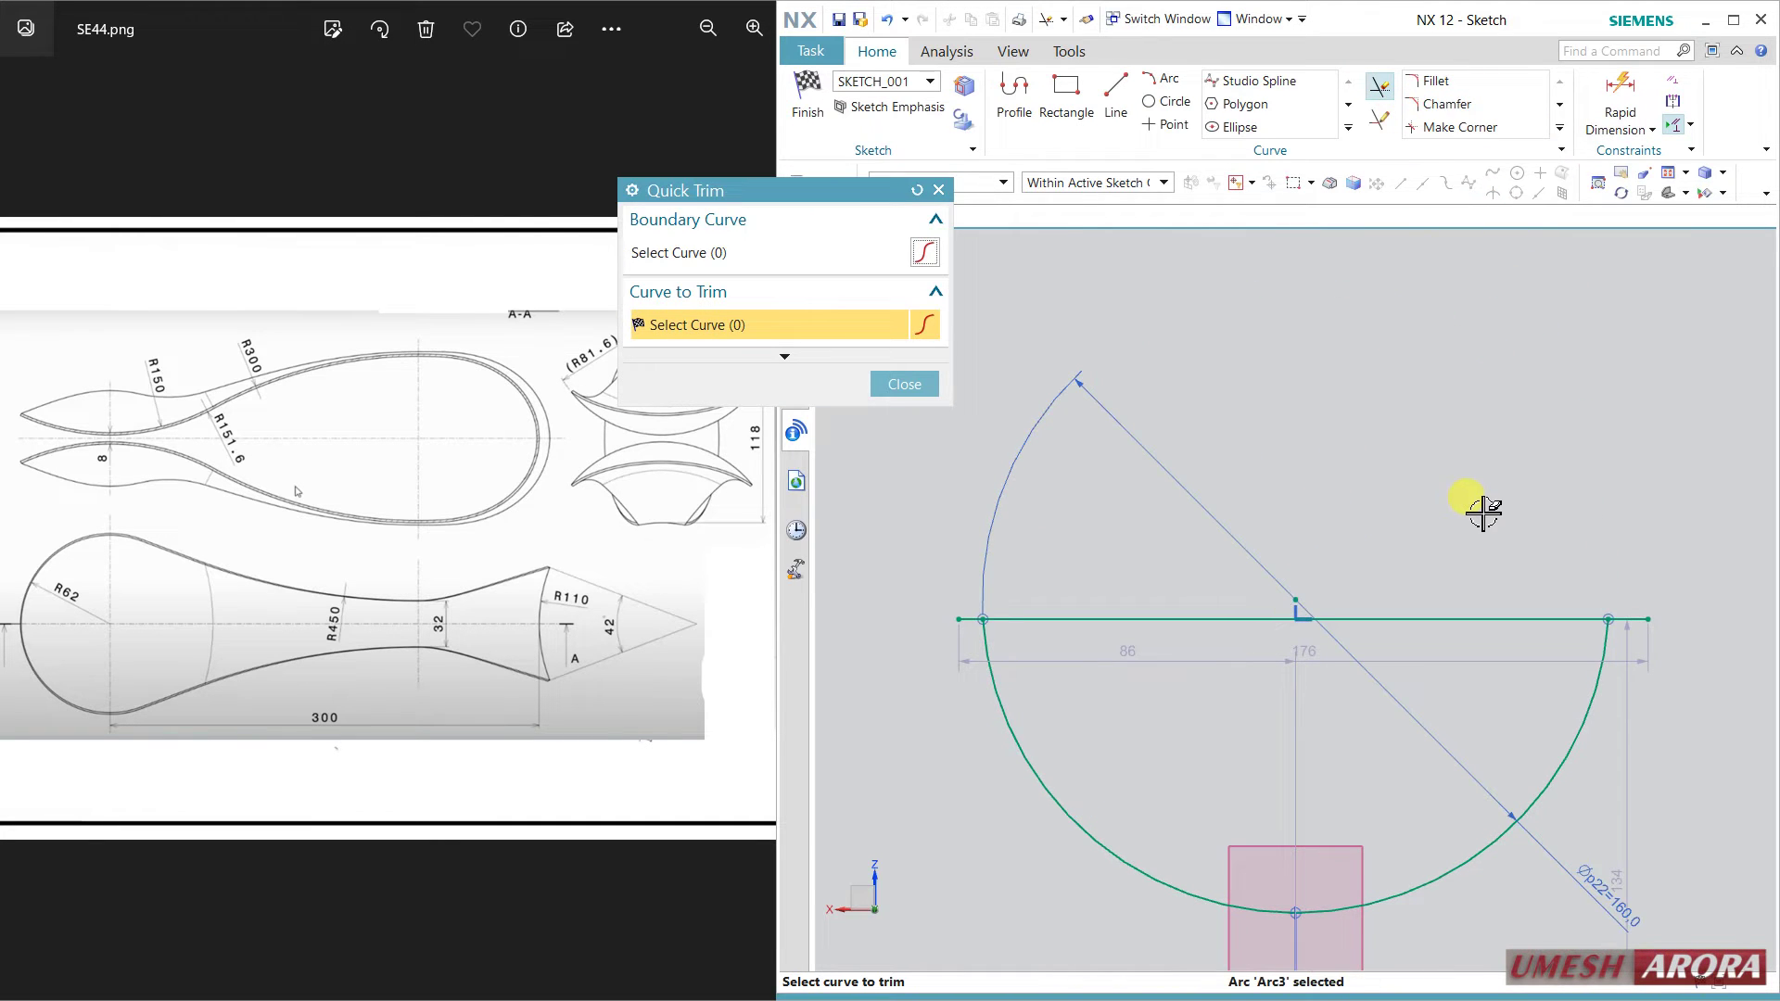
key("Escape")
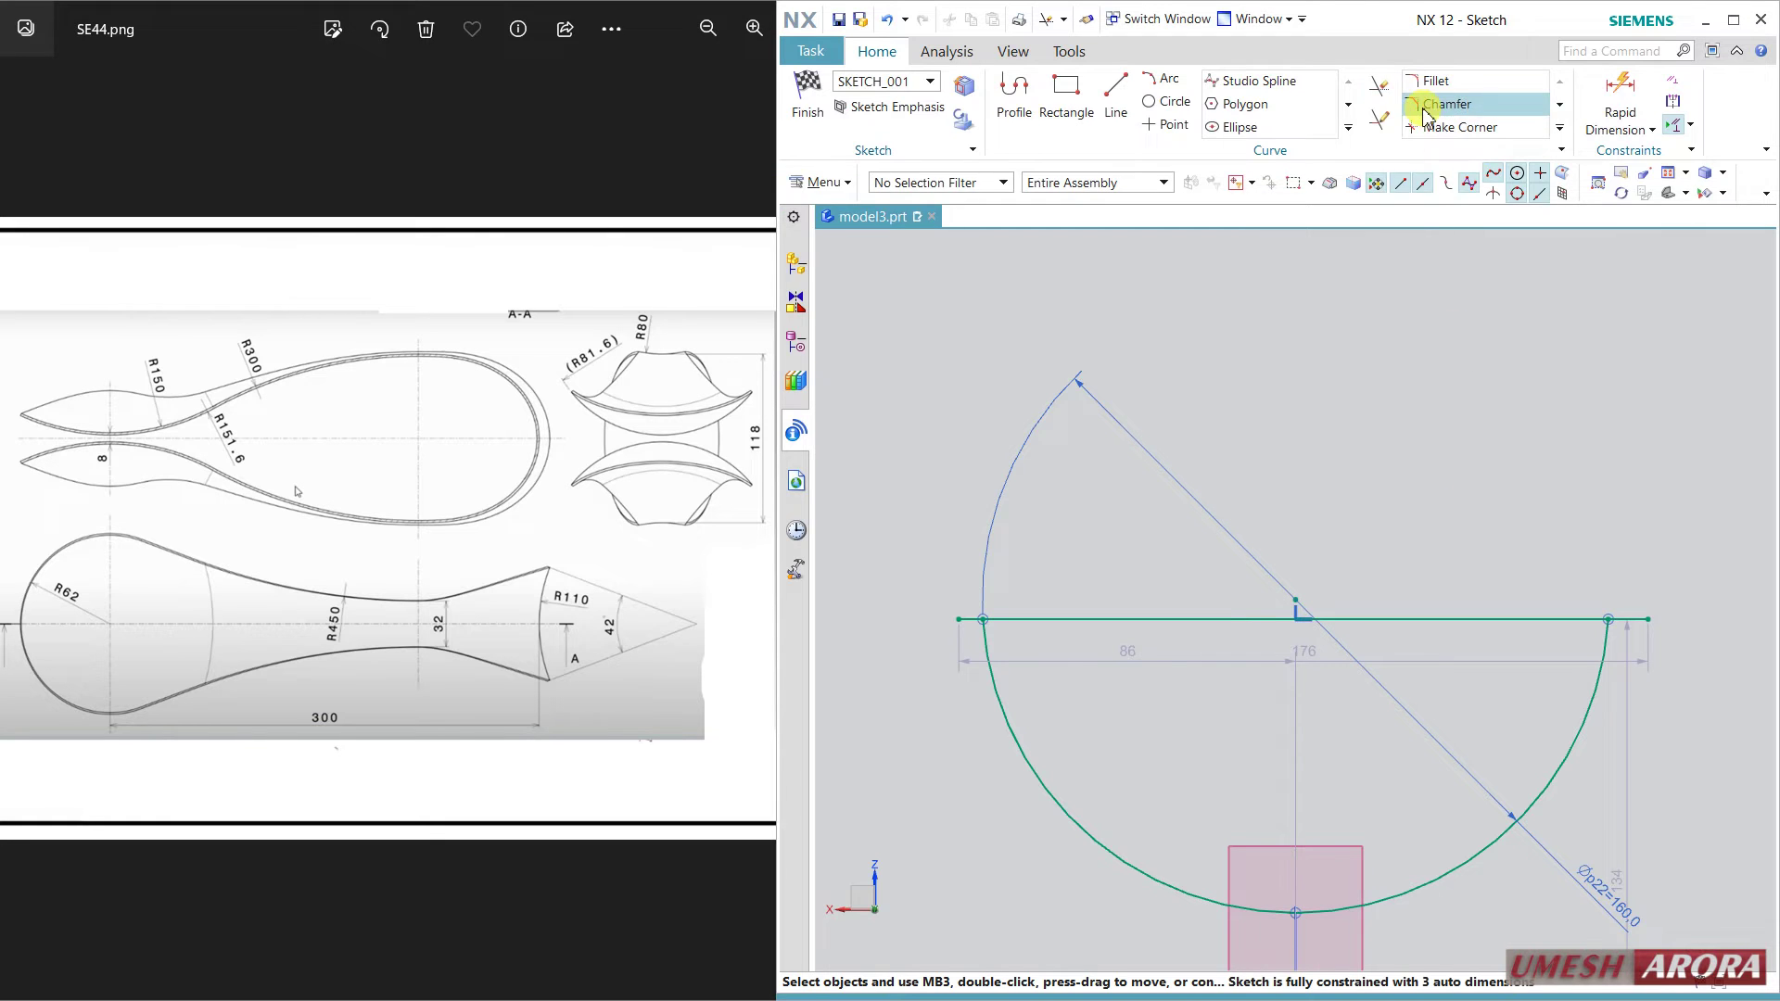
left_click(1378, 87)
left_click(1640, 627)
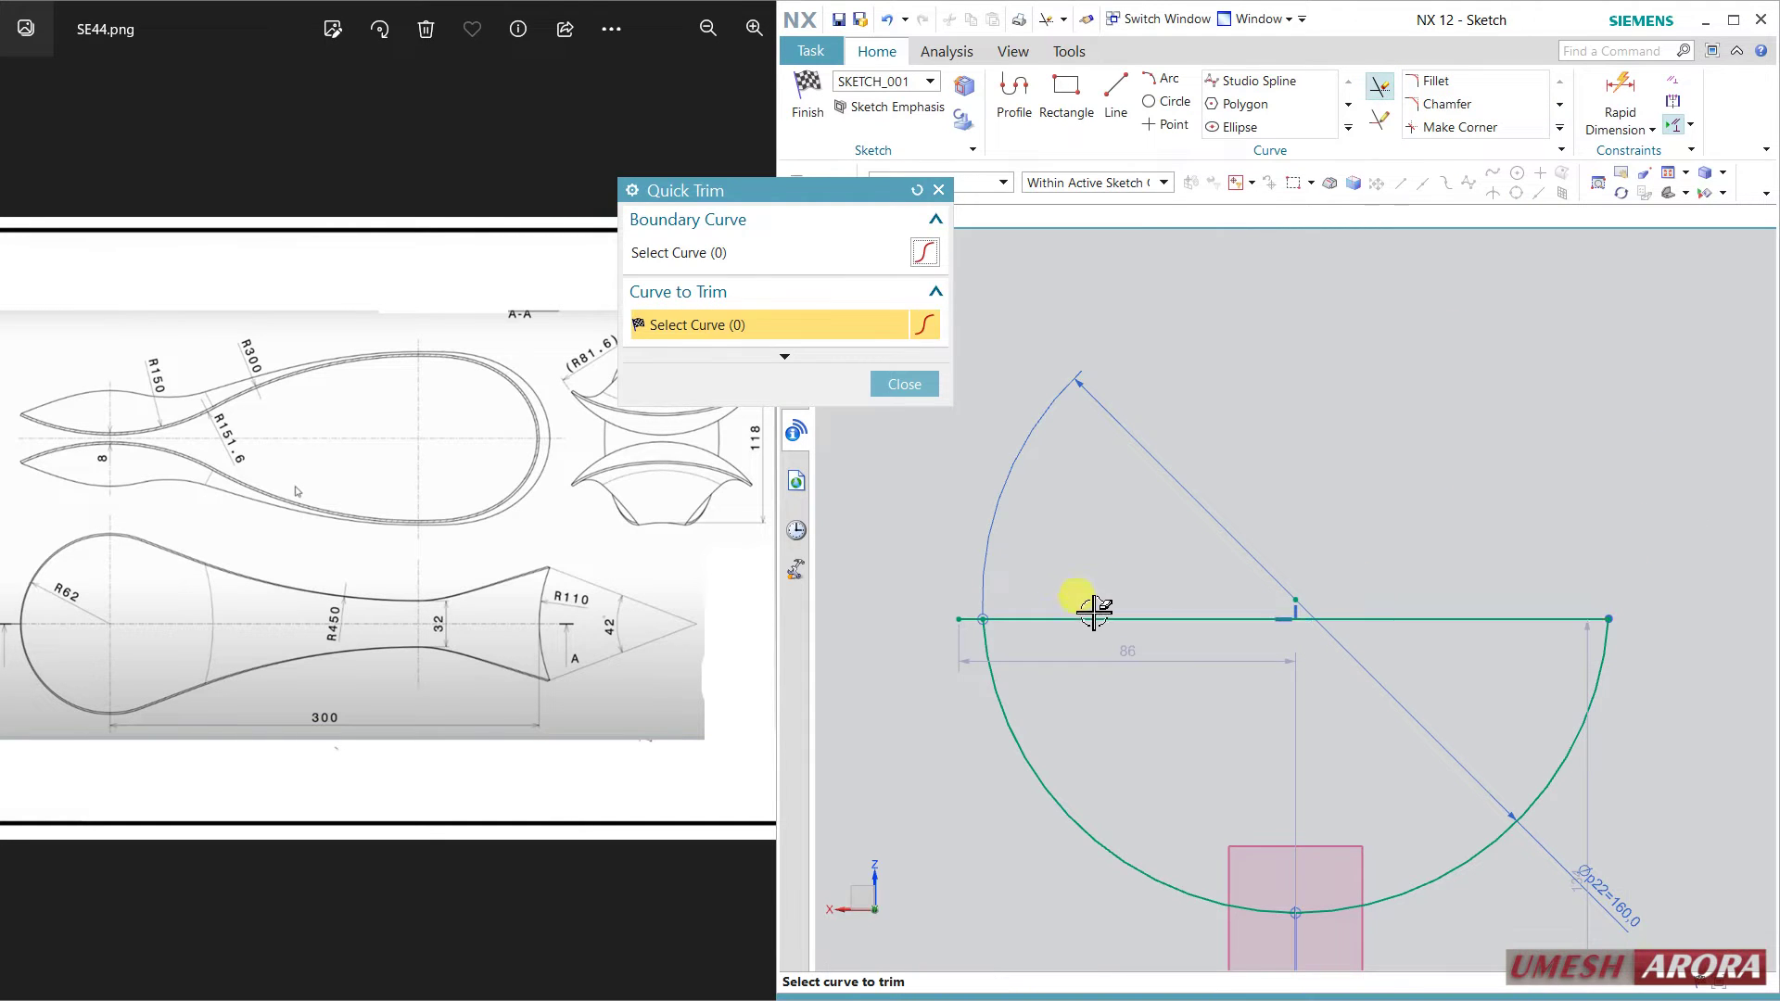
left_click(963, 622)
key("Escape")
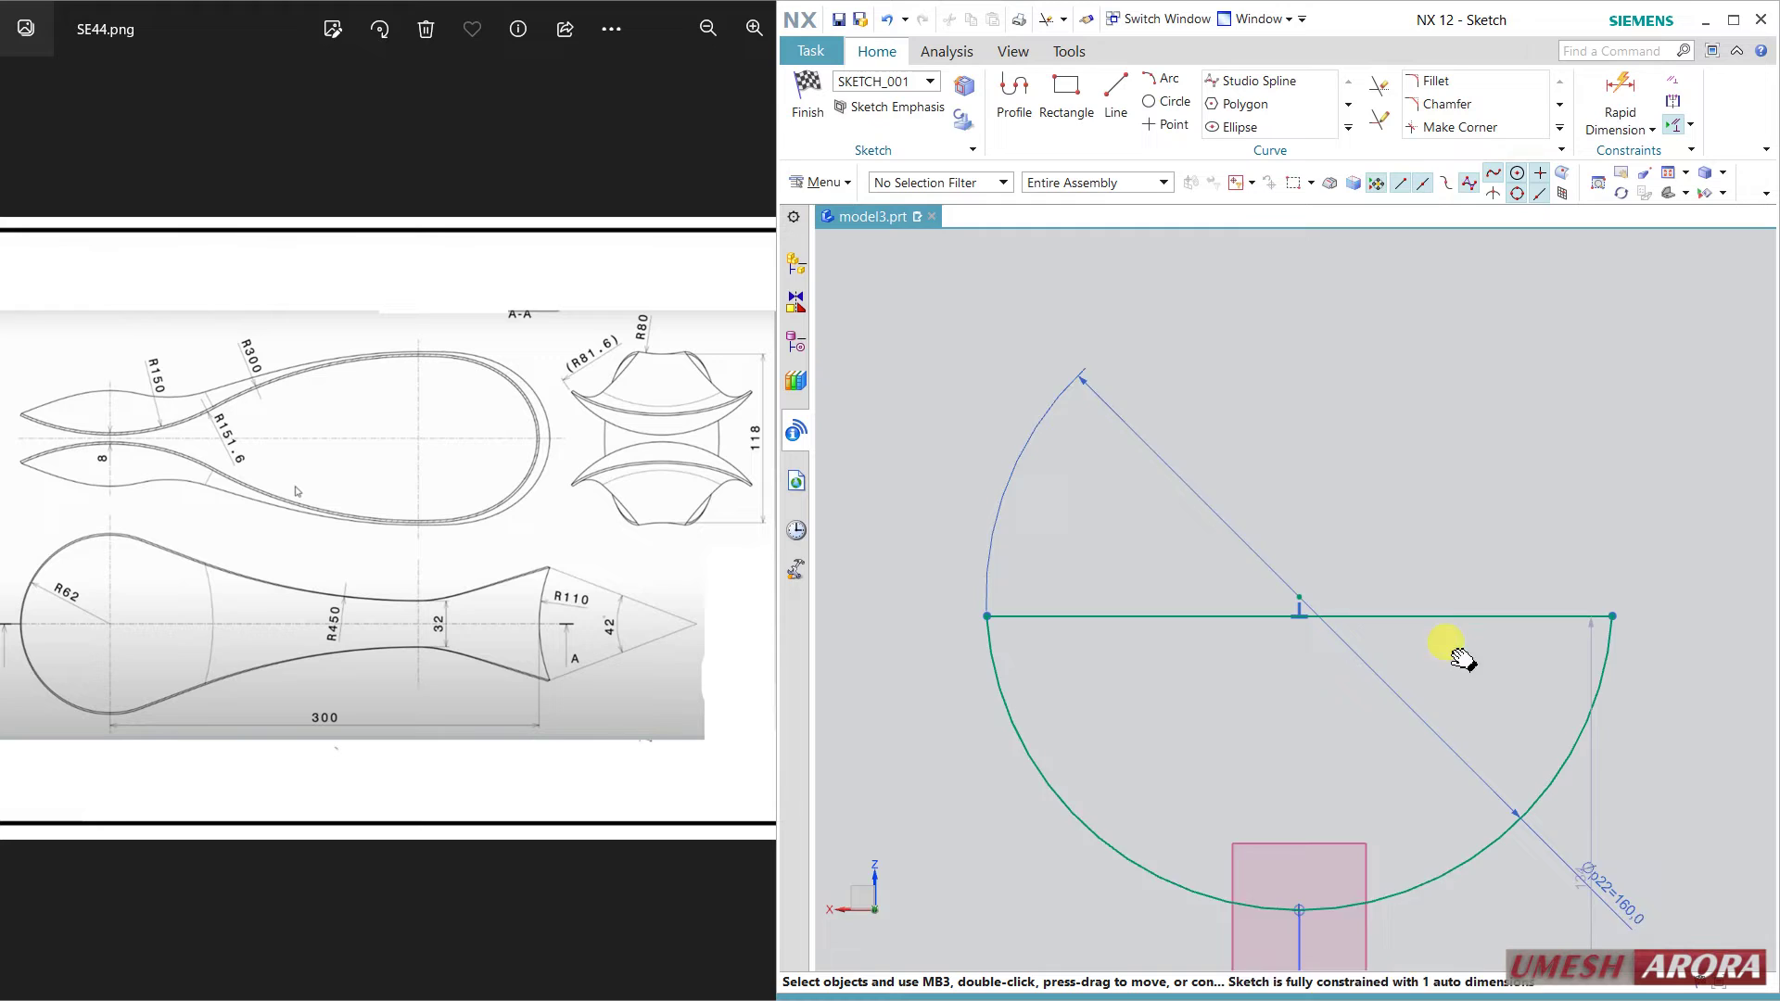
middle_click_drag(1460, 659, 1424, 364, "shift")
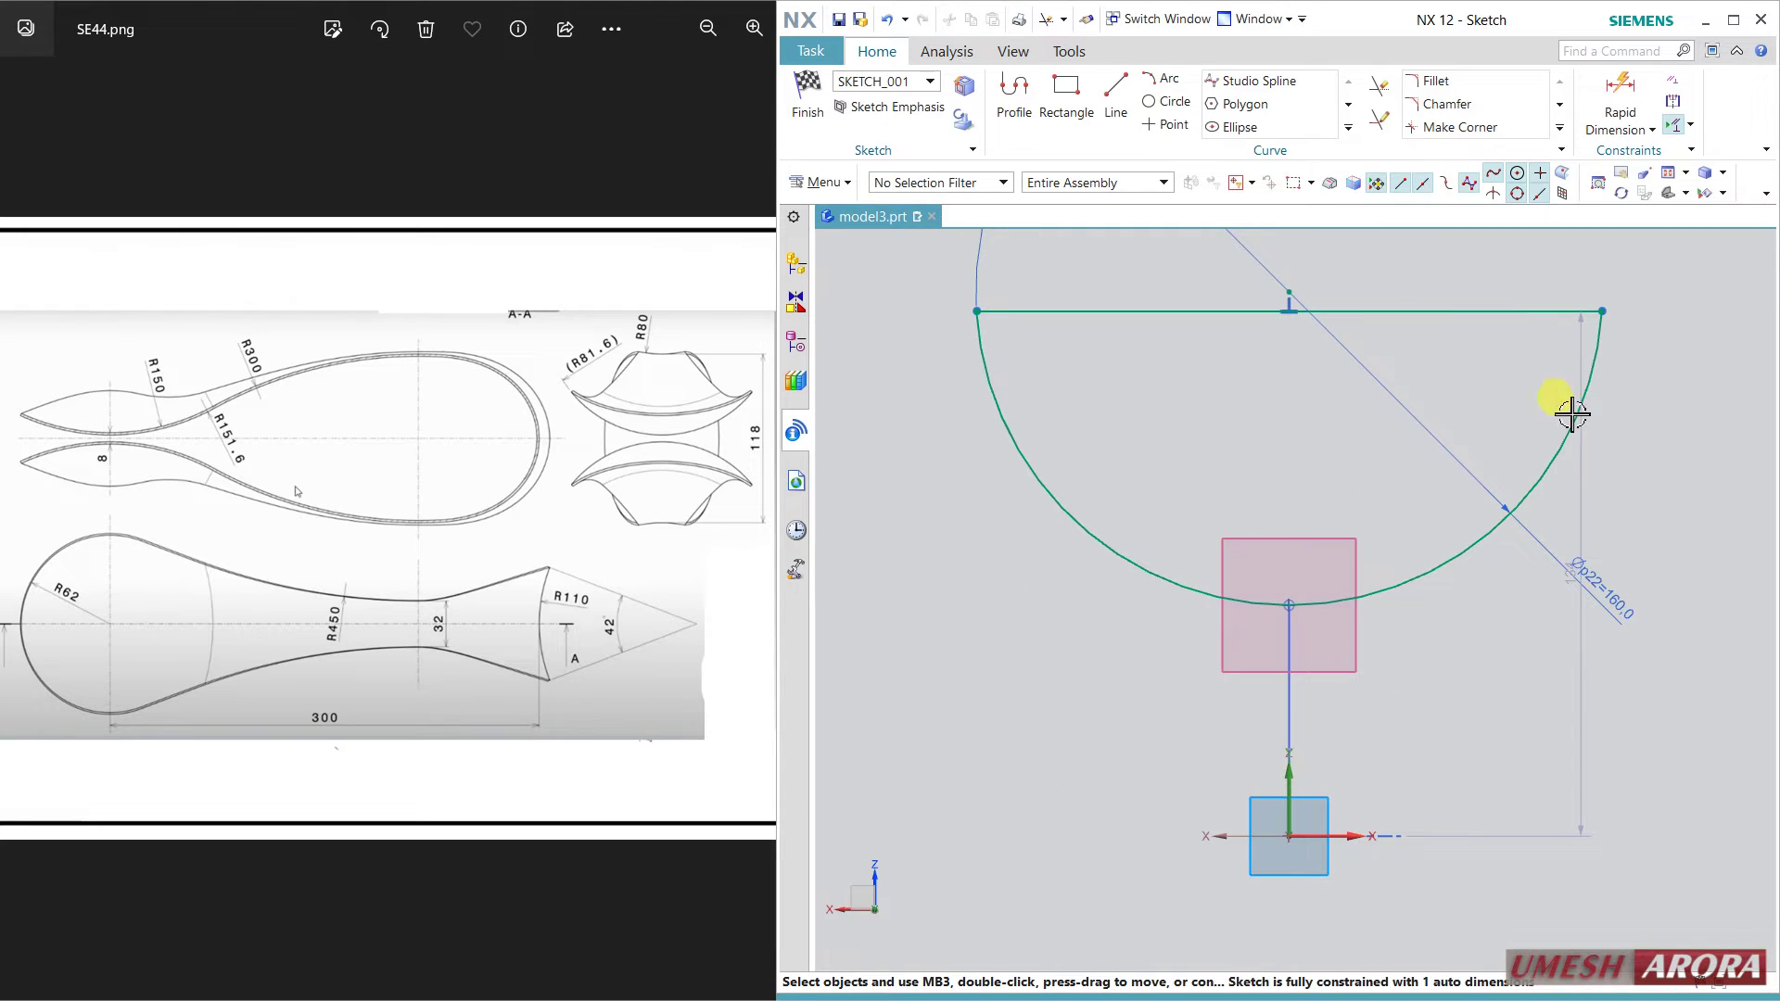
Set the chord 130 above the origin and convert it to a reference line.
double_click(1594, 490)
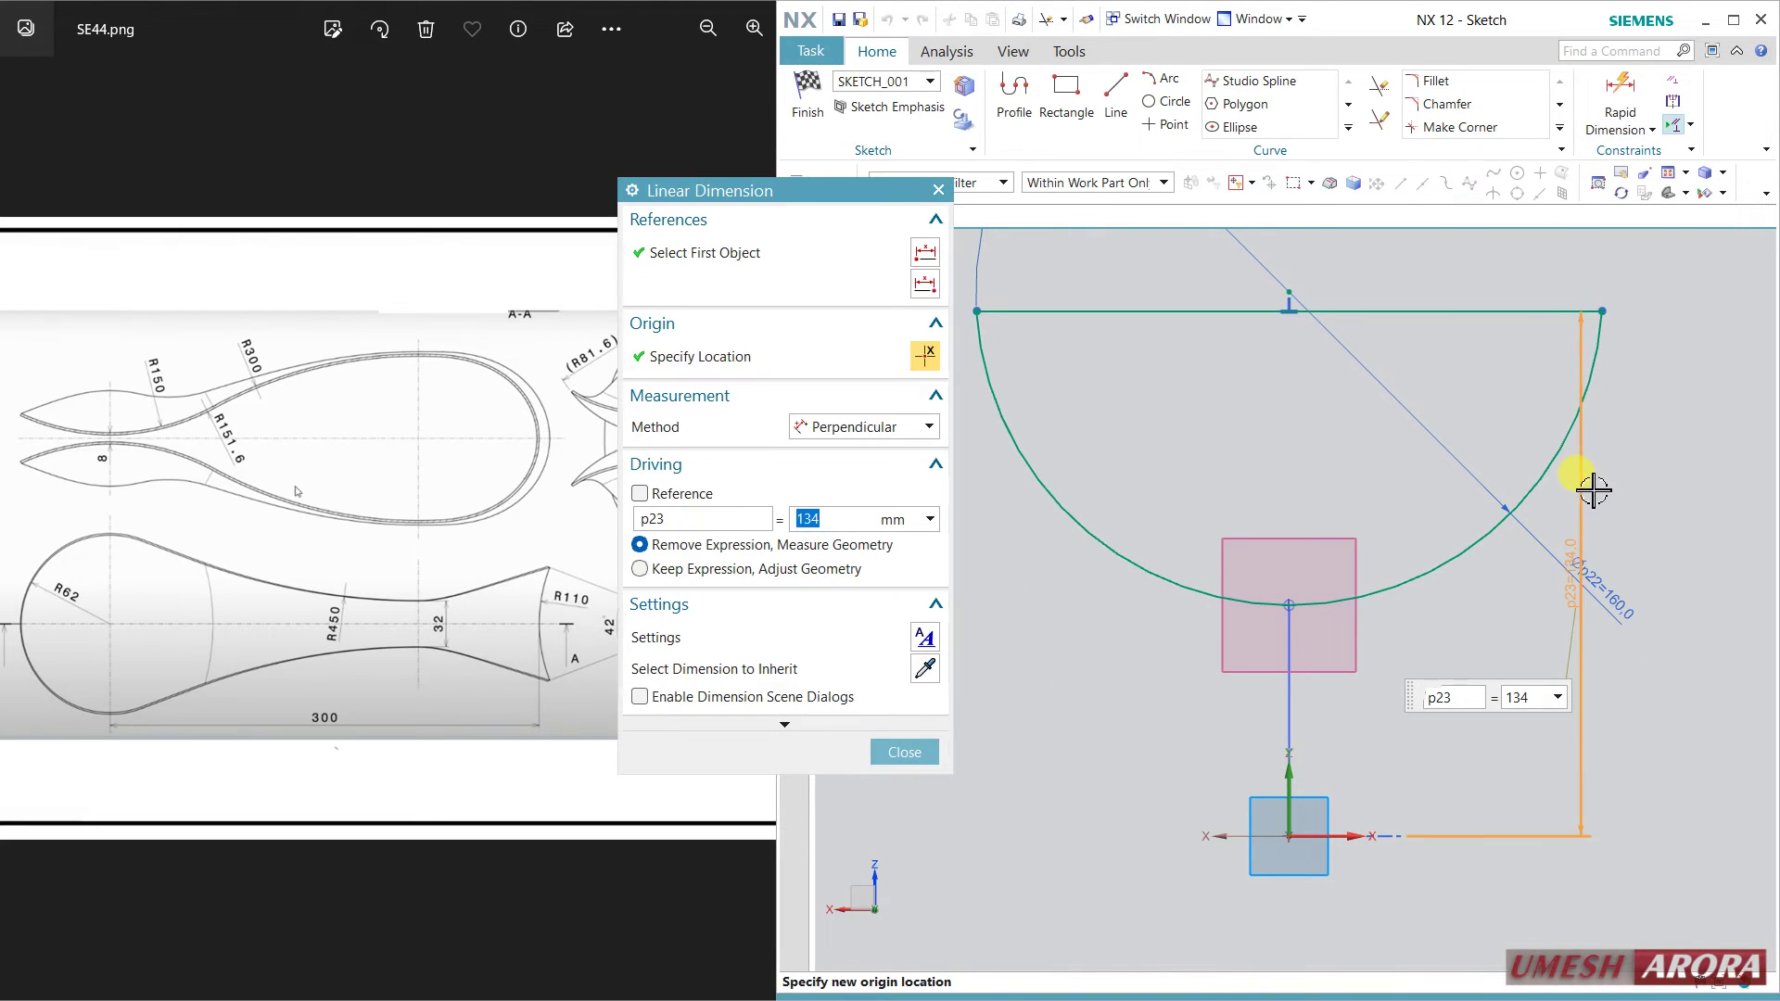
type("1")
key("Return")
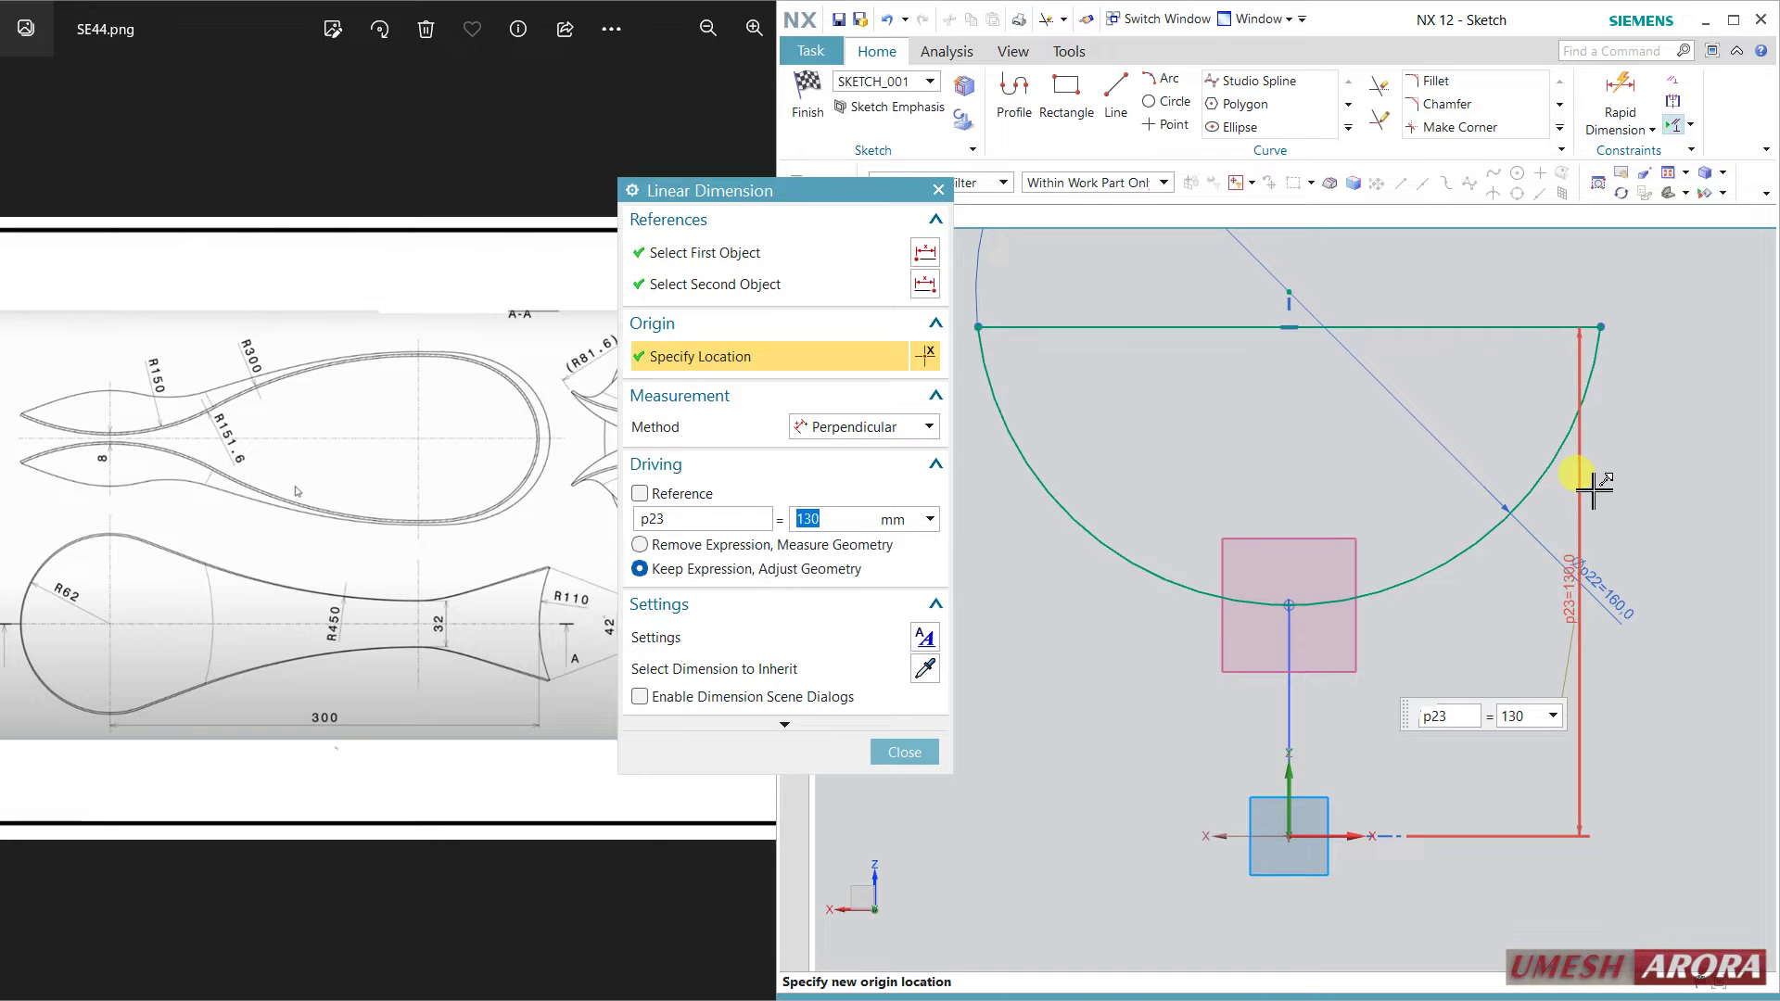
key("Escape")
left_click(1412, 329)
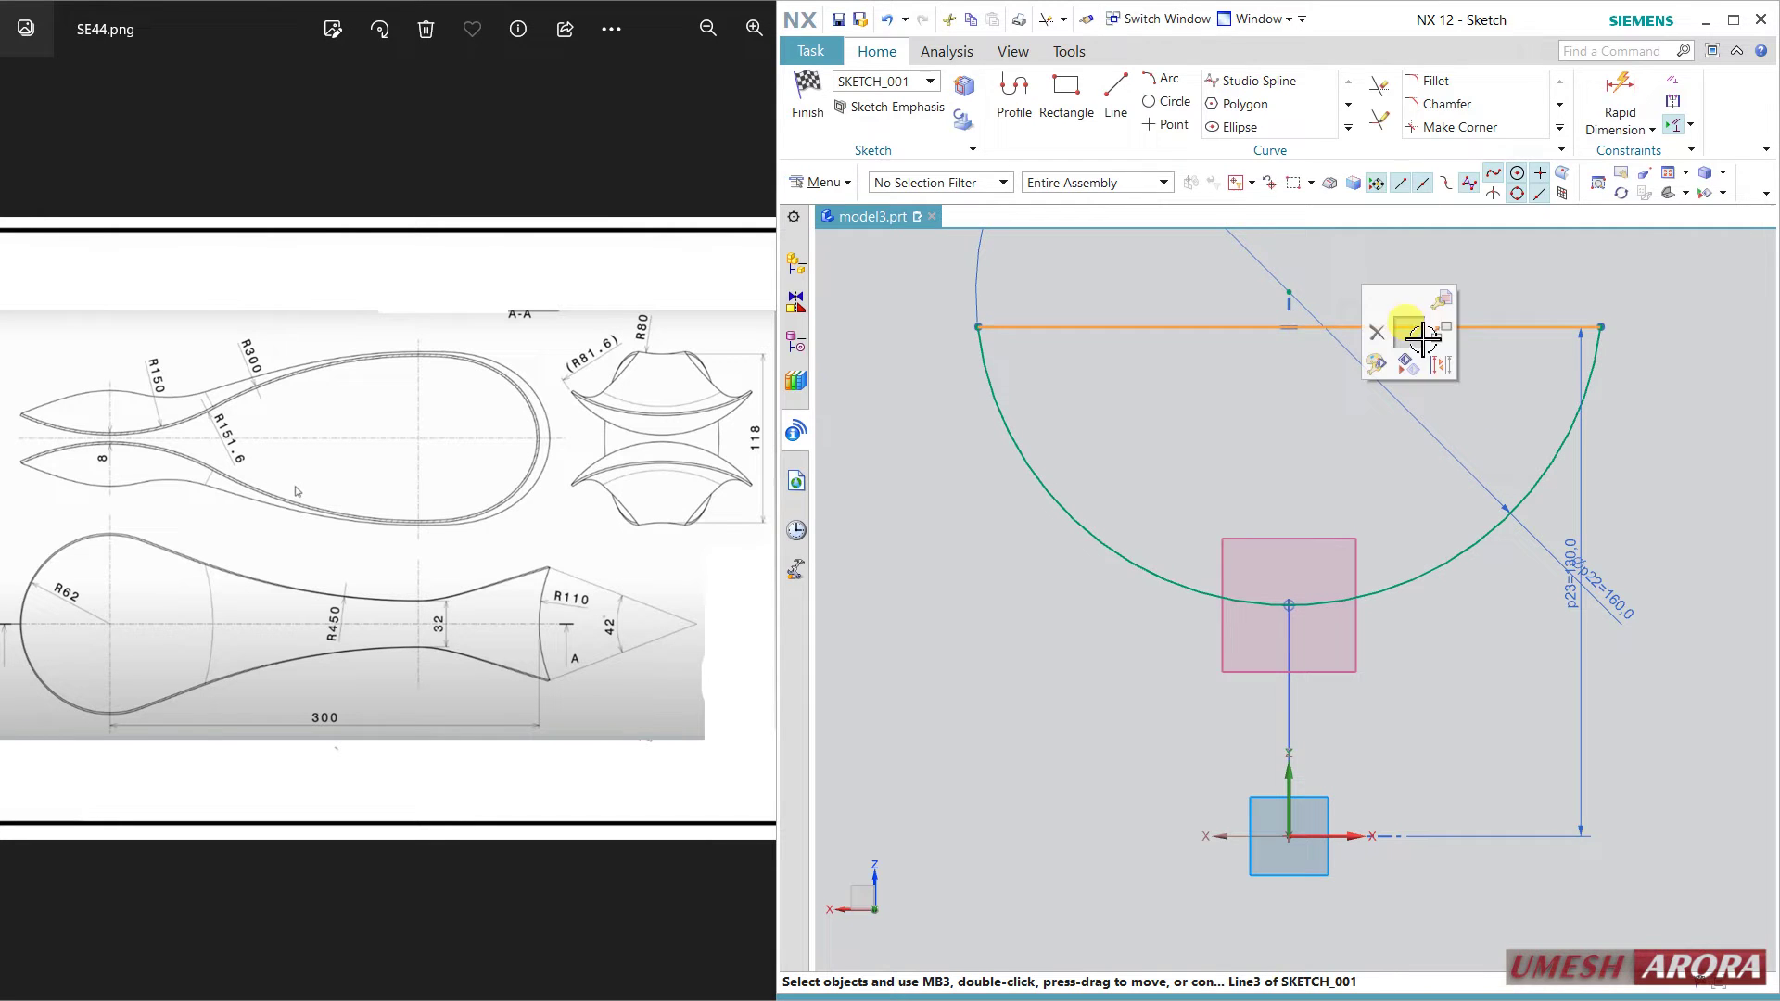
left_click(1445, 366)
left_click(808, 98)
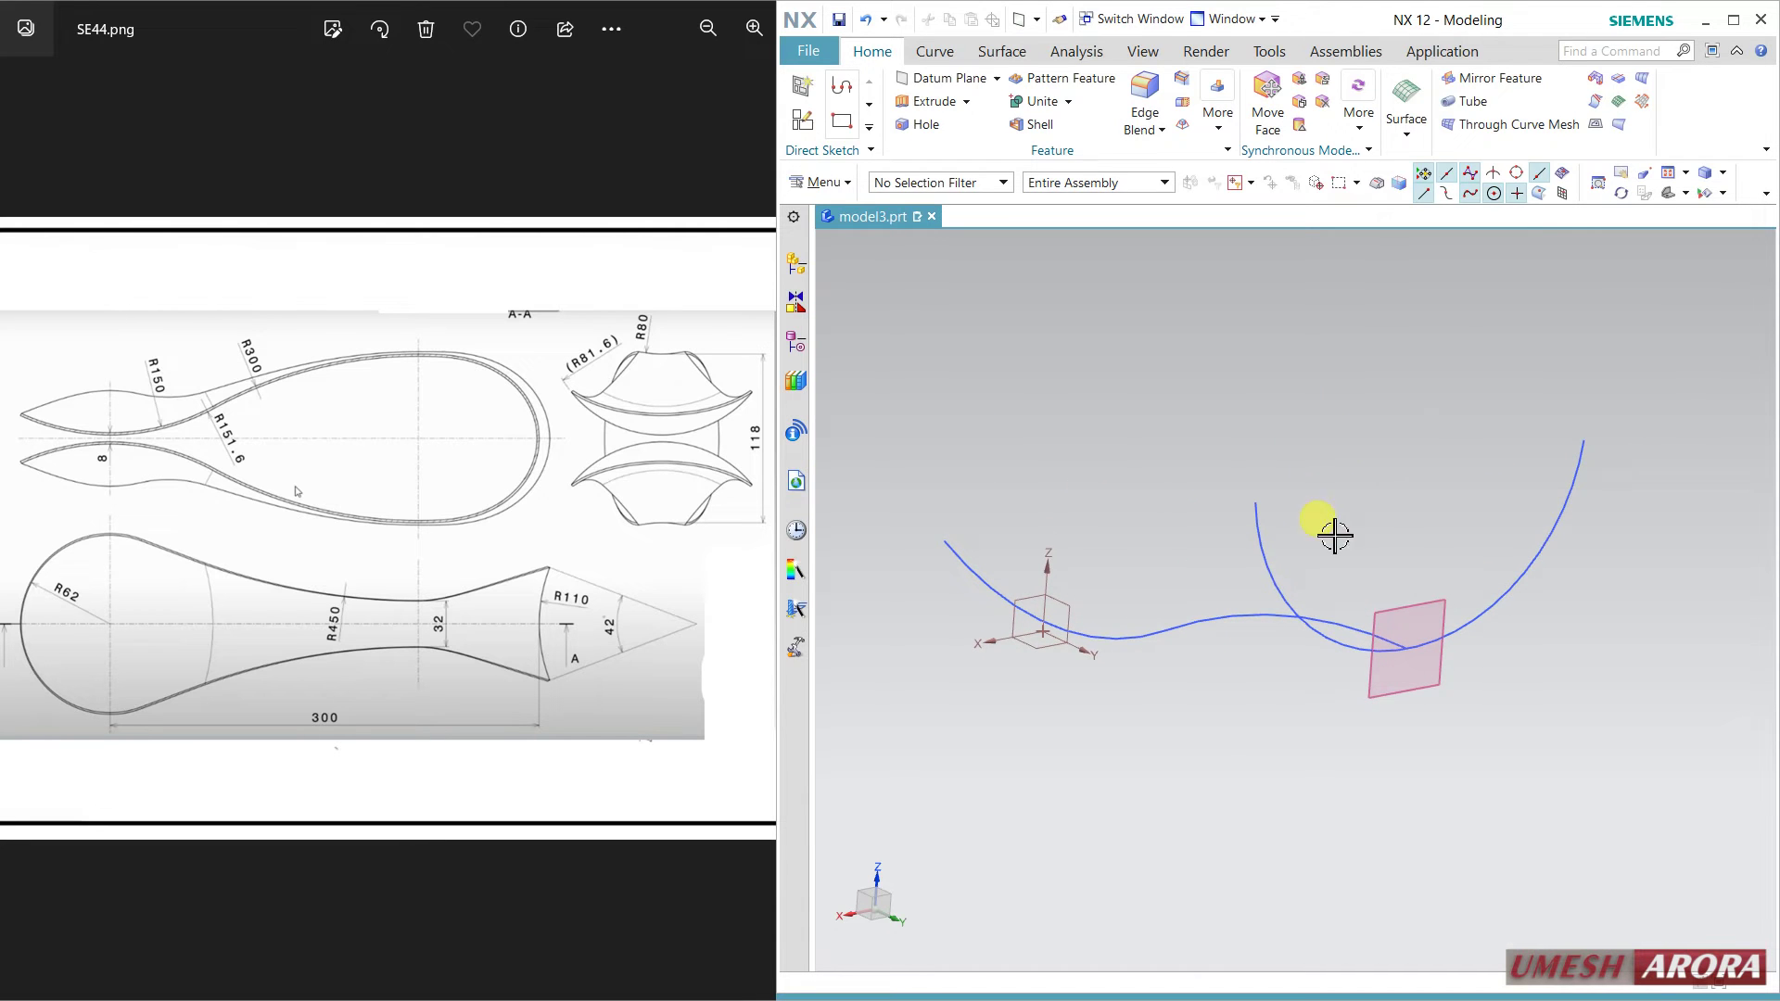
left_click(1596, 82)
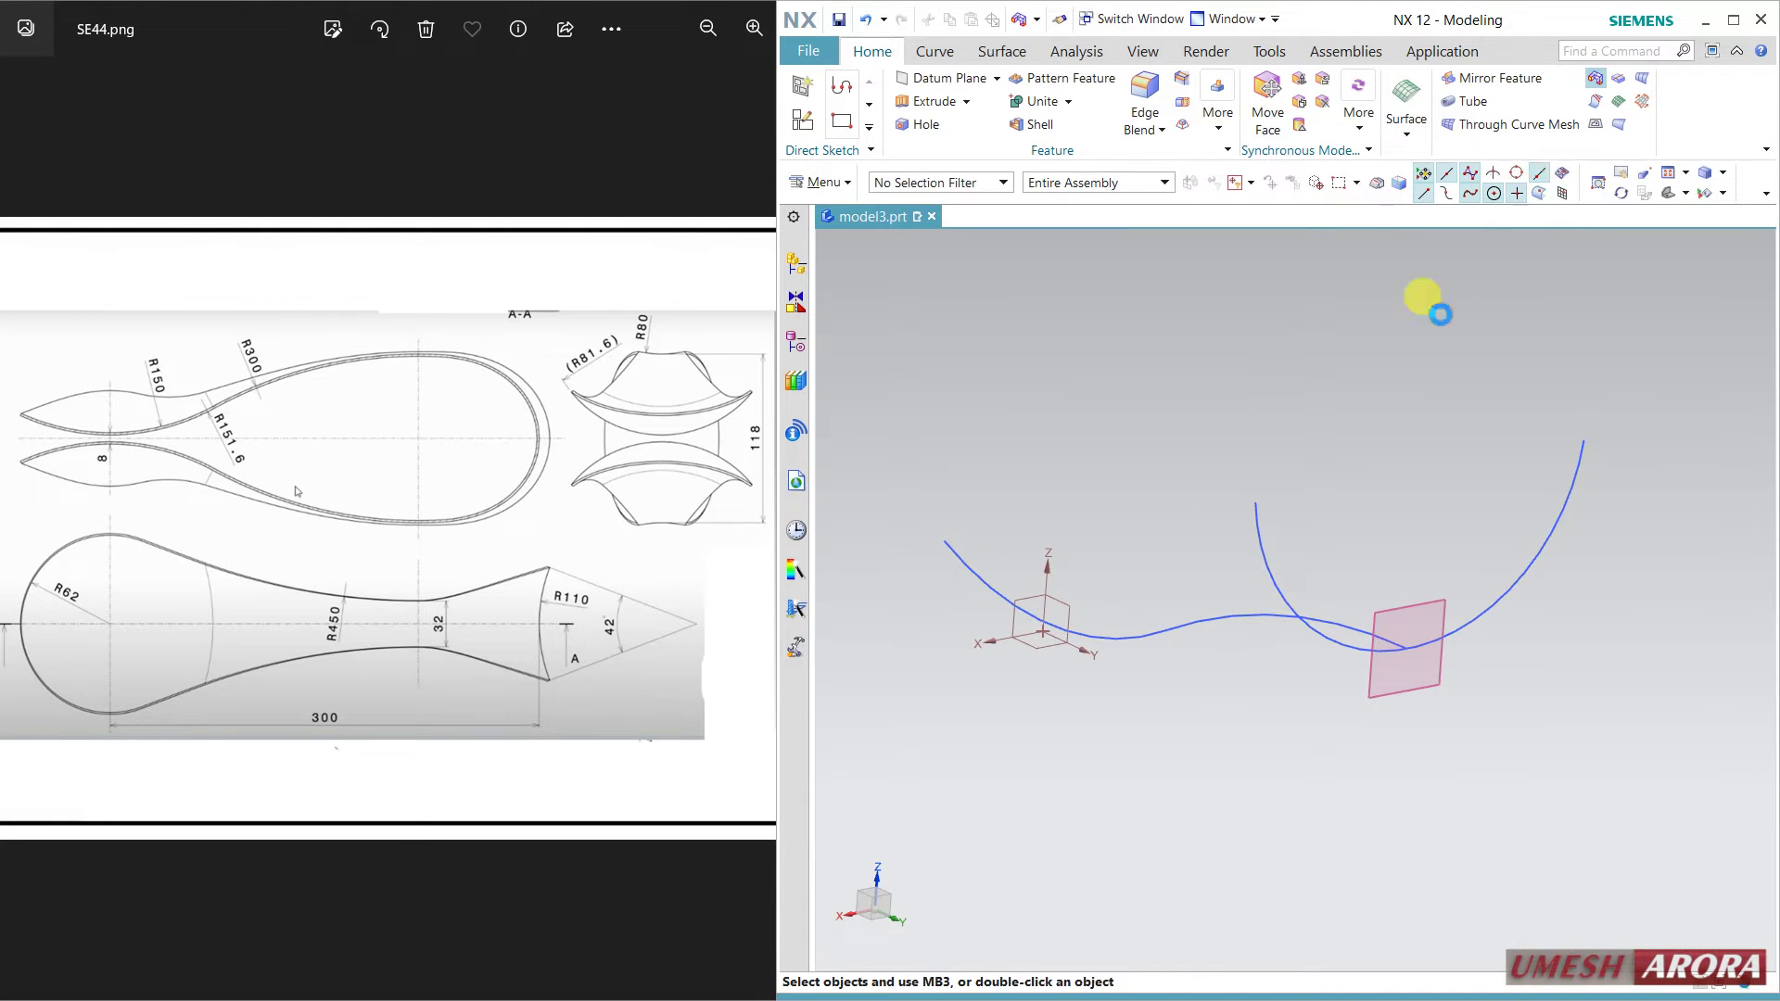
left_click(1559, 532)
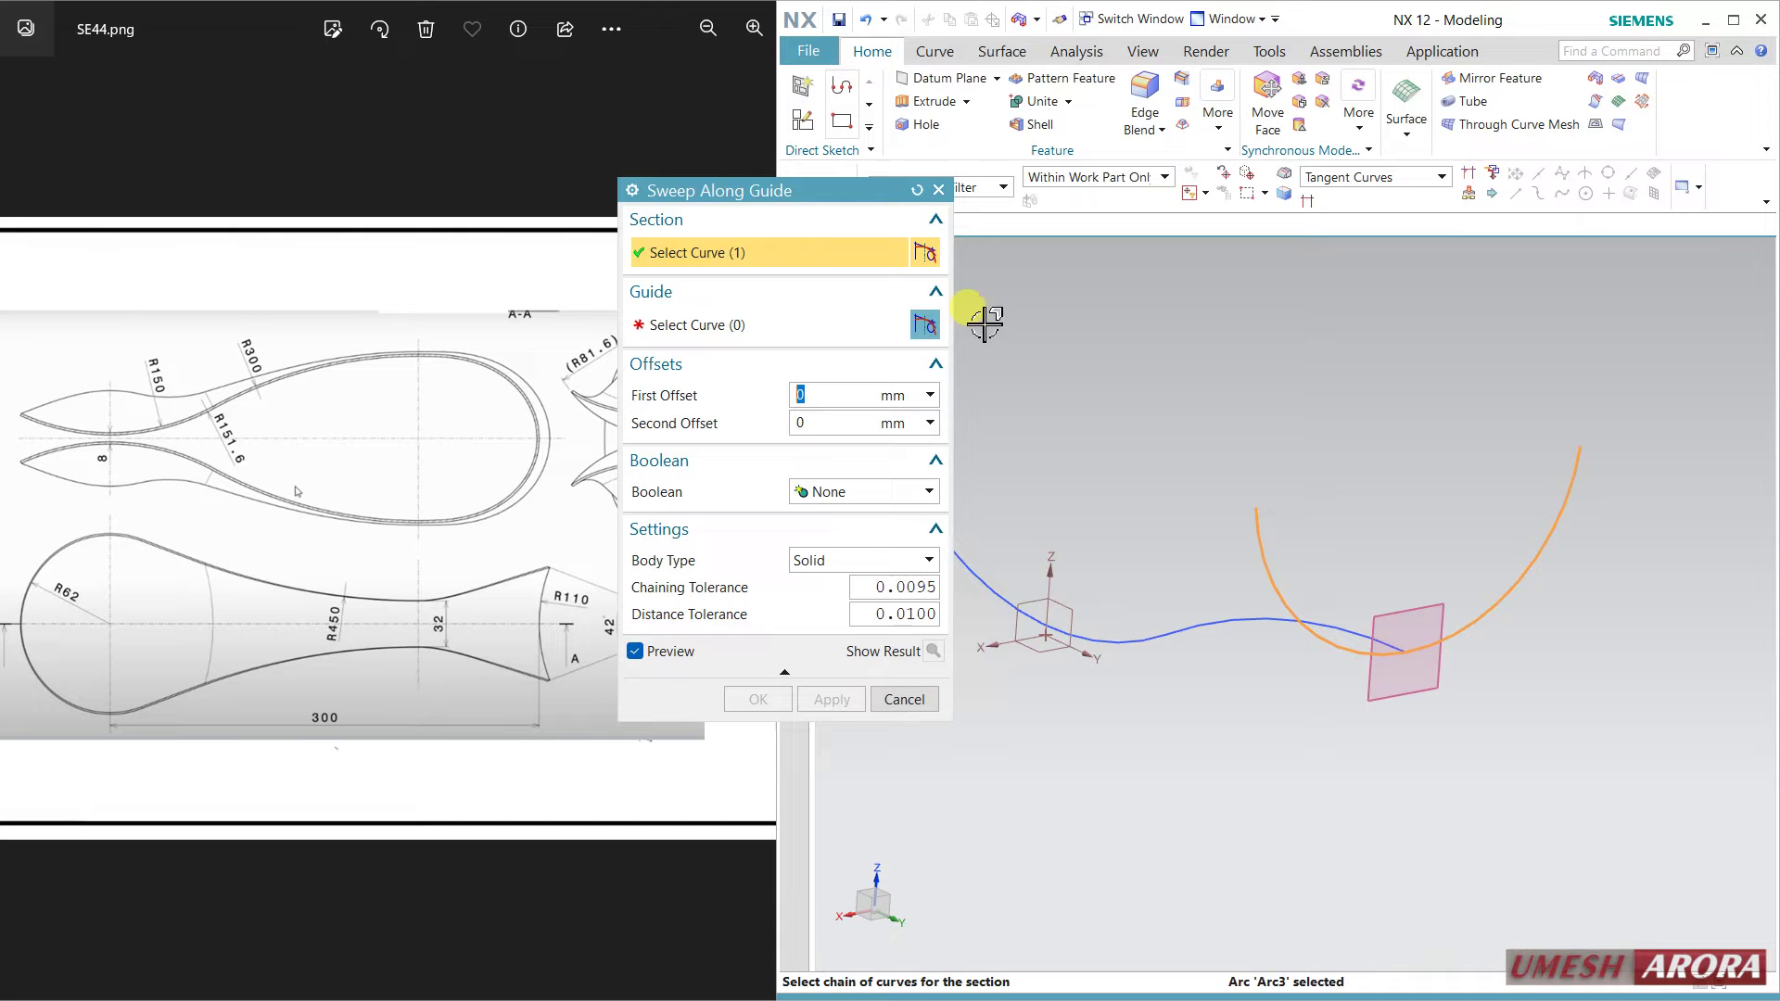
left_click(862, 334)
left_click(1322, 625)
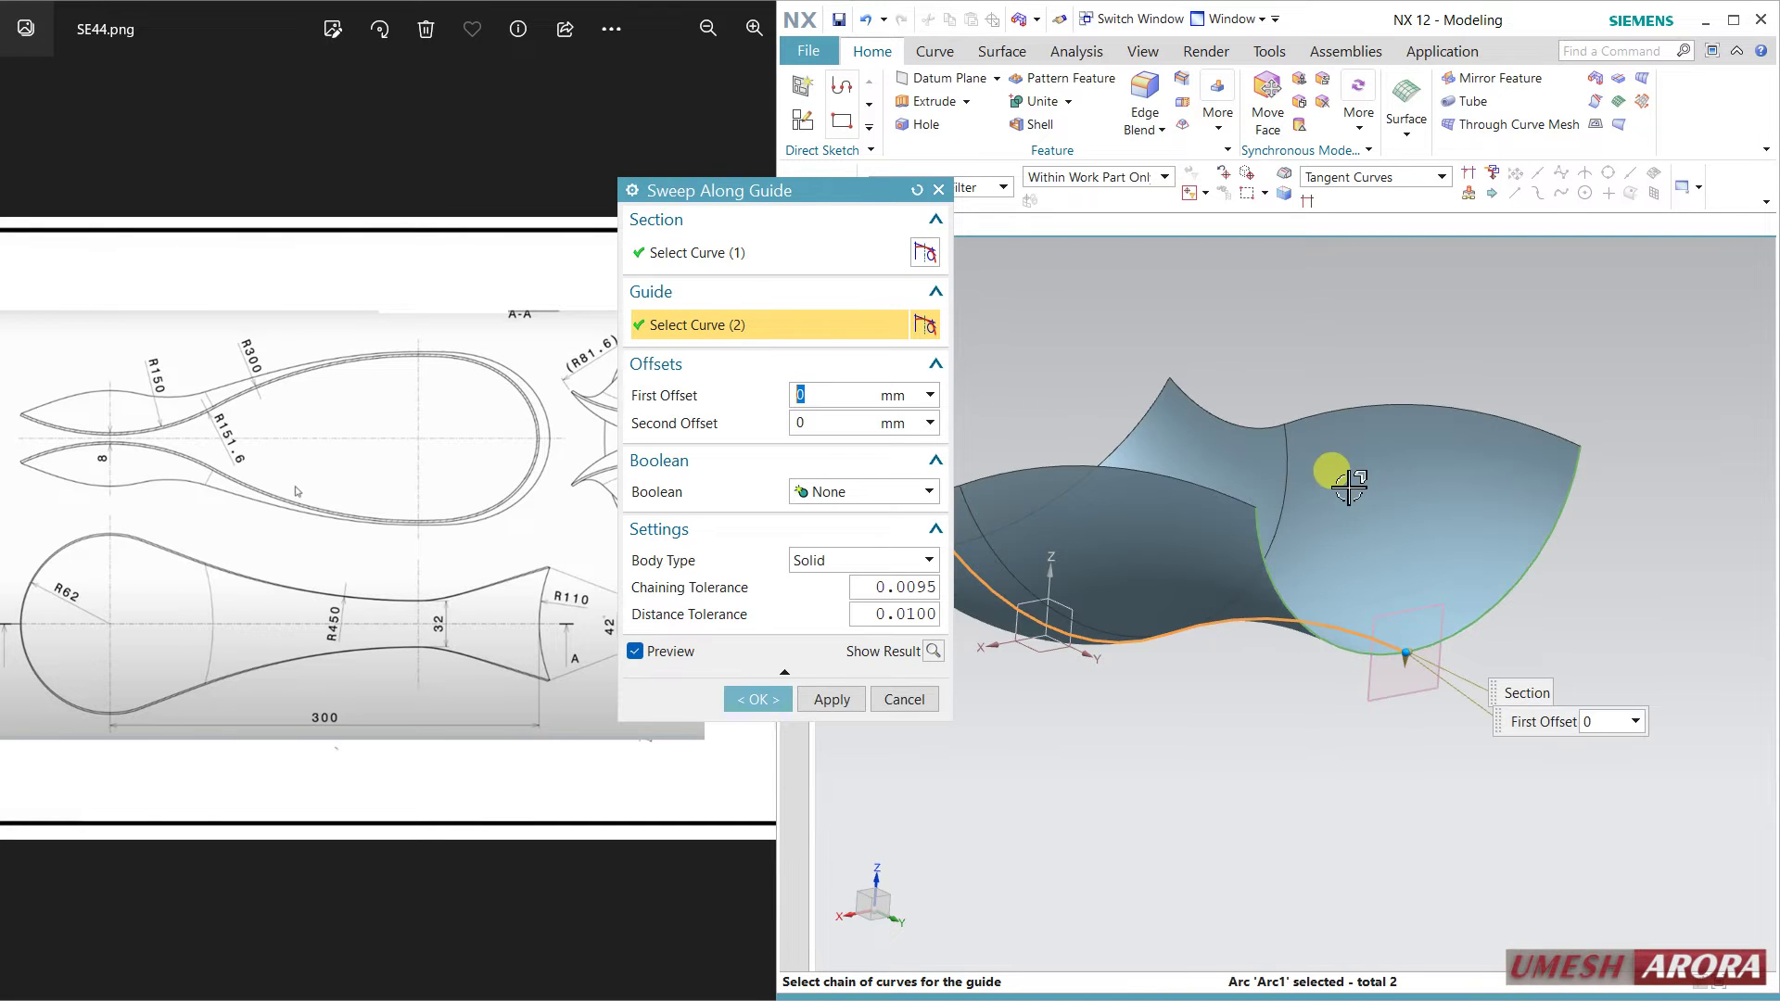
left_click(759, 698)
mouse_move(1205, 714)
middle_mouse_down()
mouse_move(1264, 742)
mouse_move(1297, 847)
mouse_move(1344, 849)
middle_mouse_up()
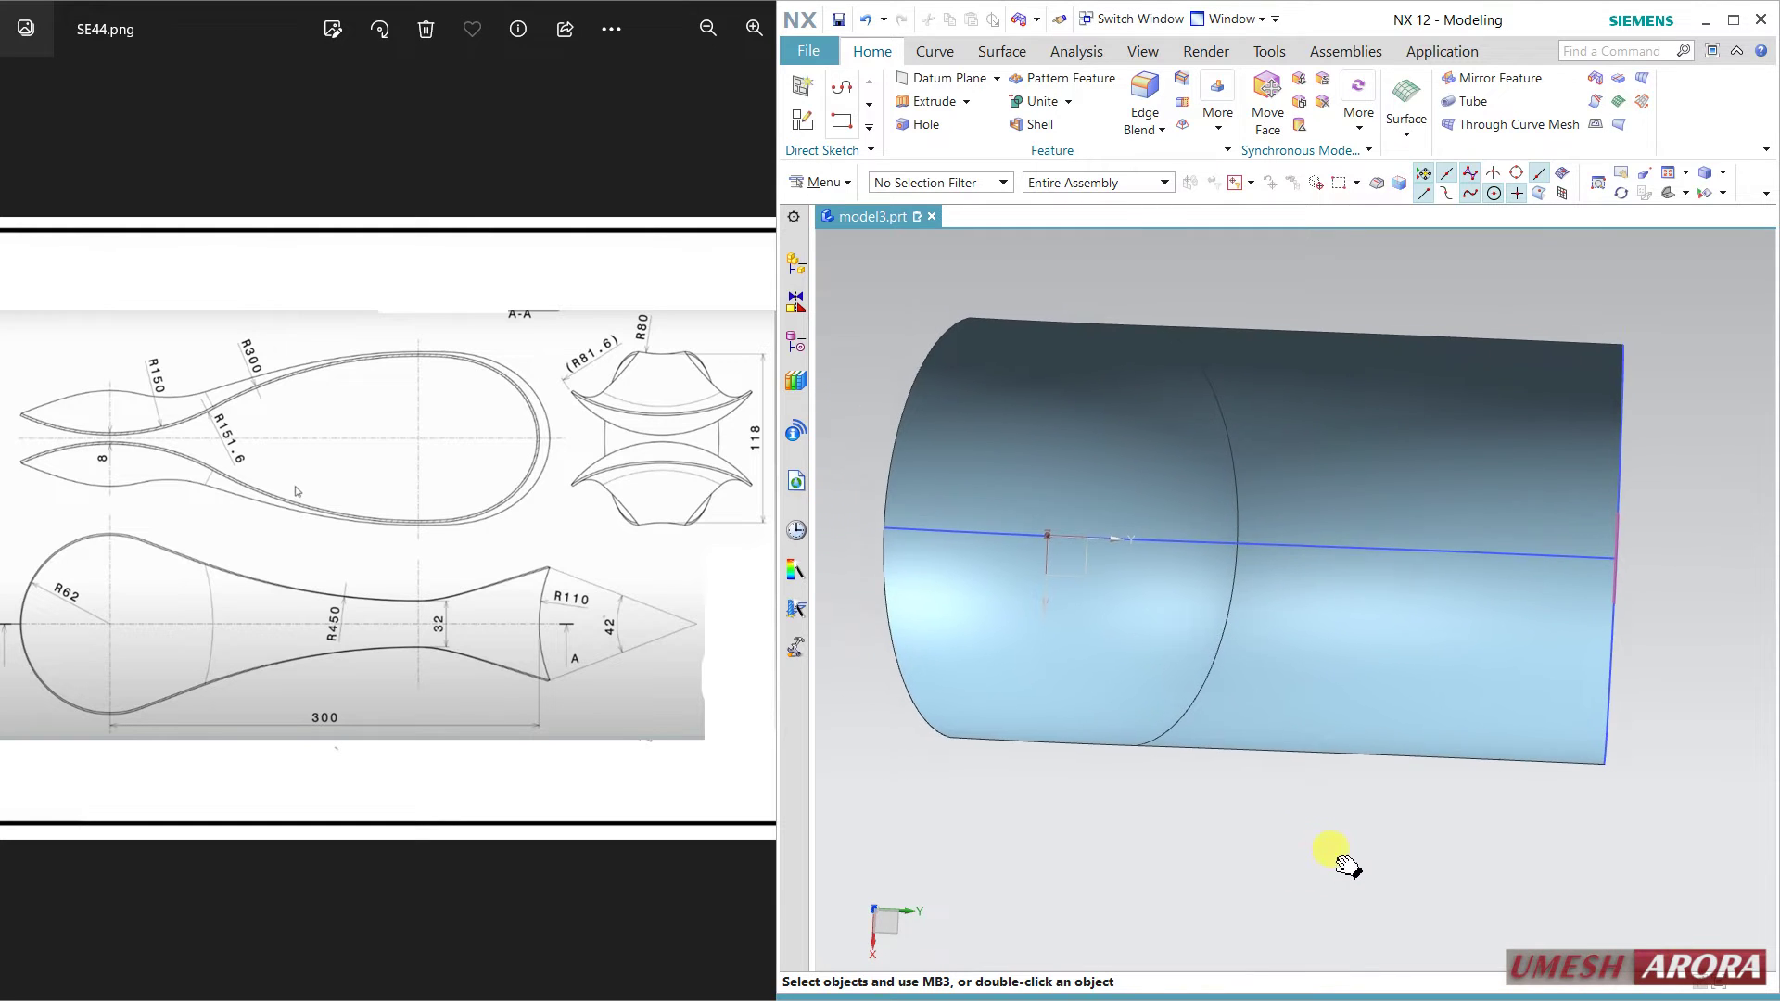
Create a new sketch on the XY datum plane with a Y reference direction.
left_click(802, 120)
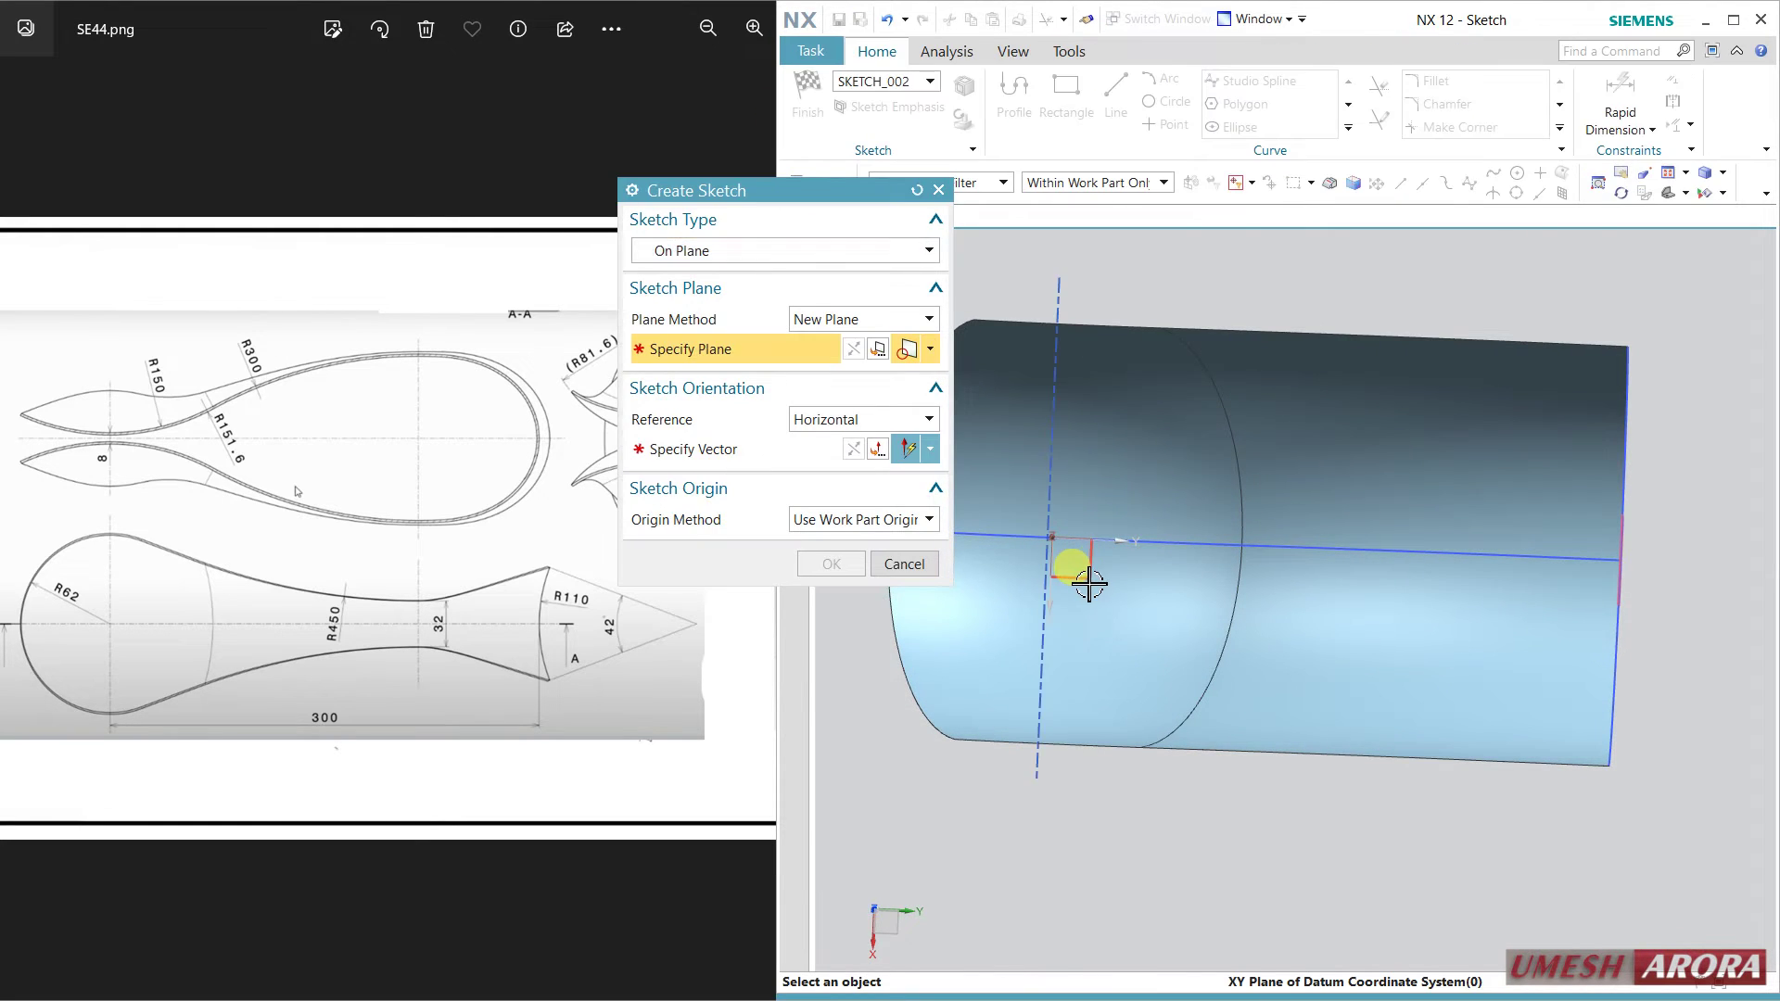
left_click(1128, 552)
left_click(1321, 615)
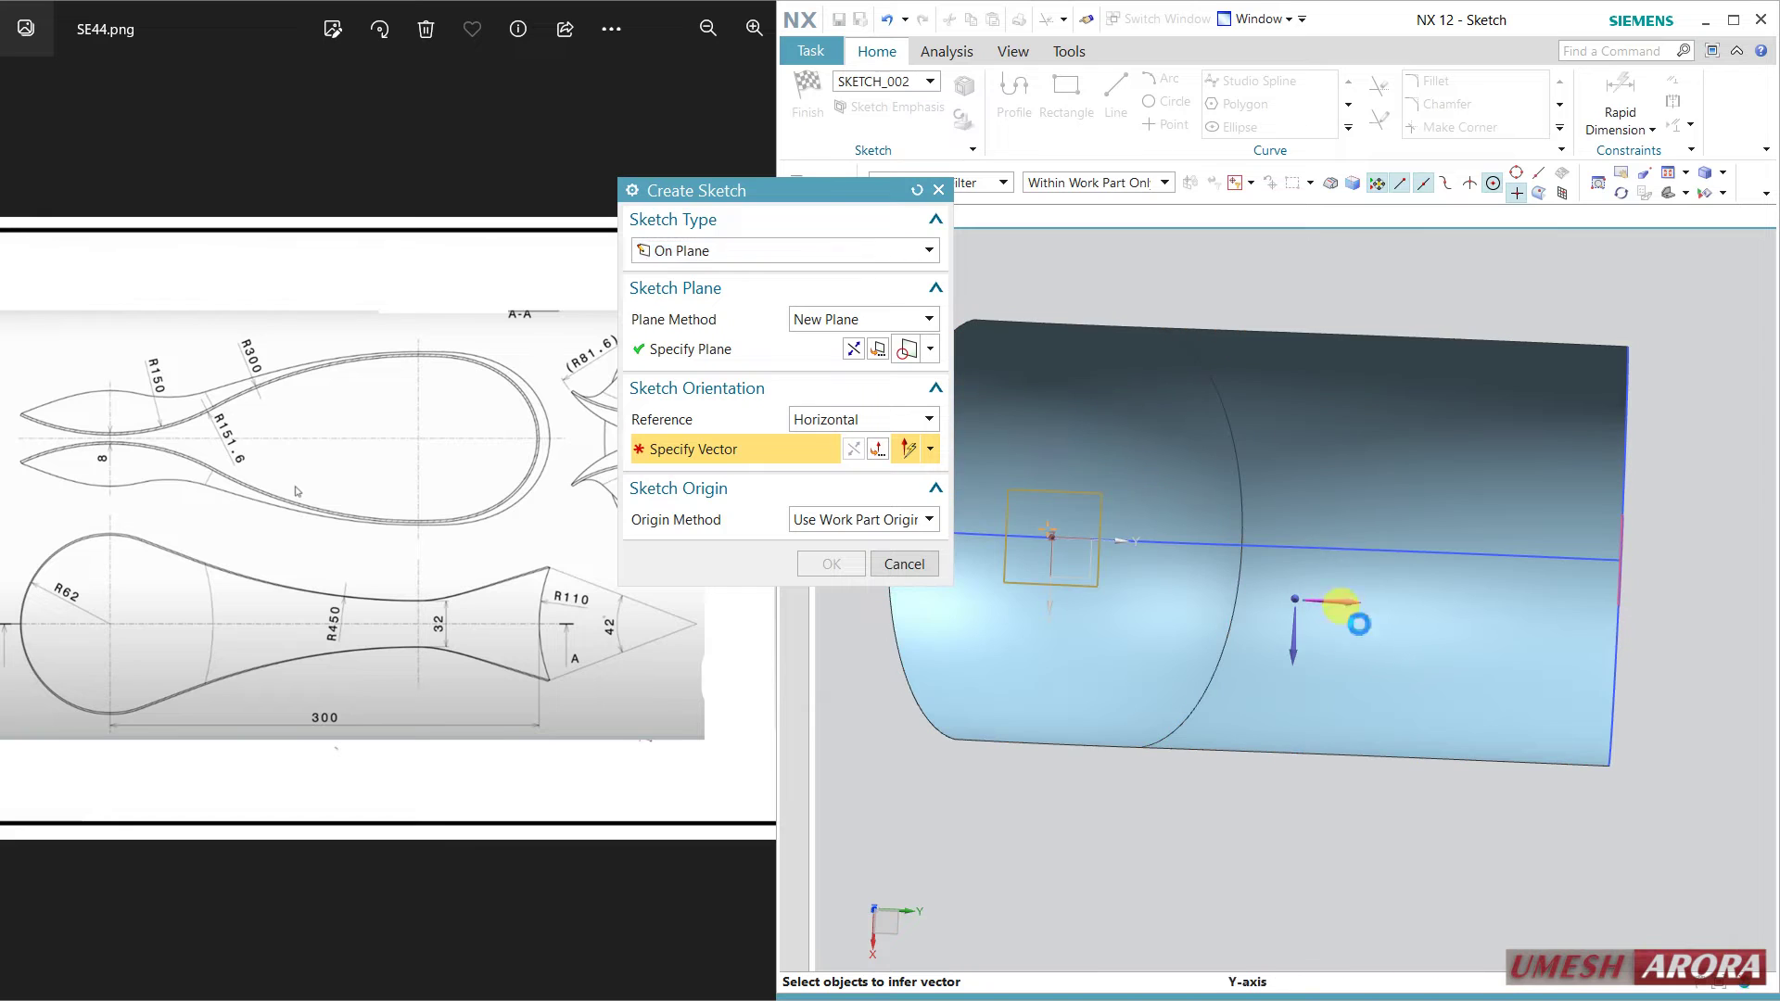
middle_click_drag(1291, 763, 1291, 769)
middle_click(1291, 769)
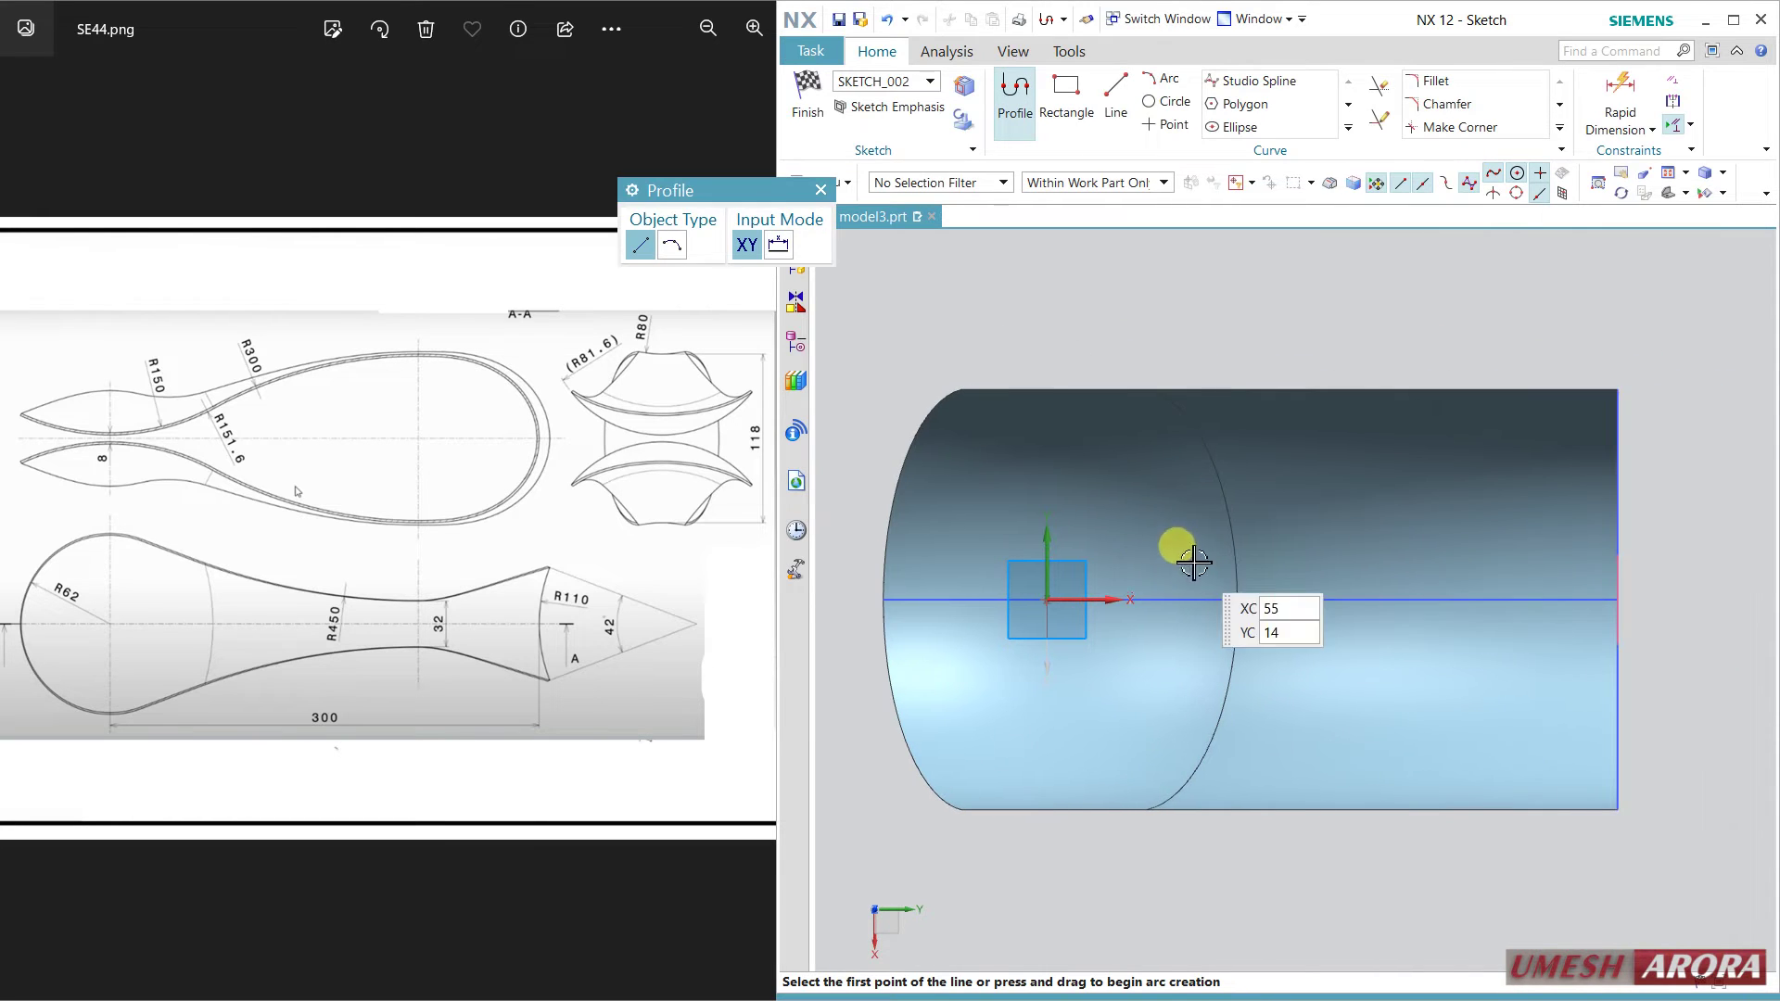
Draw a 124 mm diameter circle centred on the sketch origin.
left_click(1167, 102)
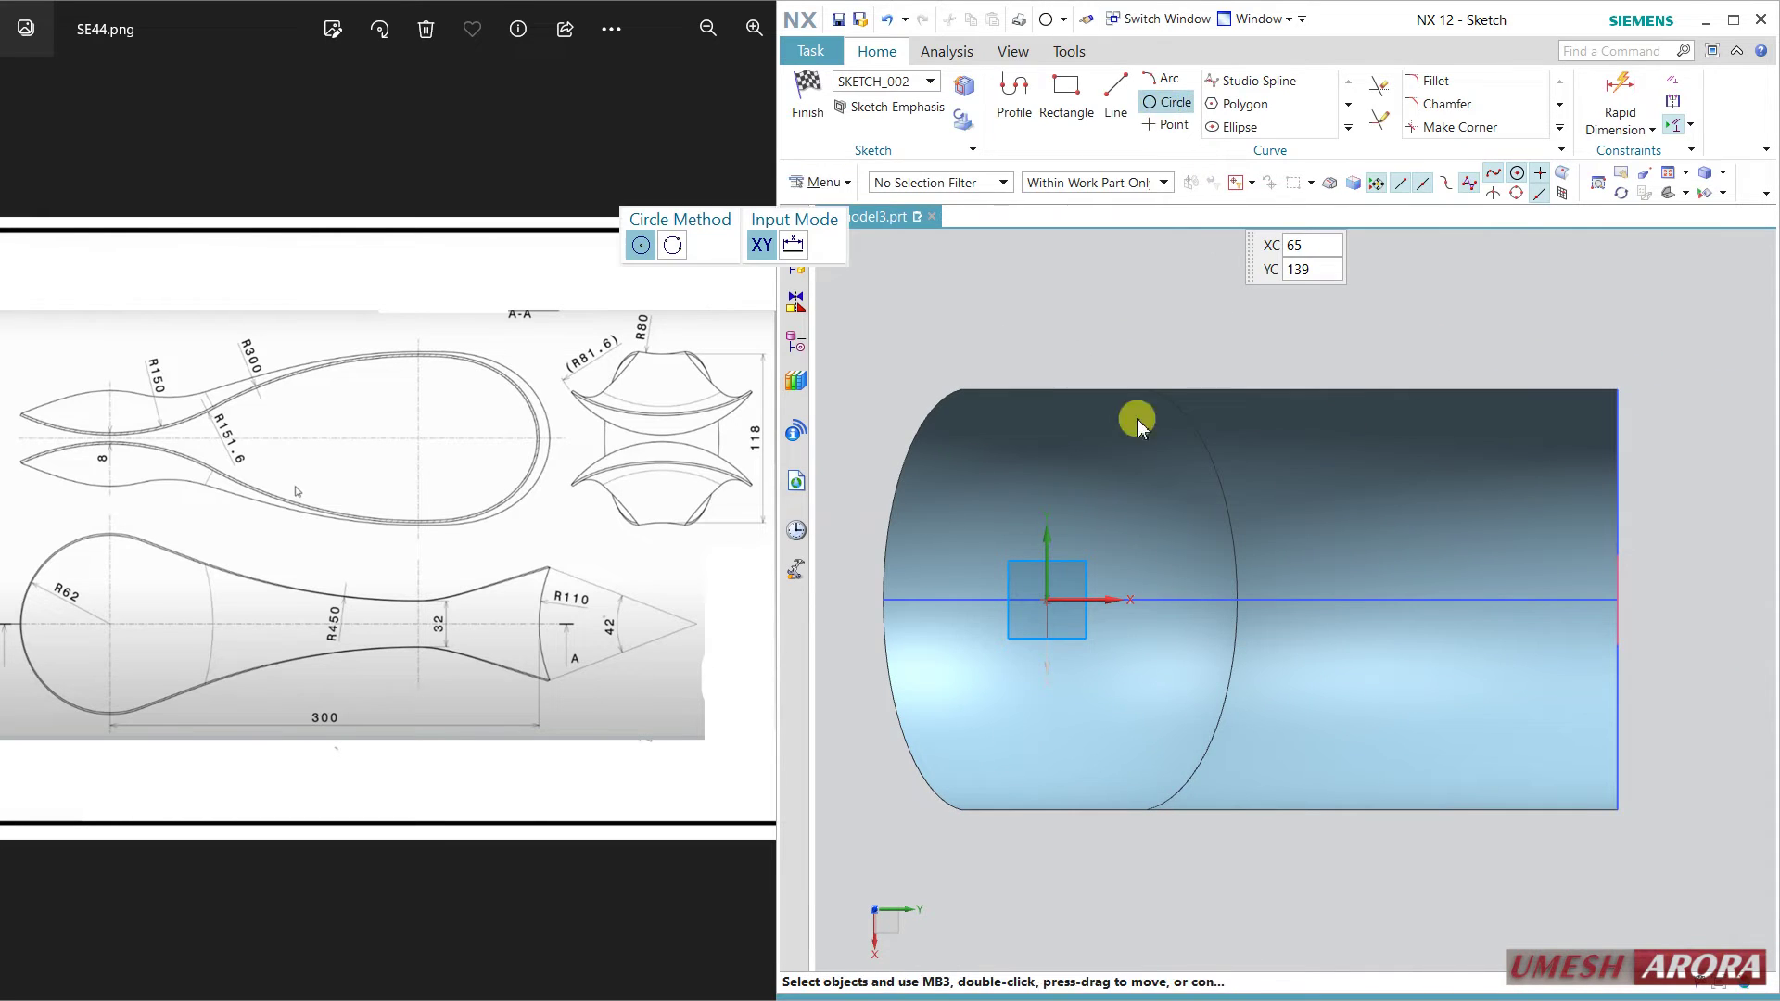
left_click(1046, 599)
type("62*2")
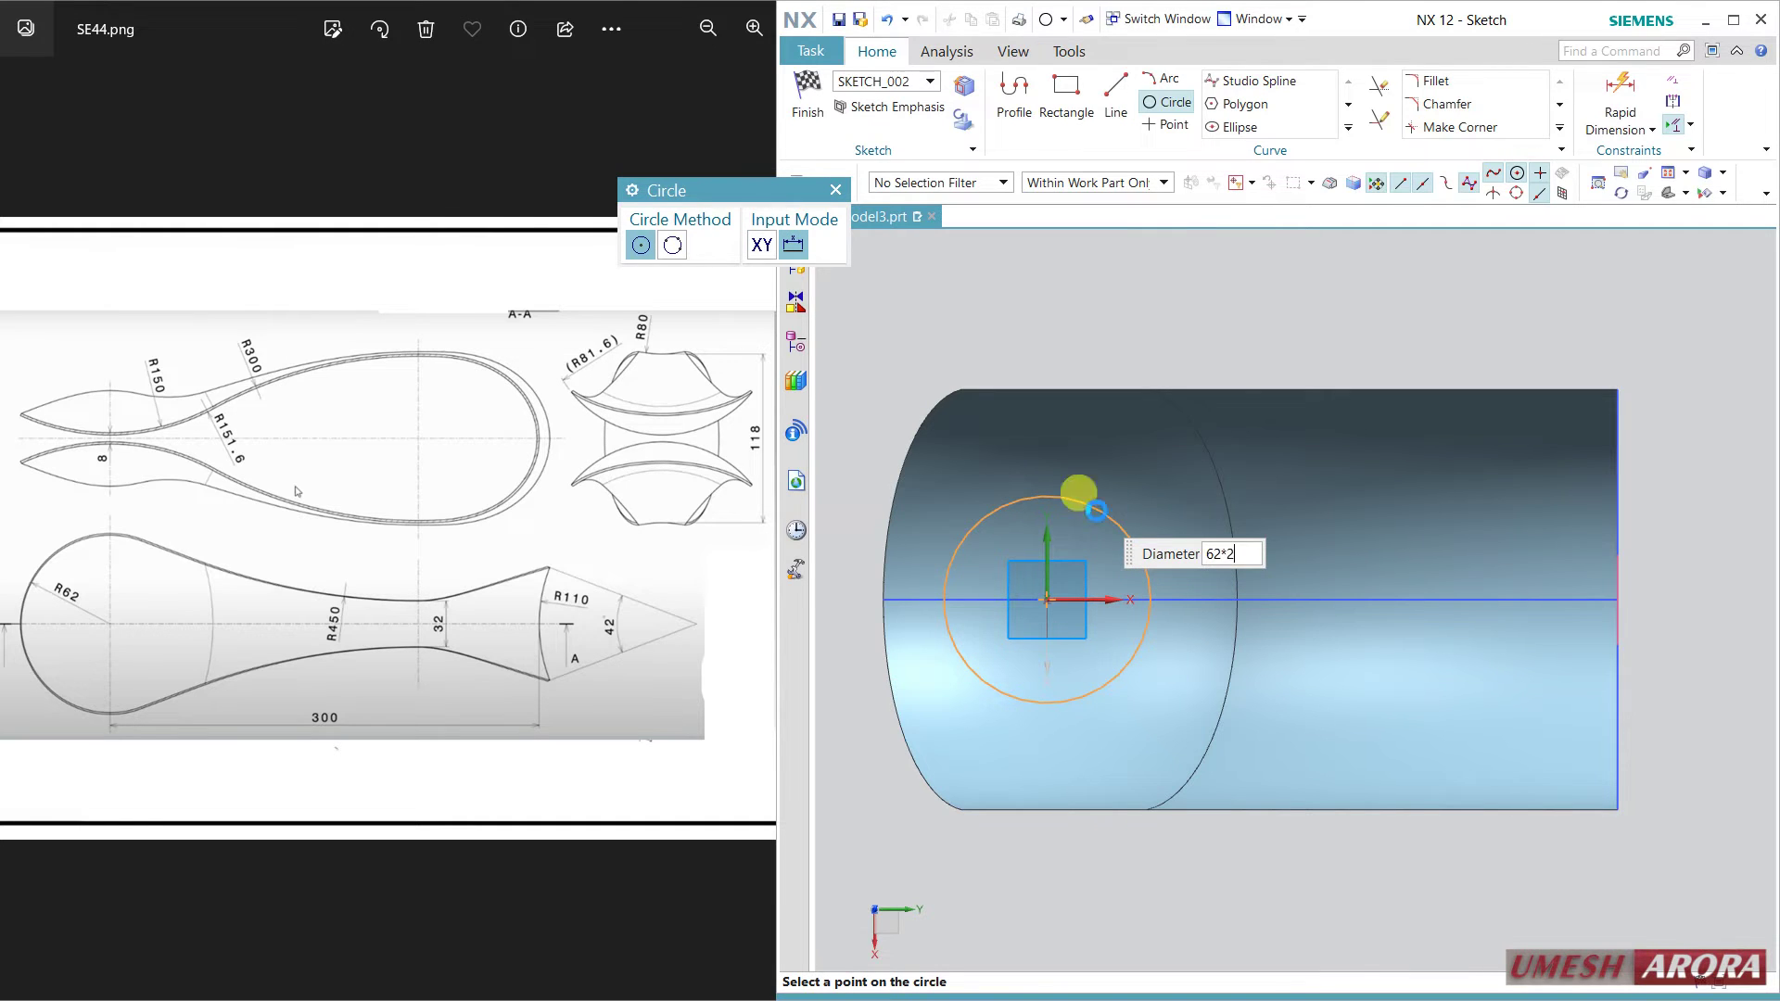
key("Return")
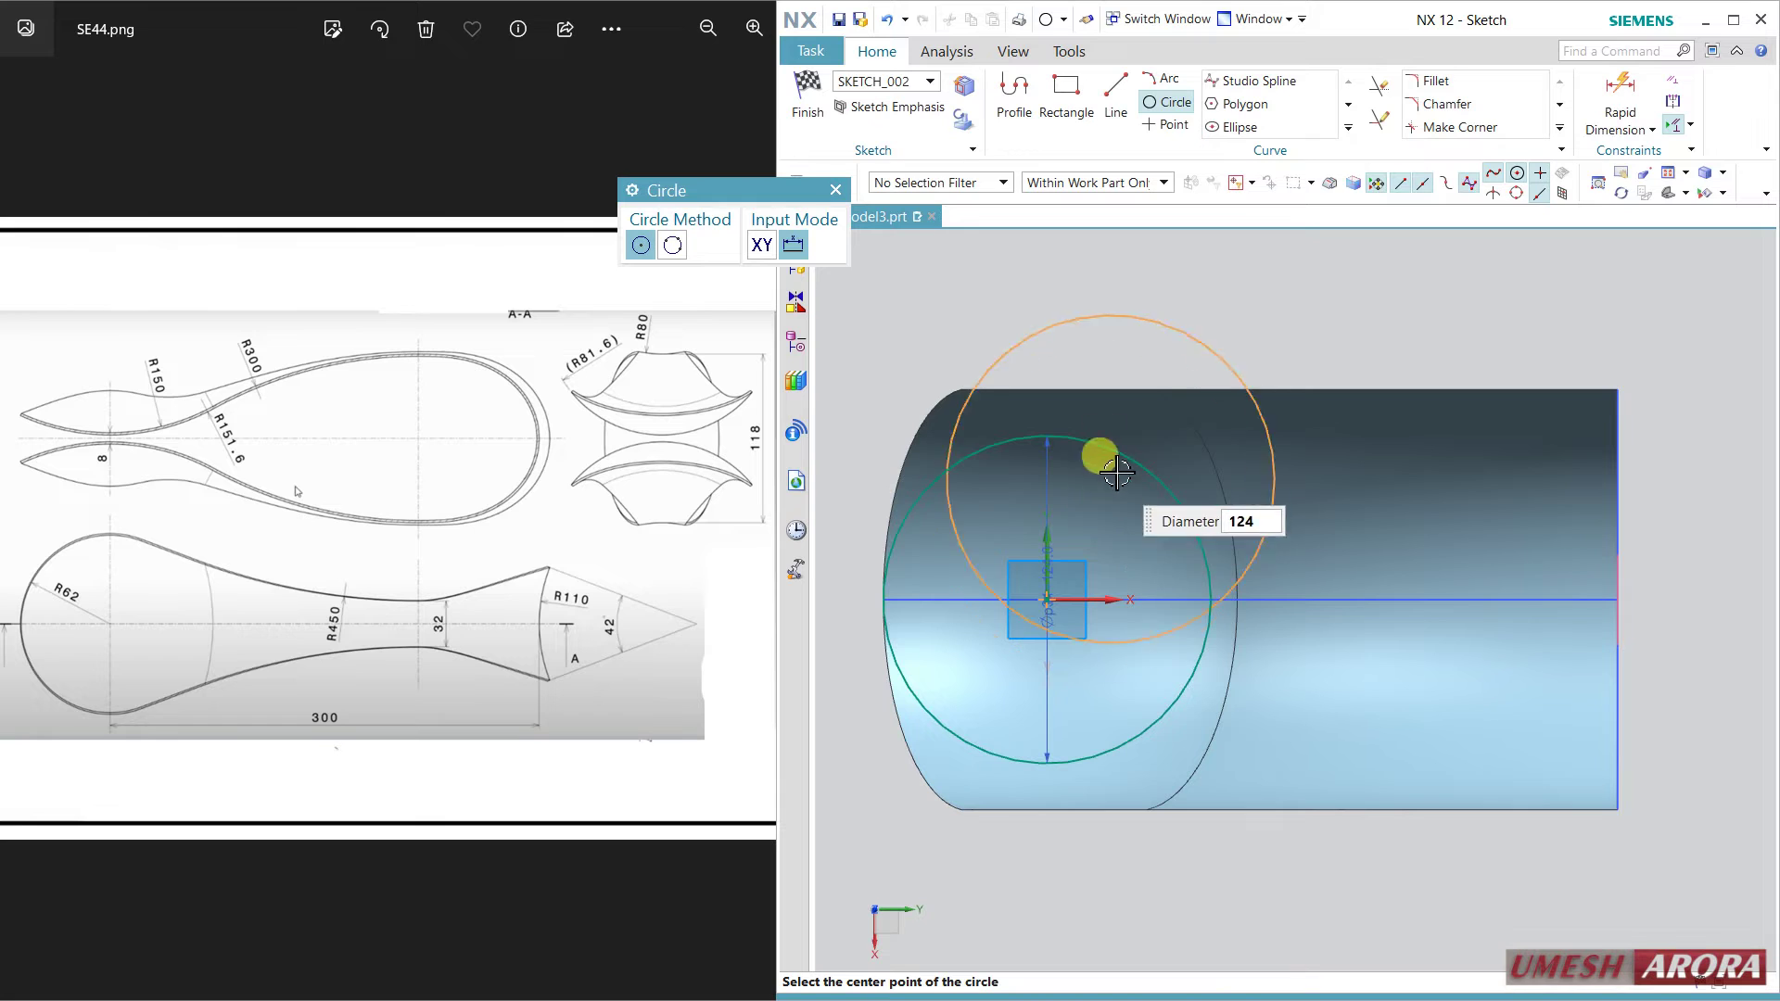
key("Escape")
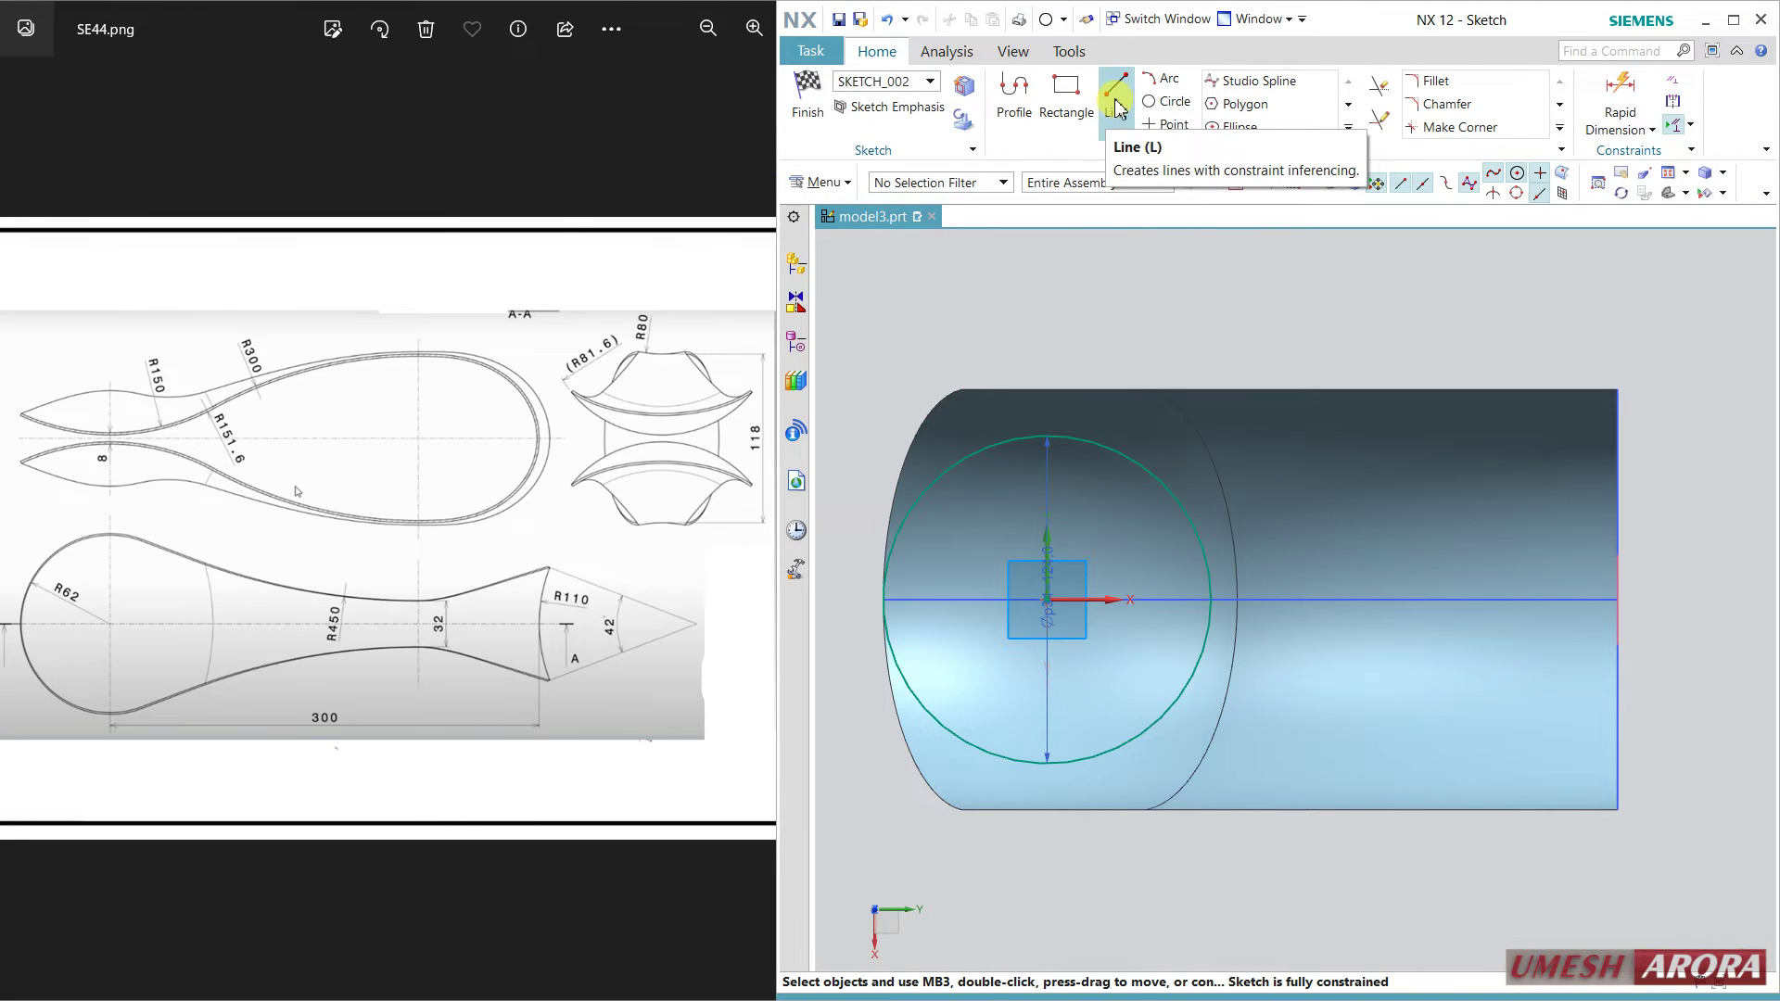
Draw a vertical end line at the right axis midpoint and an arc from its top to the circle.
left_click(1114, 111)
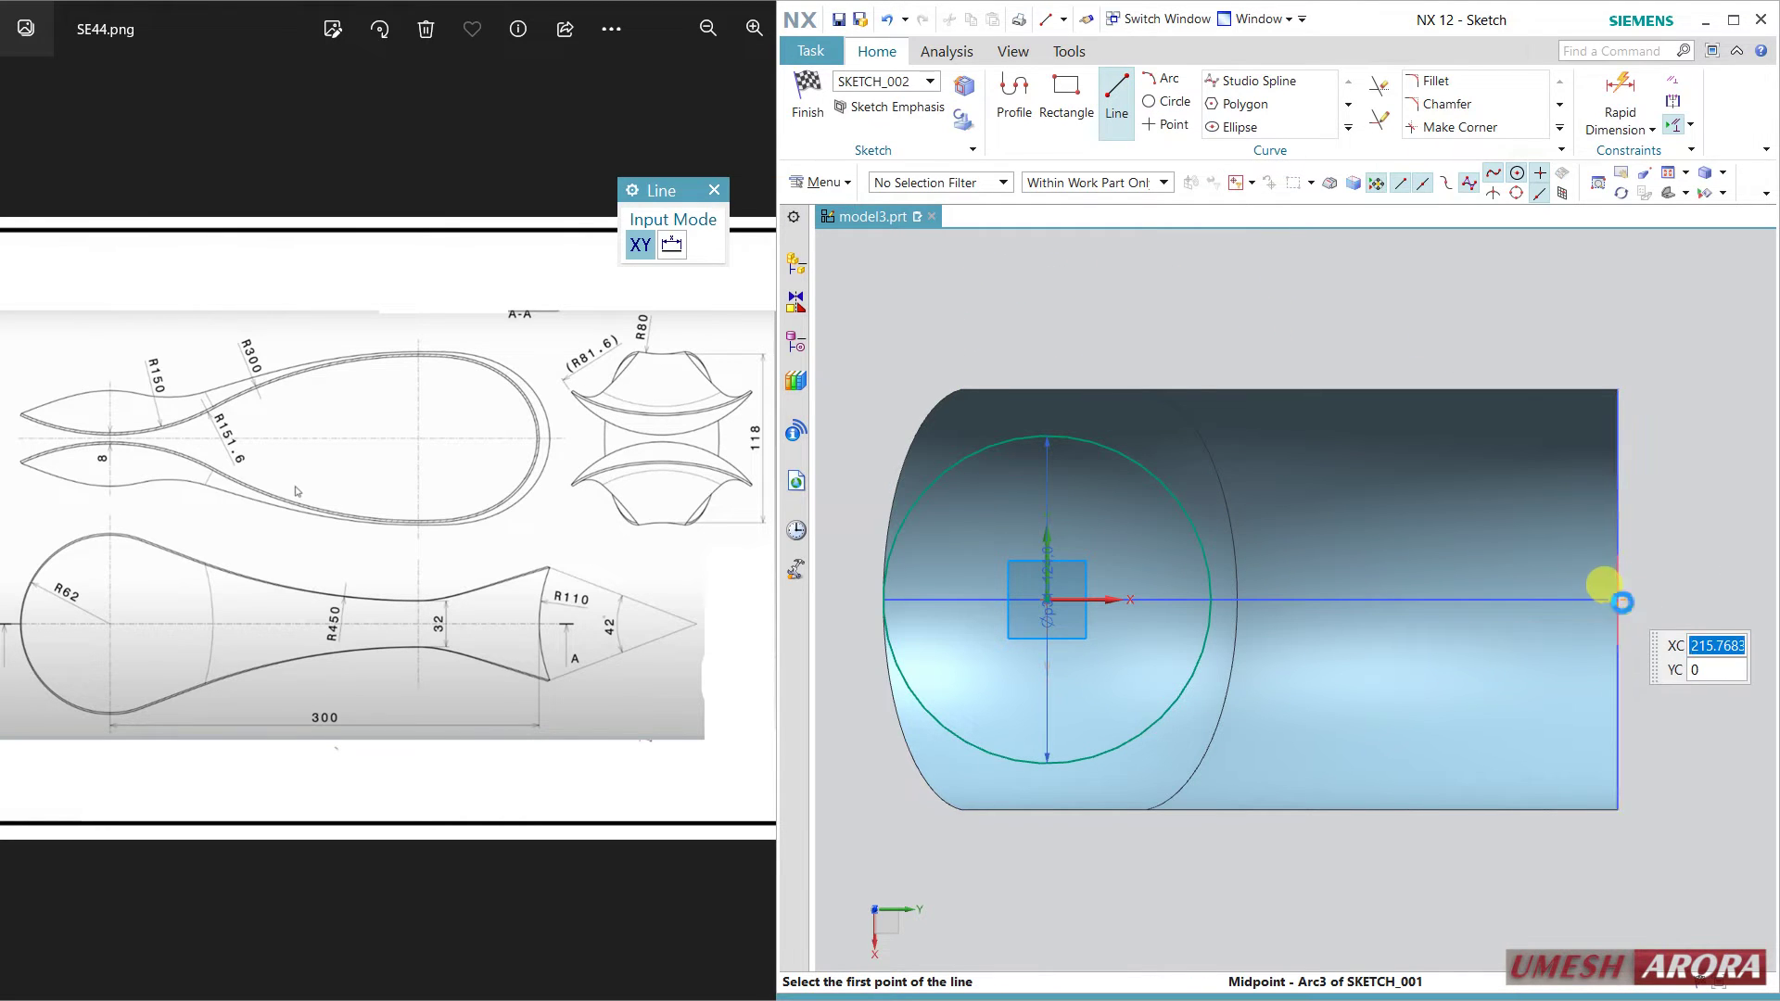
left_click(1620, 599)
left_click(1619, 536)
key("Escape")
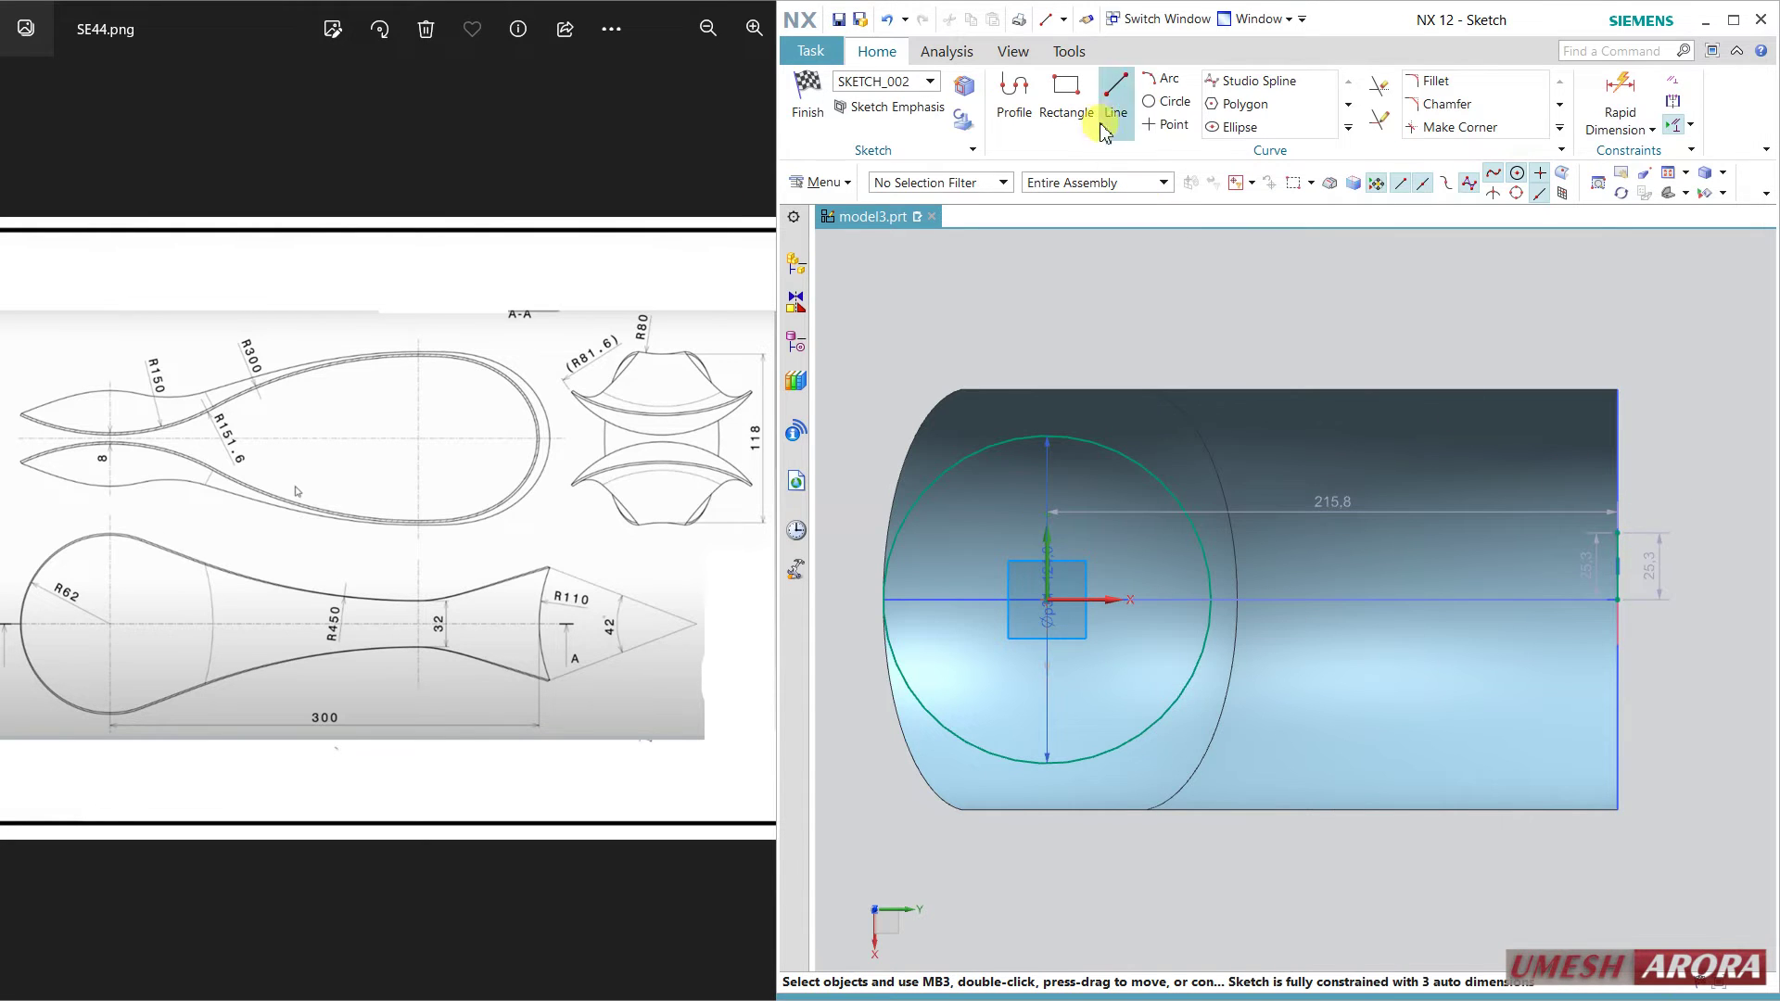
left_click(1163, 81)
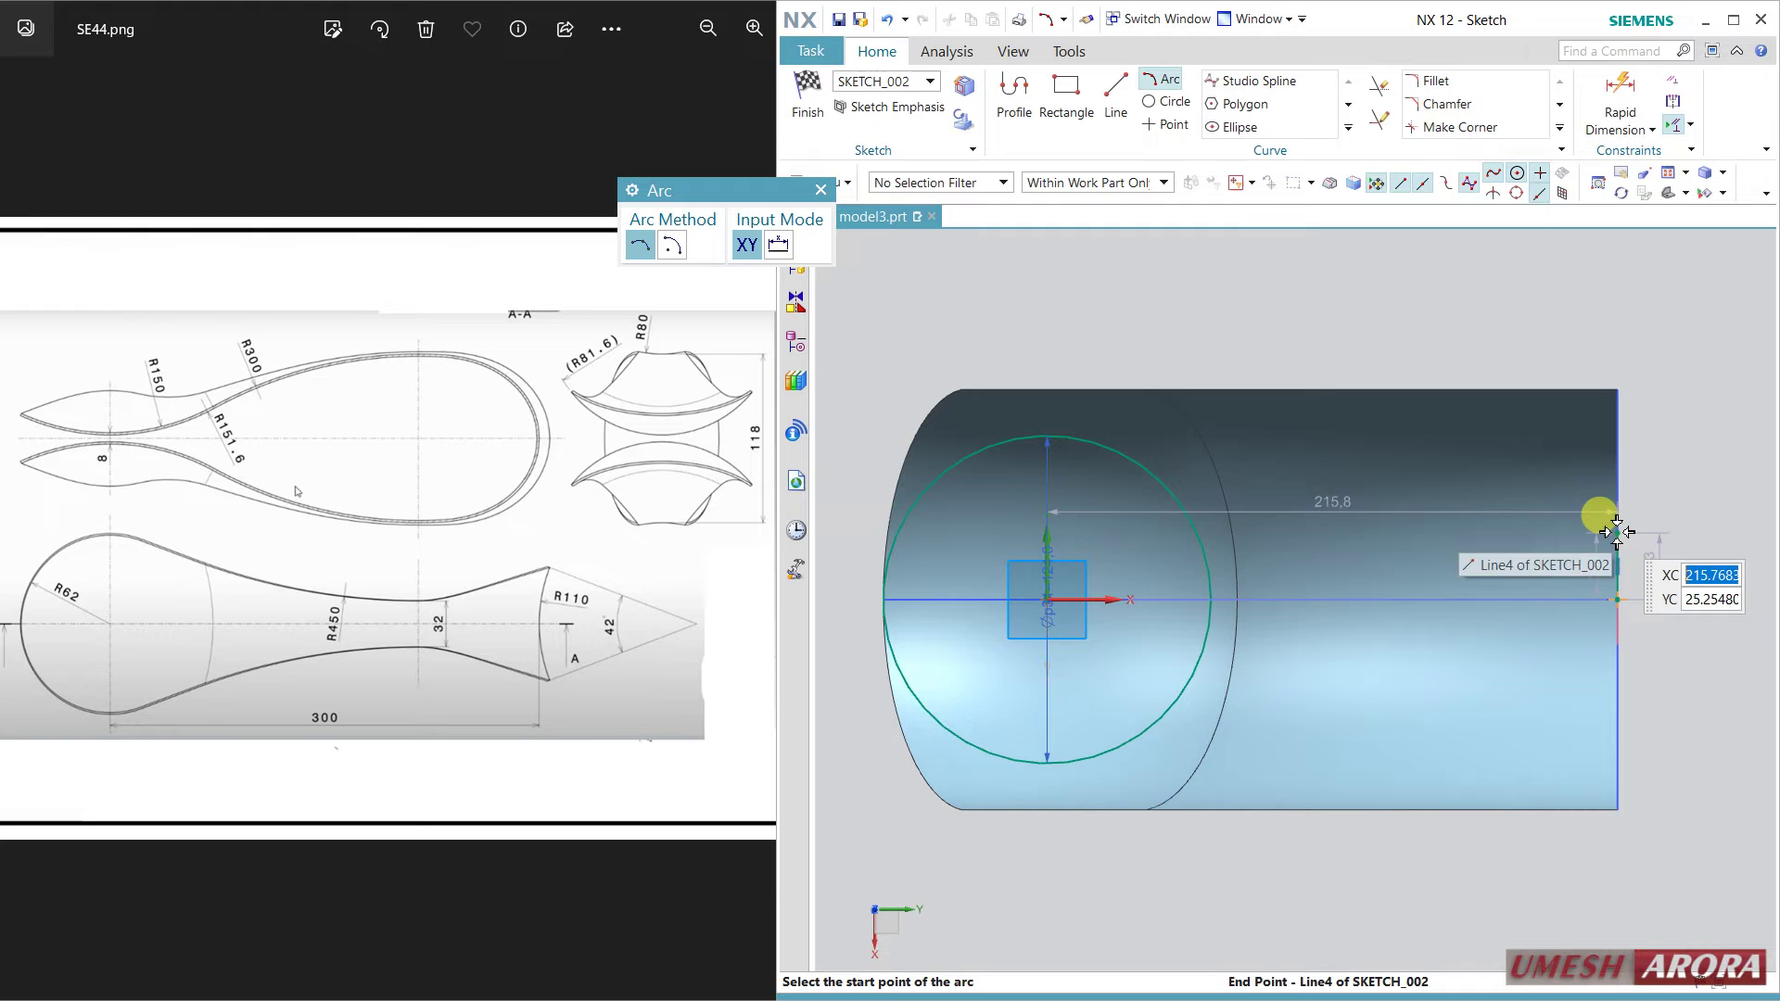
left_click(1618, 532)
left_click(1133, 454)
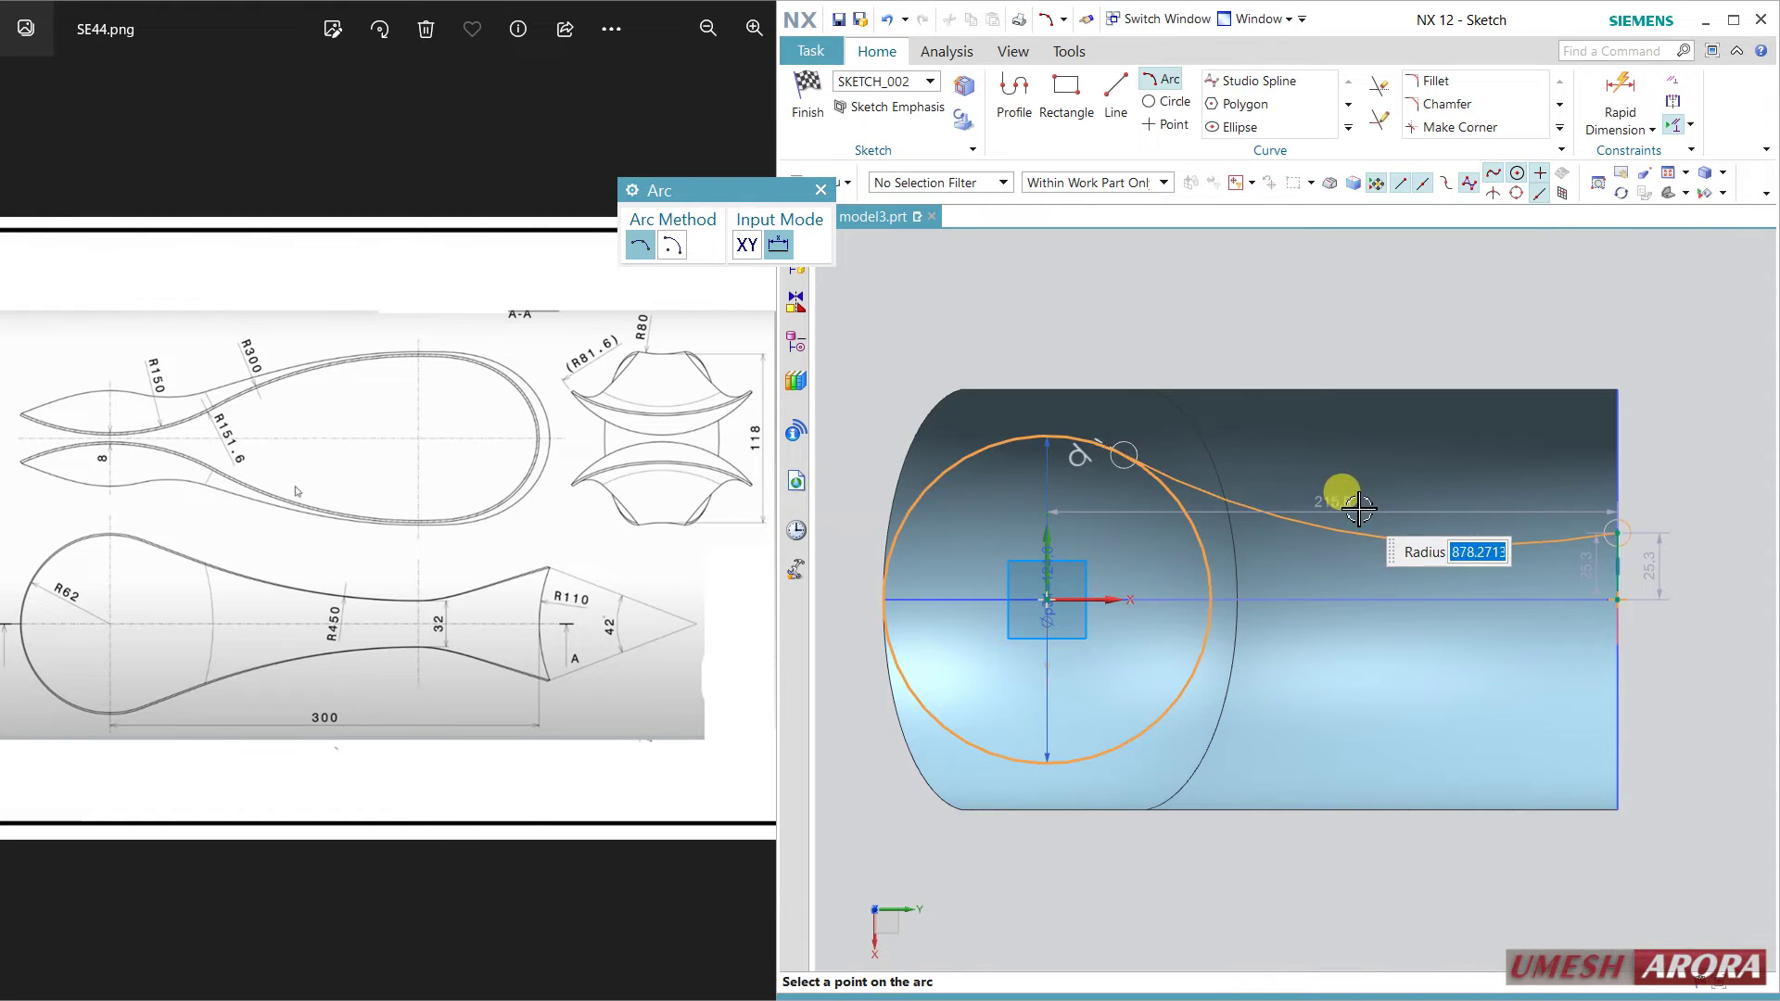
left_click(1342, 501)
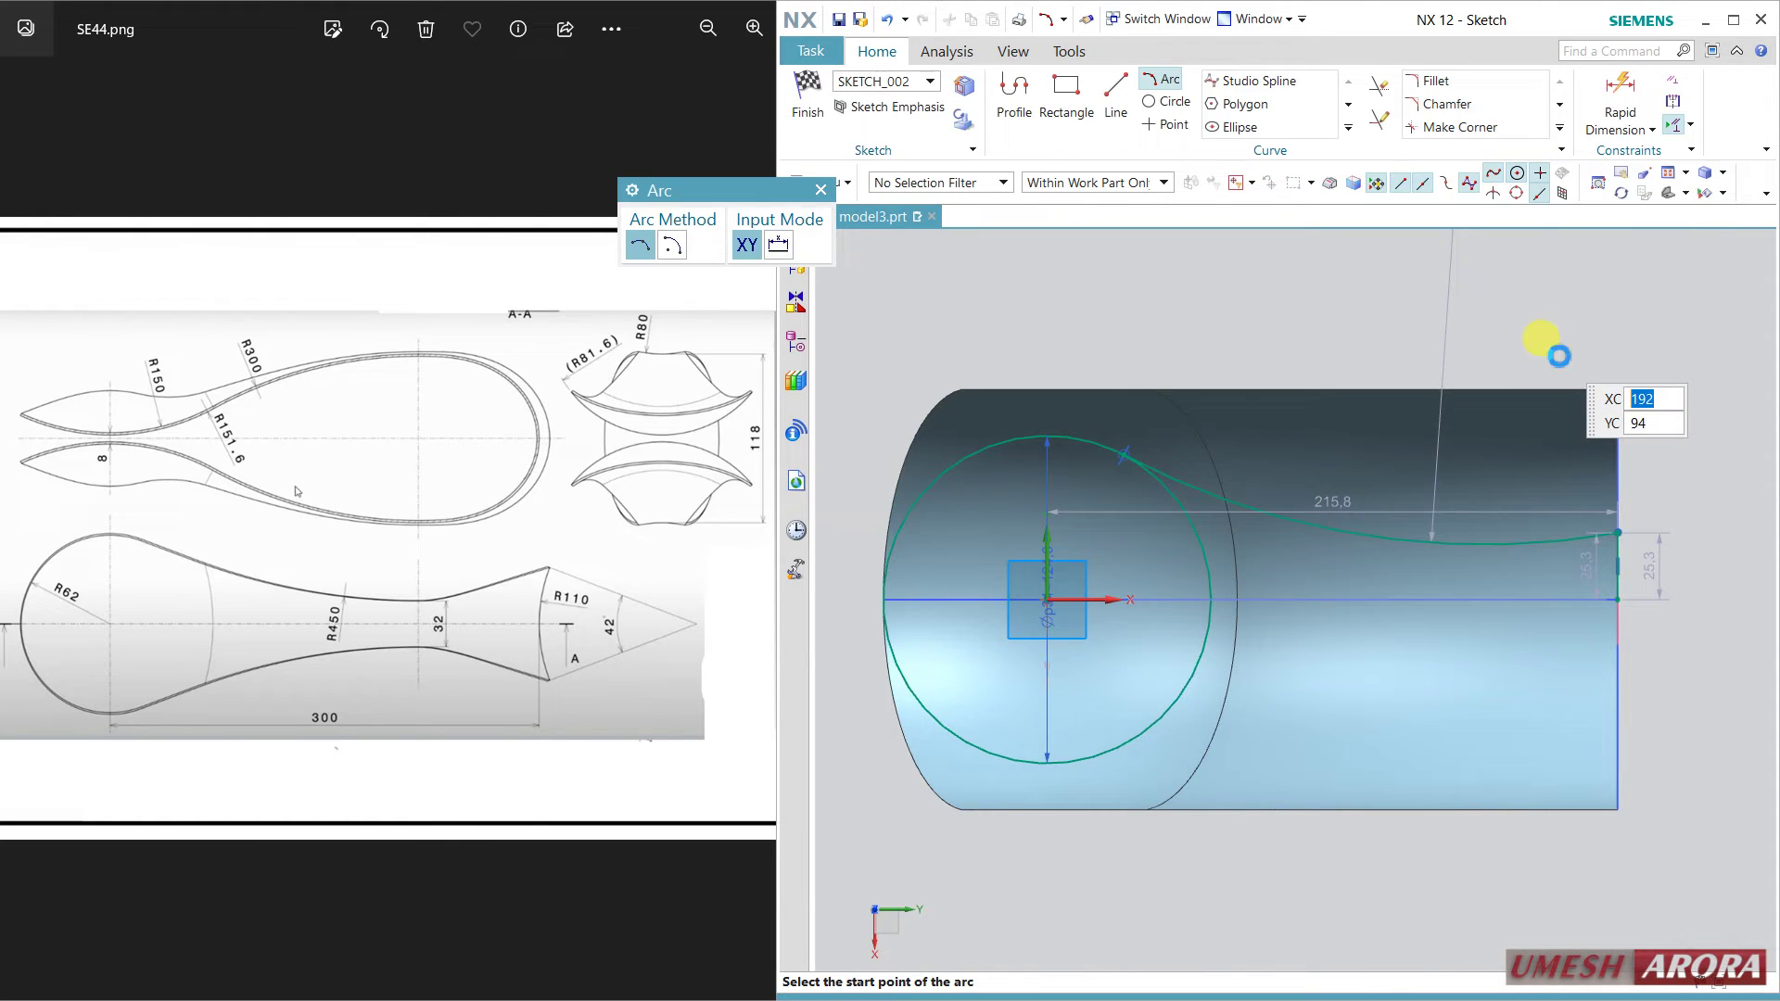
key("Escape")
Set the arc radius to 450 and the end line to 16, deleting the redundant 215.8 dimension.
double_click(1445, 319)
type("450")
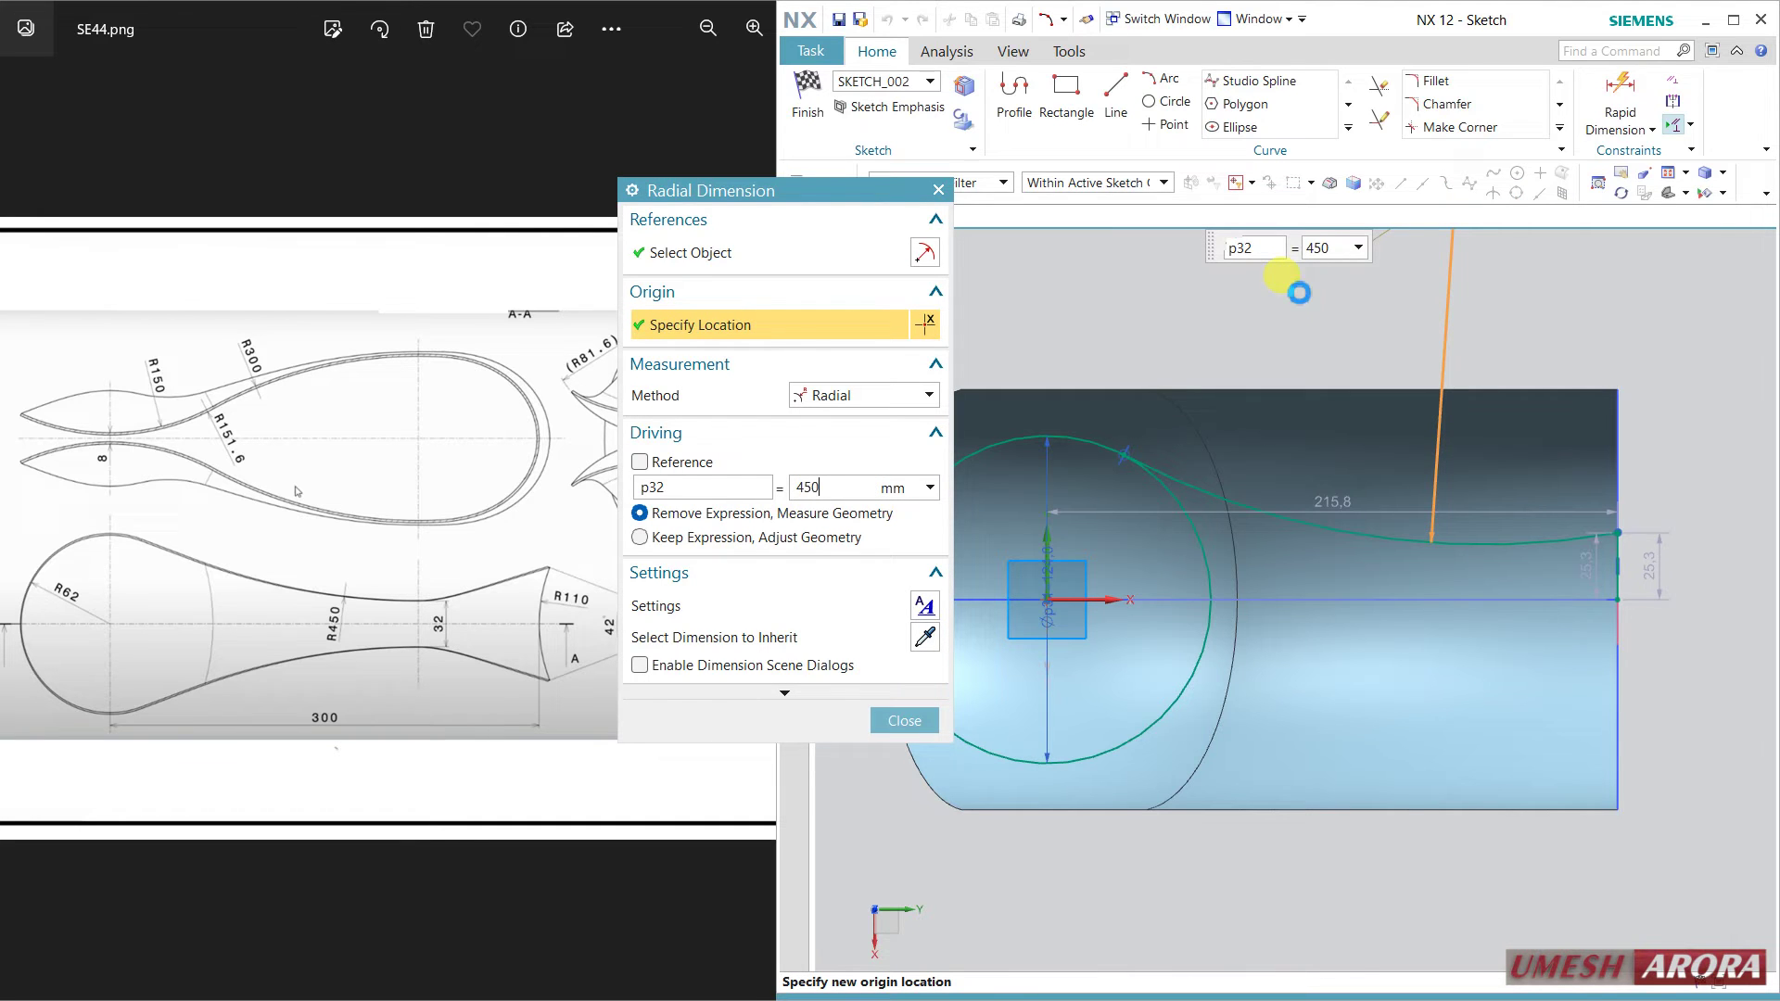
key("Return")
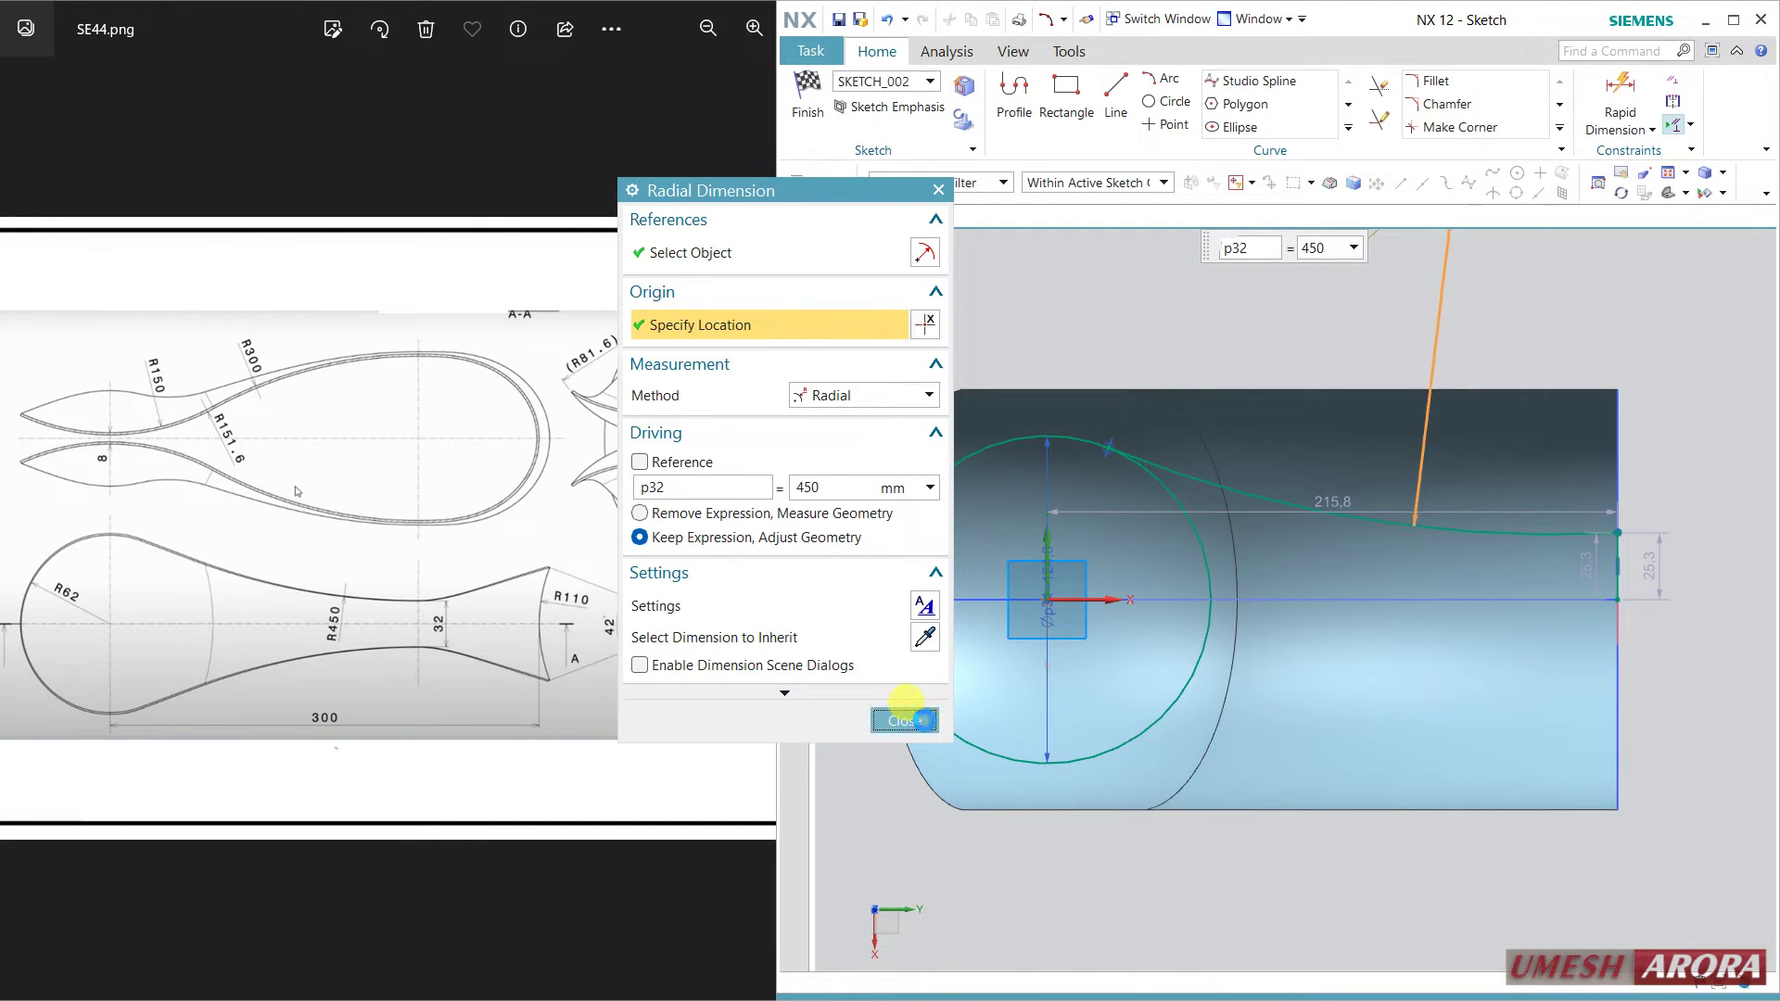
left_click(911, 721)
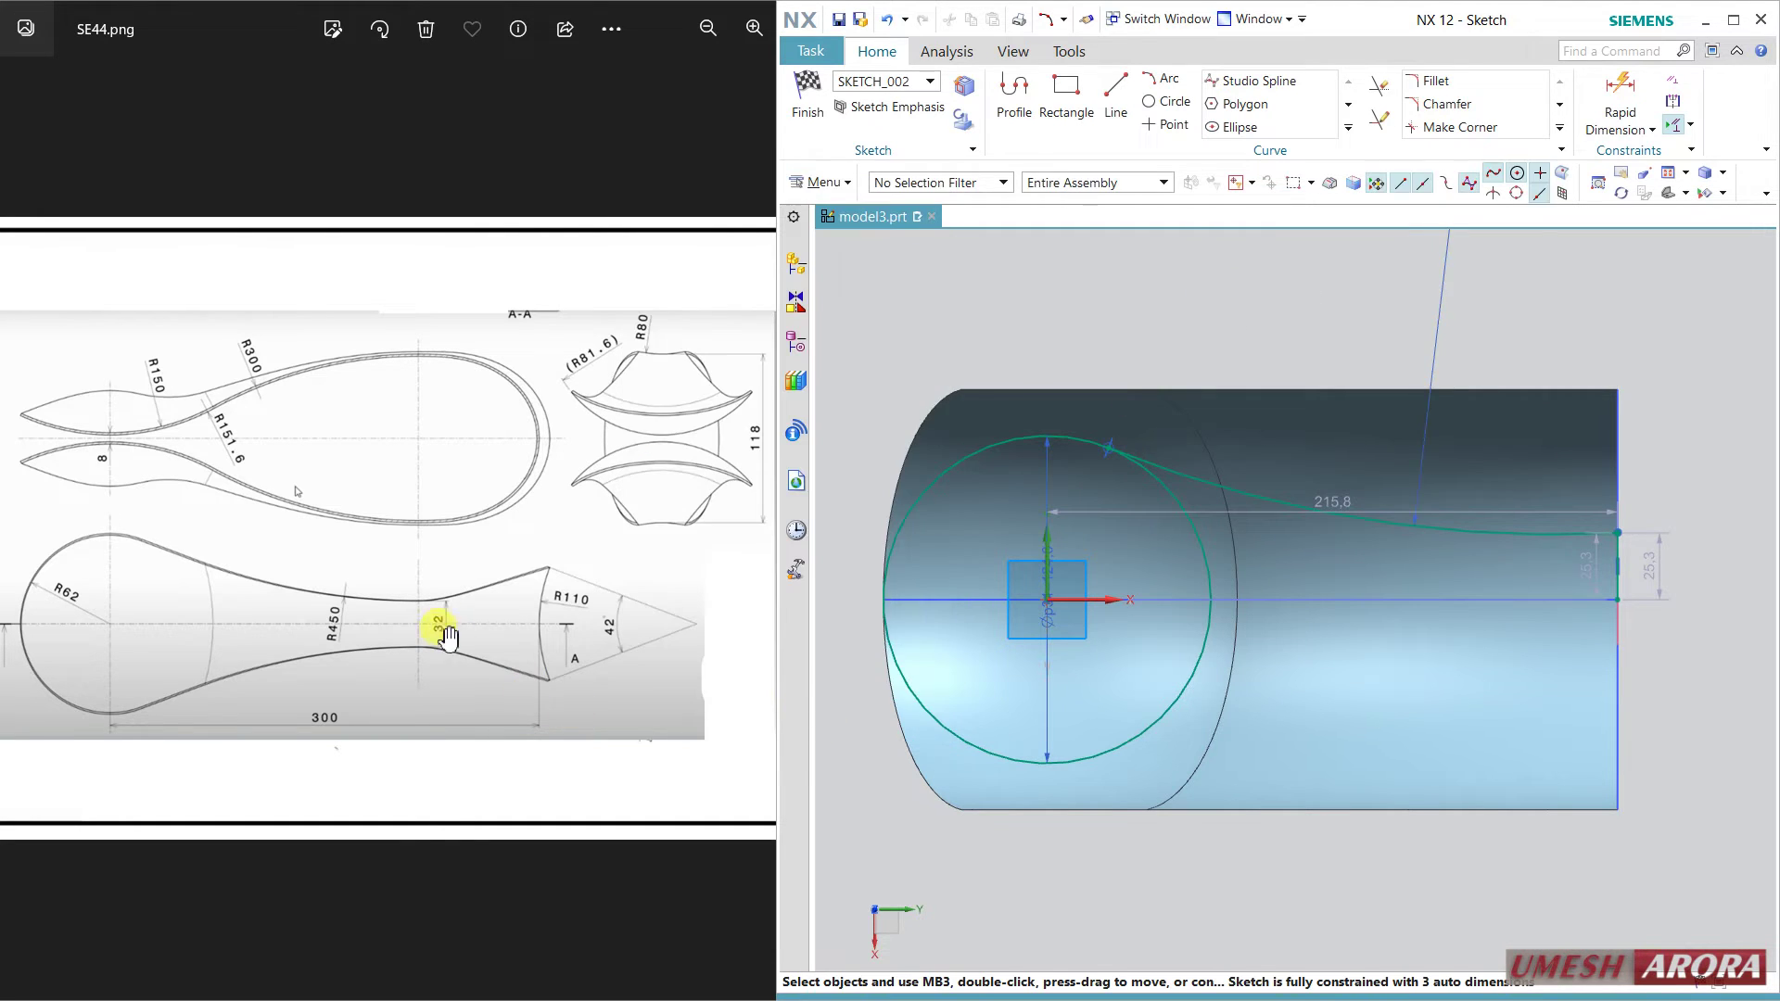
double_click(1663, 569)
type("16")
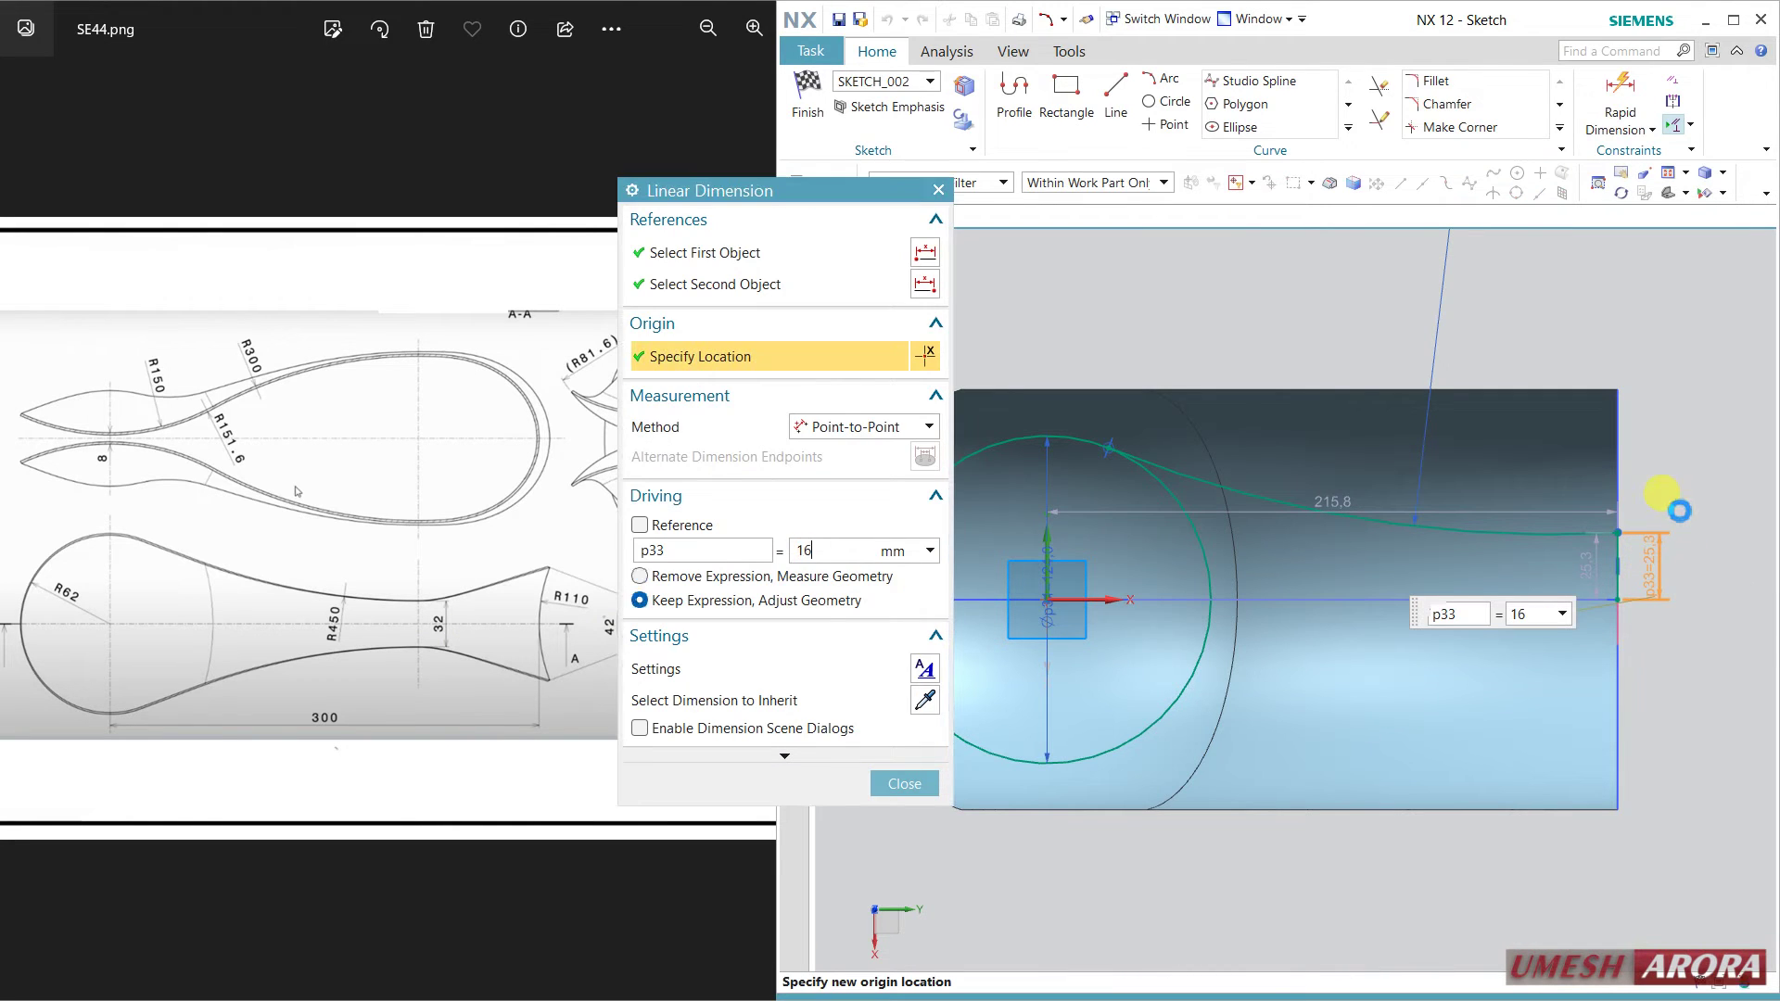
key("Return")
left_click(1595, 552)
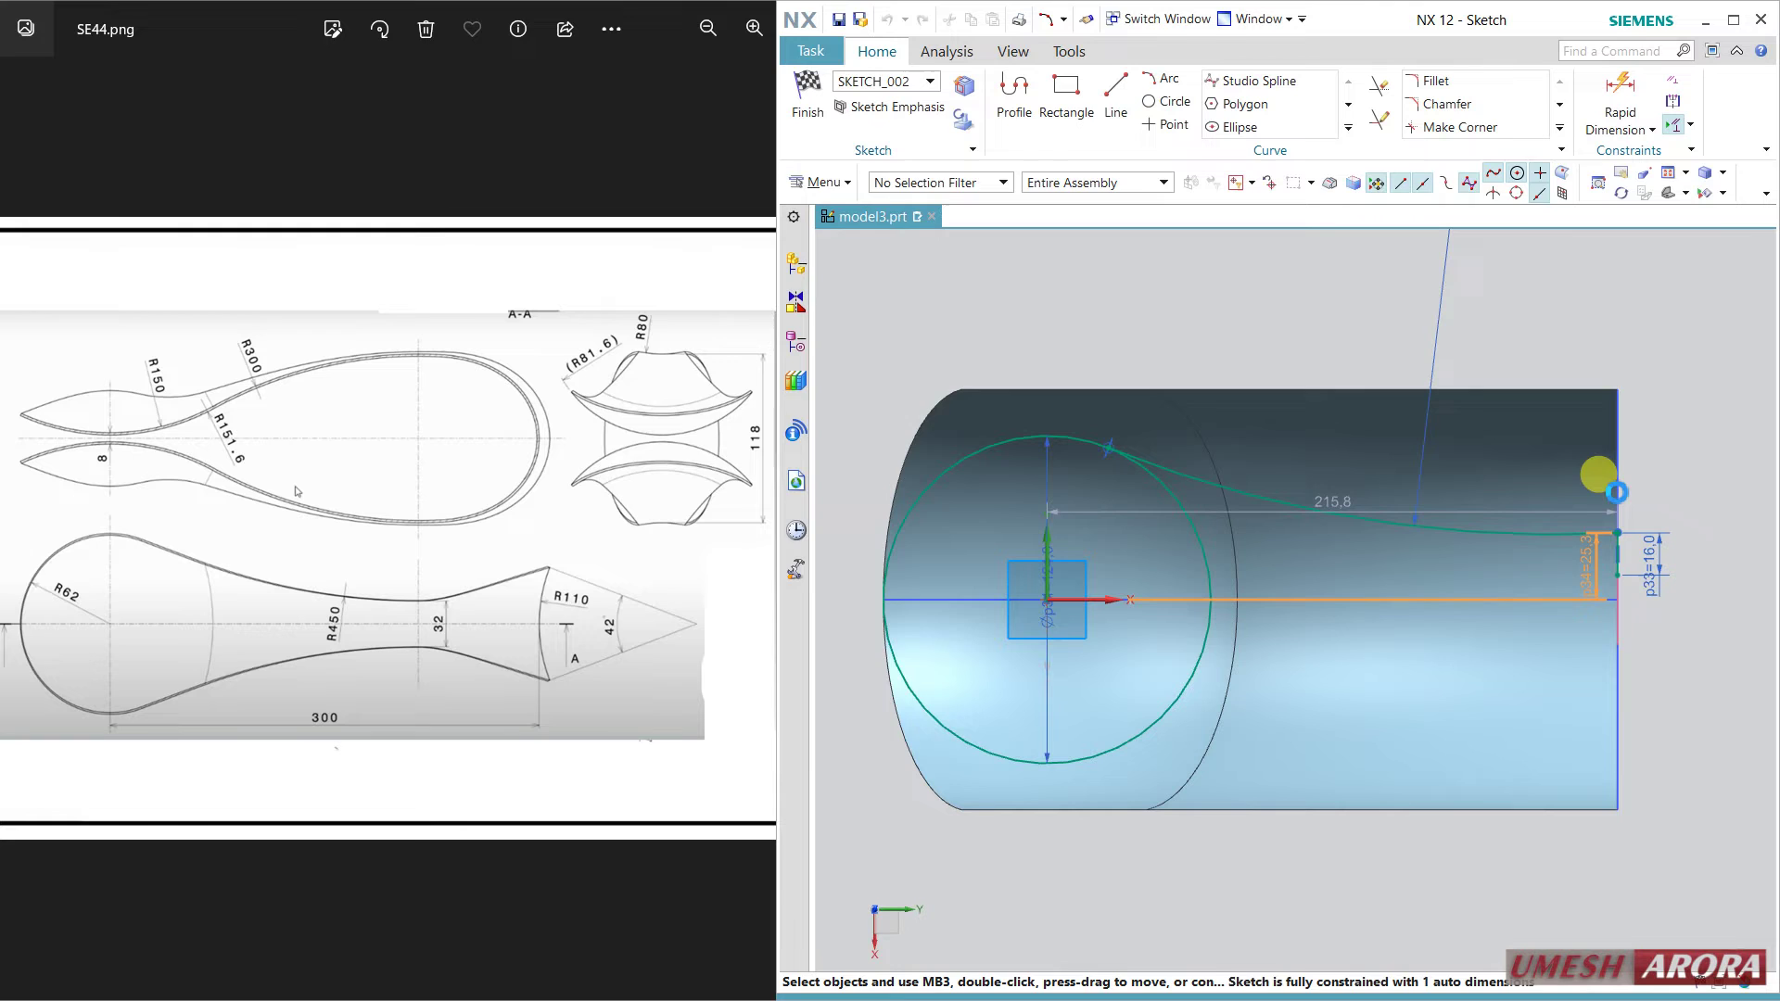
left_click(1602, 482)
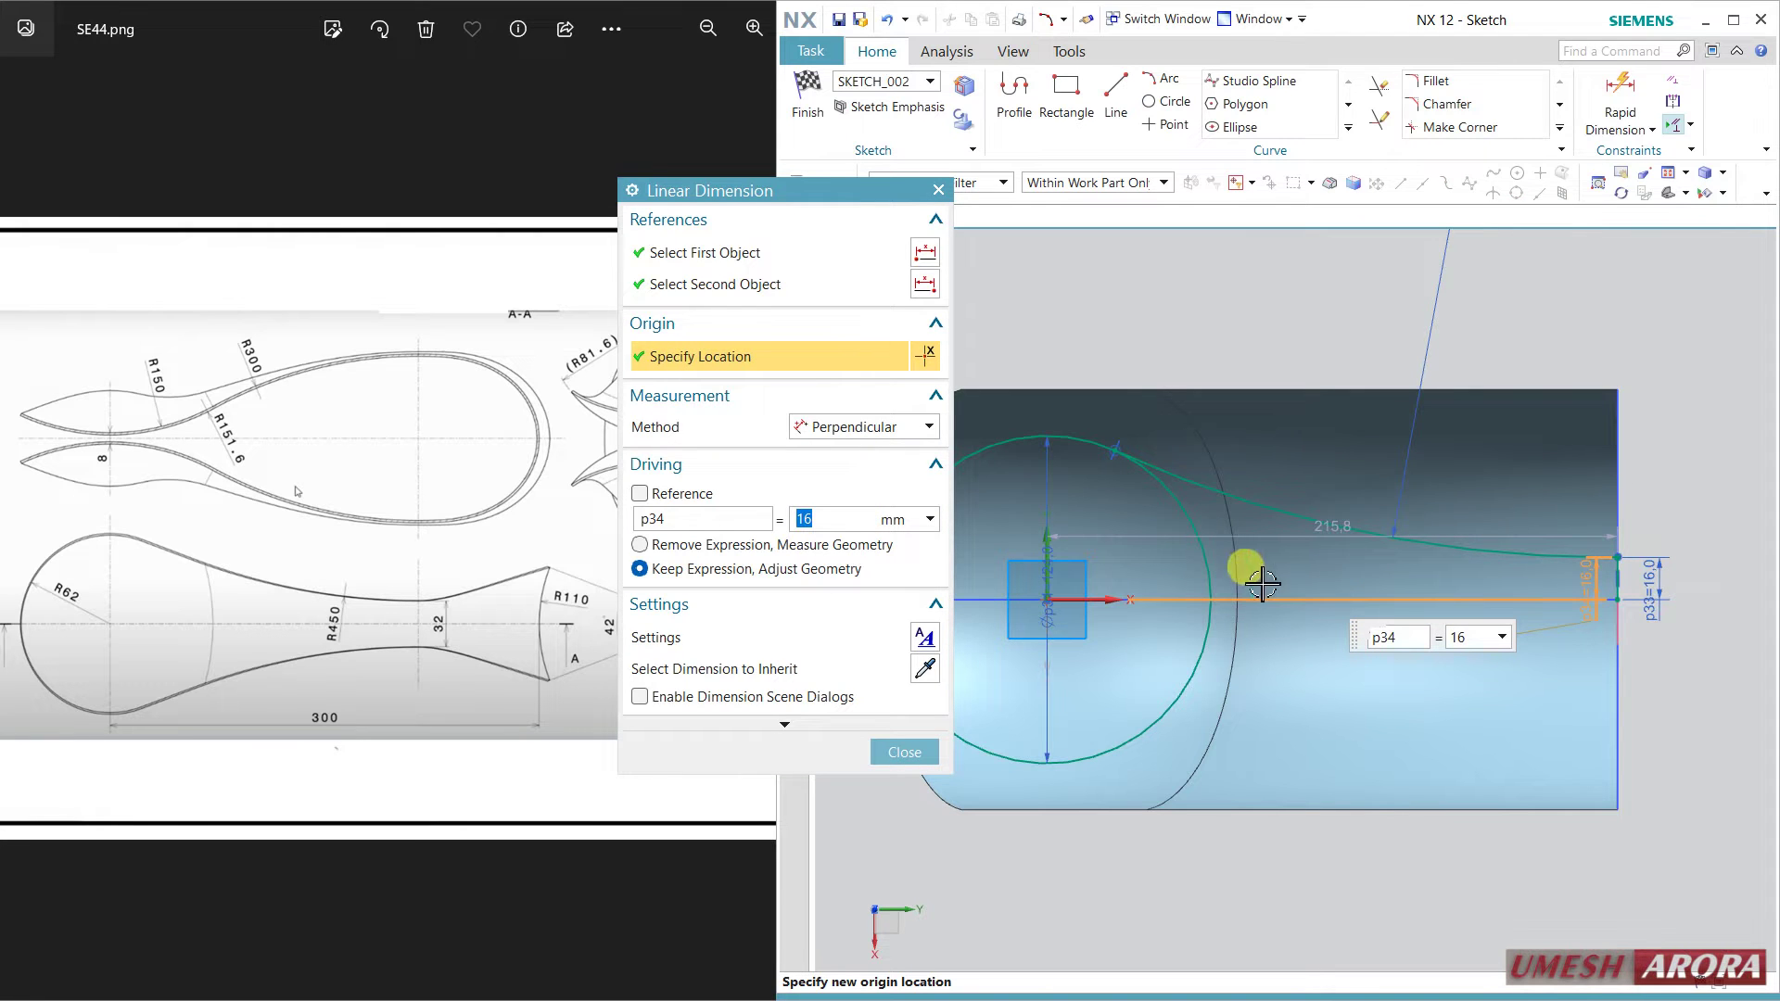
left_click(904, 751)
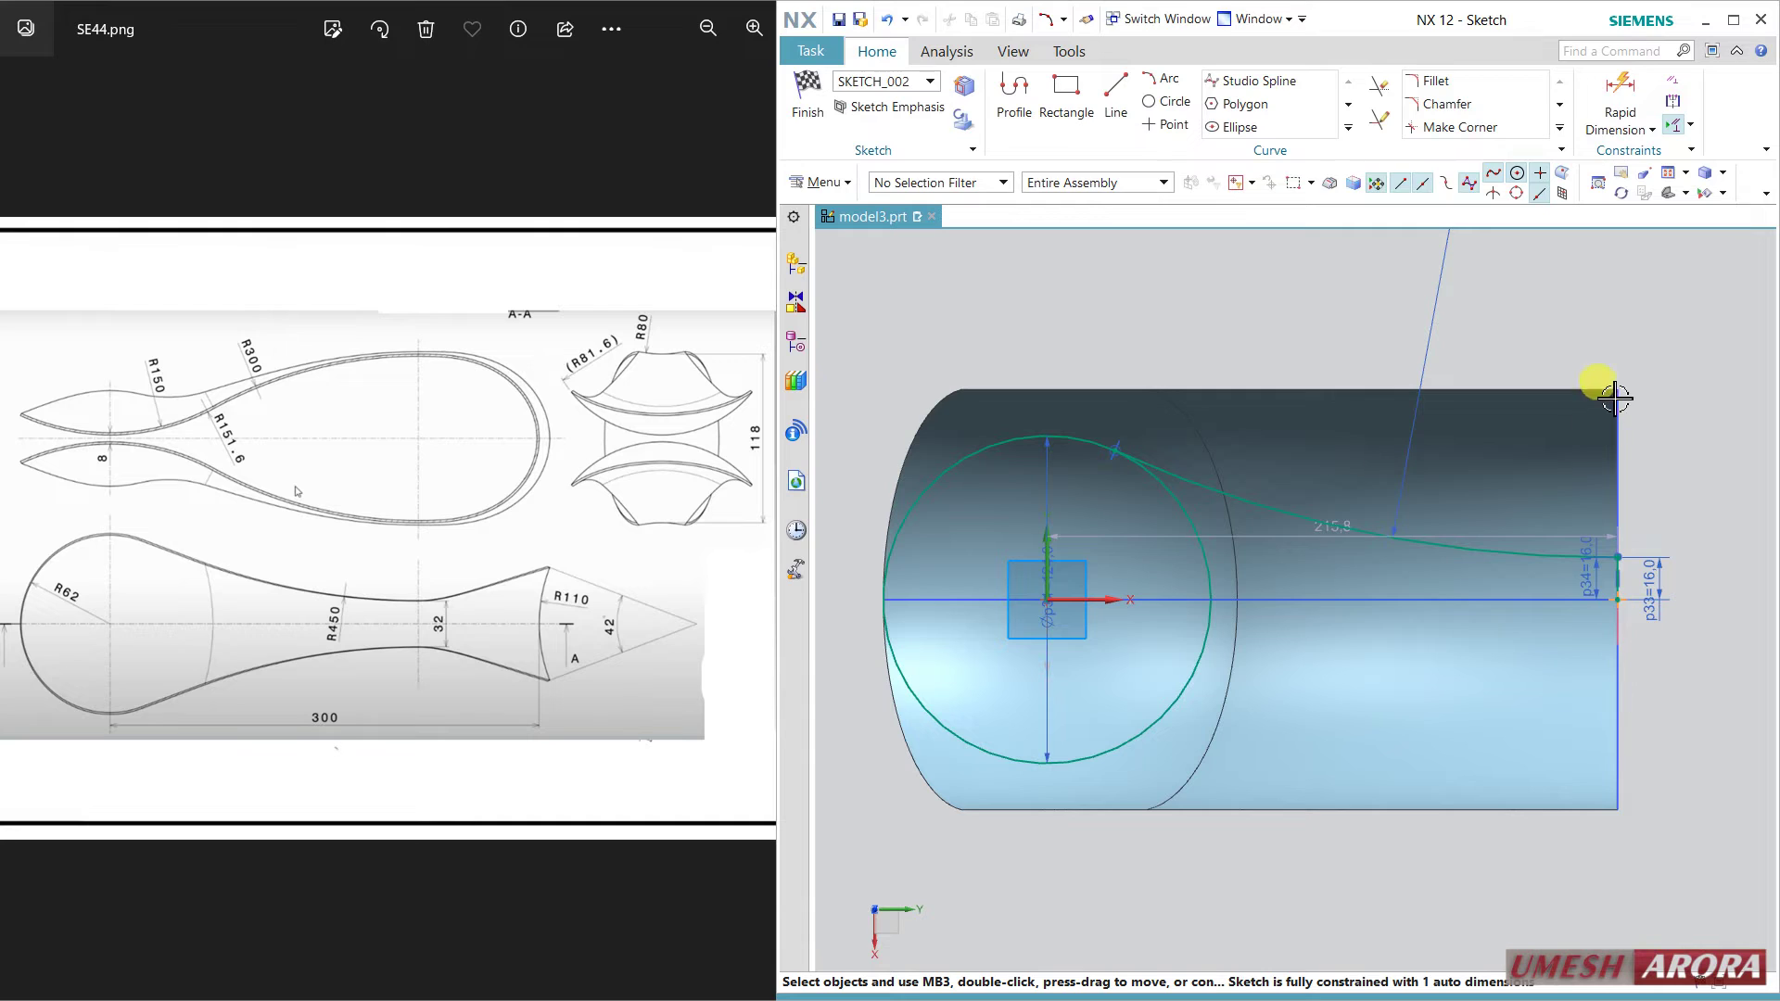
left_click(1621, 559)
left_click(1697, 721)
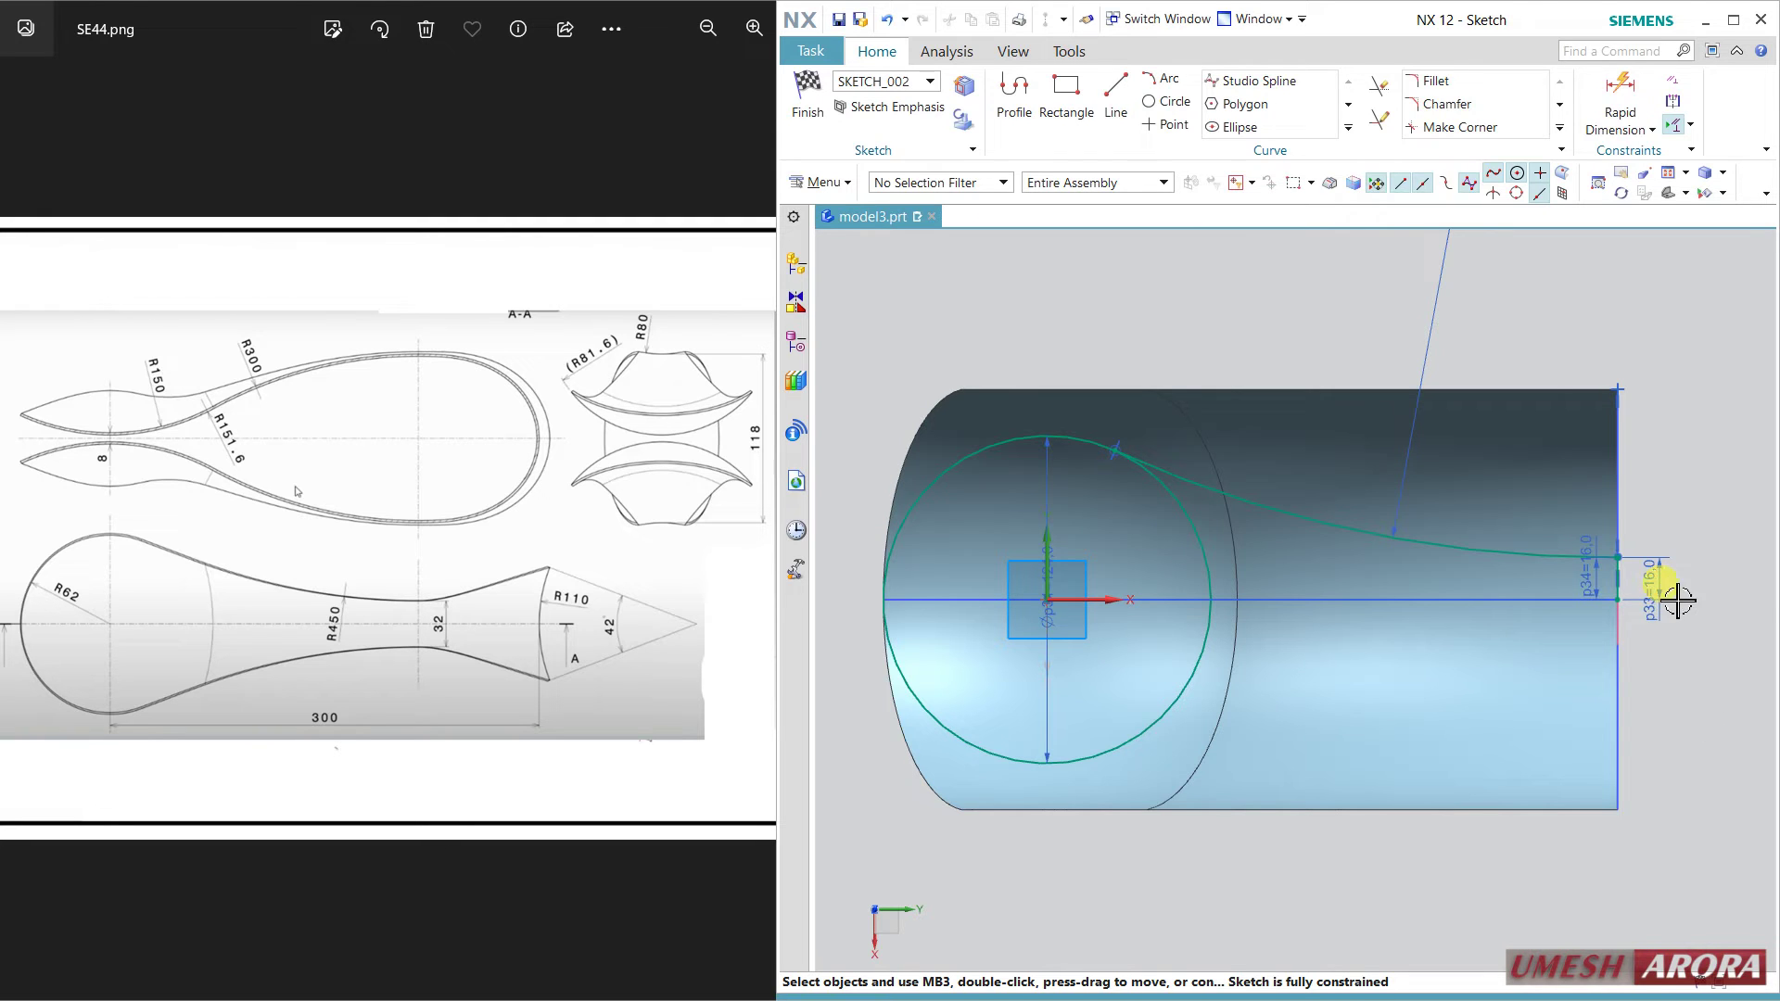
Mirror the R450 arc and the end line about the horizontal axis.
left_click(1347, 128)
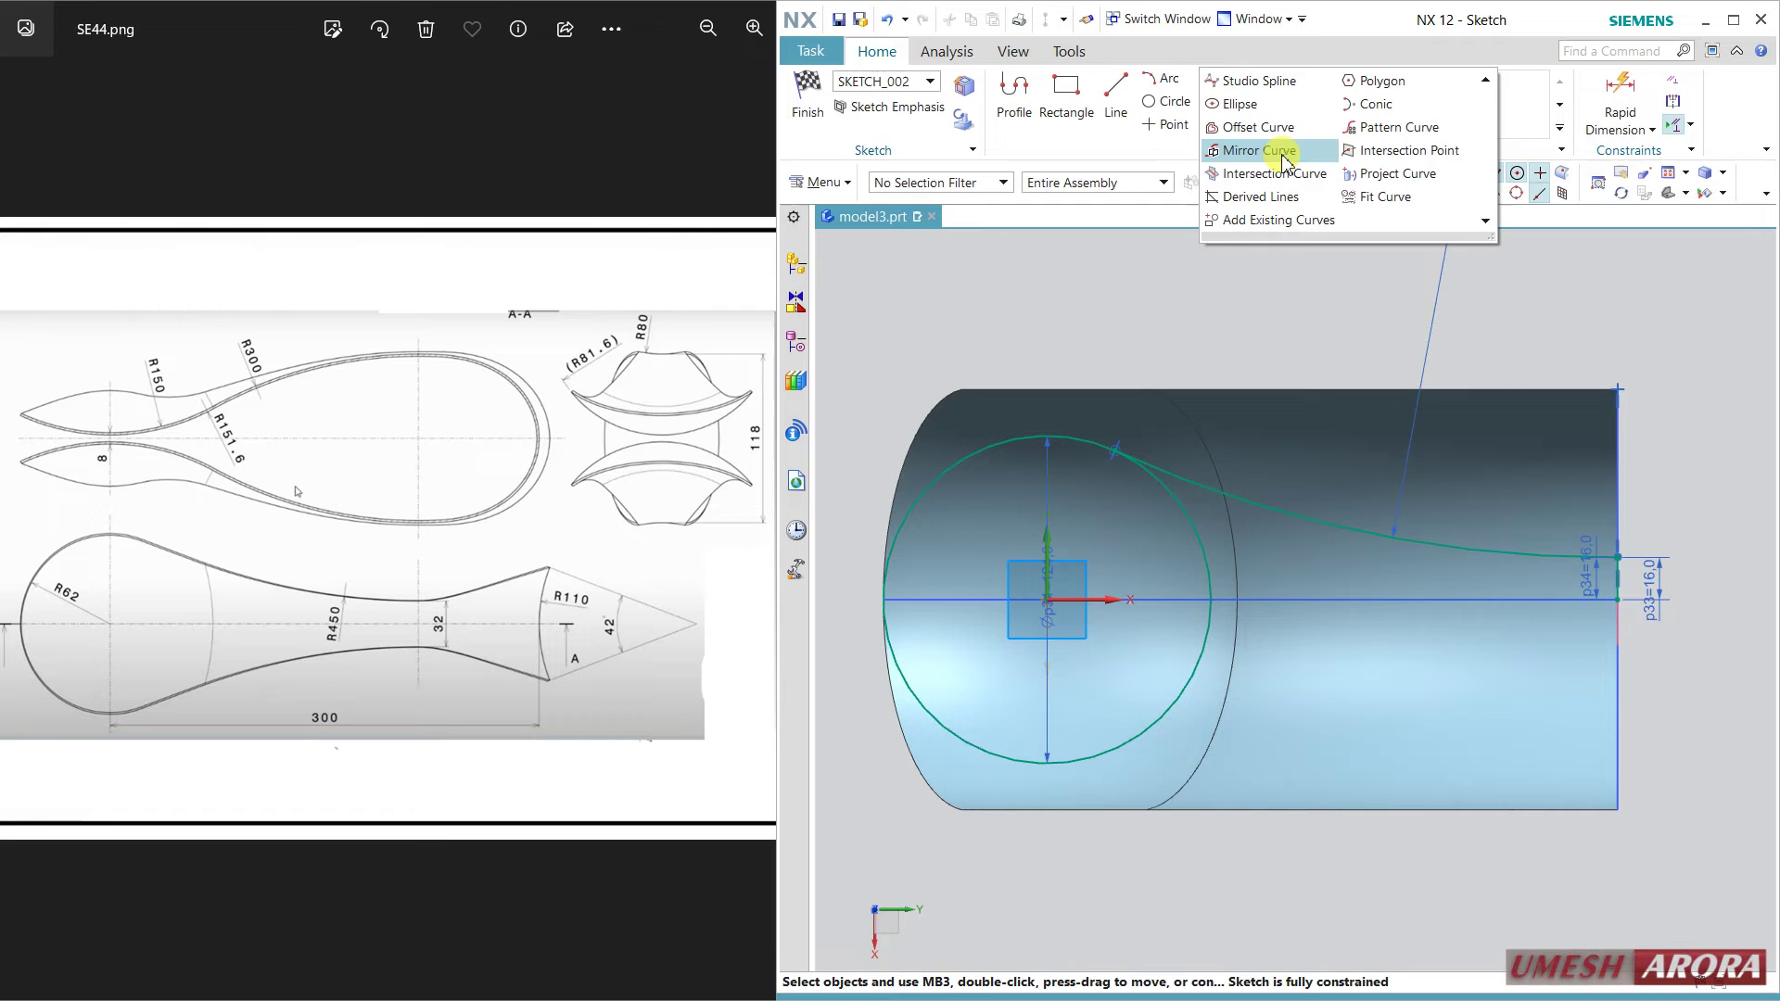
left_click(1252, 149)
left_click(1377, 529)
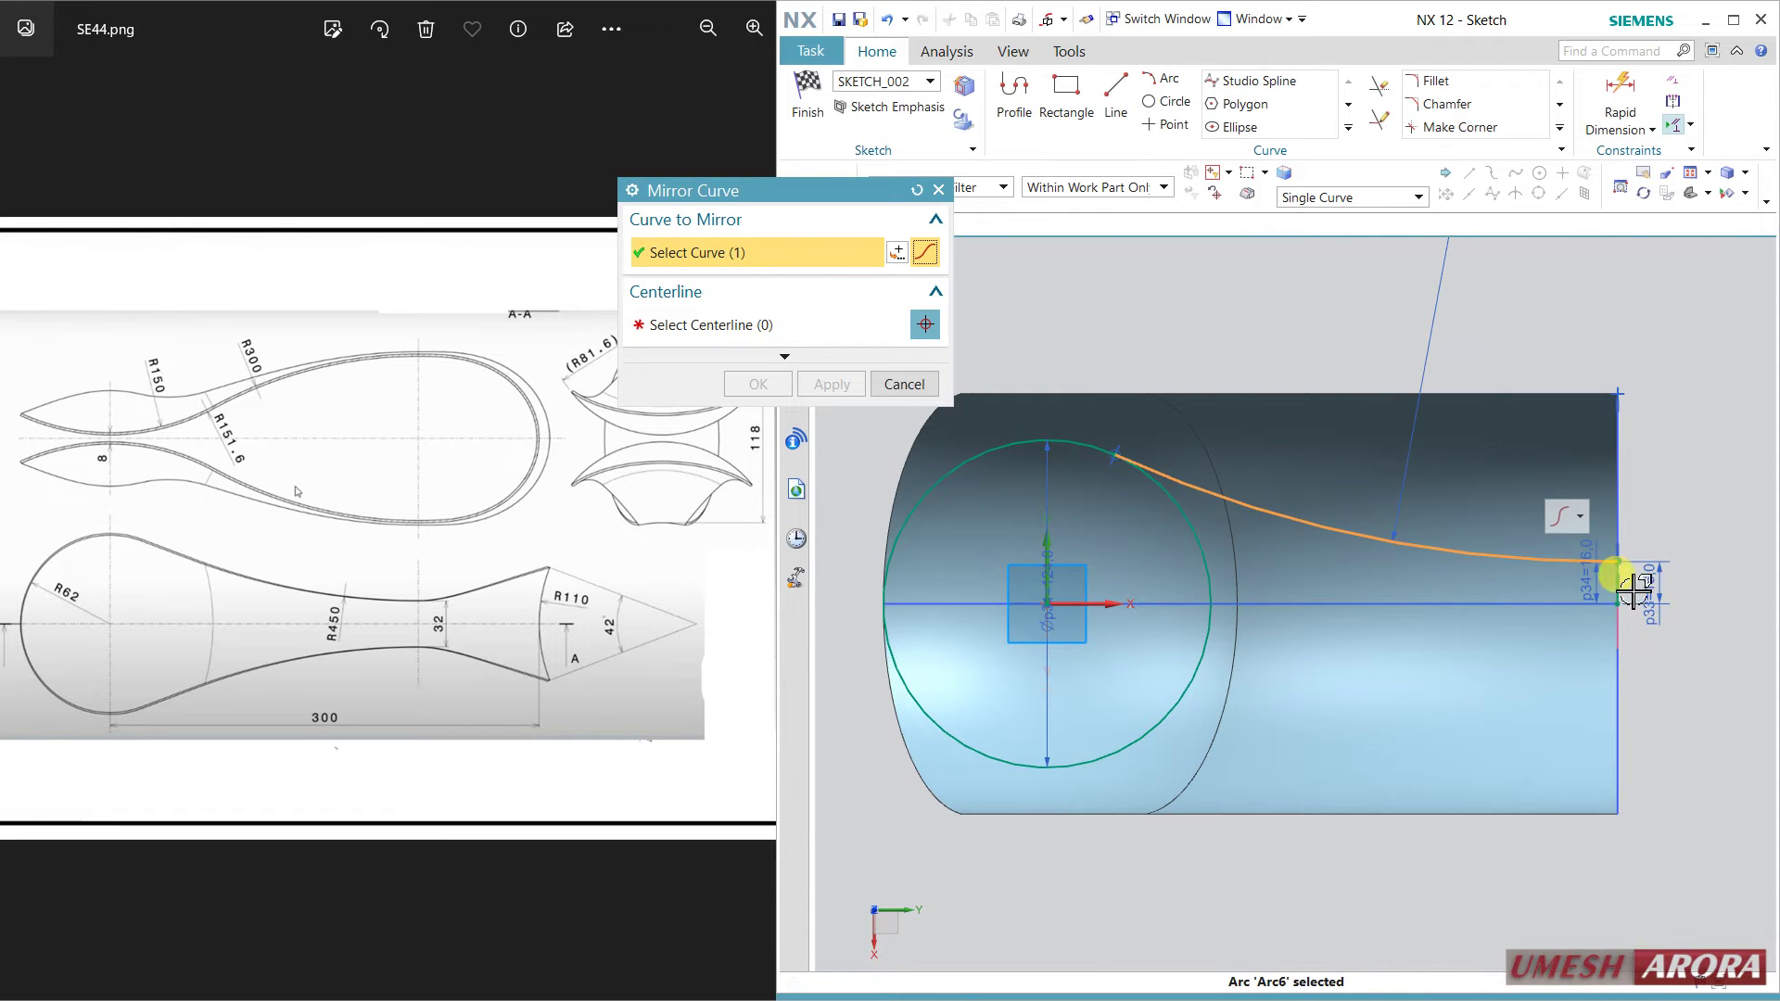
left_click(834, 328)
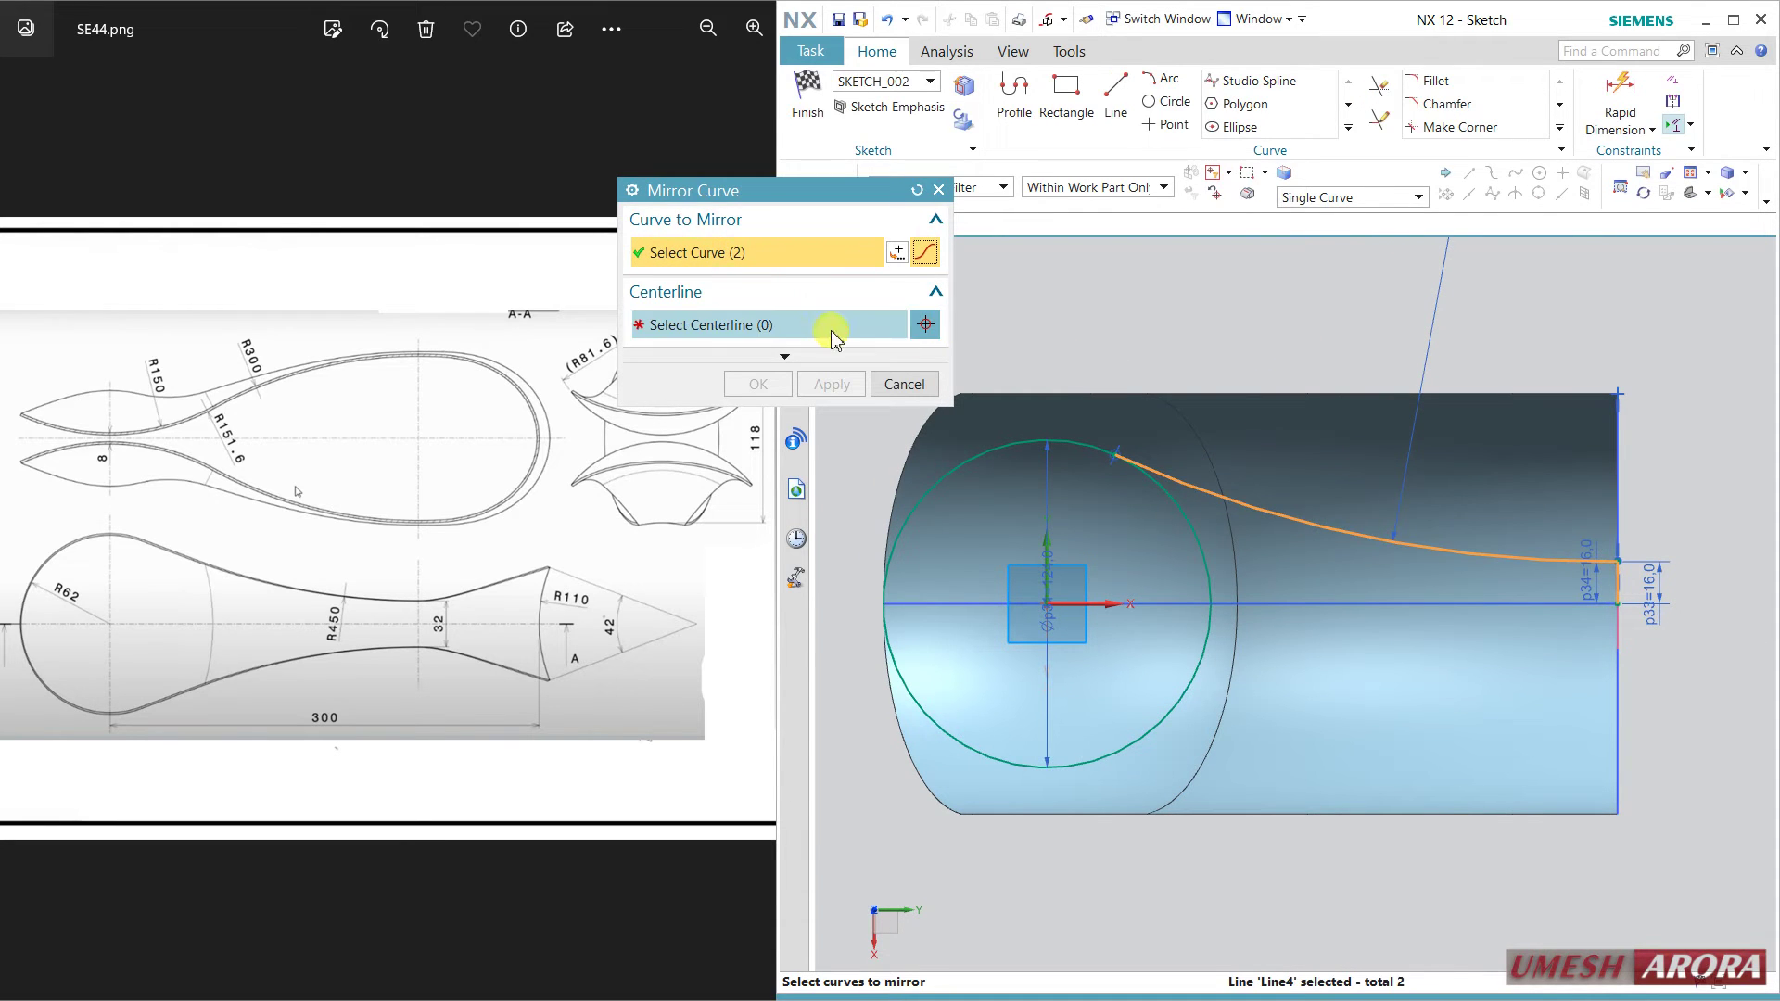
left_click(1123, 602)
middle_click(1294, 680)
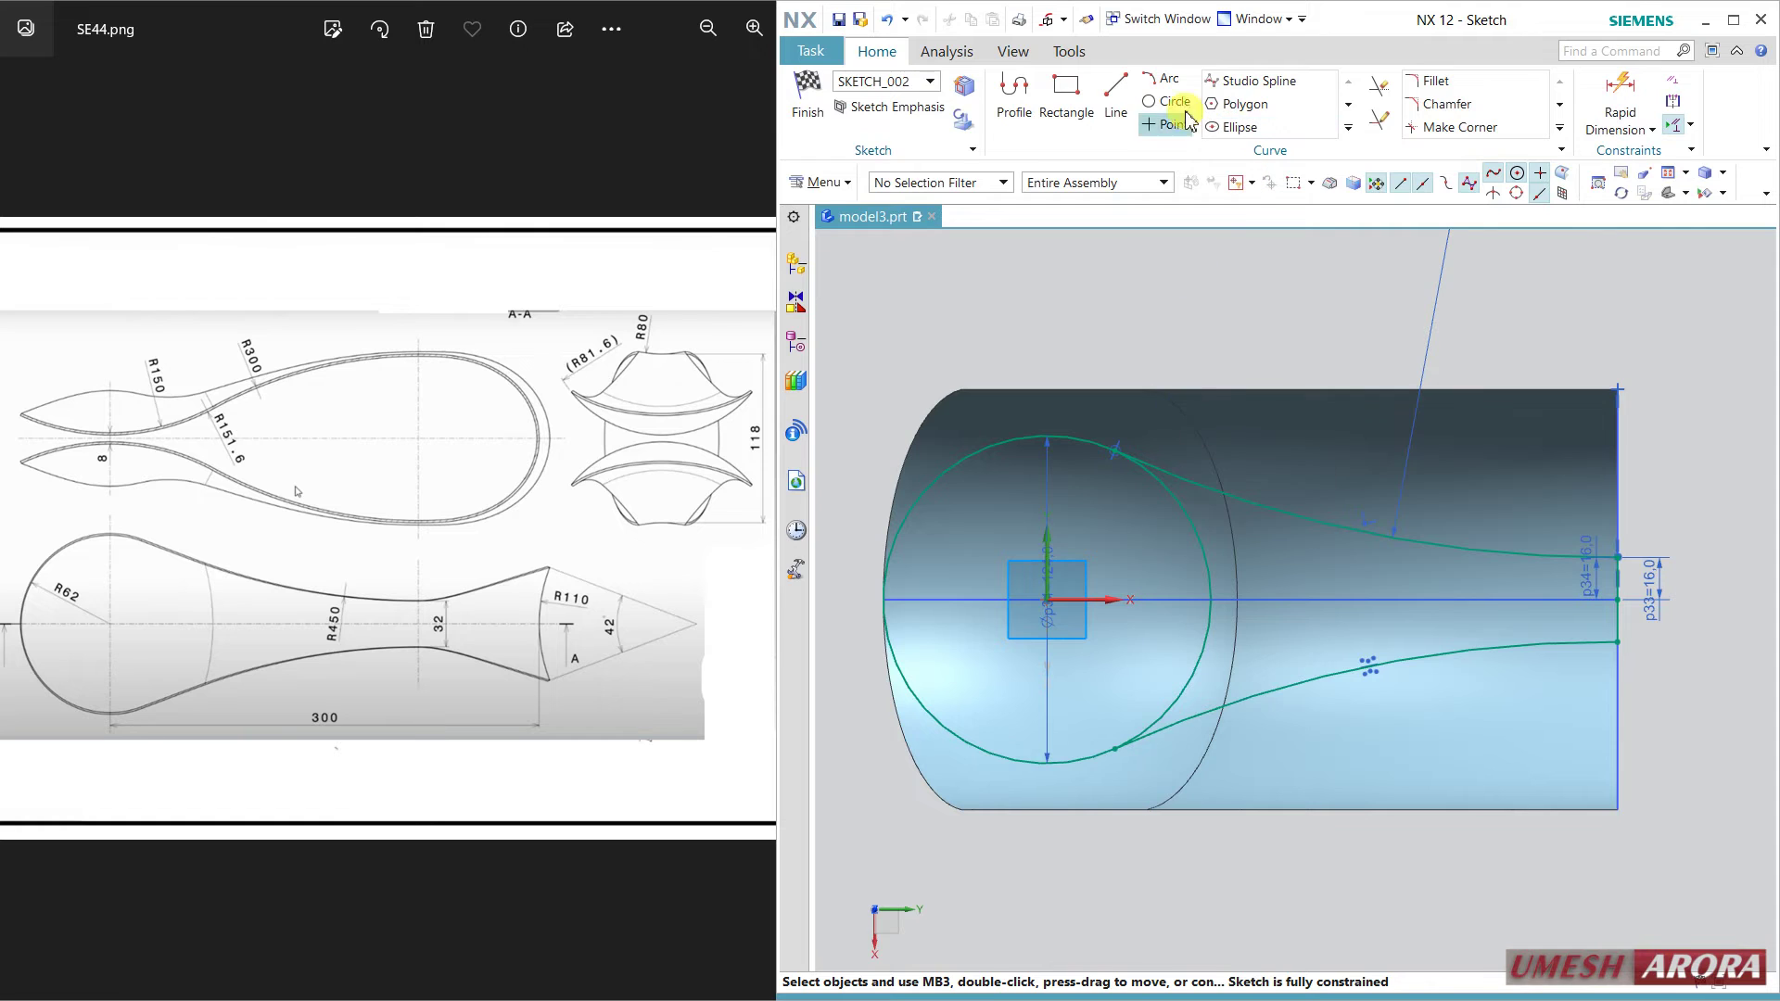
Trim away the circle's right arc and finish the sketch.
left_click(1377, 88)
left_click(1197, 523)
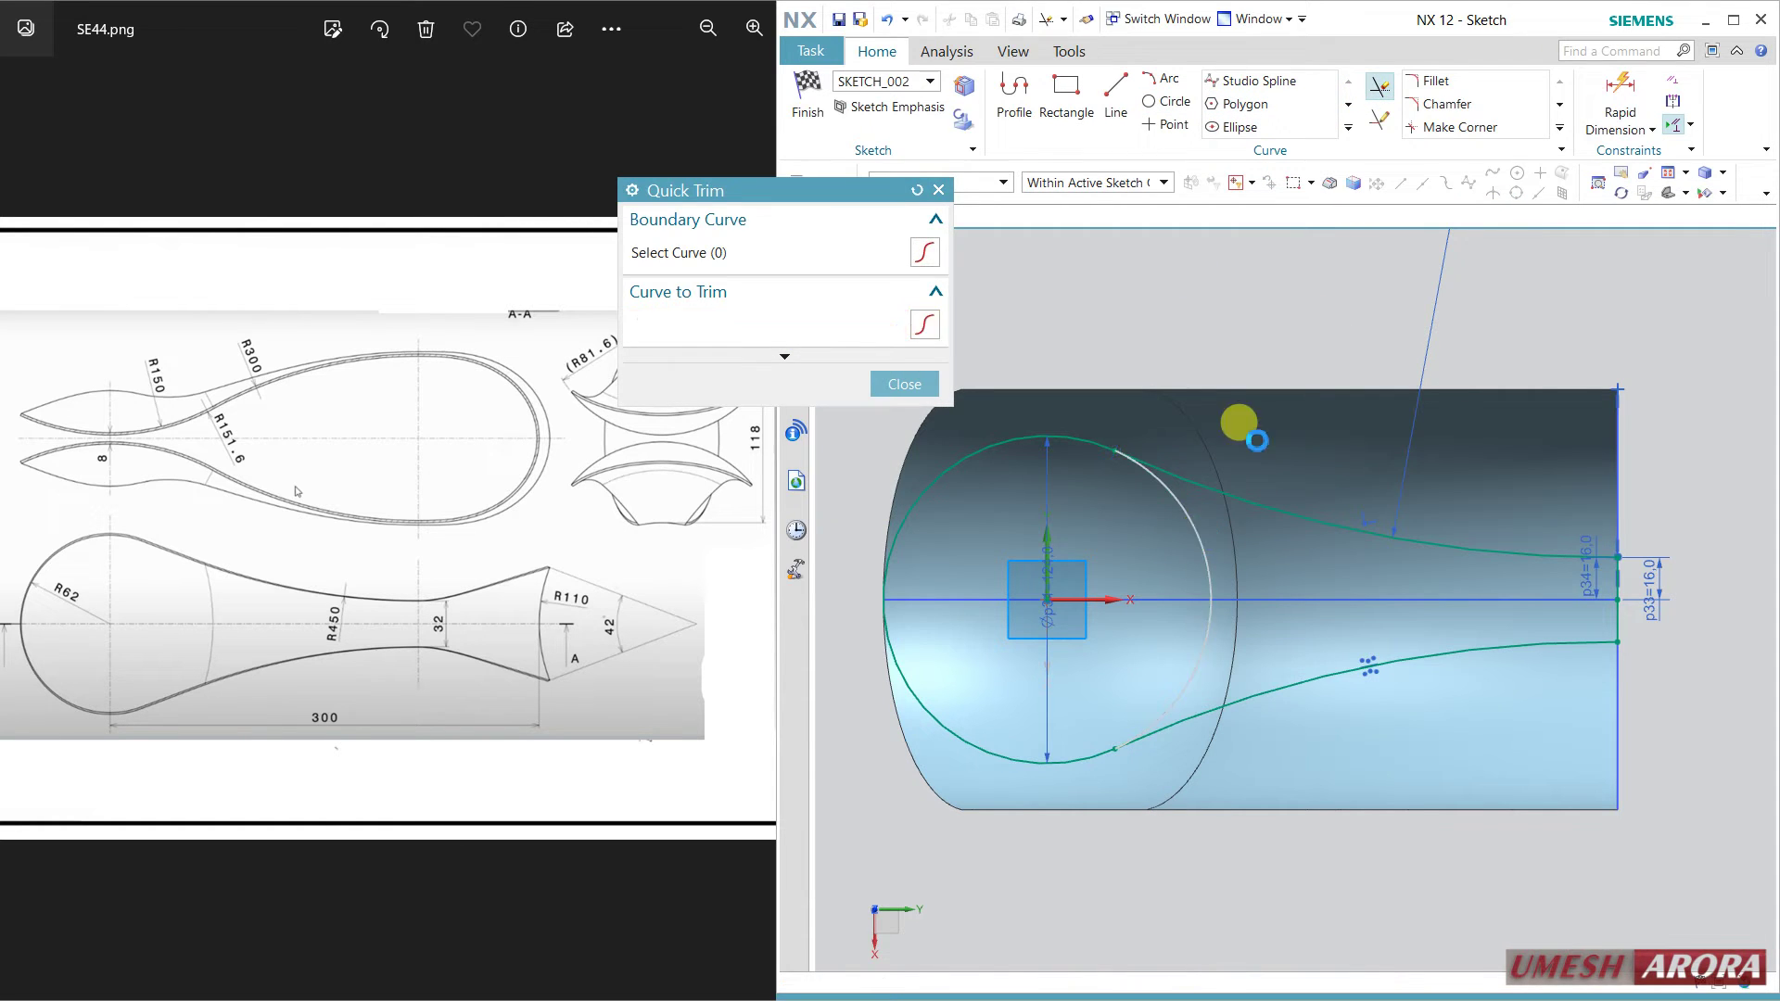
middle_click(1251, 375)
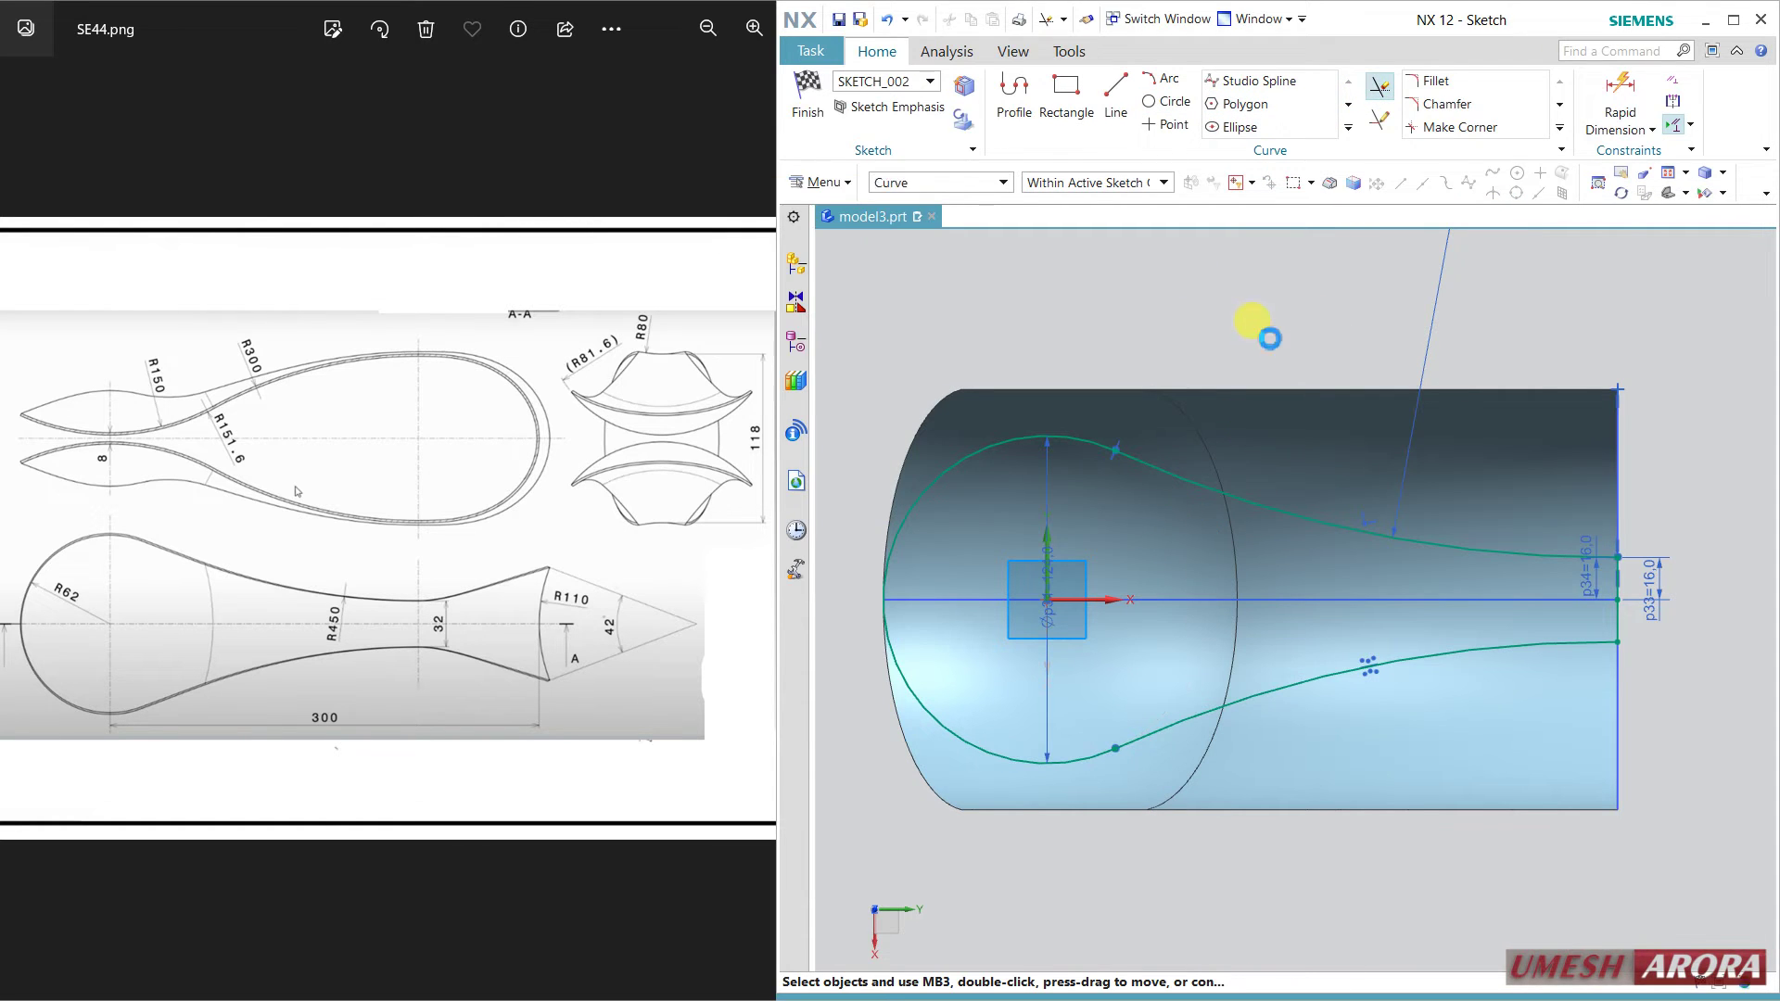
left_click(813, 116)
mouse_move(1263, 783)
middle_mouse_down()
mouse_move(1269, 715)
mouse_move(1238, 680)
middle_mouse_up()
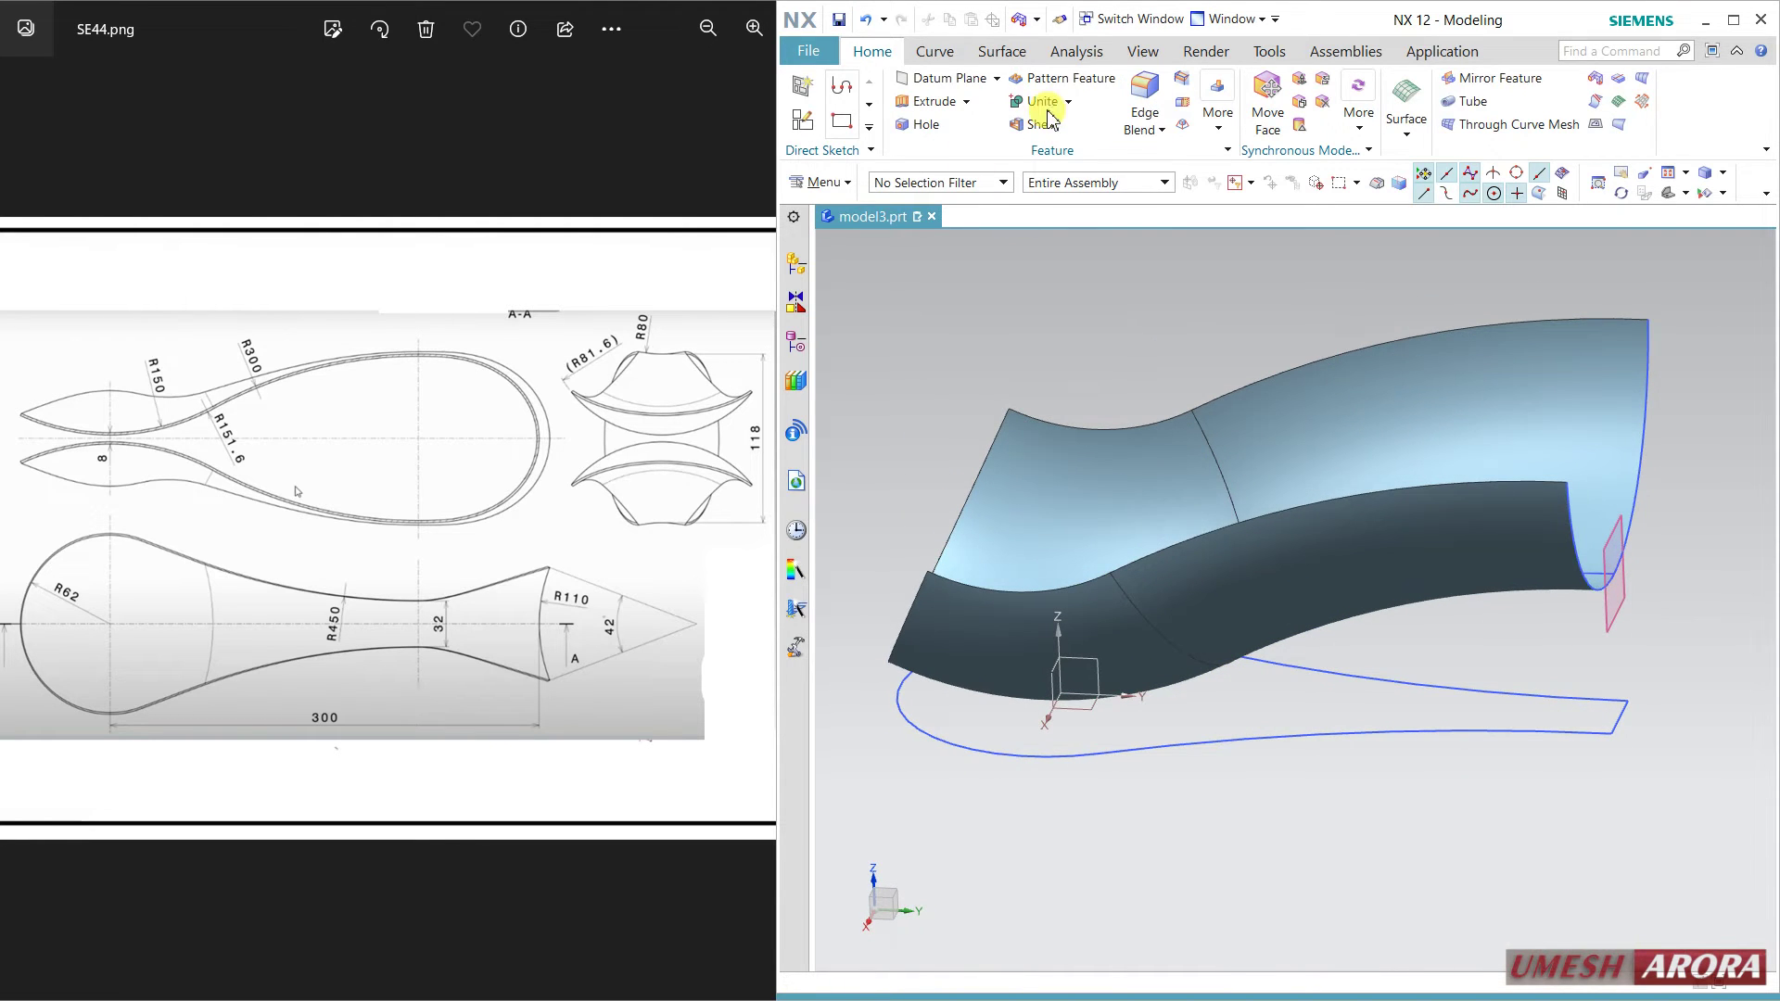
Extrude the spoon outline as a Two-Sided (0 to 85) subtract cut through the swept surface.
left_click(922, 104)
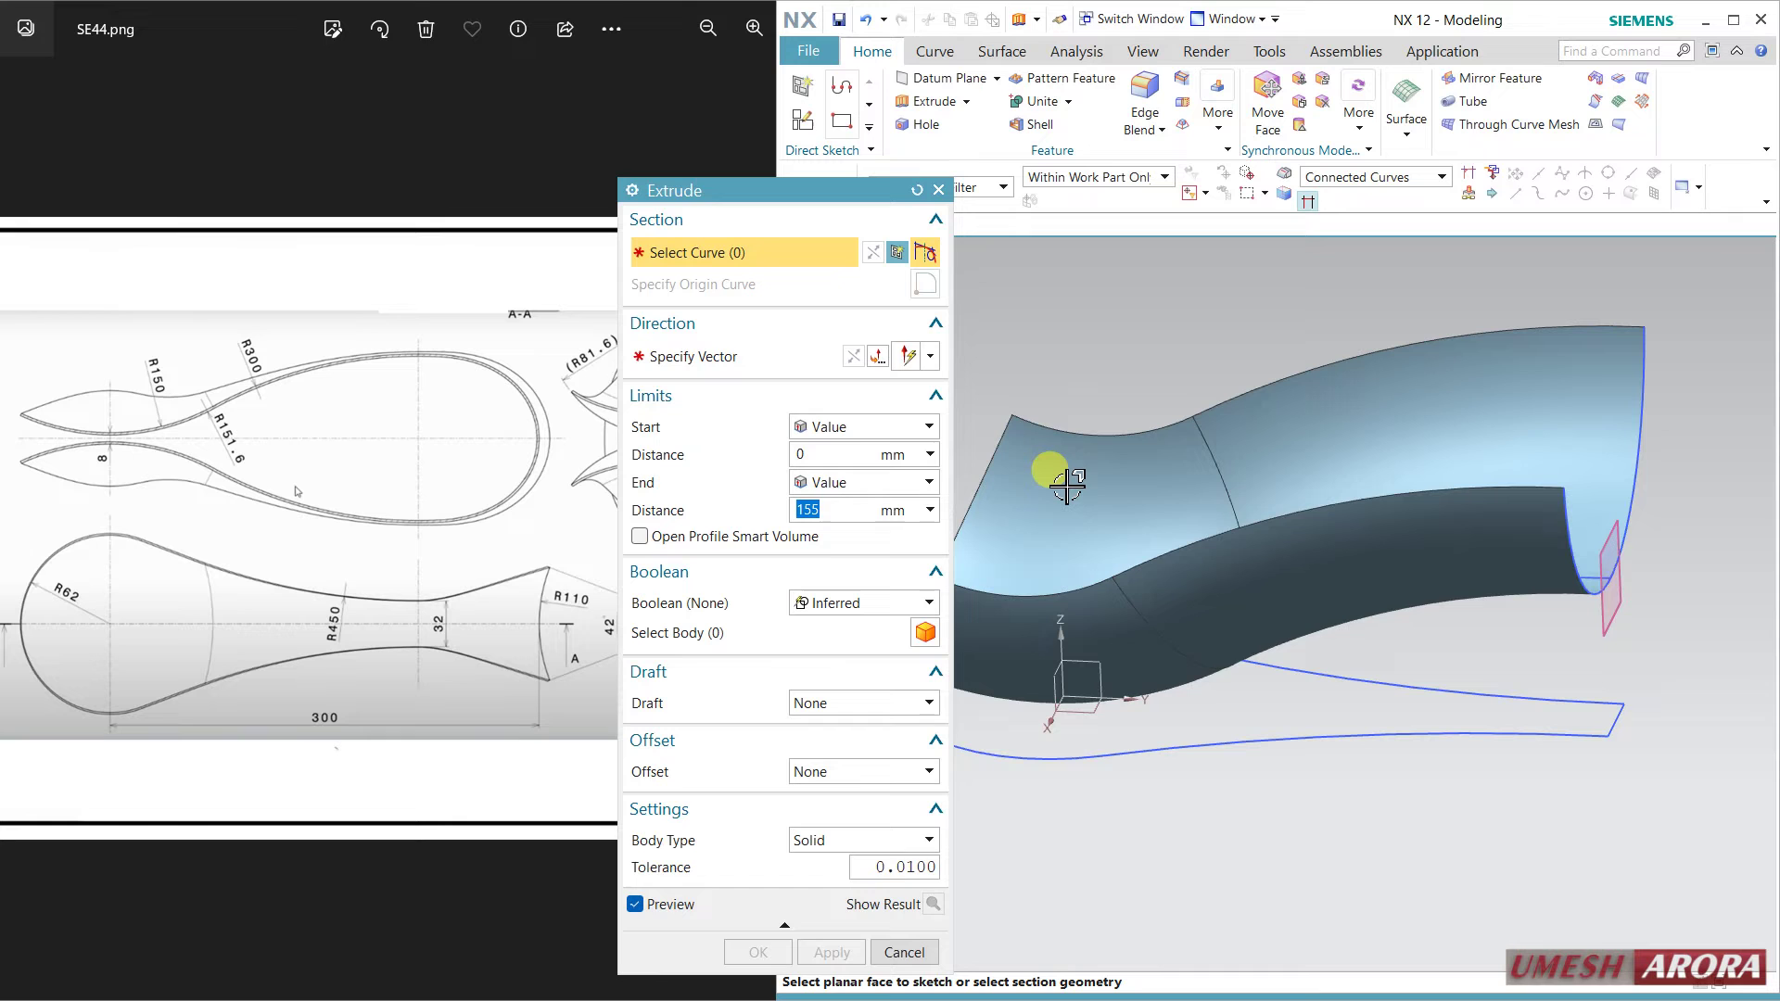
left_click(1274, 747)
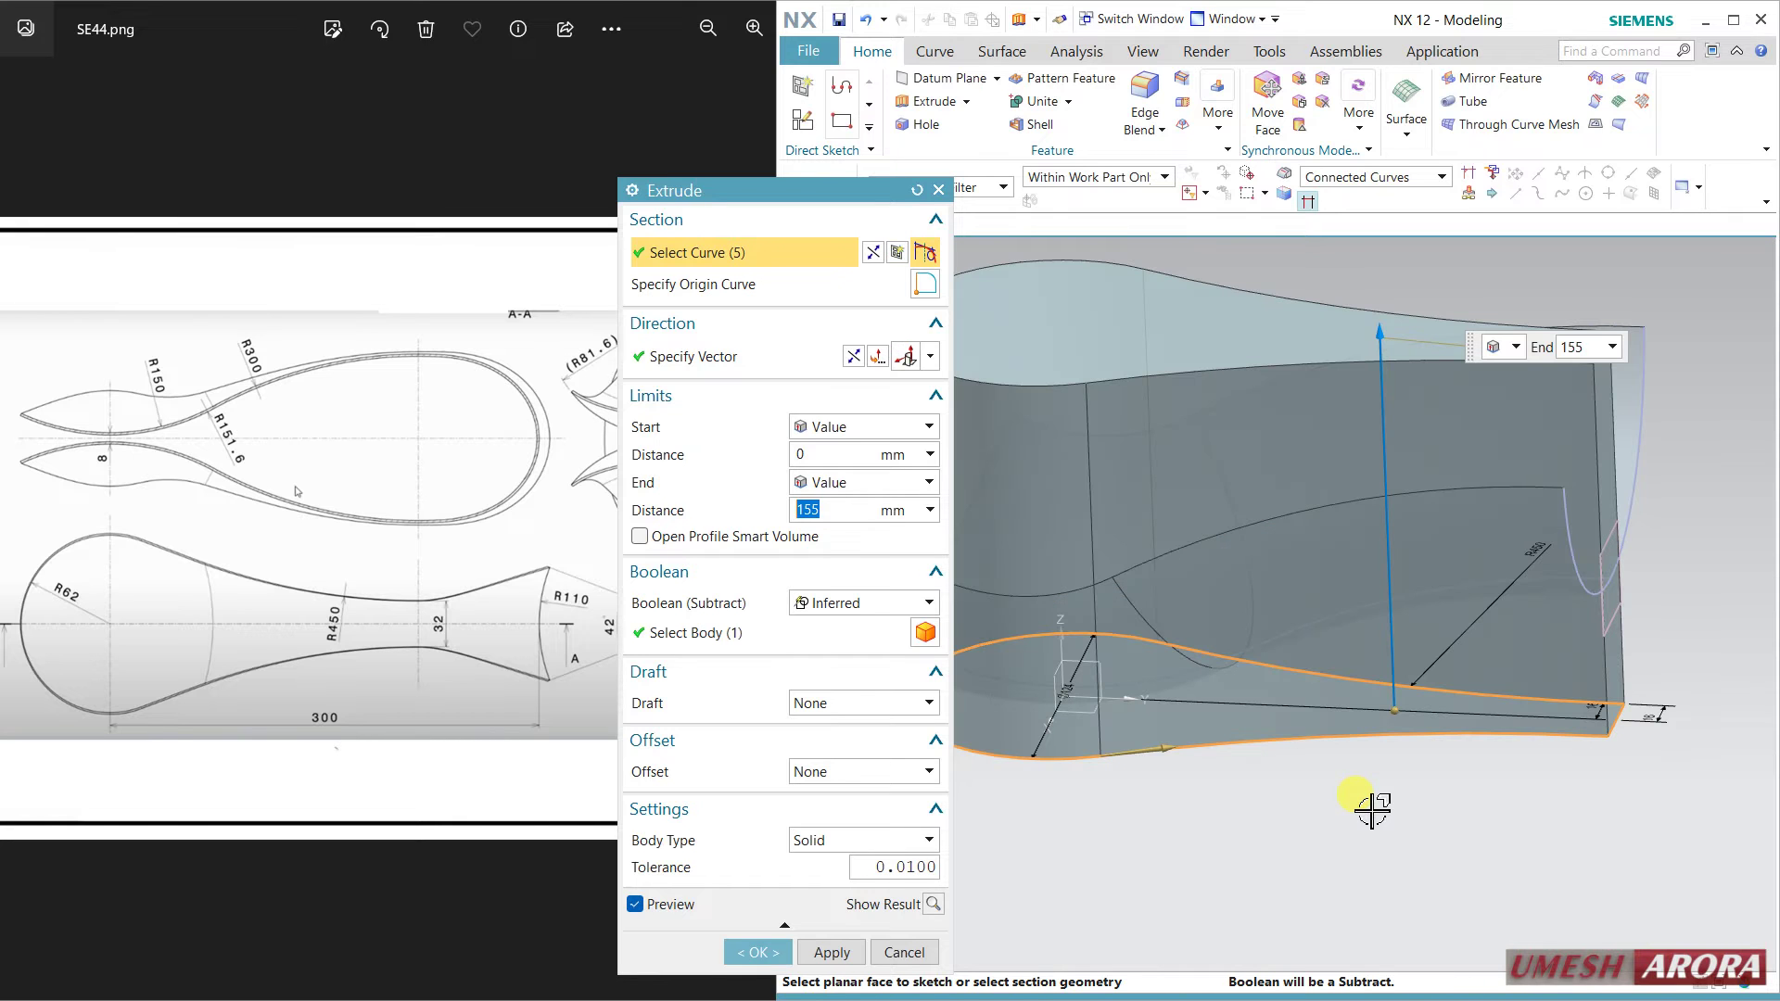
mouse_move(1381, 751)
middle_mouse_down()
mouse_move(1469, 707)
mouse_move(1502, 755)
mouse_move(1490, 739)
mouse_move(1464, 751)
middle_mouse_up()
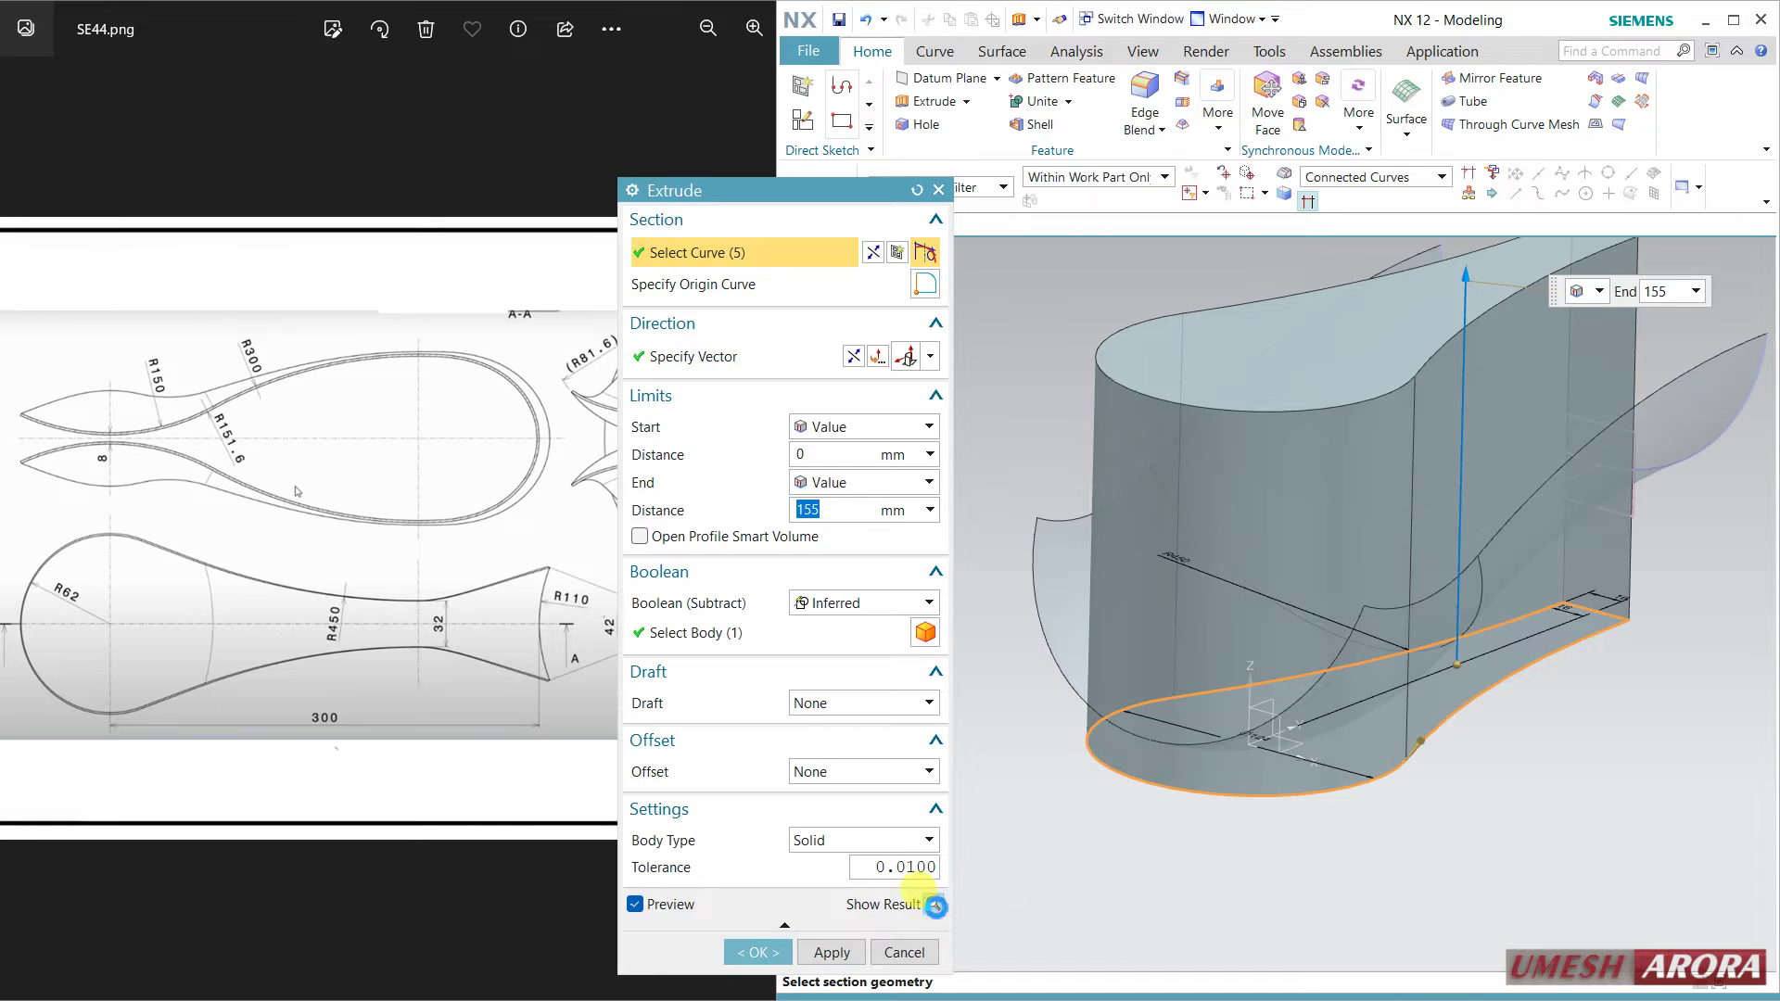
left_click(933, 905)
mouse_move(1292, 708)
middle_mouse_down()
mouse_move(1352, 748)
mouse_move(1292, 677)
mouse_move(1094, 822)
middle_mouse_up()
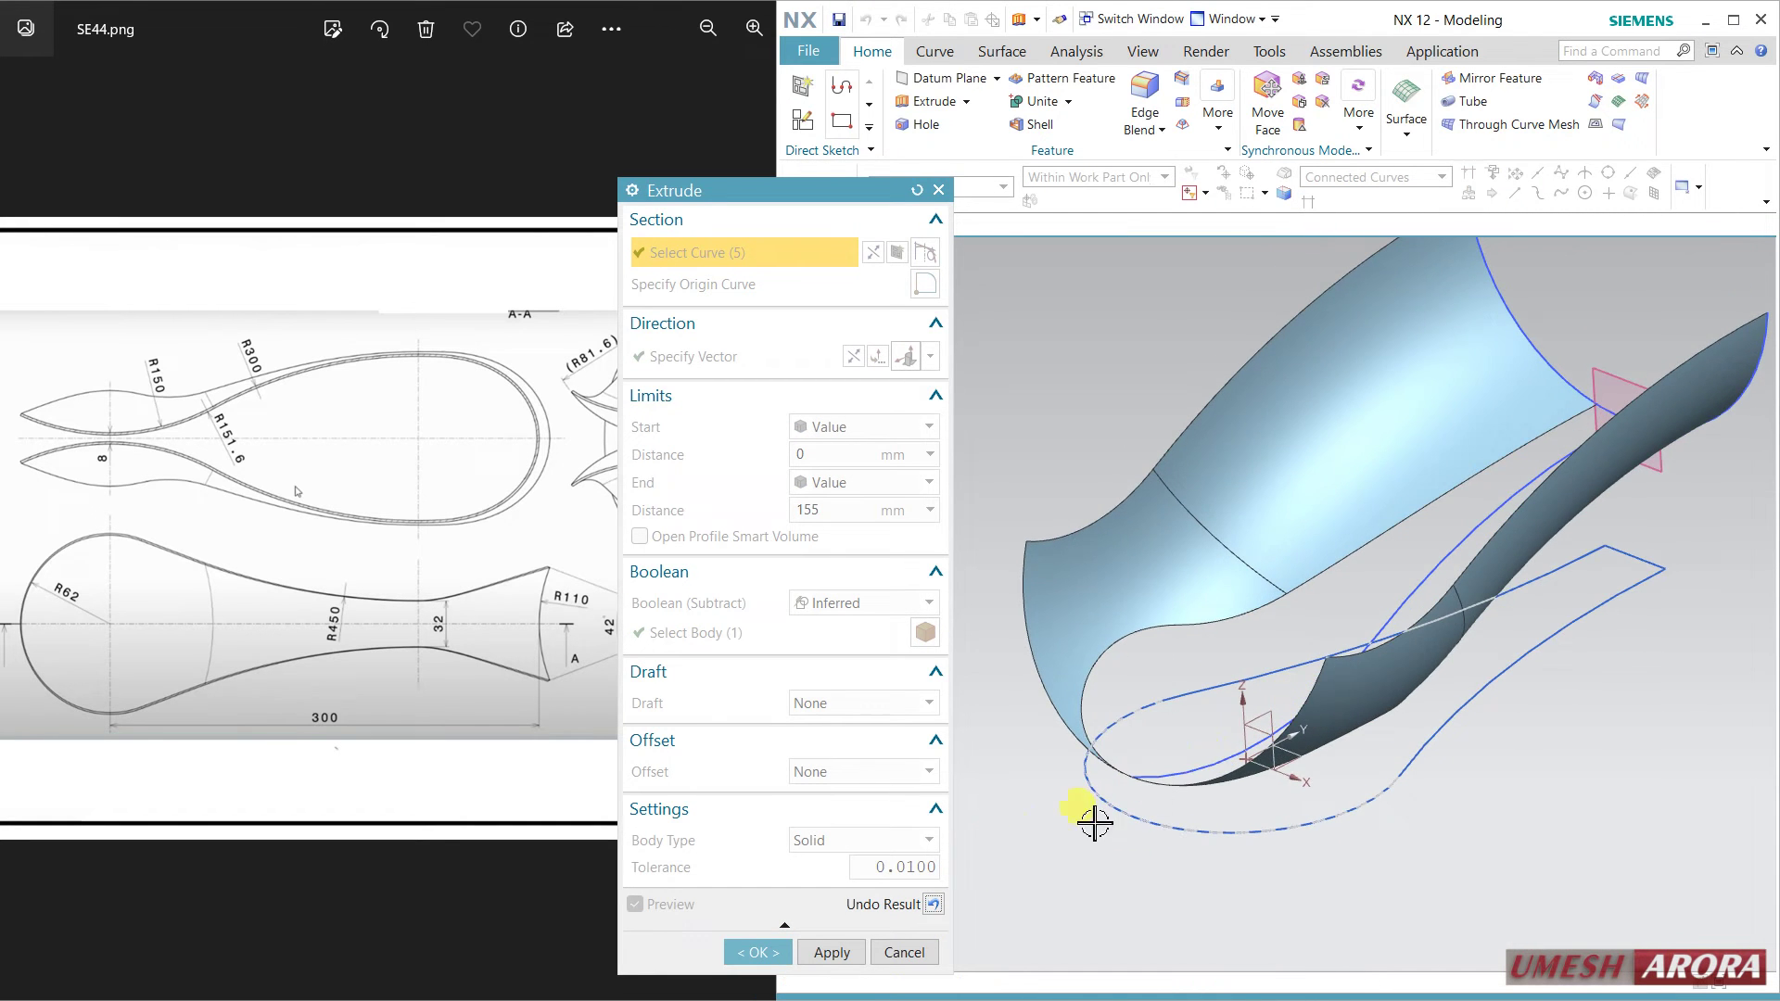
left_click(933, 904)
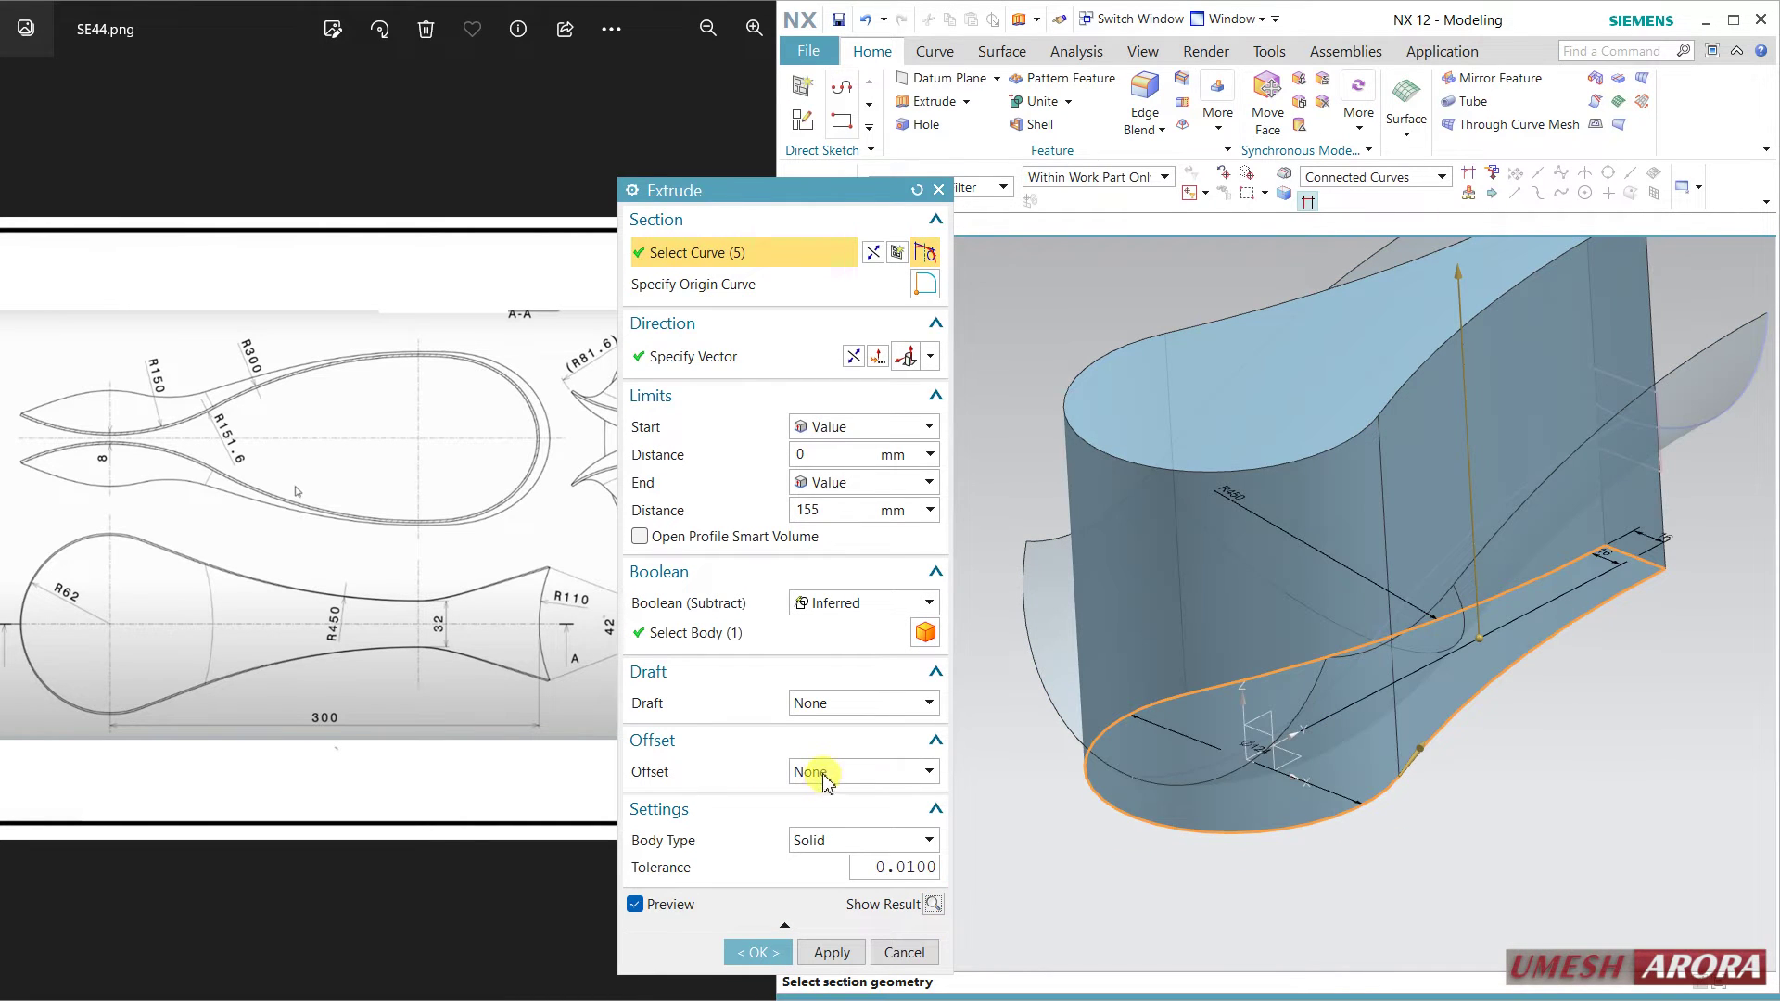
left_click(823, 774)
left_click(831, 826)
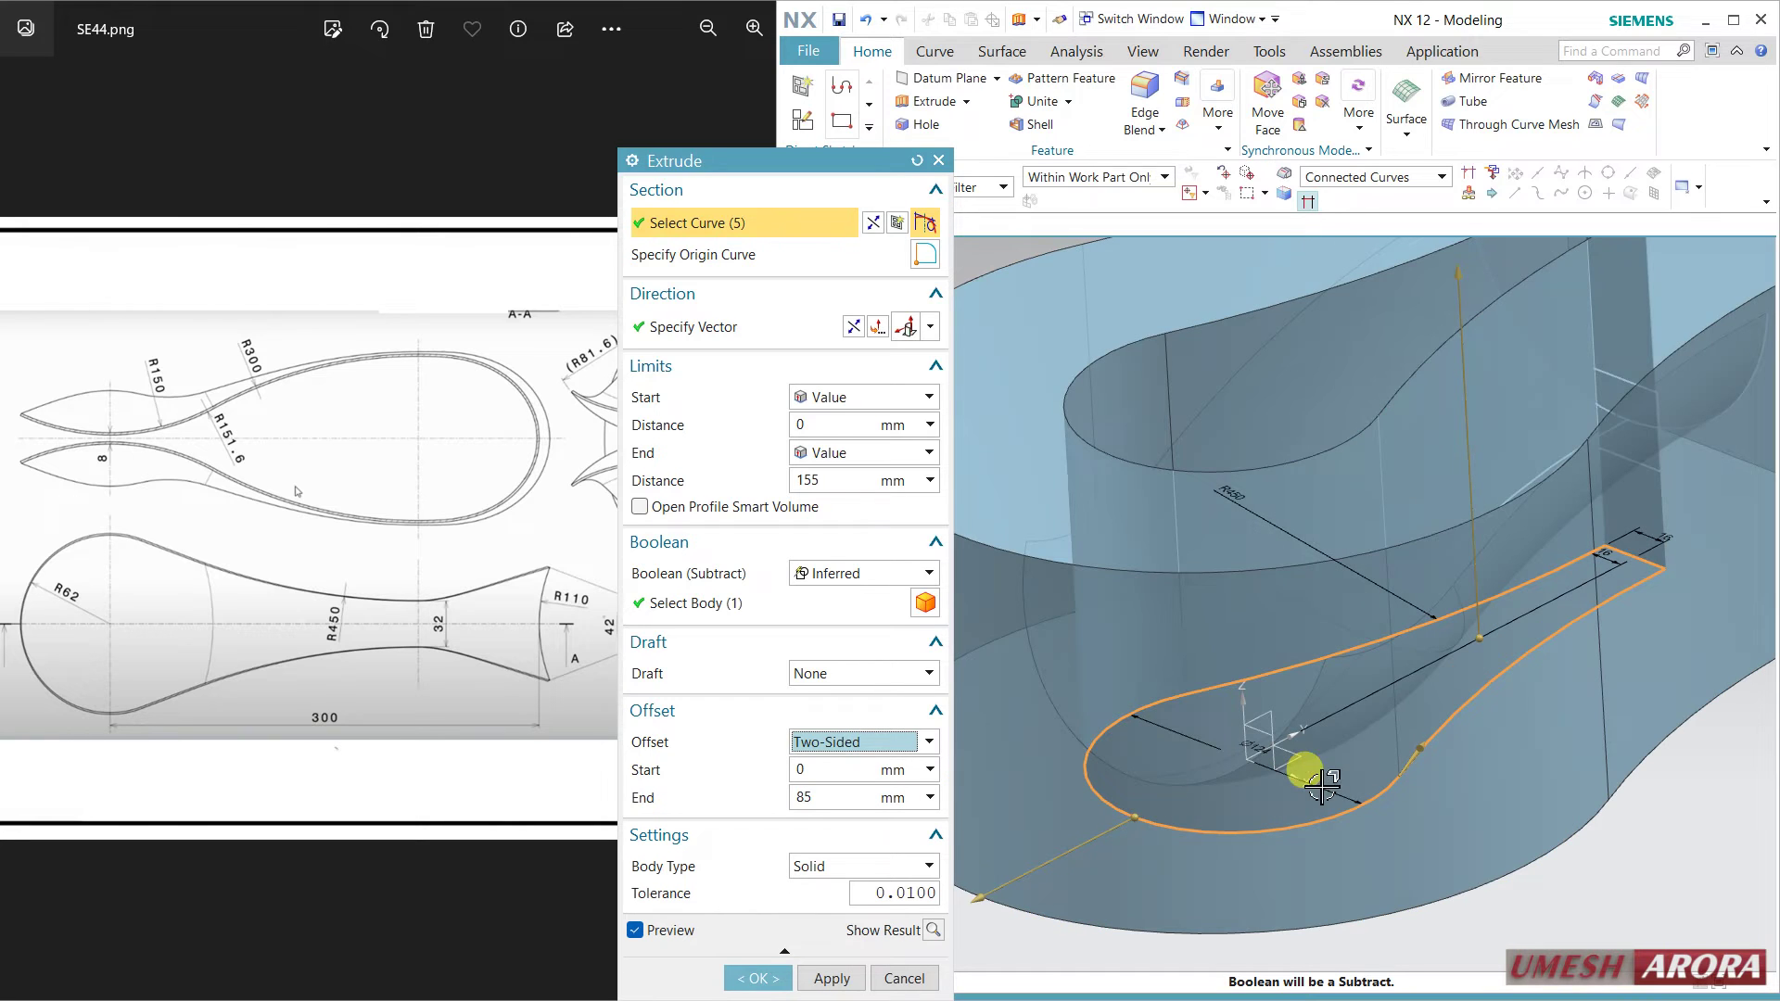
middle_click_drag(1352, 602, 1322, 748)
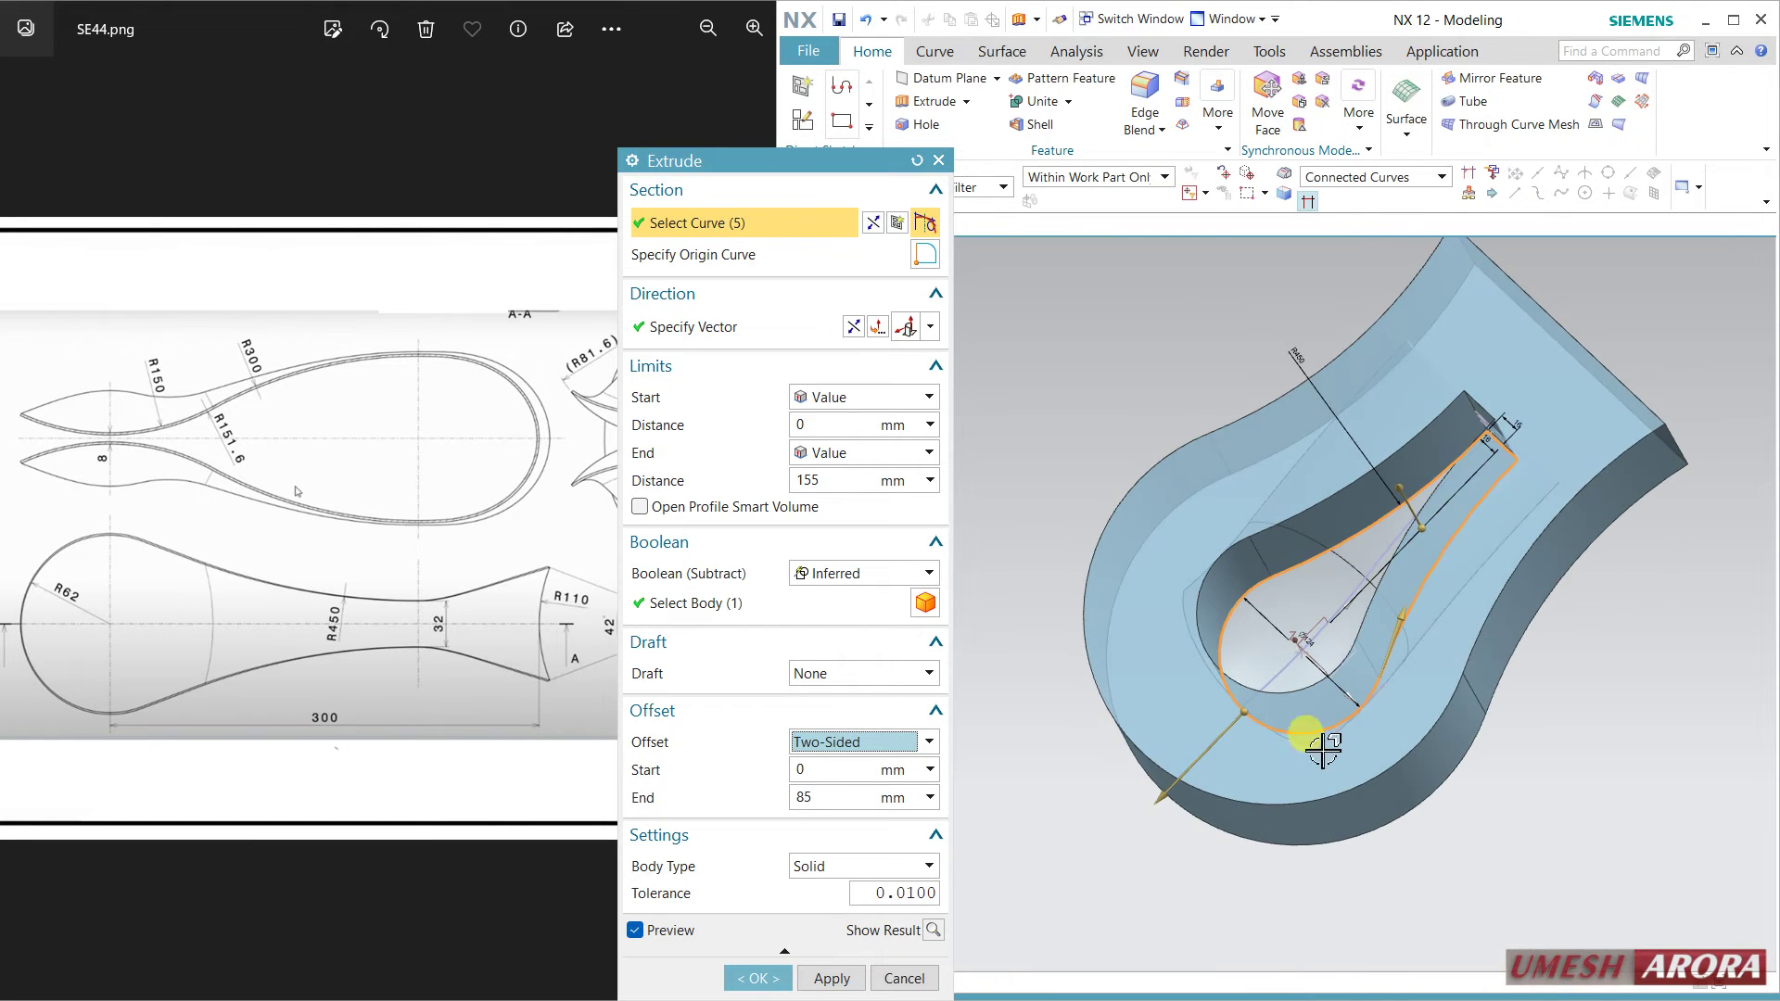
left_click(758, 977)
mouse_move(1163, 778)
middle_mouse_down()
mouse_move(1163, 620)
mouse_move(1078, 654)
mouse_move(1104, 604)
mouse_move(1126, 647)
middle_mouse_up()
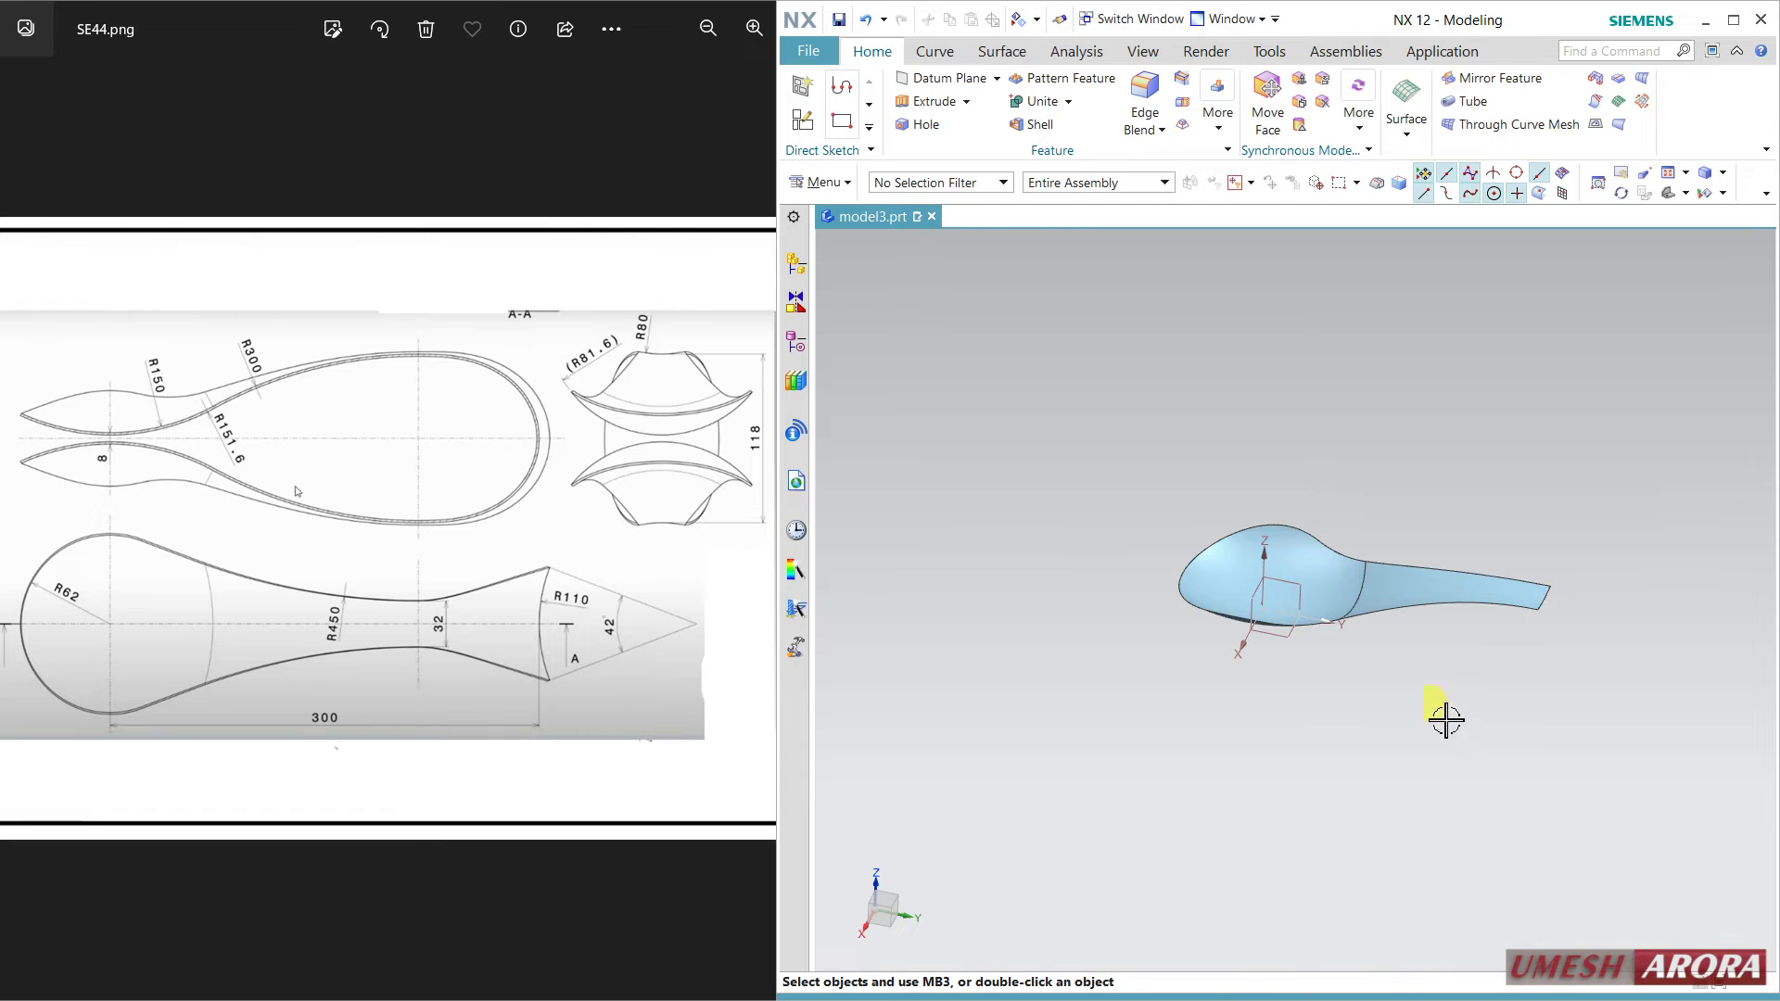
Mirror the half-spoon sheet body with Mirror Geometry about a plane at its edge endpoint.
mouse_move(1442, 719)
middle_mouse_down()
mouse_move(1470, 676)
mouse_move(1466, 707)
middle_mouse_up()
scroll(1466, 706, "up", 2)
scroll(1469, 705, "up", 2)
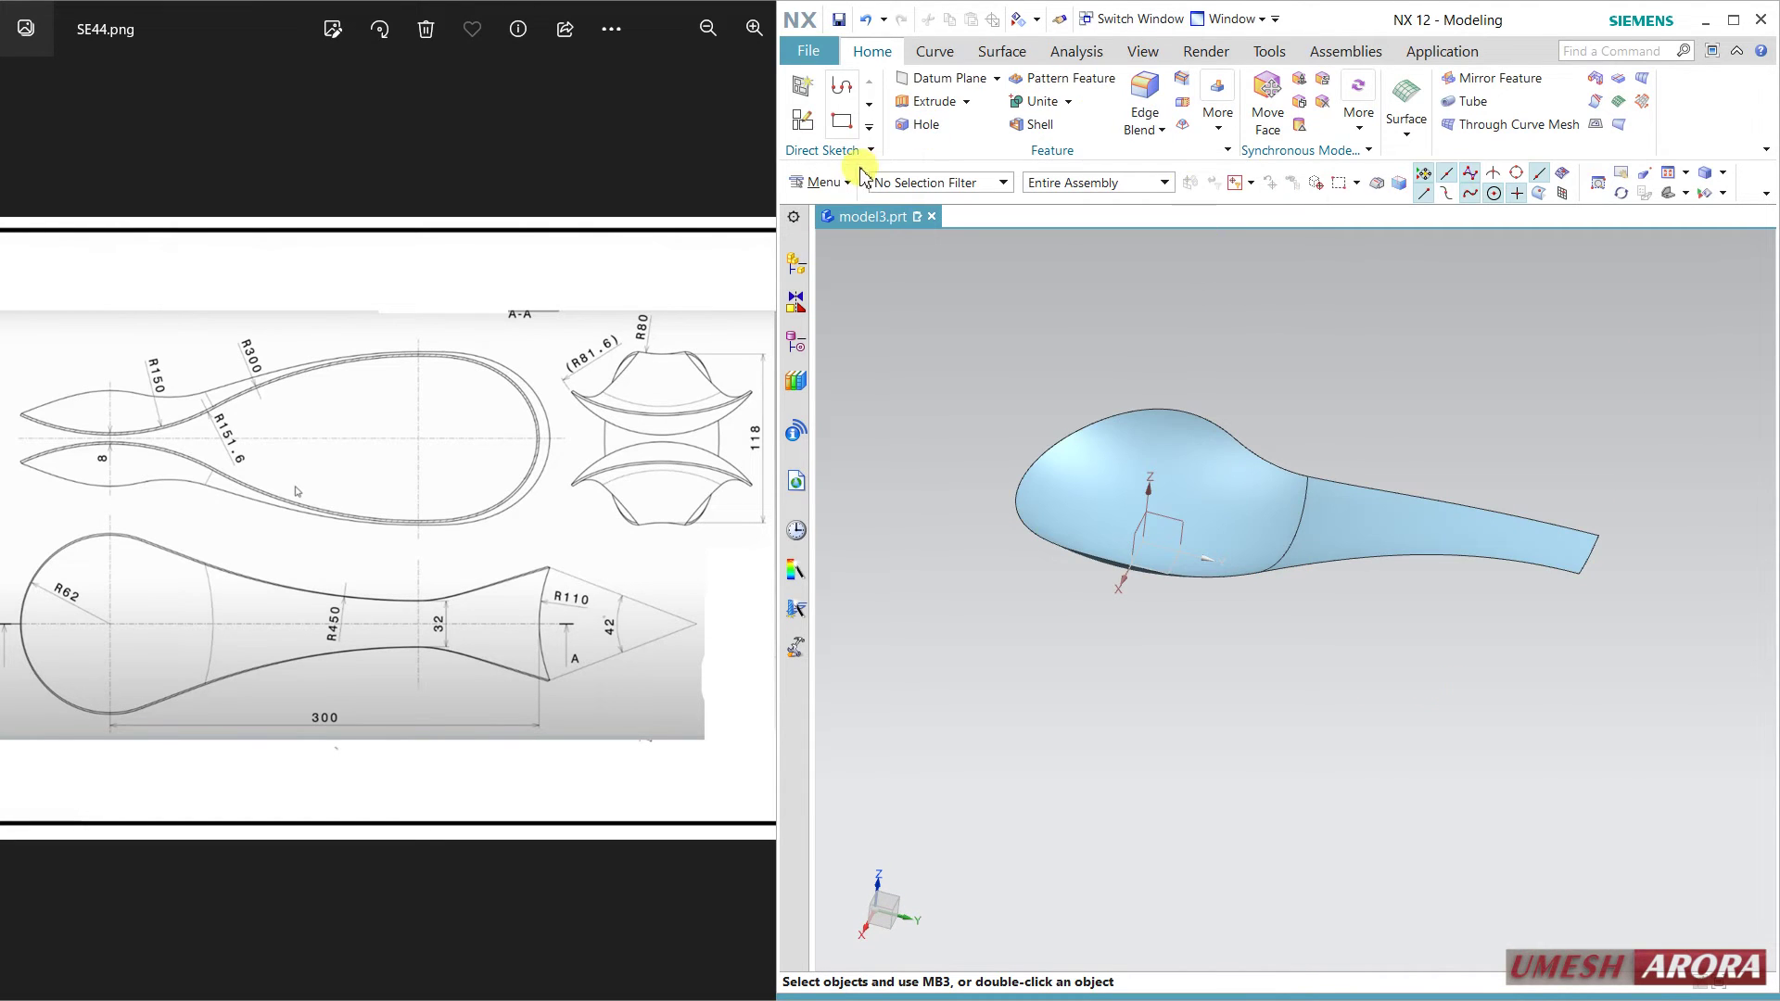
left_click(796, 187)
mouse_move(832, 273)
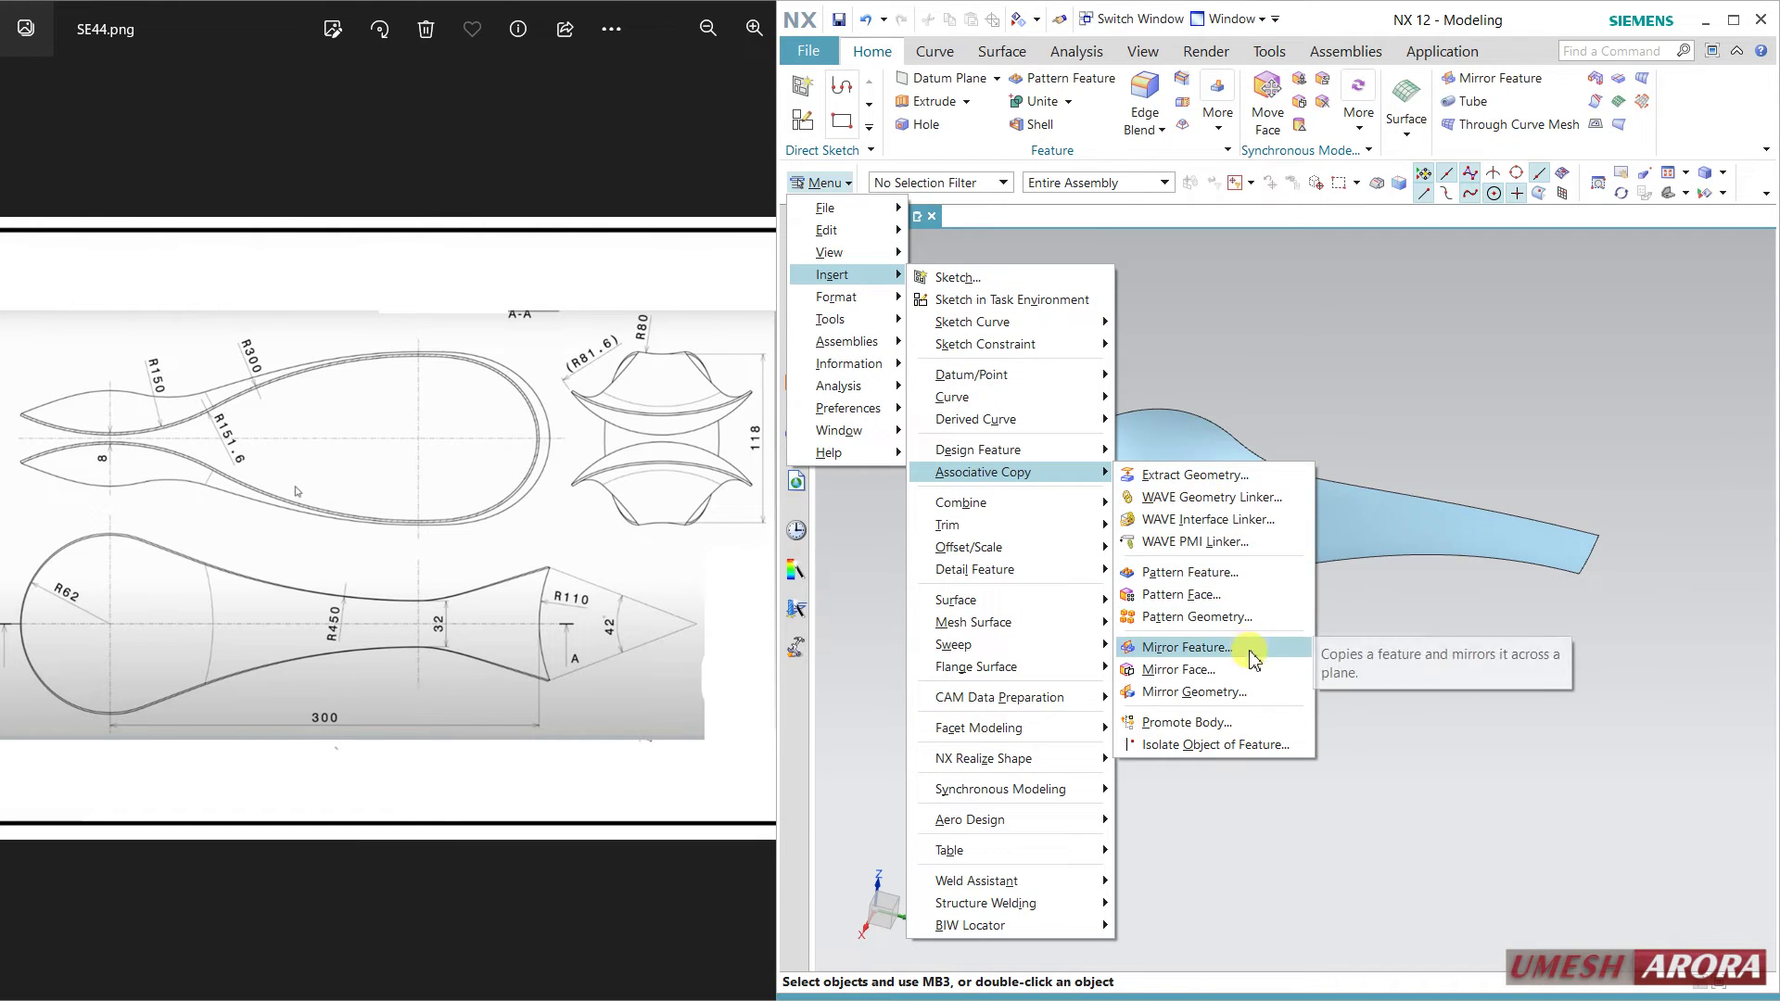
mouse_move(983, 471)
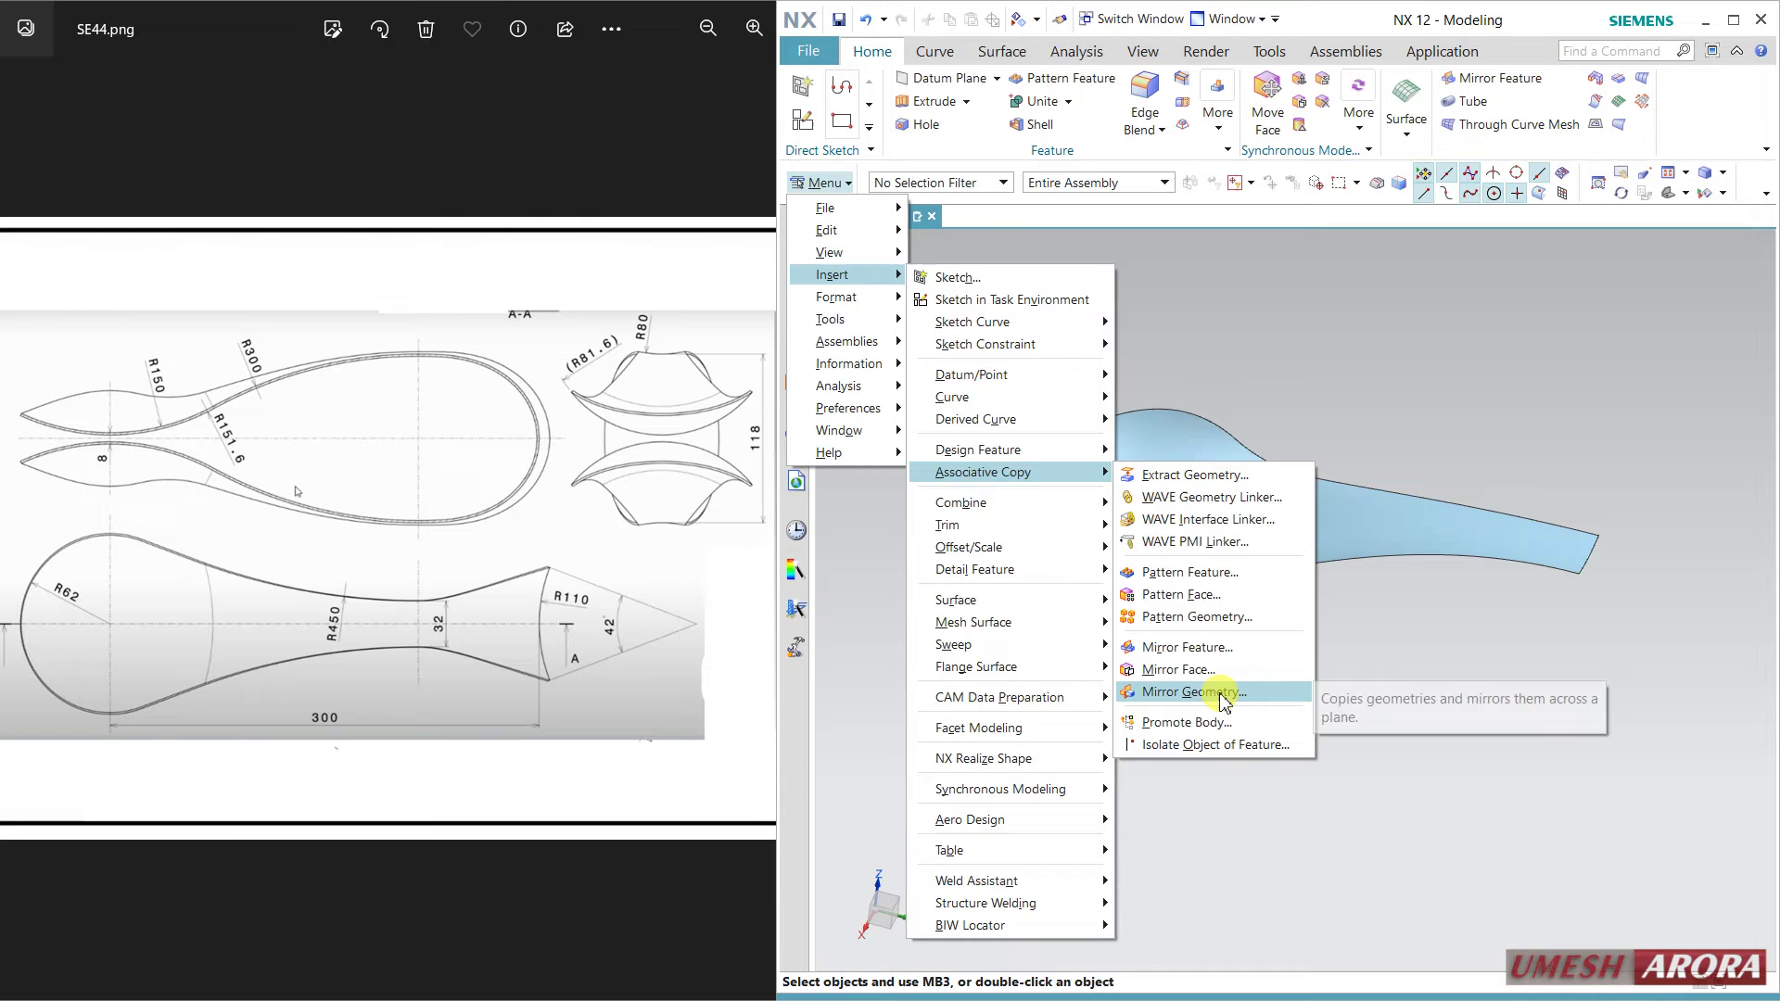
left_click(1192, 691)
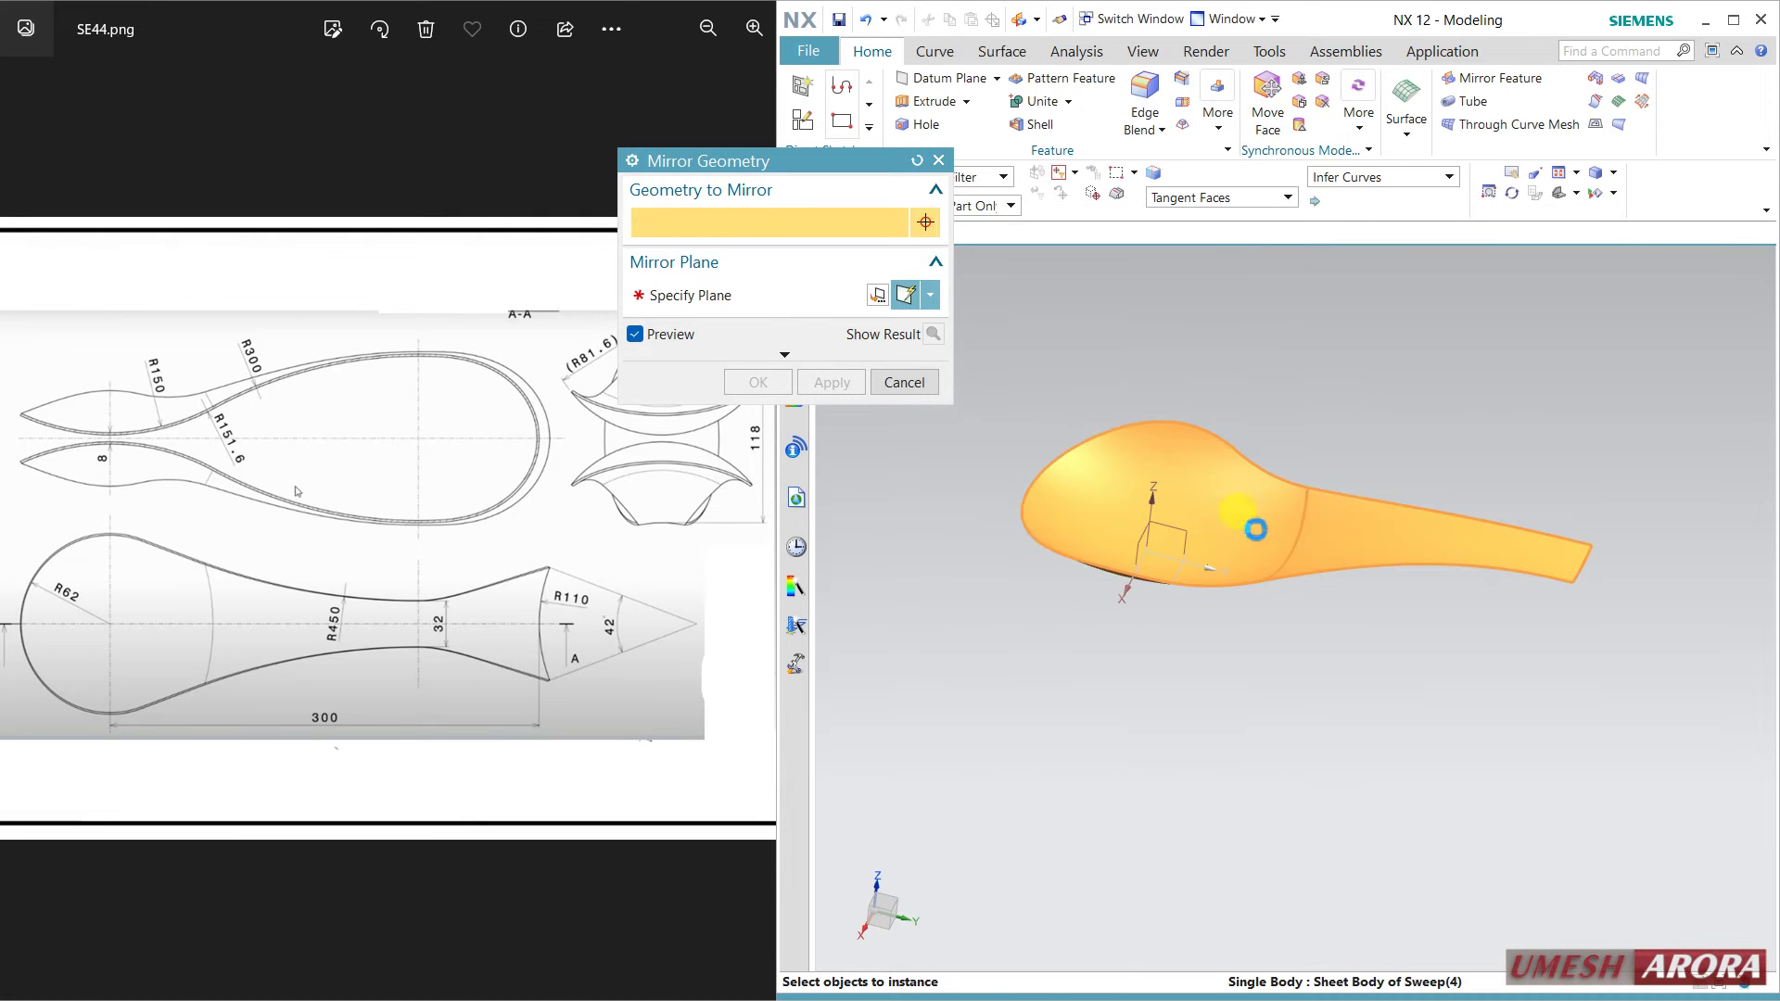
left_click(1256, 528)
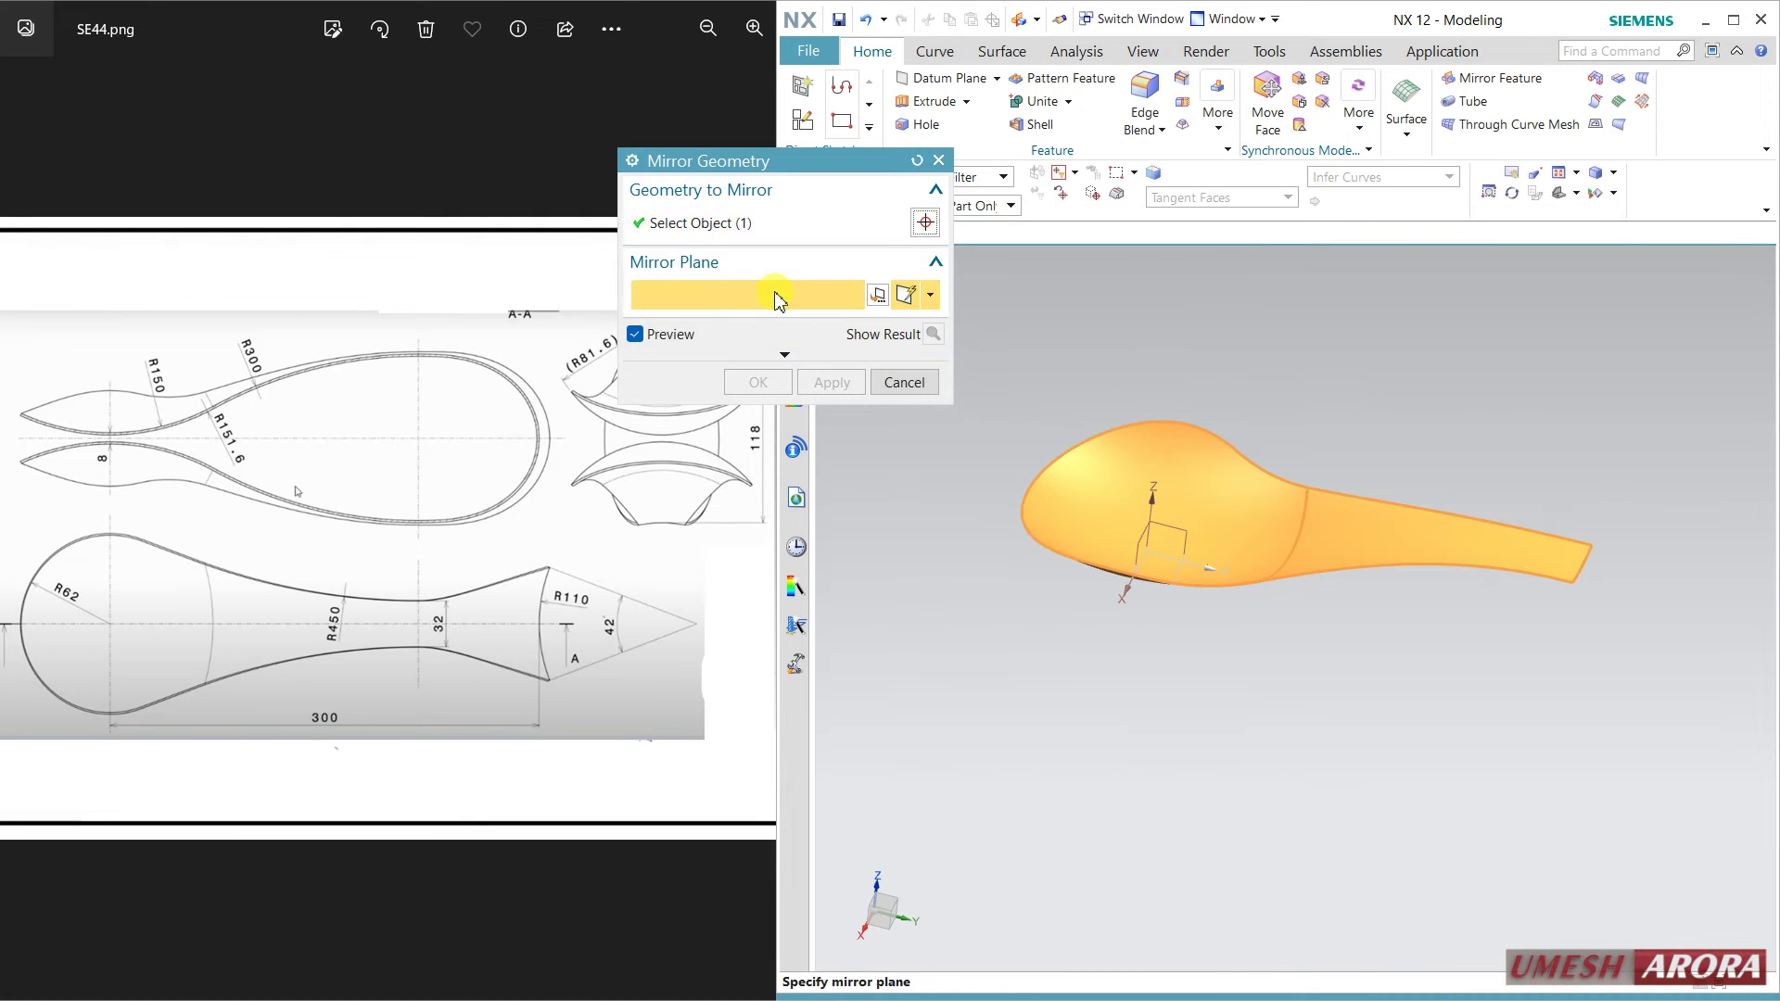
left_click(1178, 581)
middle_click(1189, 690)
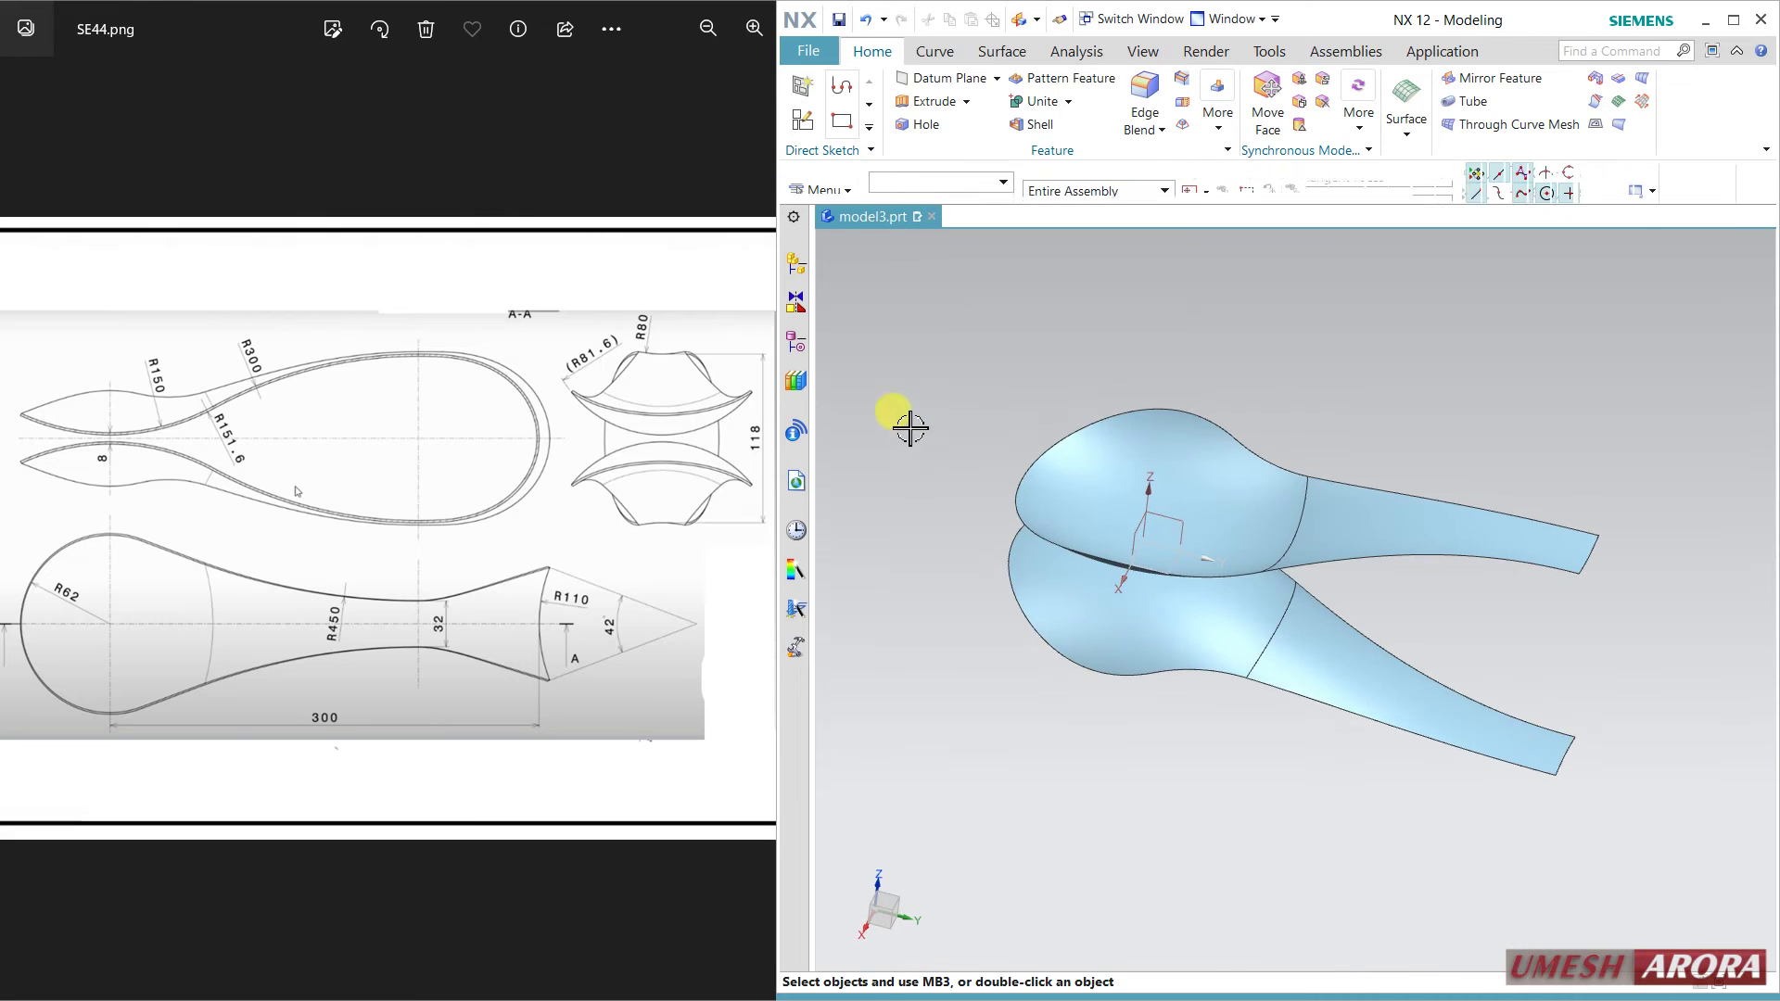
mouse_move(910, 426)
middle_mouse_down()
mouse_move(1075, 480)
mouse_move(898, 556)
middle_mouse_up()
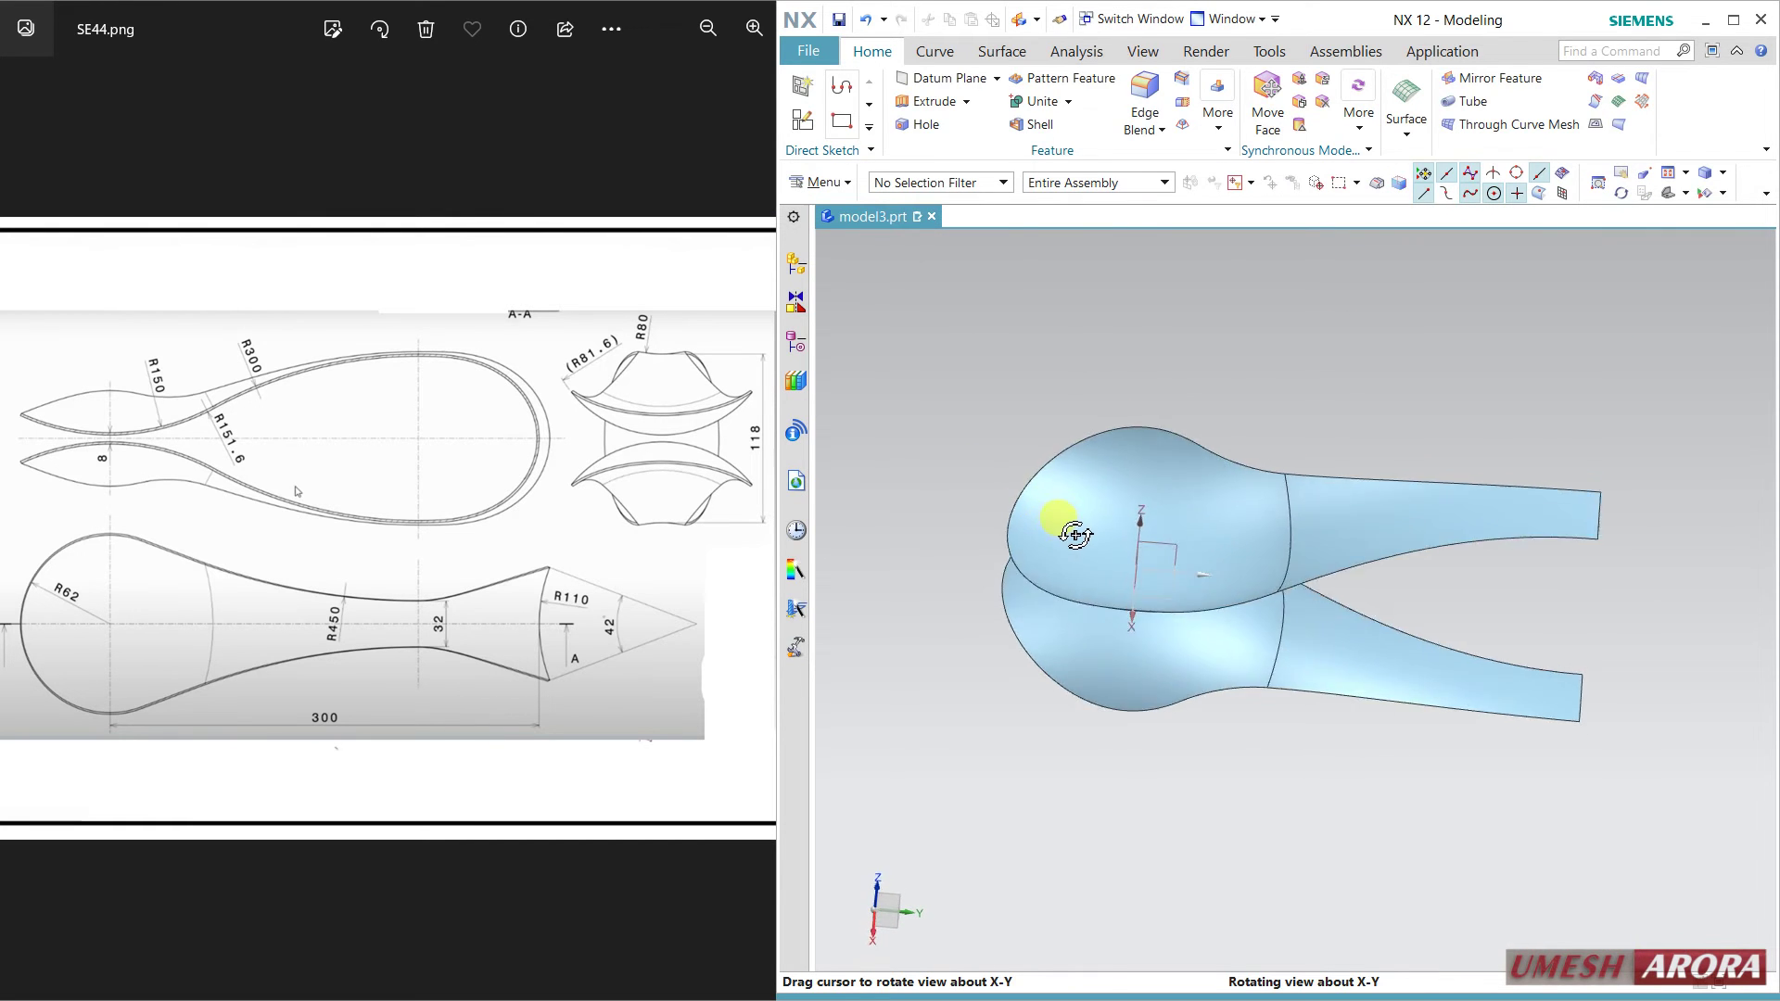
mouse_move(1117, 614)
middle_mouse_down()
mouse_move(1331, 386)
mouse_move(1344, 418)
middle_mouse_up()
Create a sketch on the XY plane and draw an arc beyond the handle tip.
left_click(805, 120)
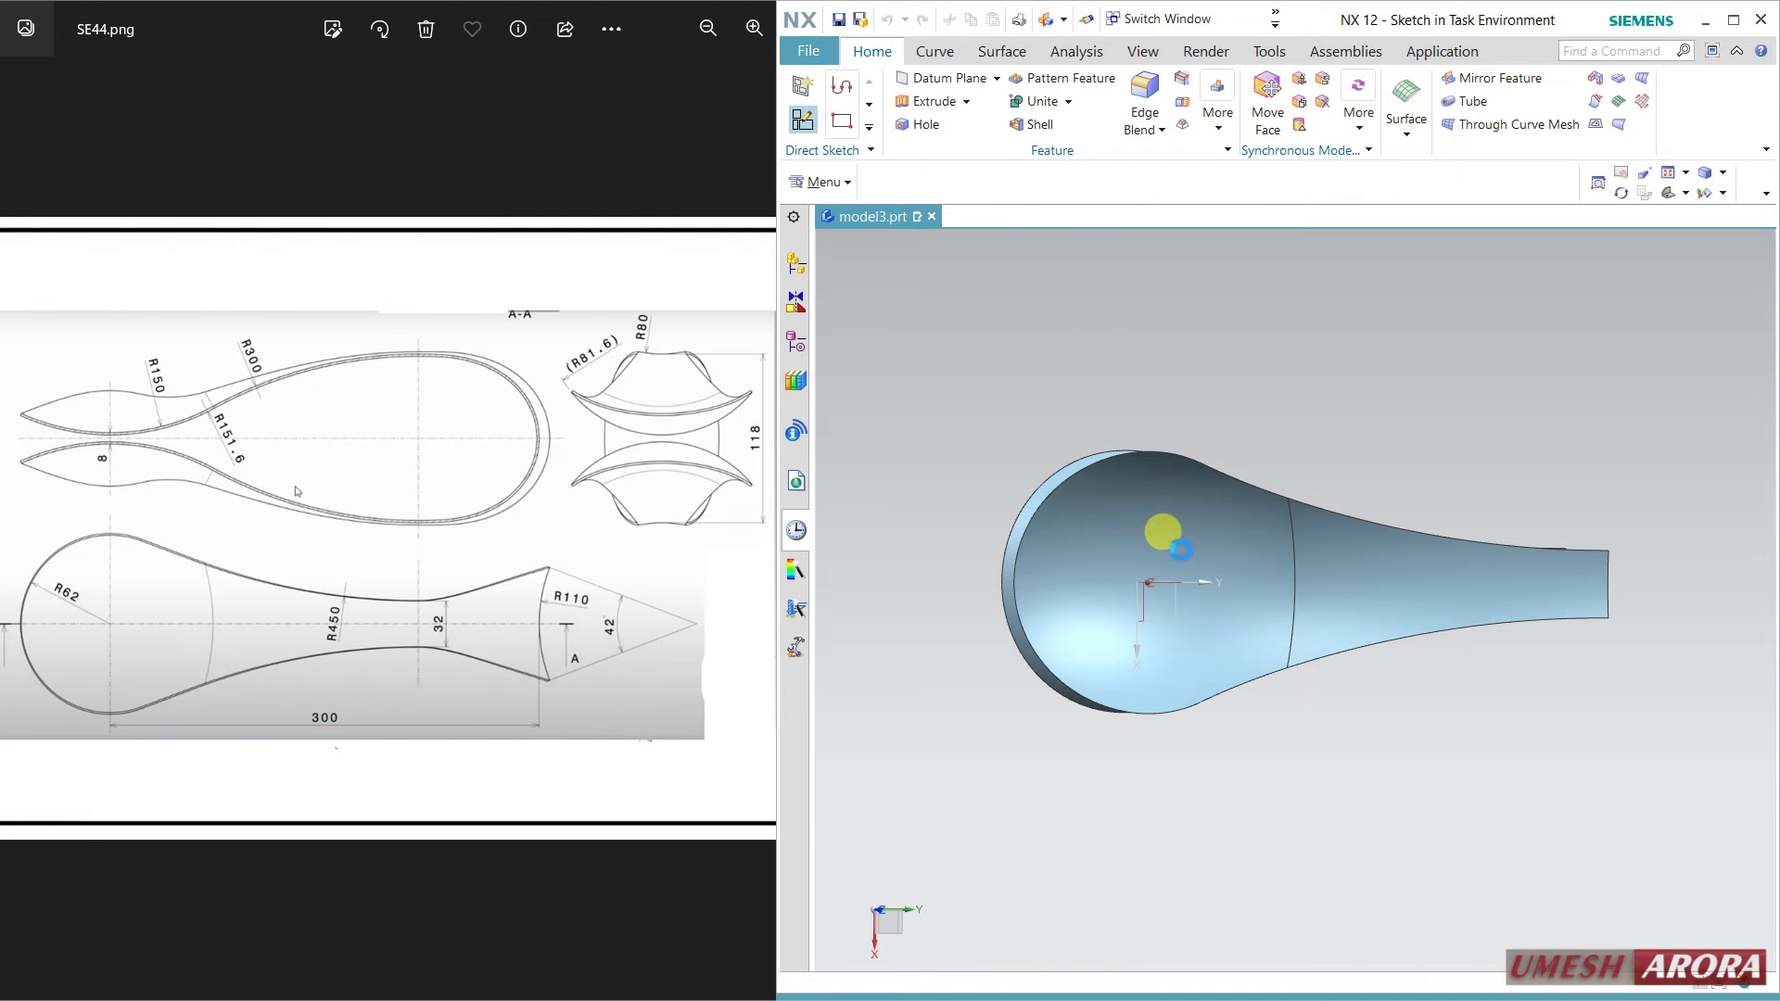
left_click(1179, 618)
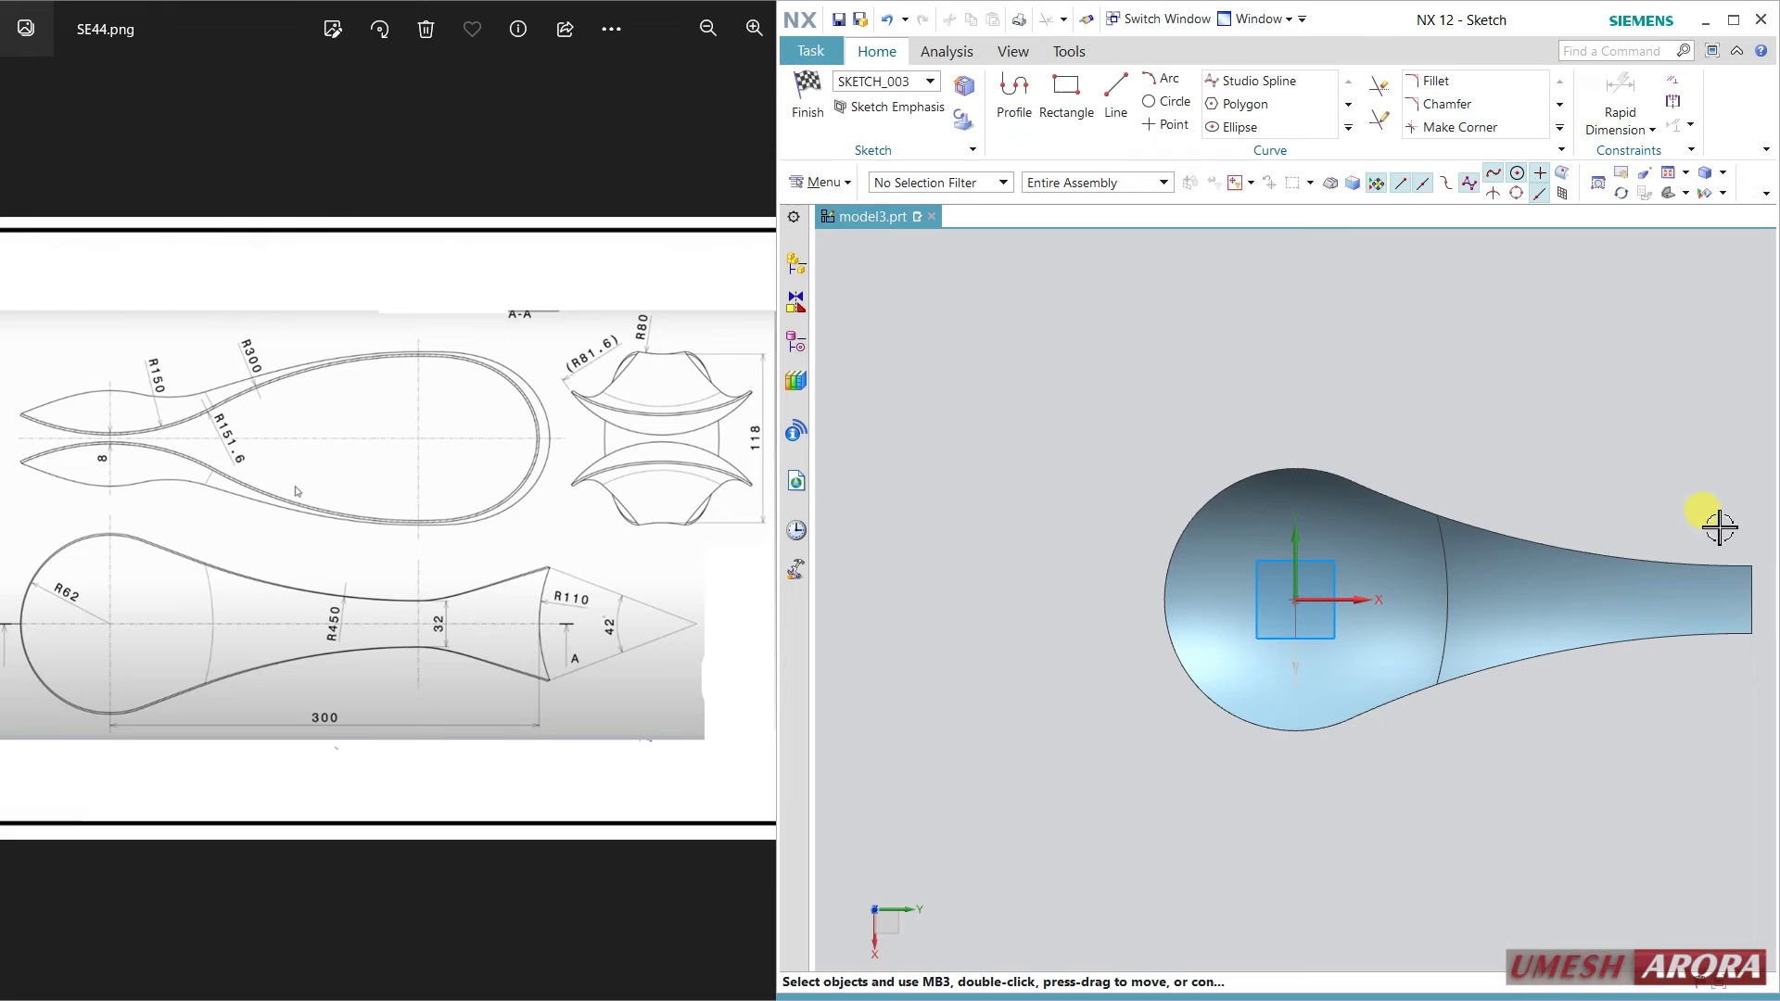
key("z")
middle_click_drag(1411, 537, 1181, 528, "shift")
left_click(1154, 79)
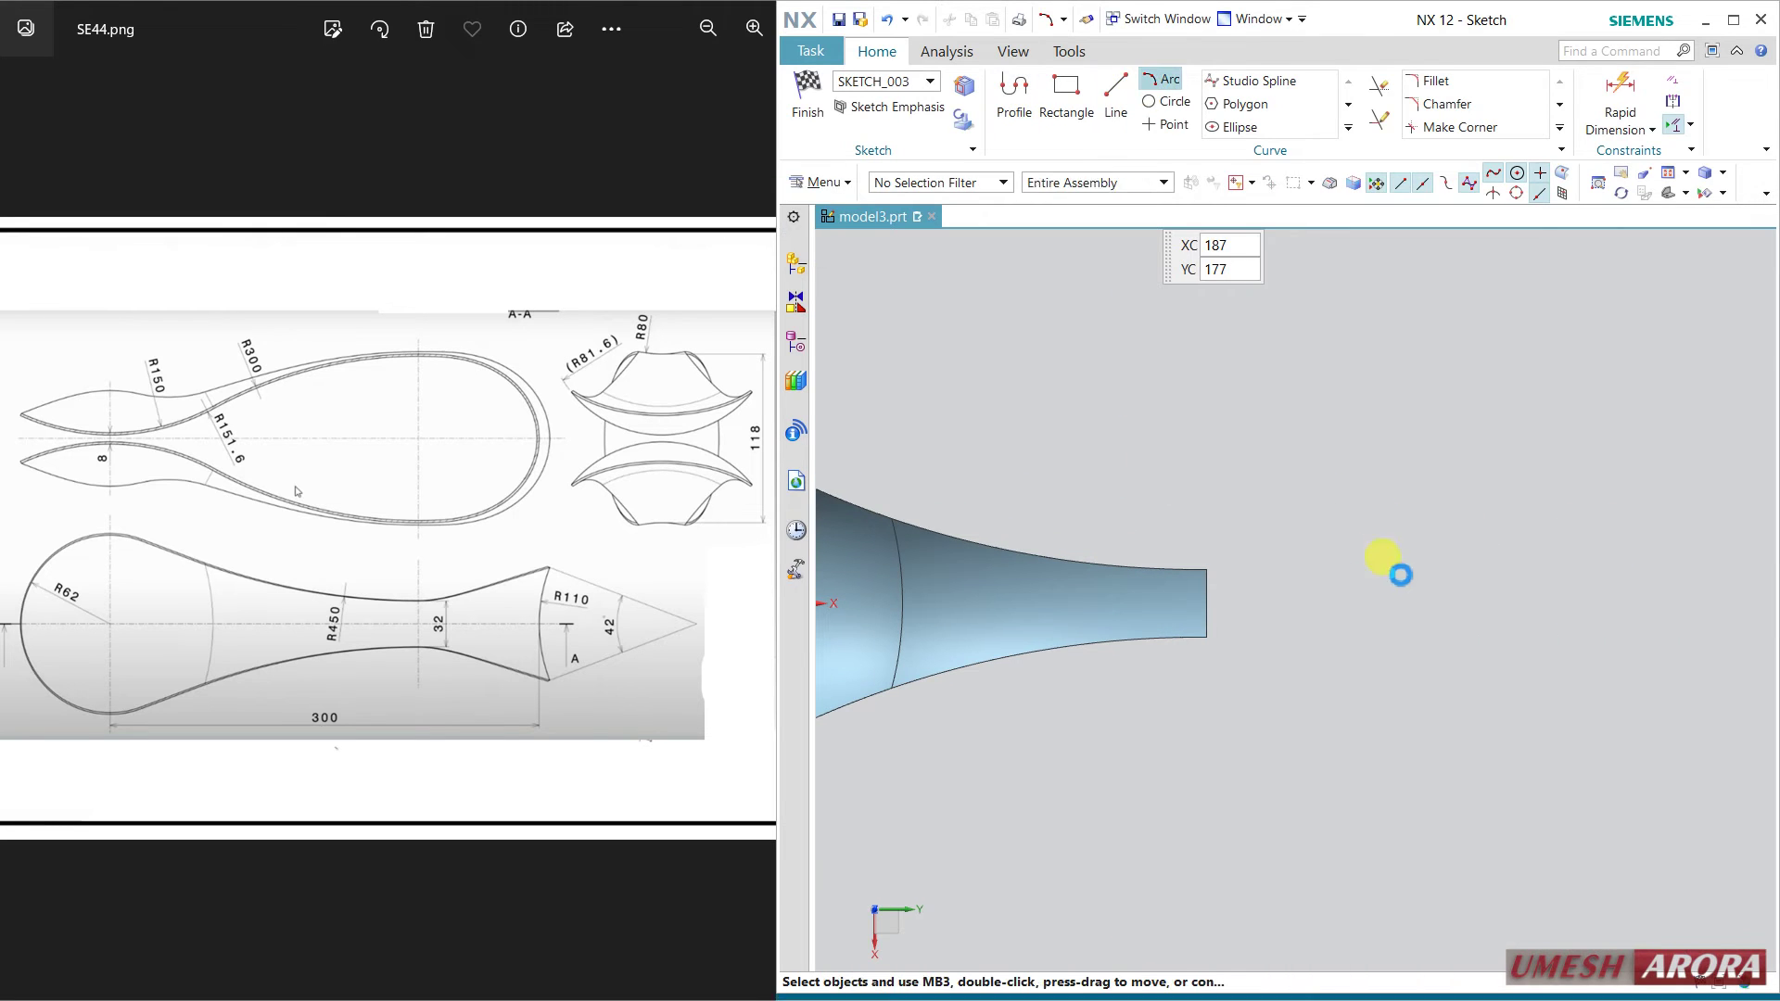
left_click(1448, 535)
left_click(1448, 661)
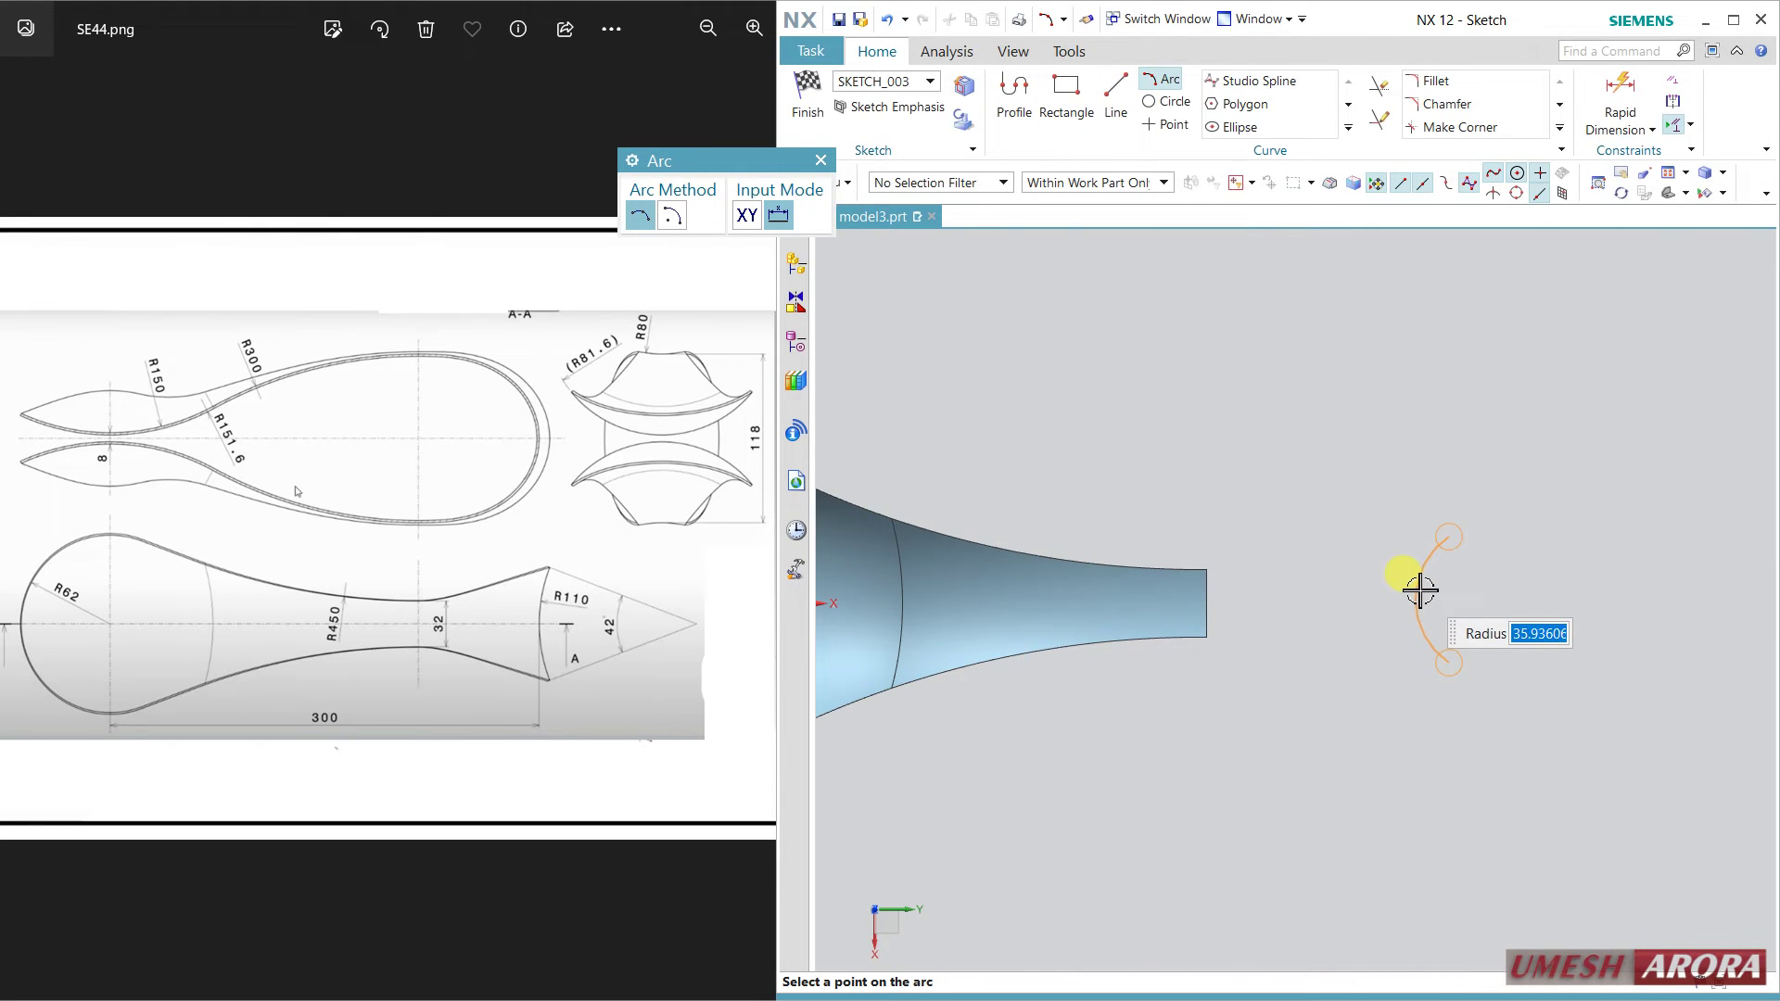
left_click(1422, 541)
key("Escape")
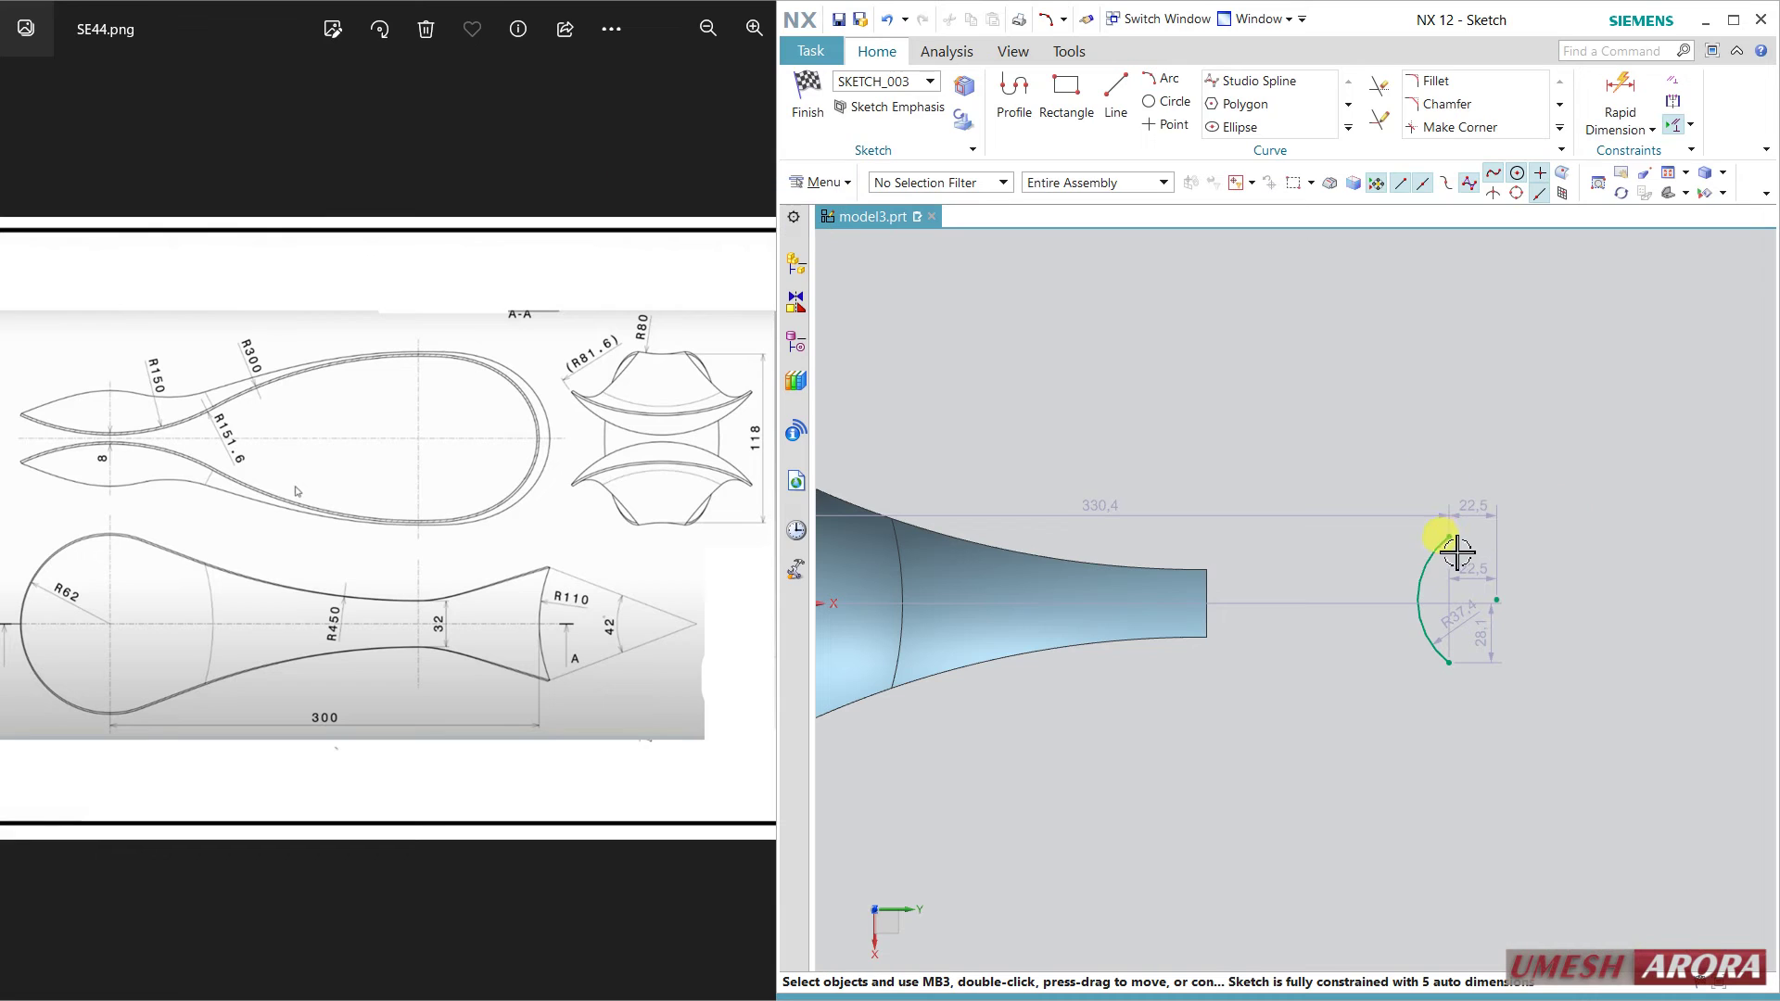
Constrain the arc's endpoints vertically and its centre onto the horizontal axis.
left_click(1449, 537)
left_click(1451, 671)
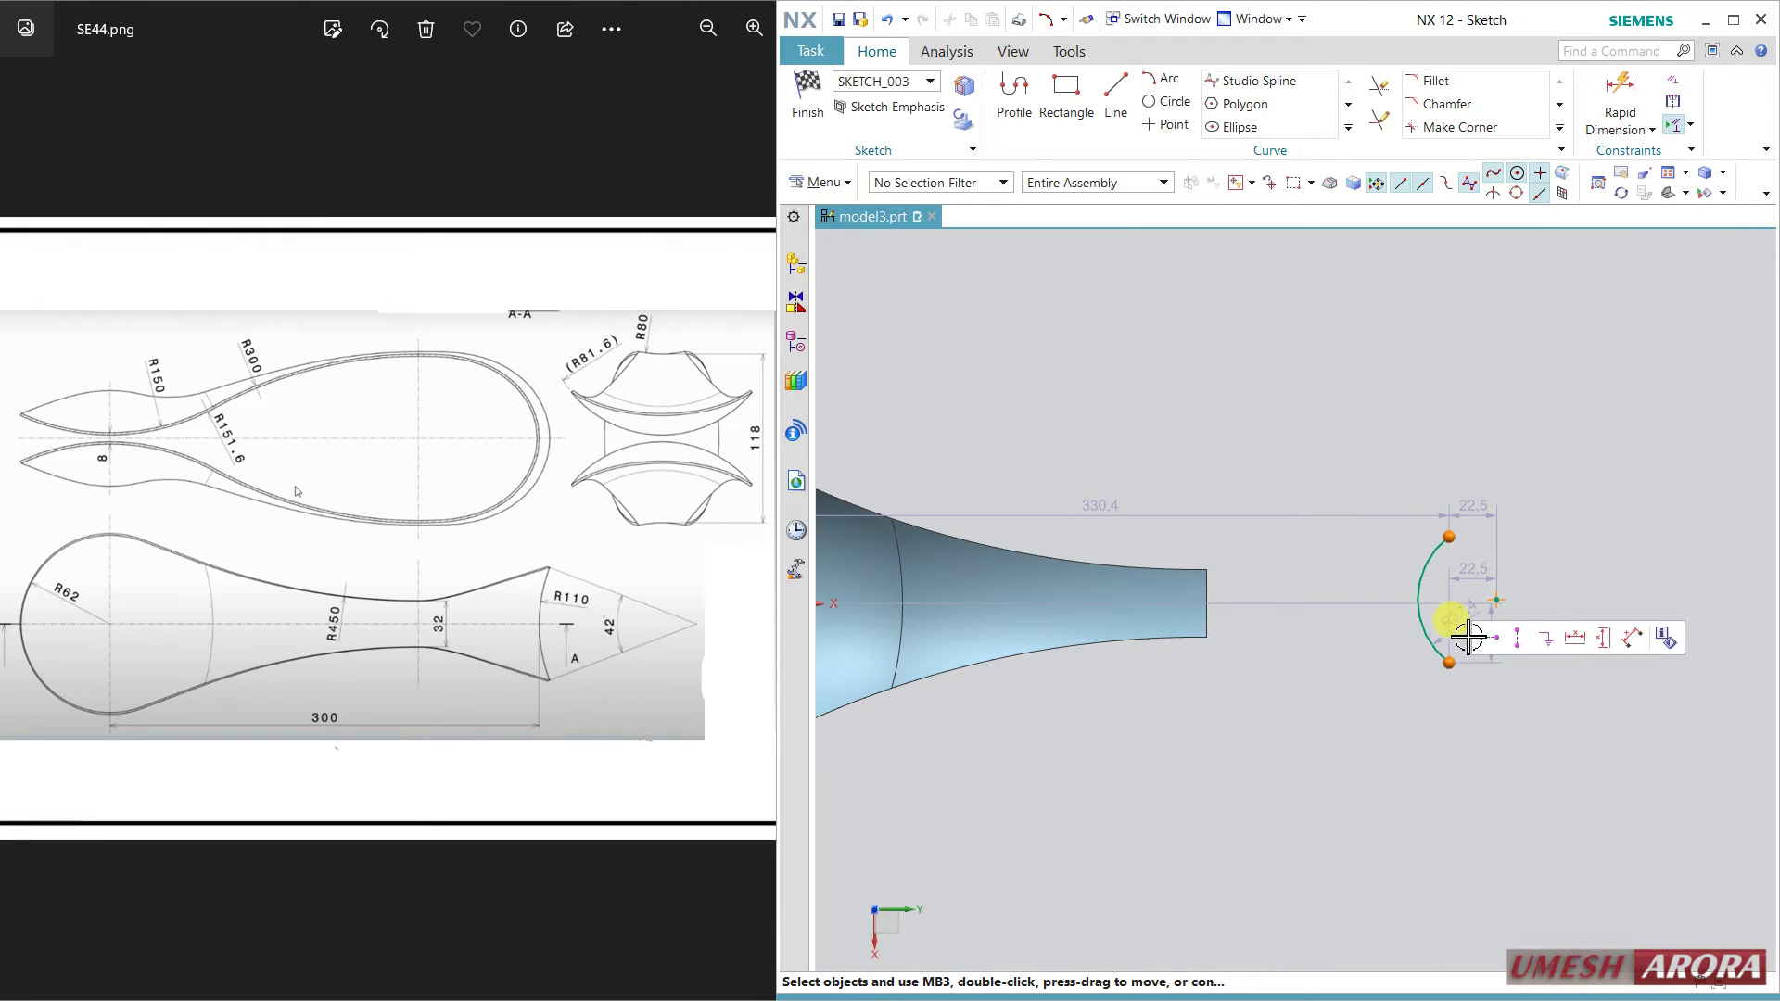
left_click(1518, 642)
left_click(1491, 605)
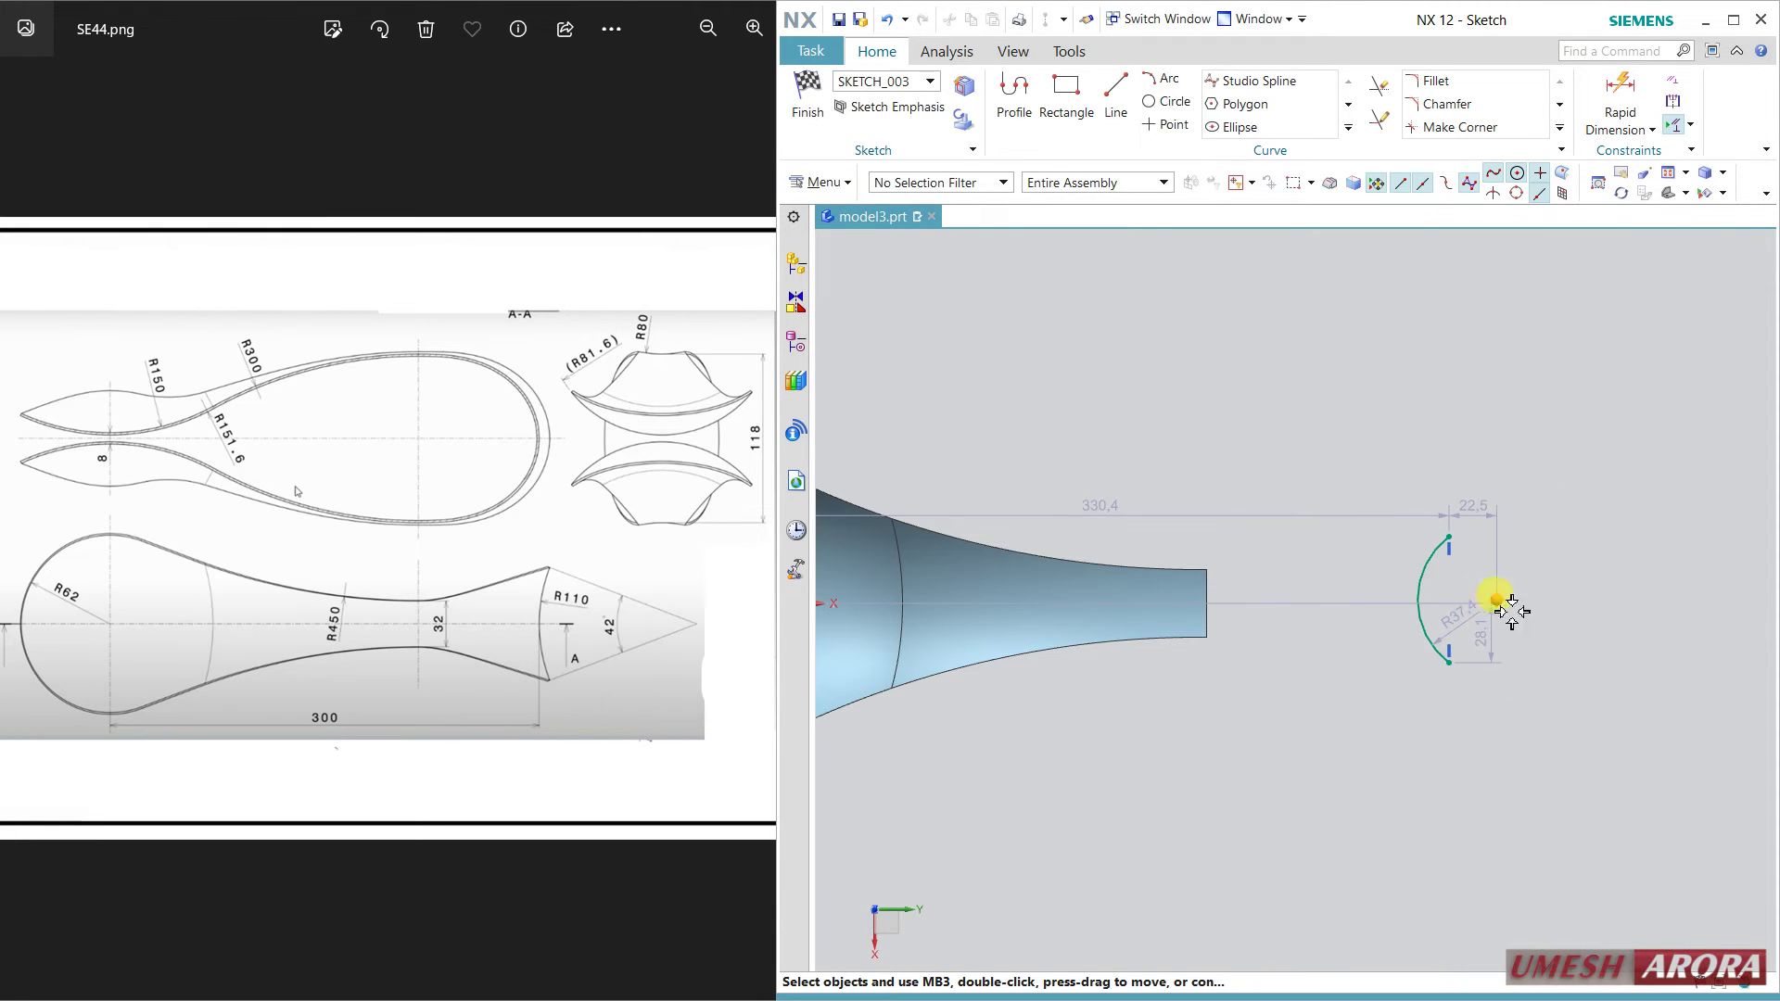
scroll(1561, 648, "down", 1)
scroll(1220, 663, "down", 1)
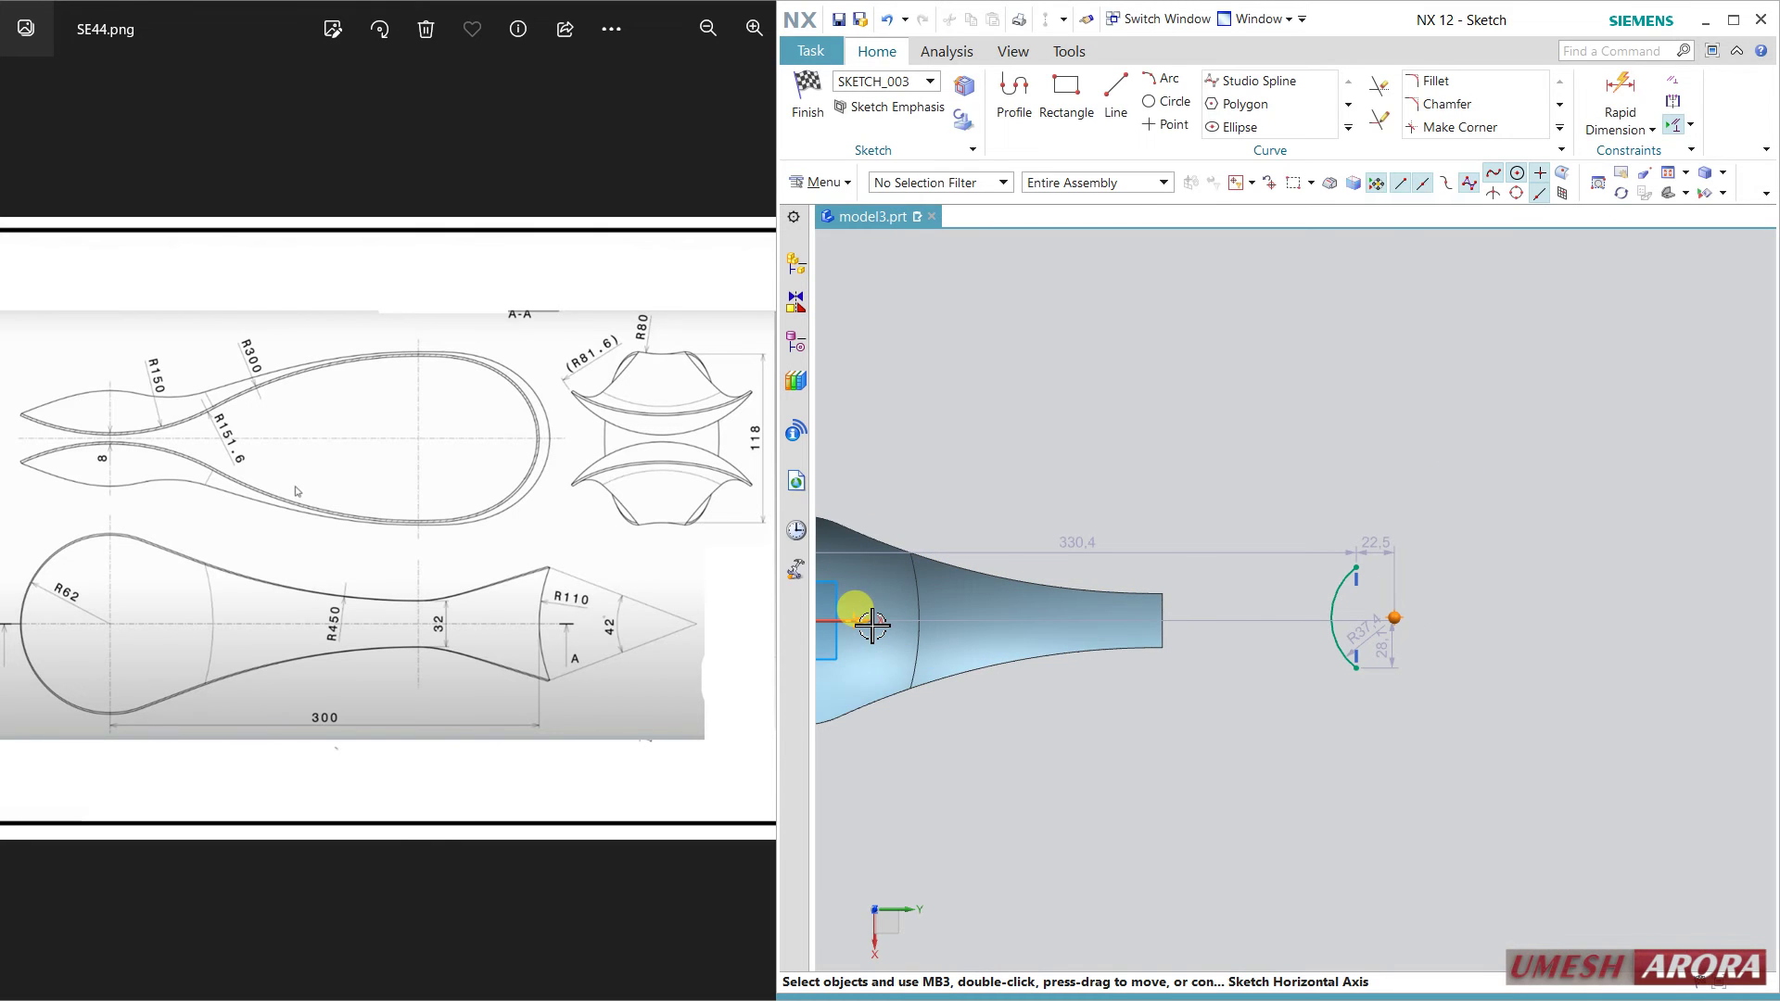
left_click(903, 619)
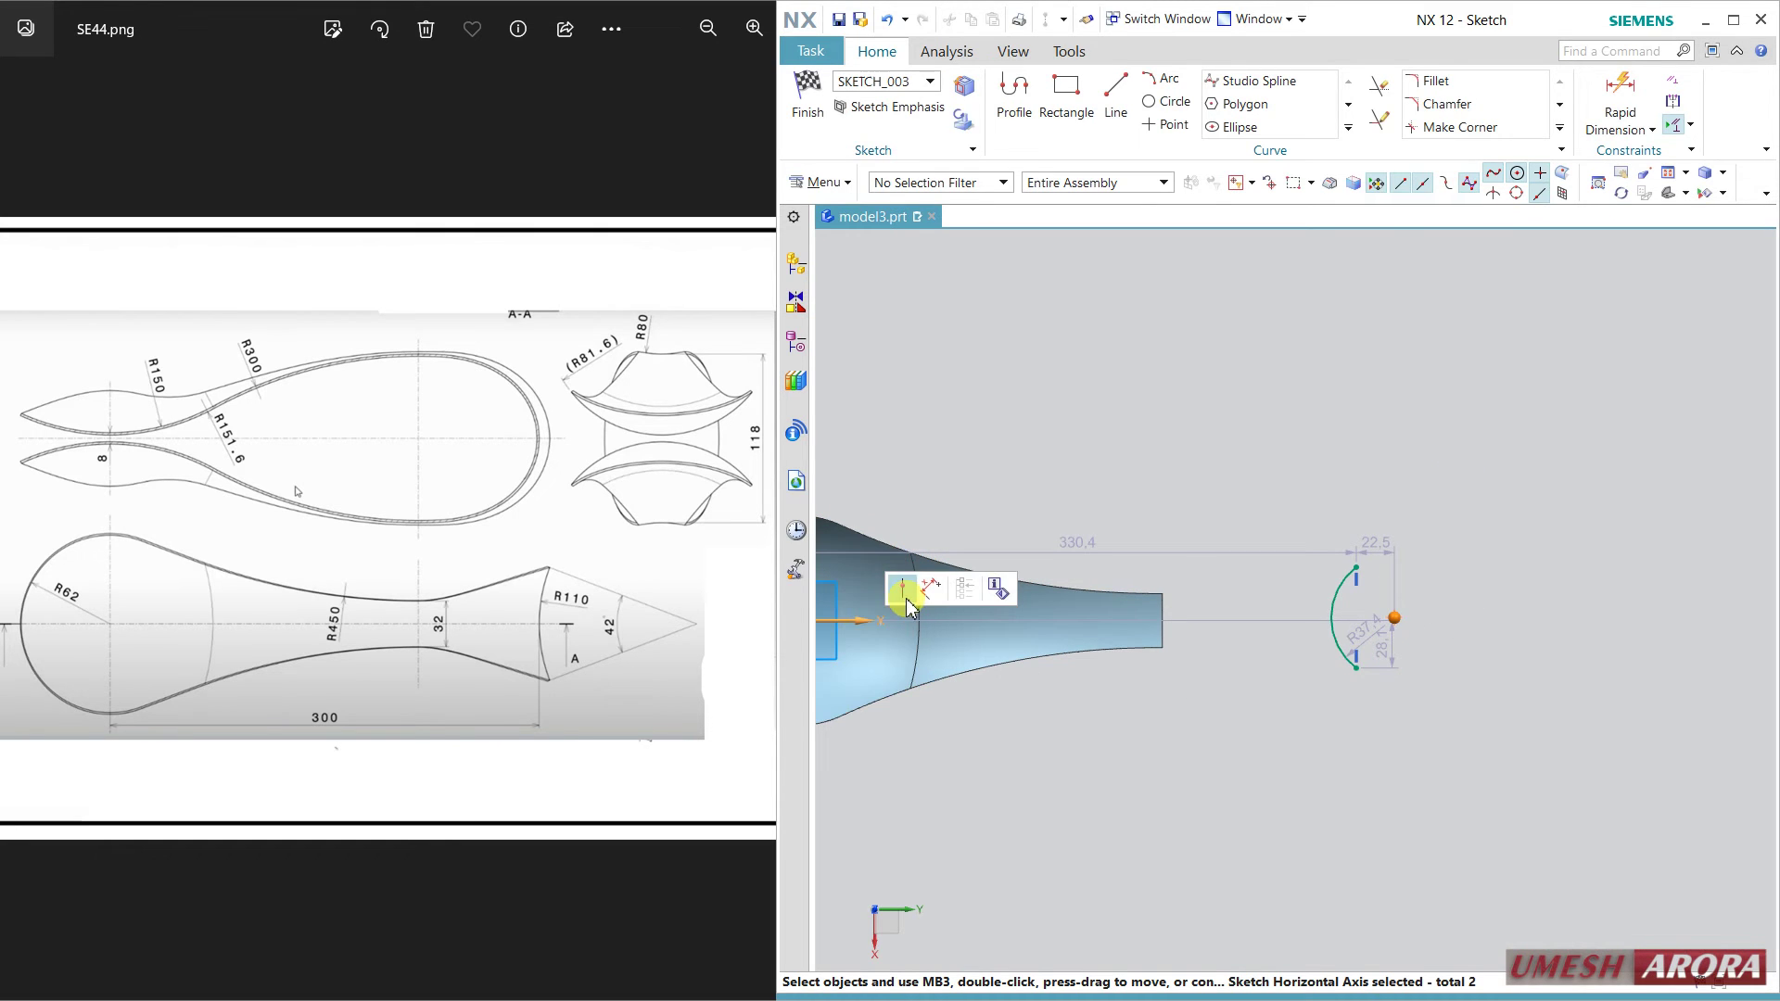
left_click(907, 598)
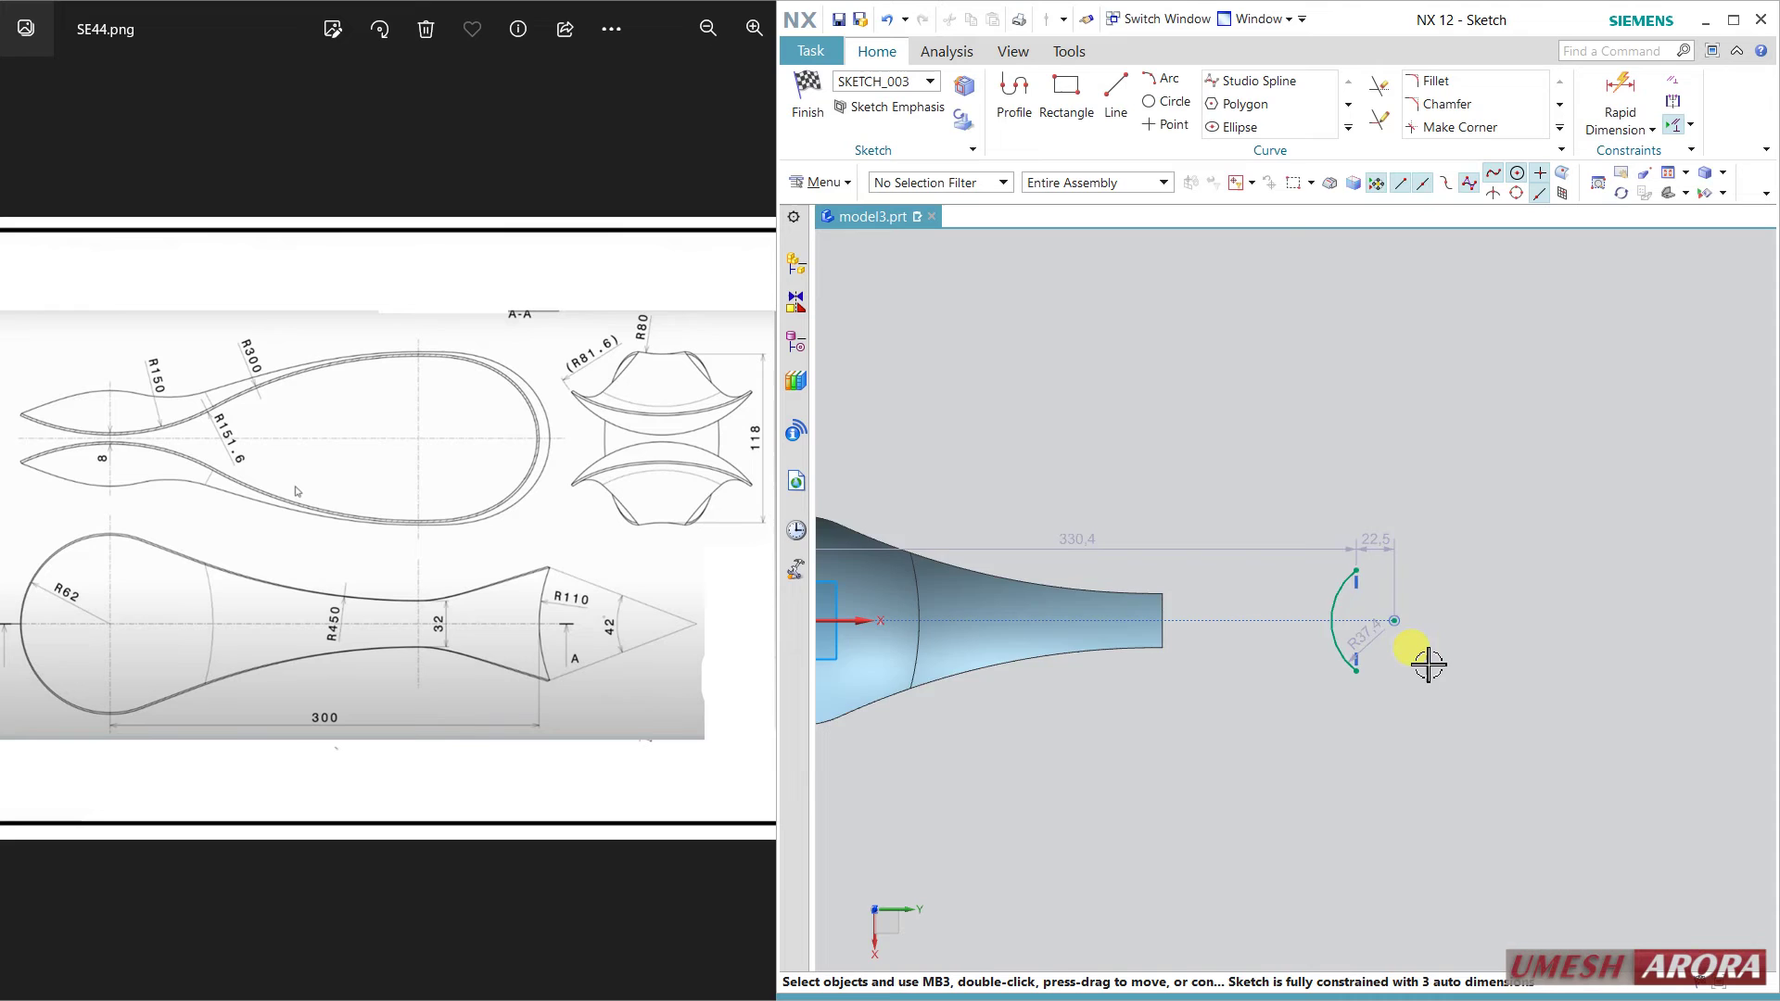
Dimension the arc 300 from the bowl's left extreme and set its radius to 110.
key("ctrl+f")
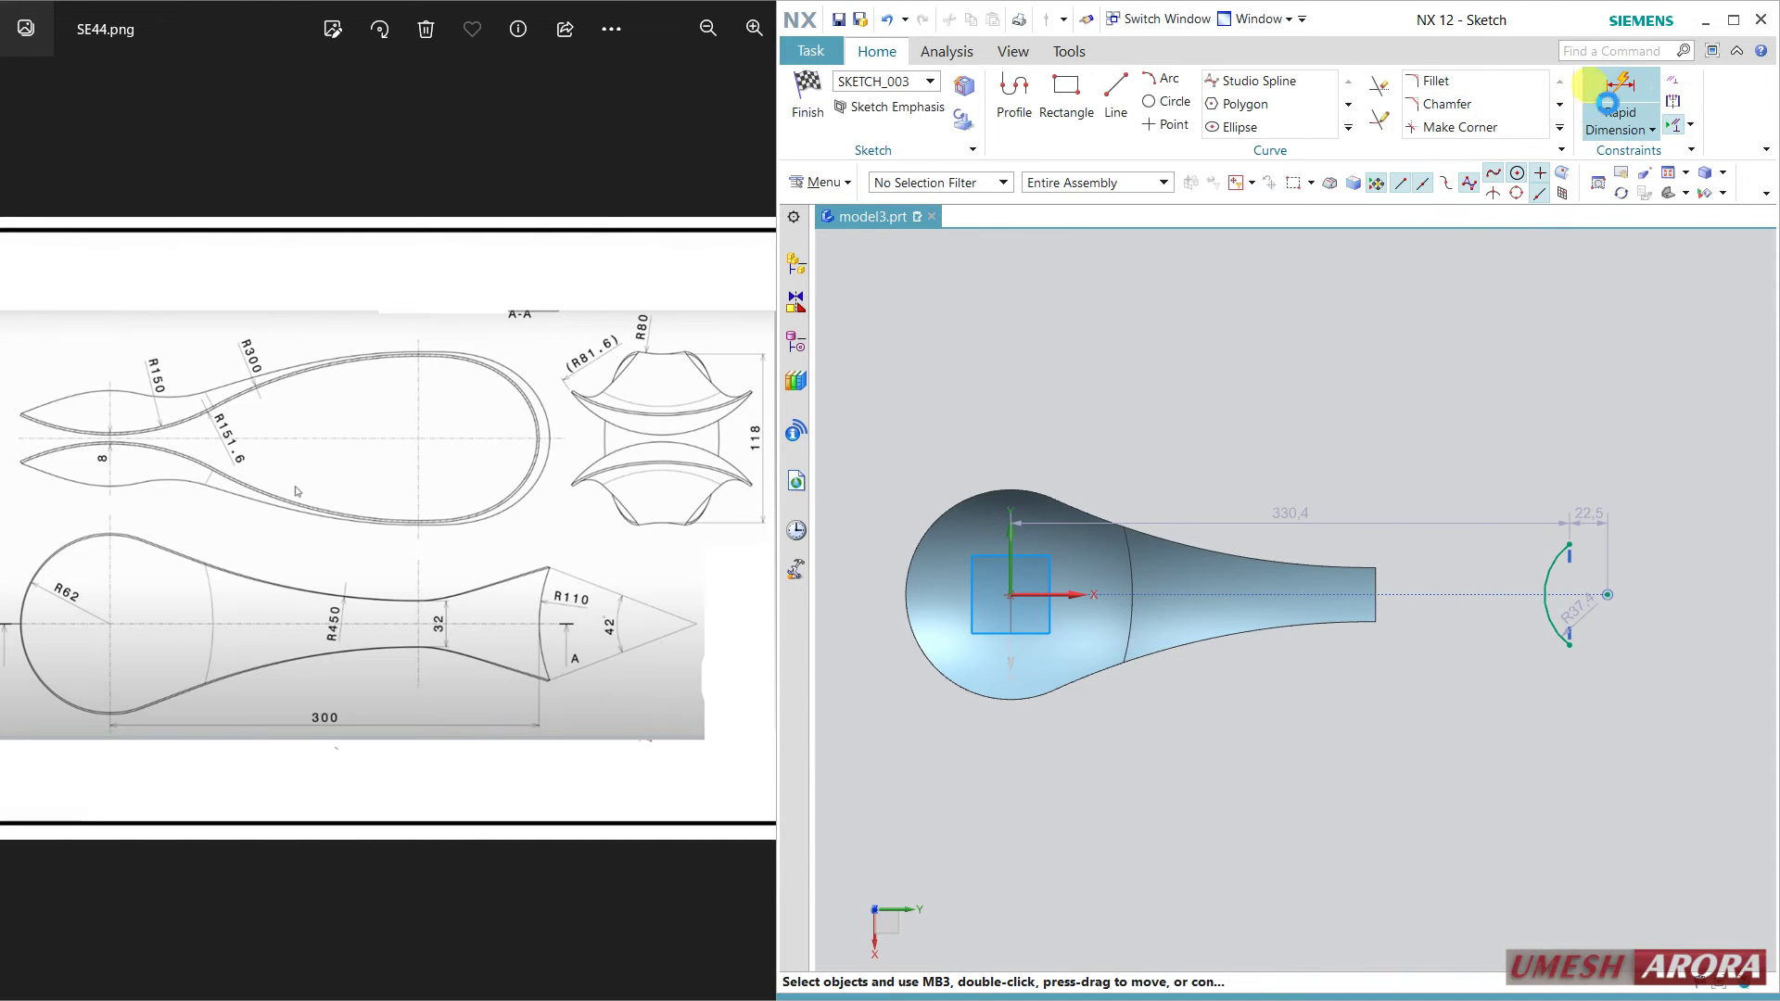
left_click(1614, 100)
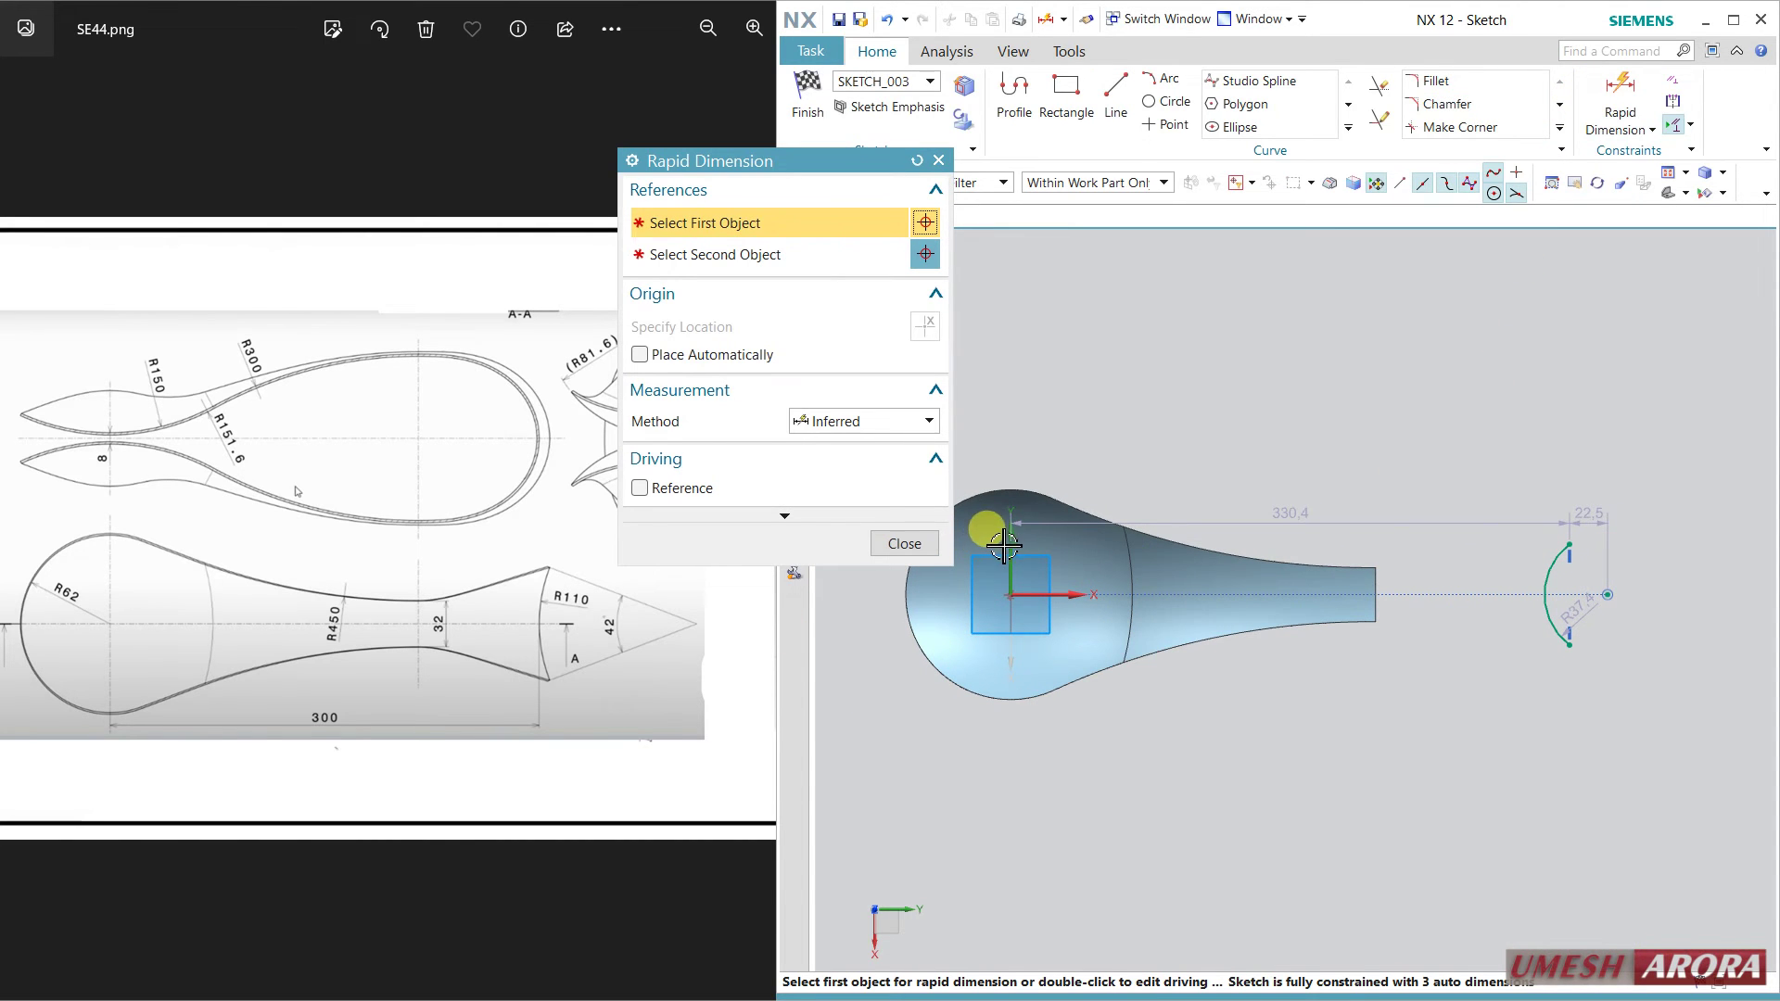
left_click(1014, 539)
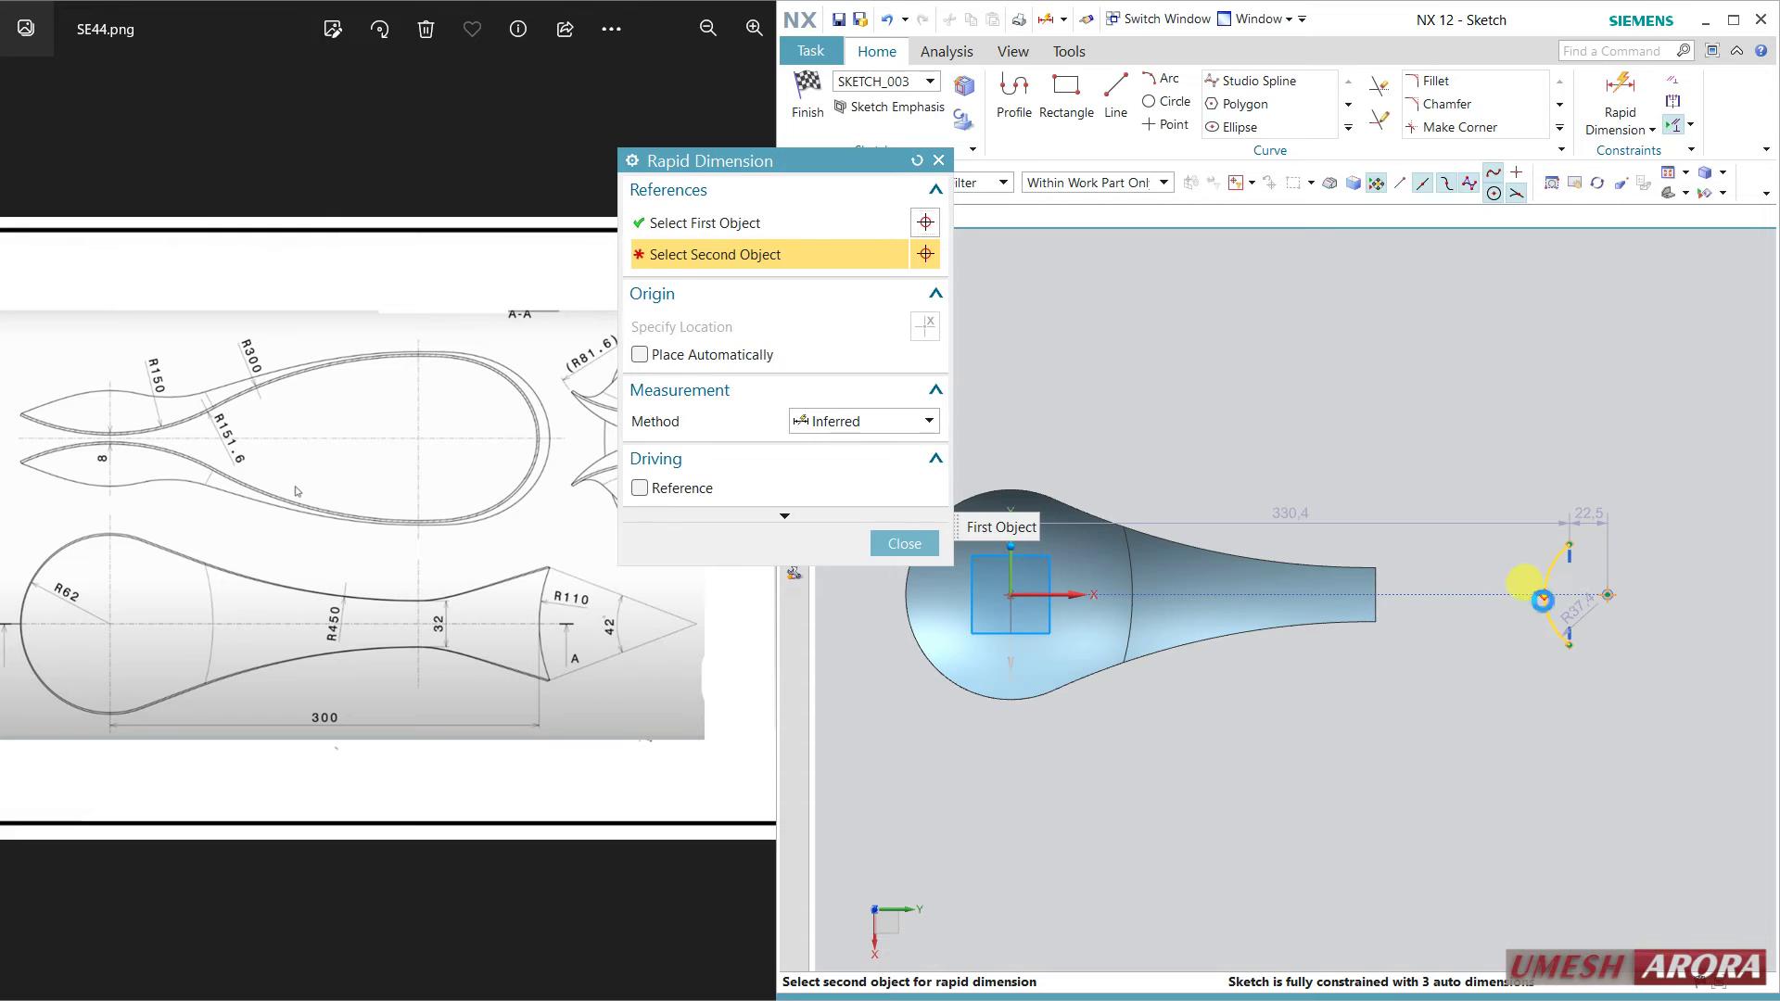
left_click(1544, 595)
left_click(1371, 676)
type("300")
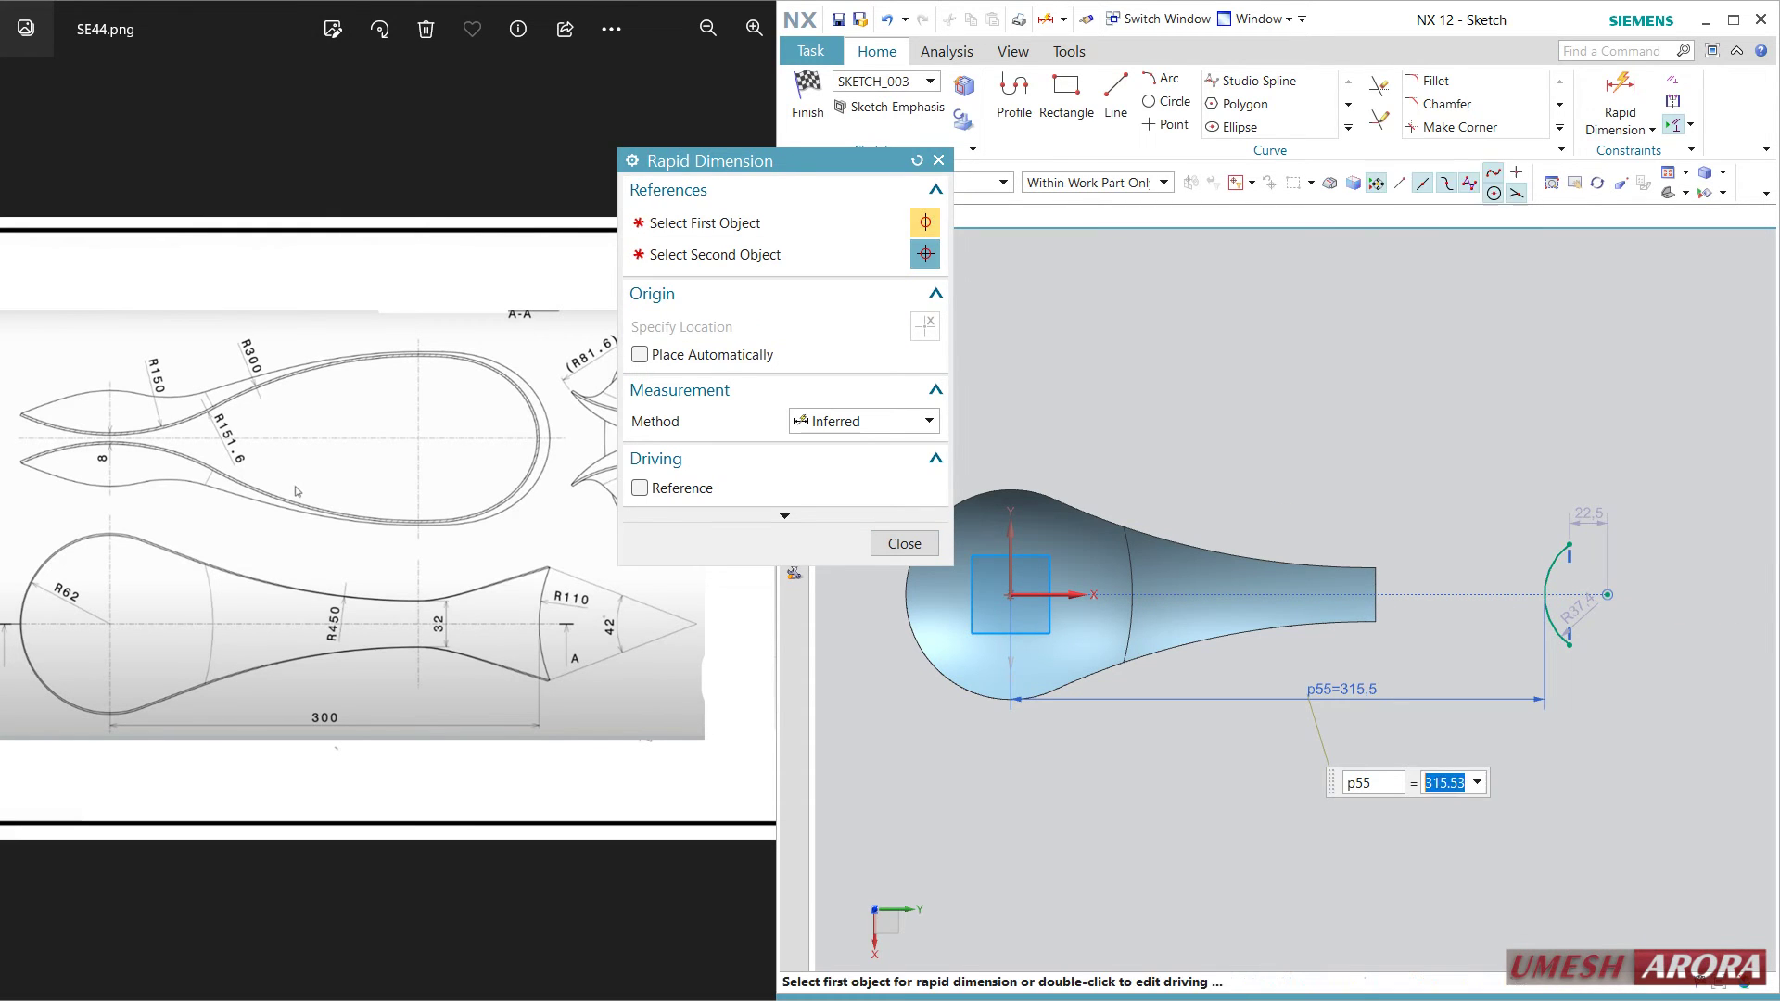
key("Return")
middle_click(1398, 507)
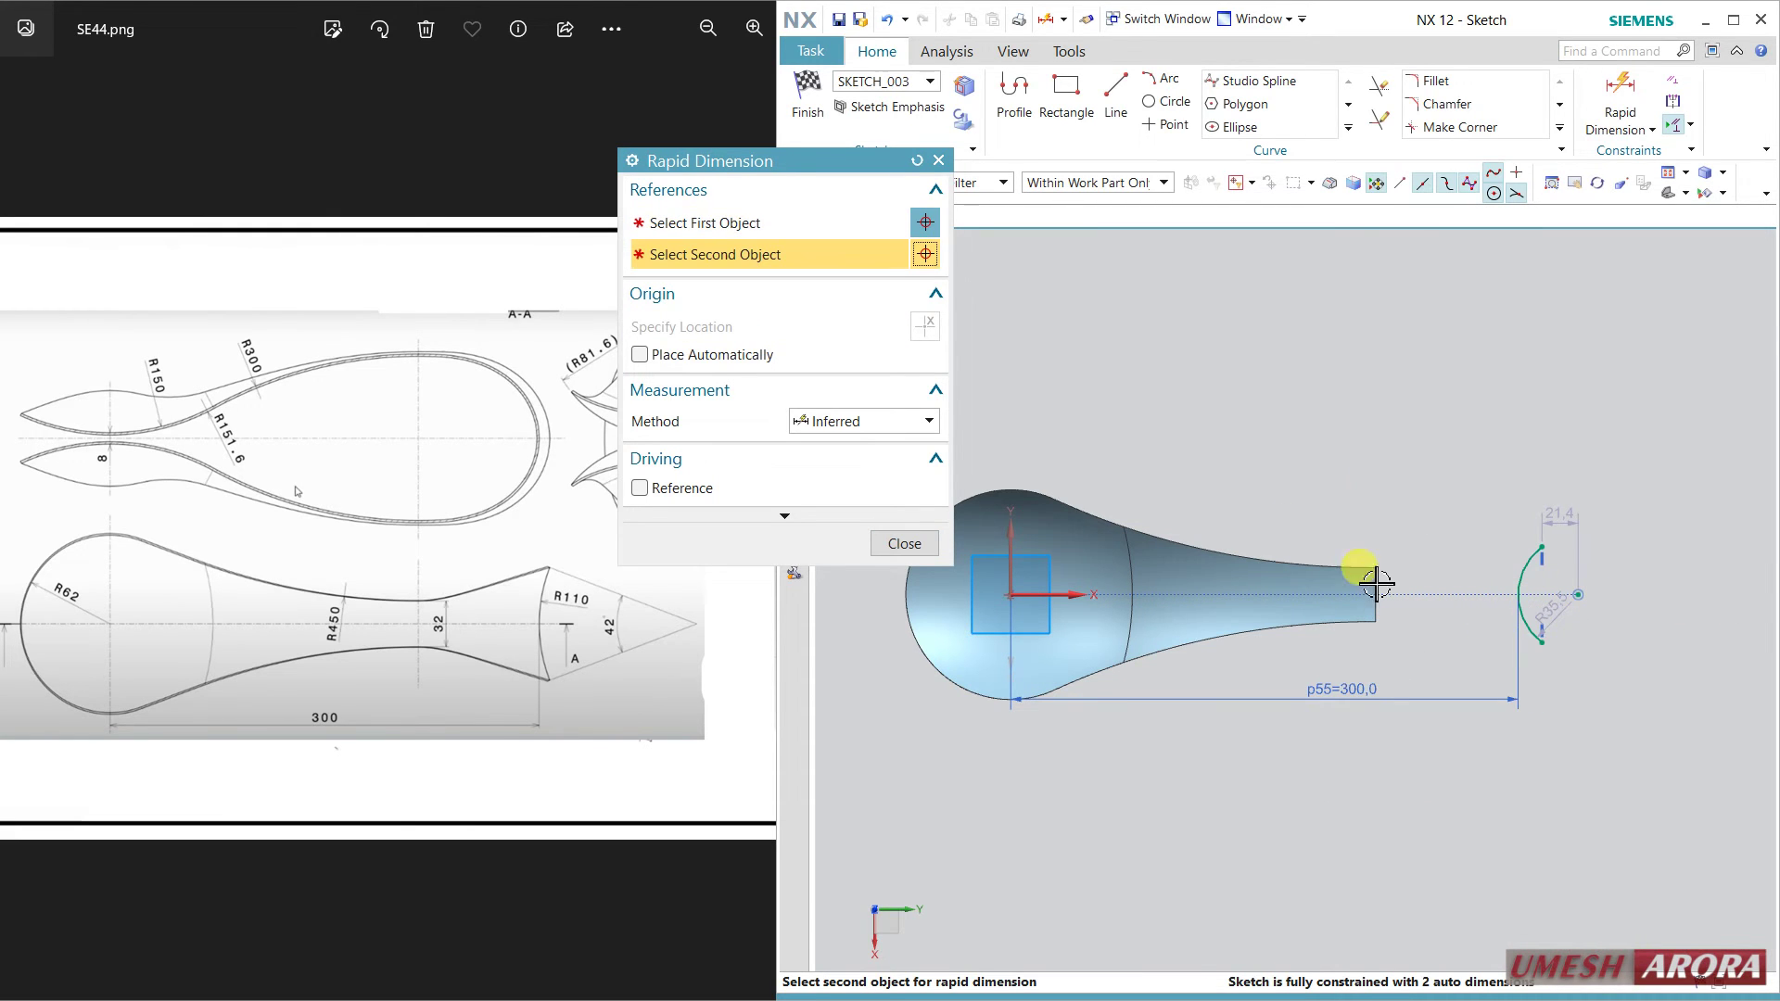
left_click(914, 546)
double_click(1560, 608)
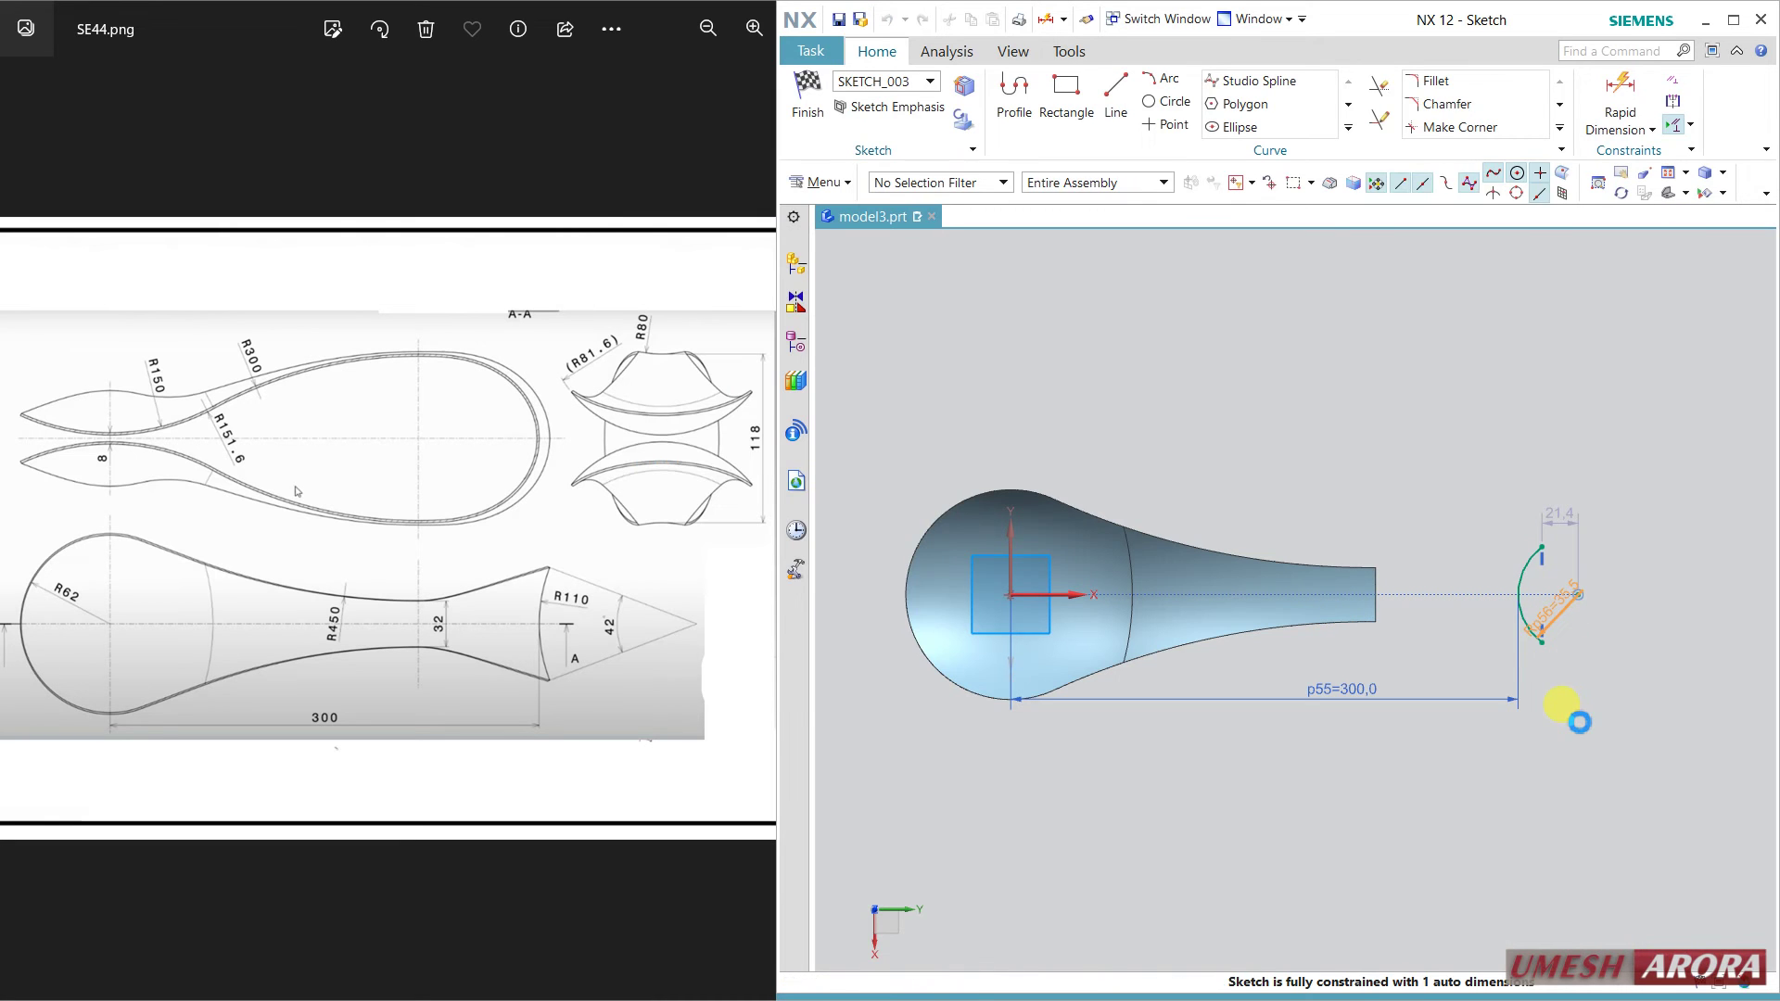
type("110")
key("Return")
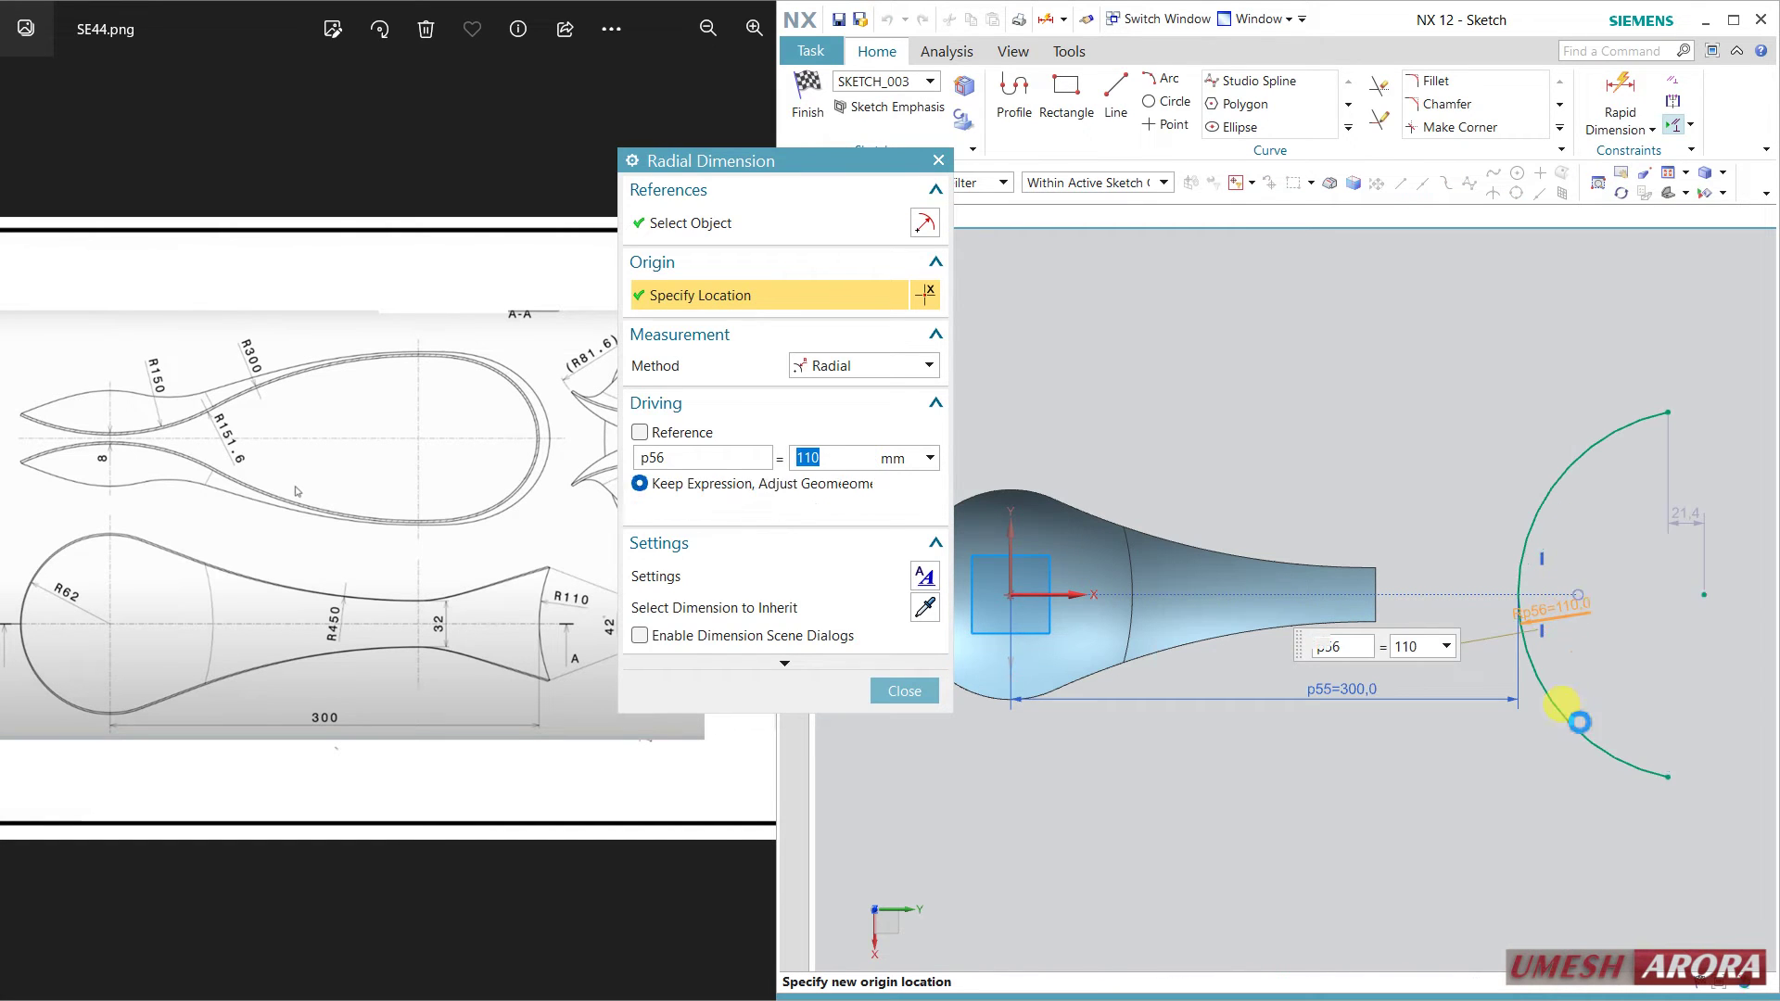
Draw two lines from the arc's upper and lower endpoints to its centre.
left_click(1115, 97)
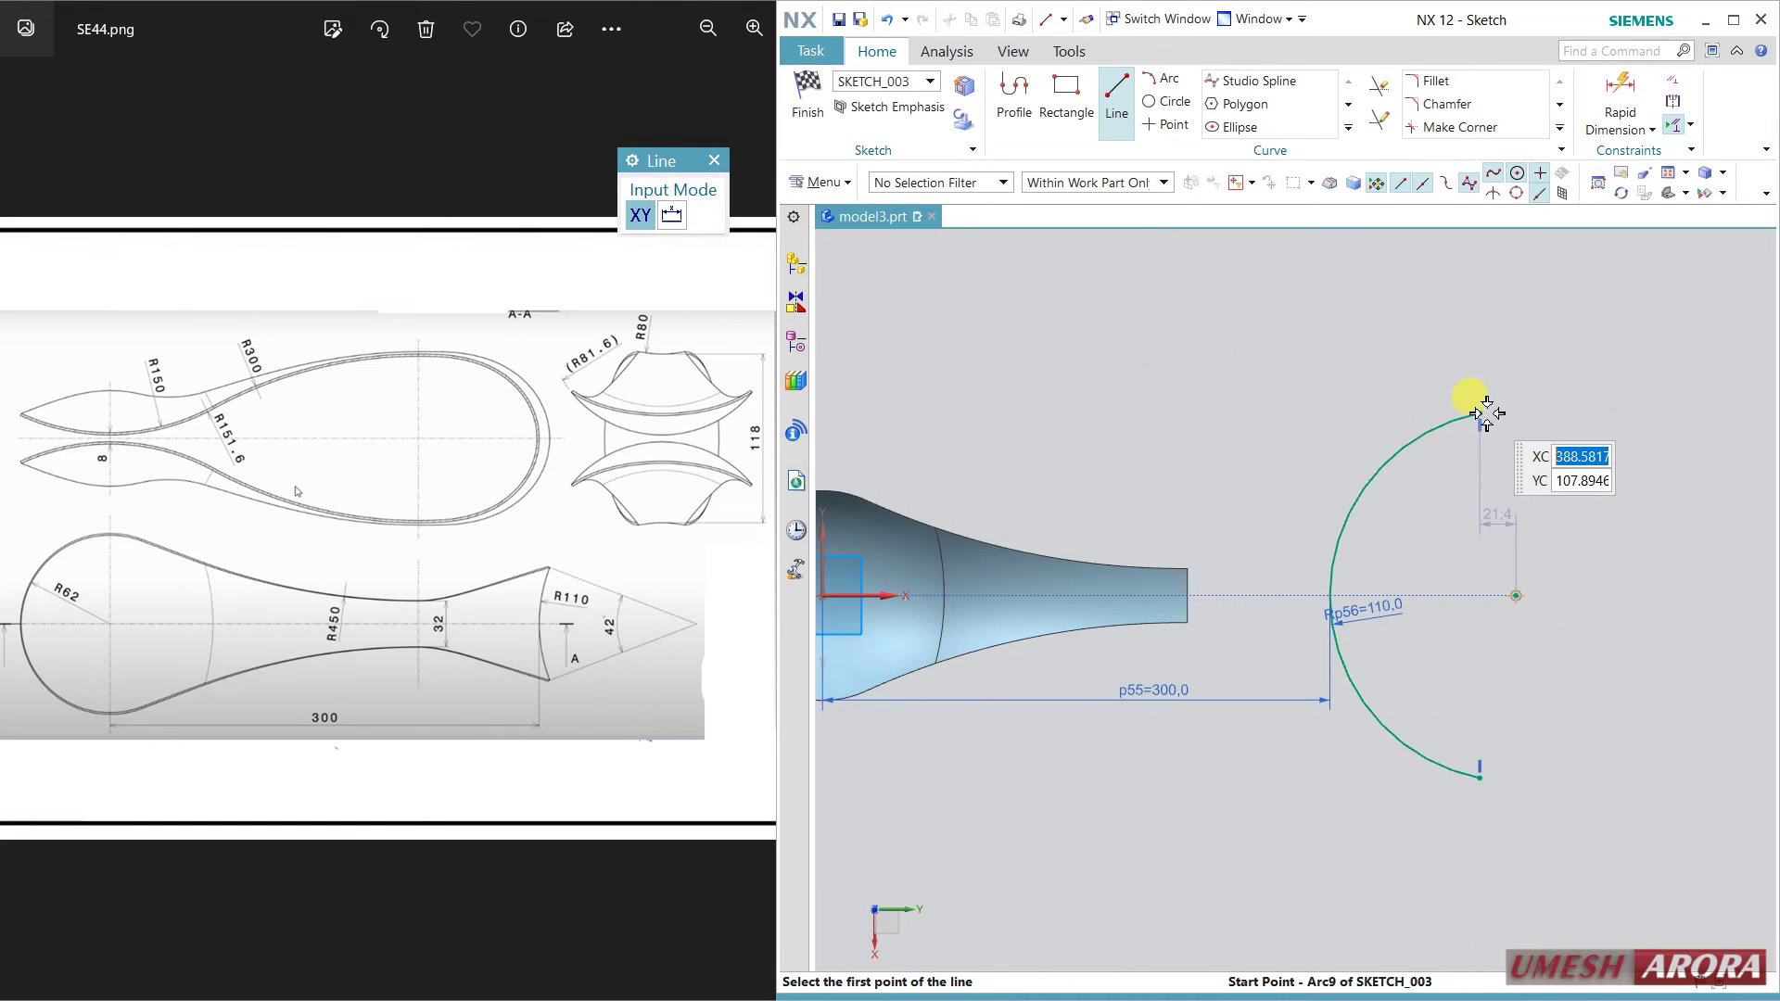
left_click(1479, 415)
left_click(1517, 596)
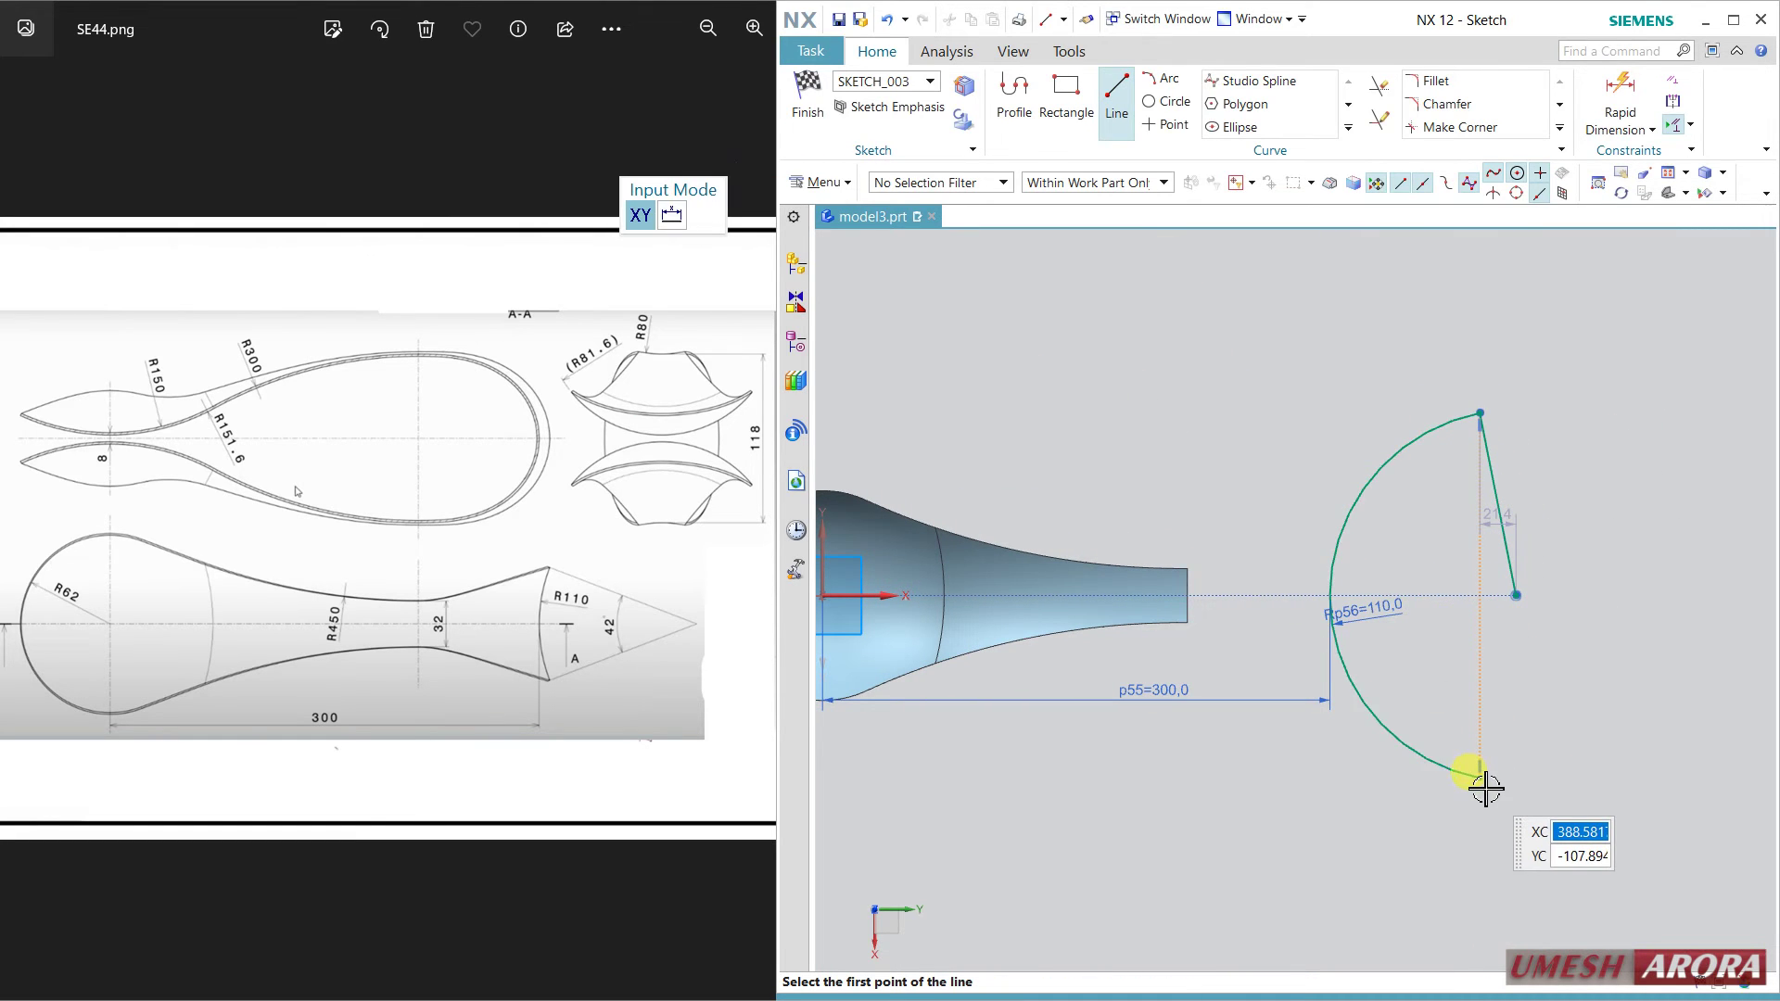
left_click(1480, 774)
left_click(1518, 597)
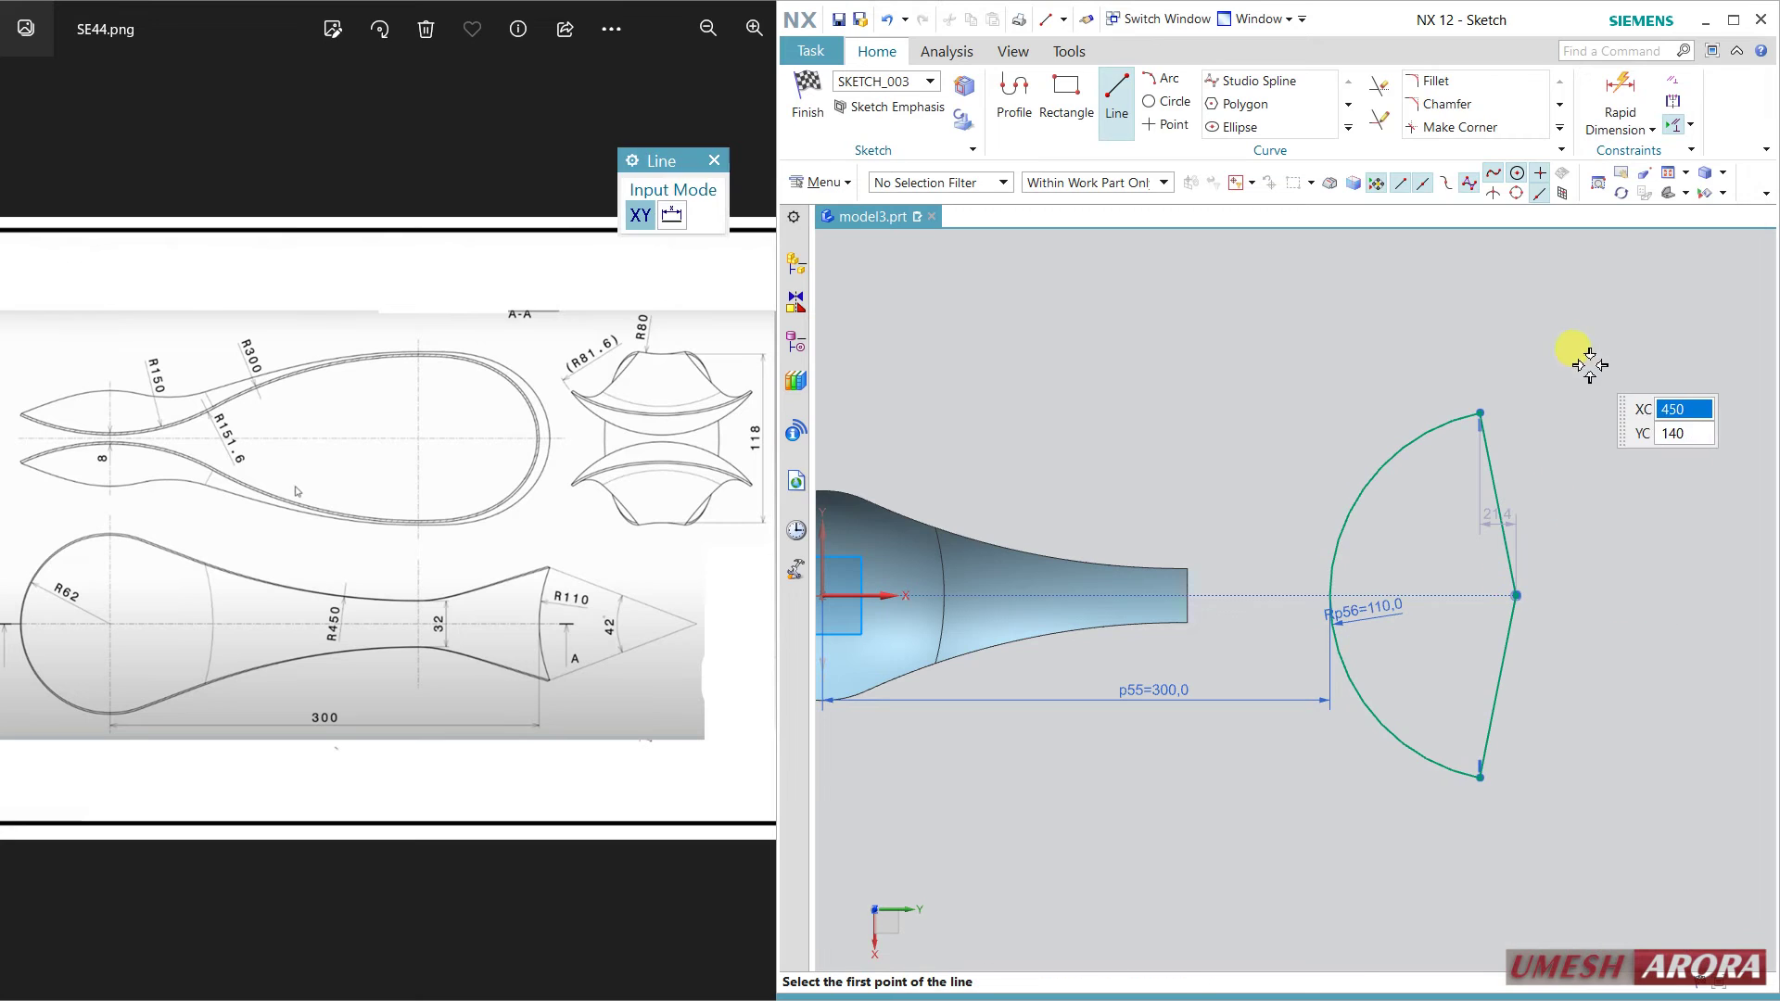
key("Escape")
Add an angular dimension between the lines, delete p57, and set p58 to 42°.
left_click(1620, 131)
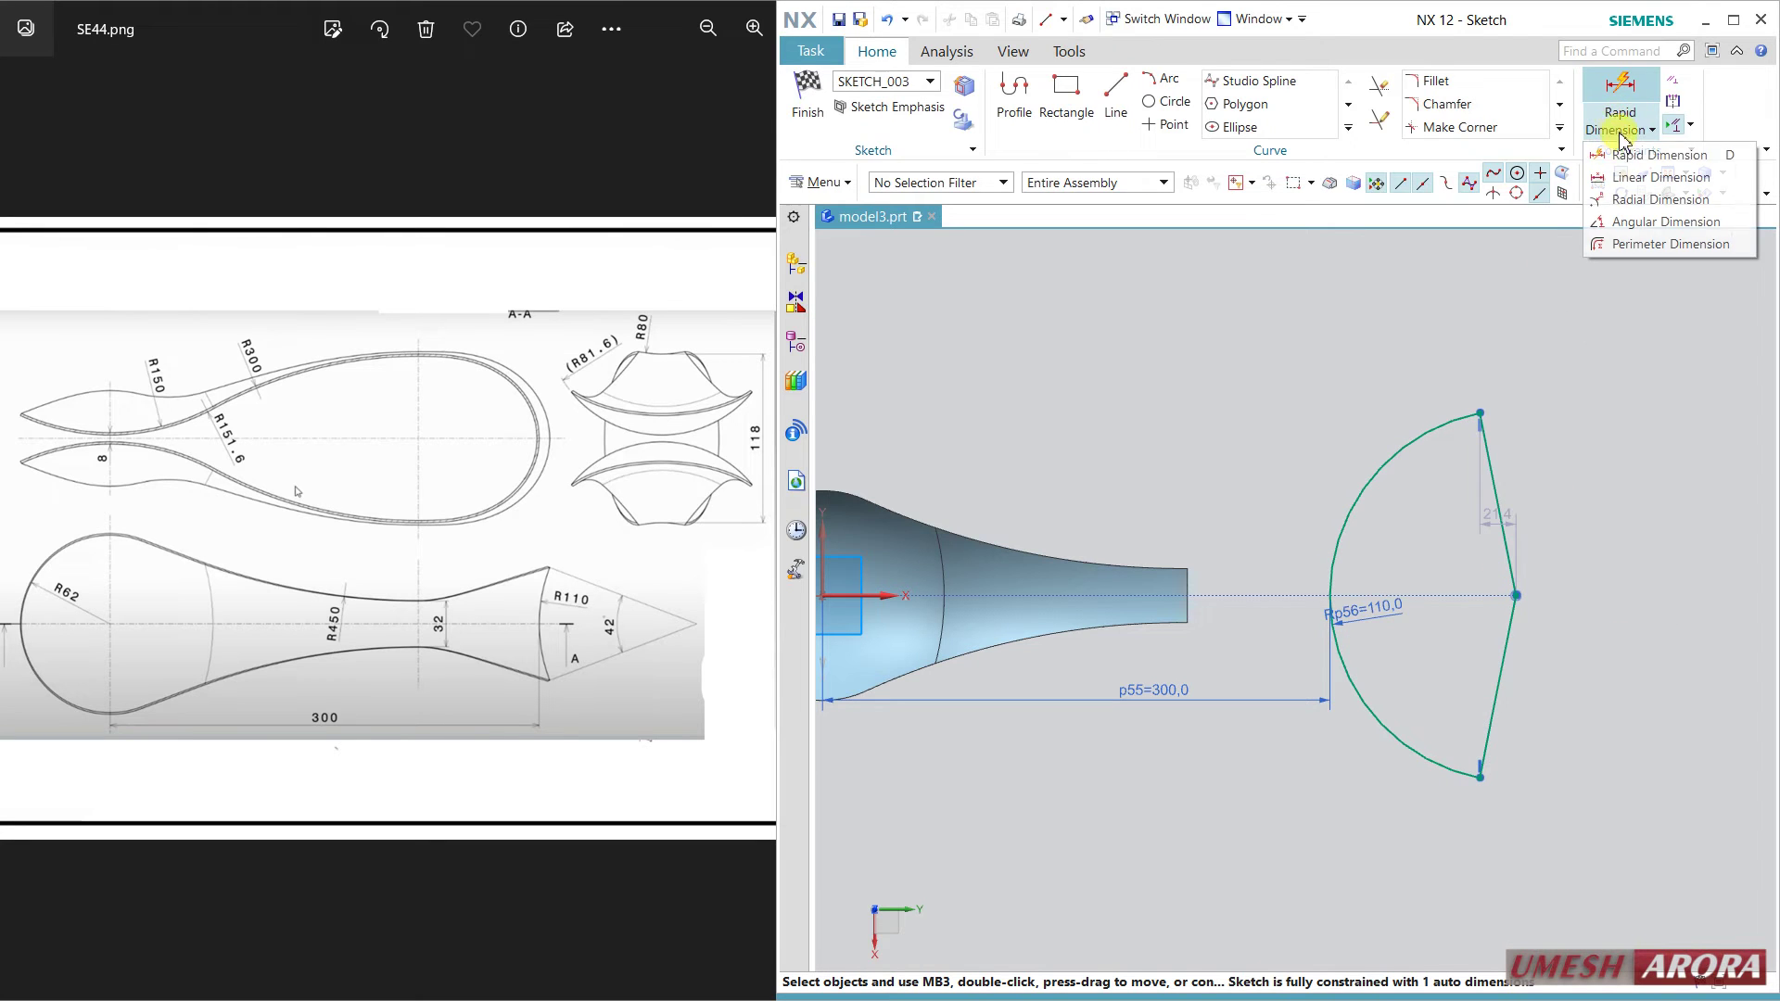
left_click(1613, 221)
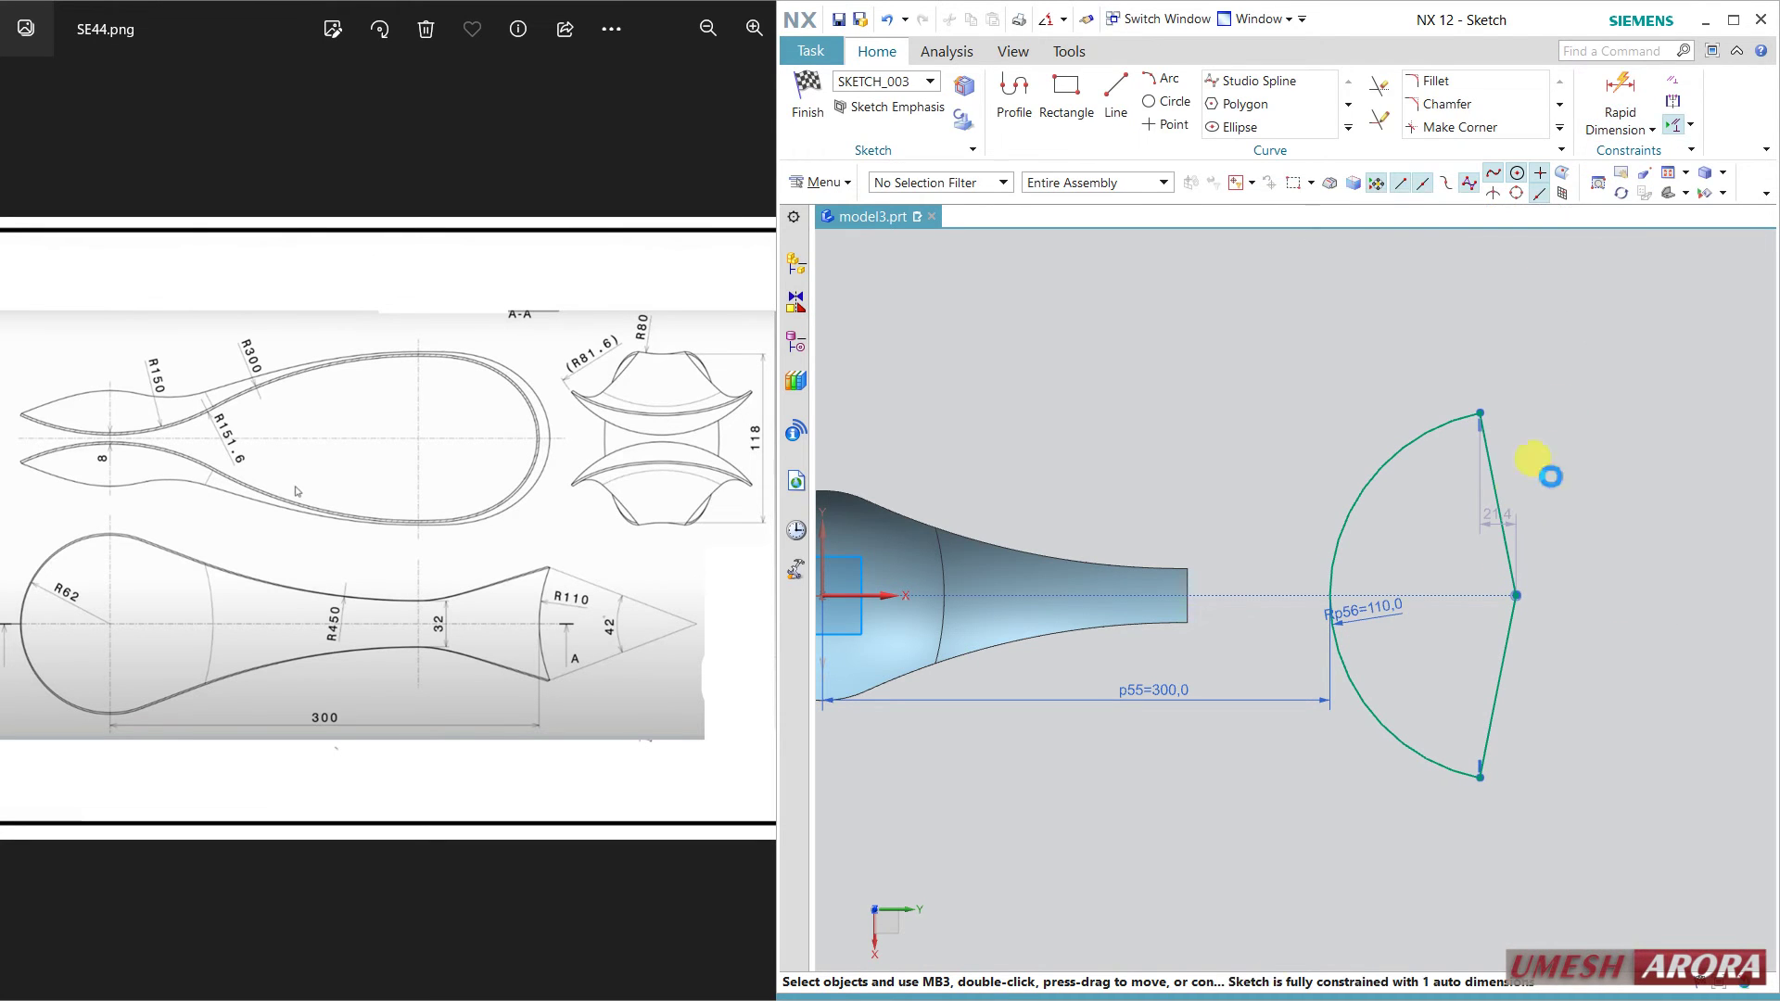
left_click(1497, 503)
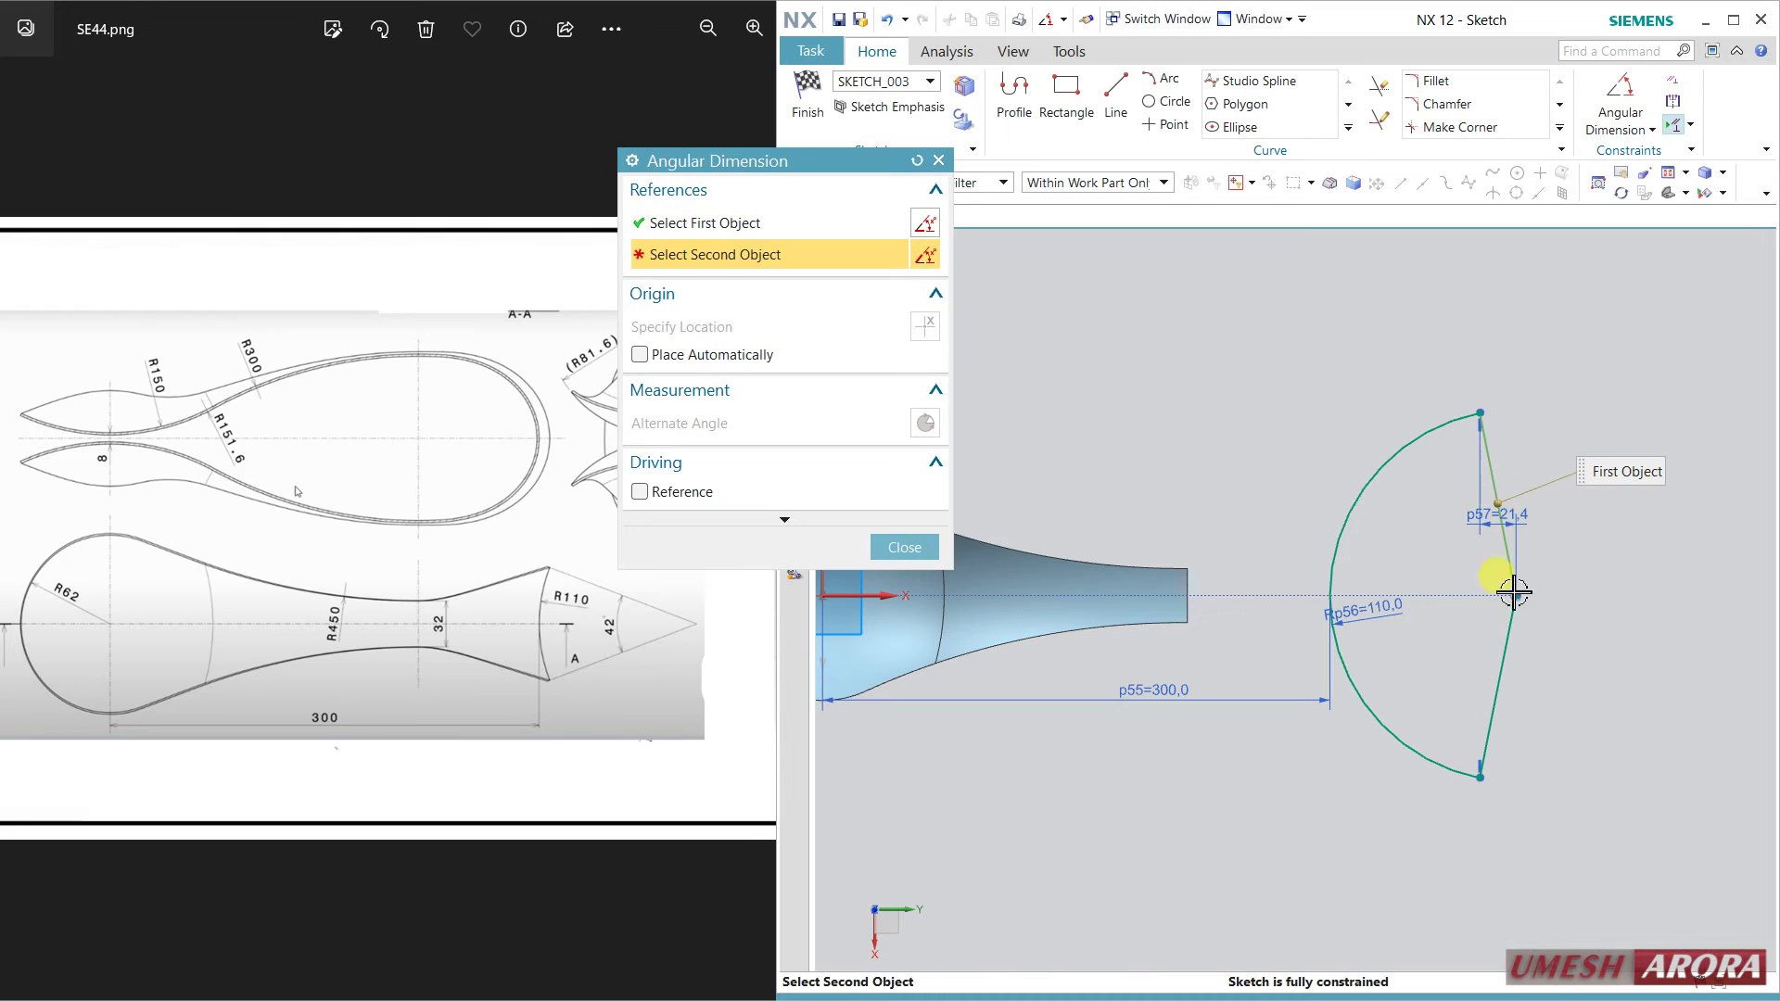
left_click(1512, 643)
left_click(1443, 637)
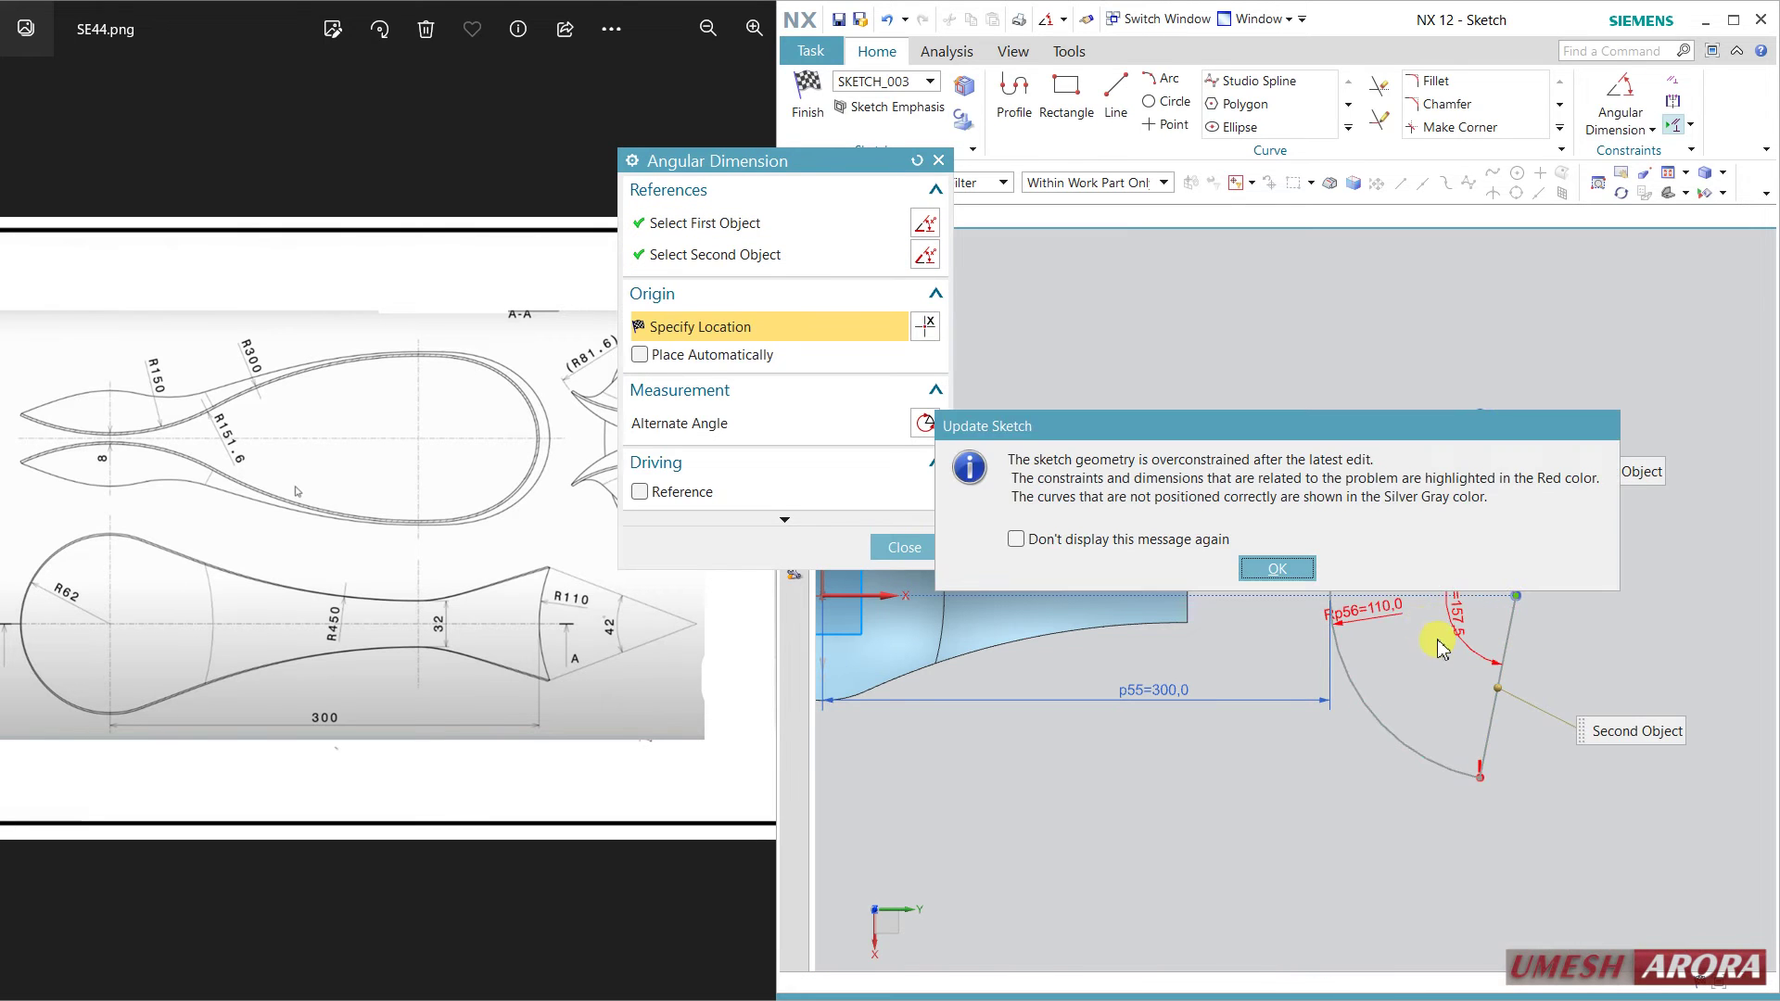
left_click(1282, 570)
left_click(905, 546)
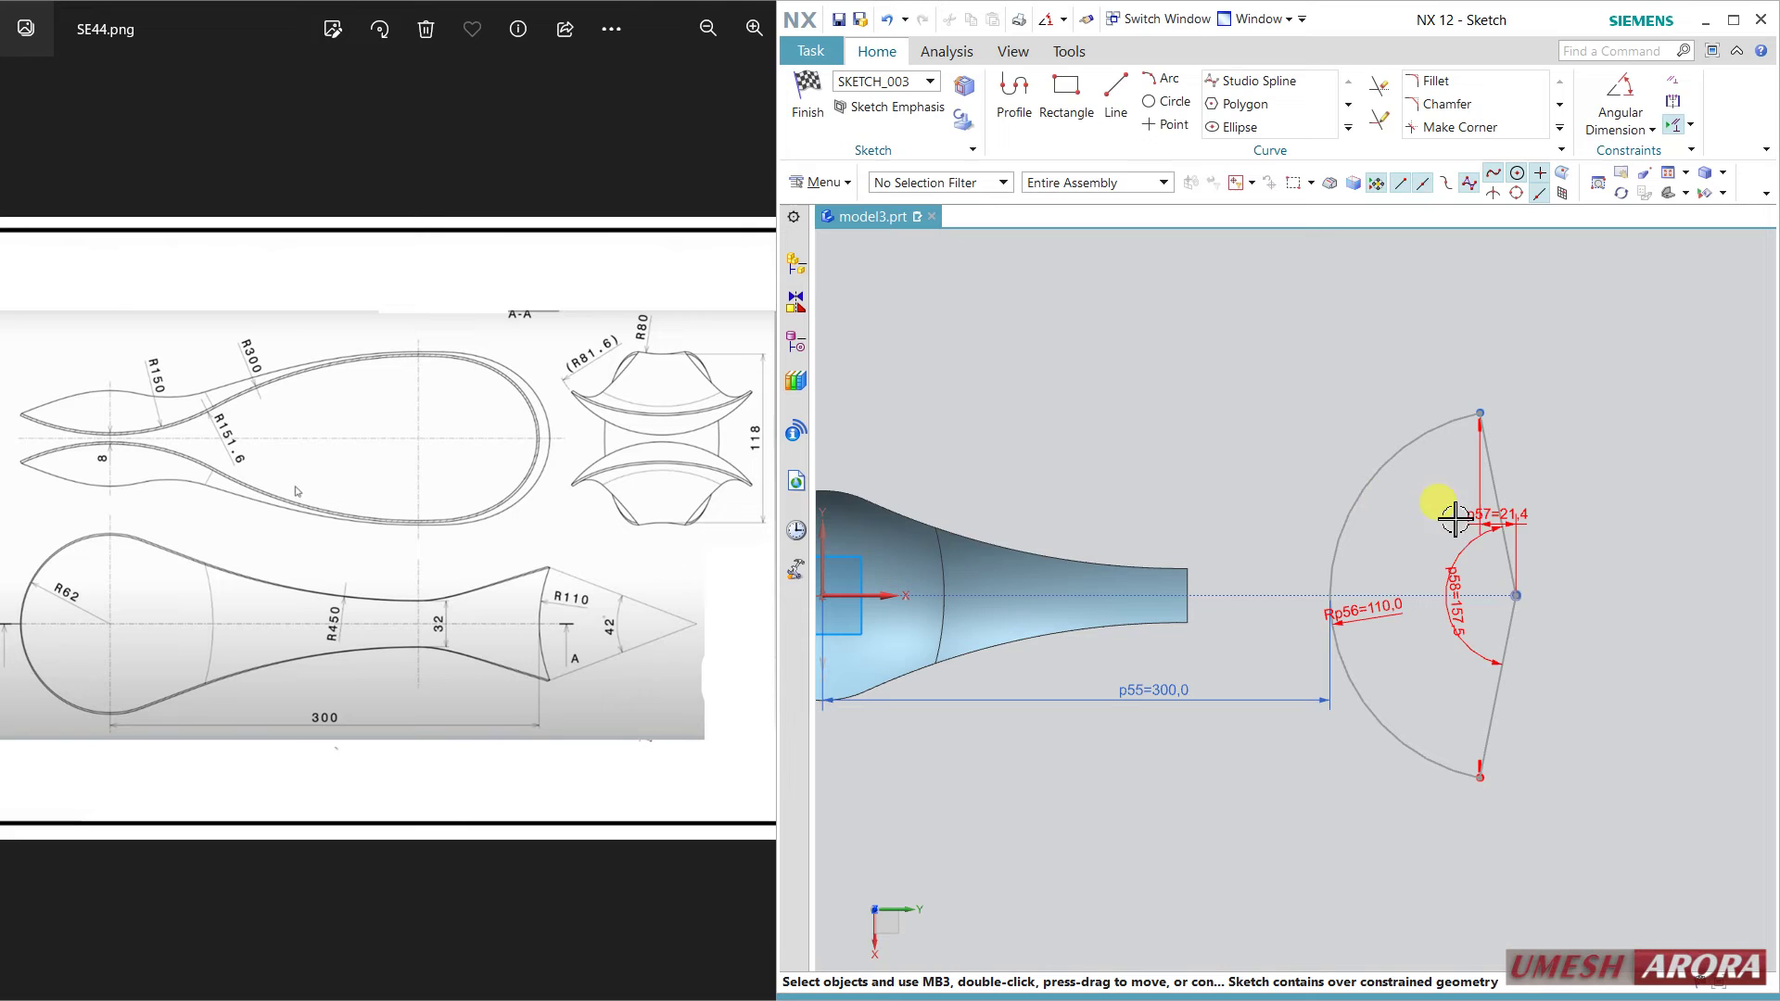
left_click(1517, 515)
left_click(1494, 518)
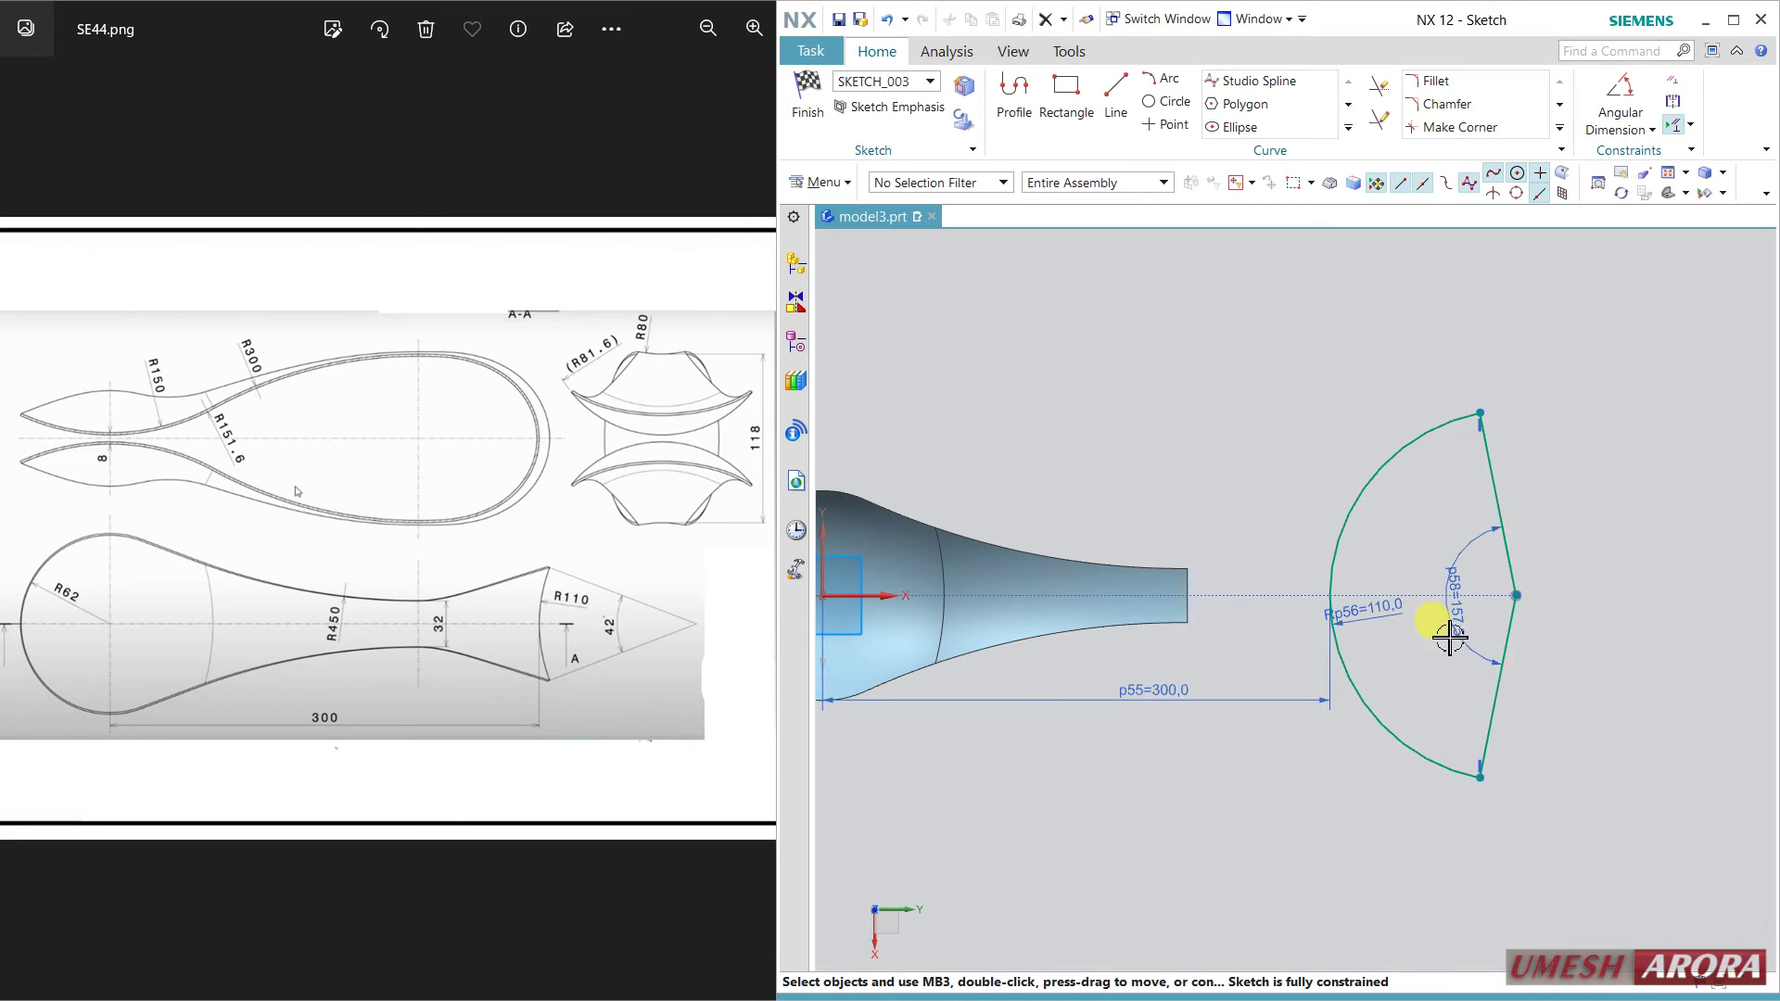
double_click(1501, 529)
type("42")
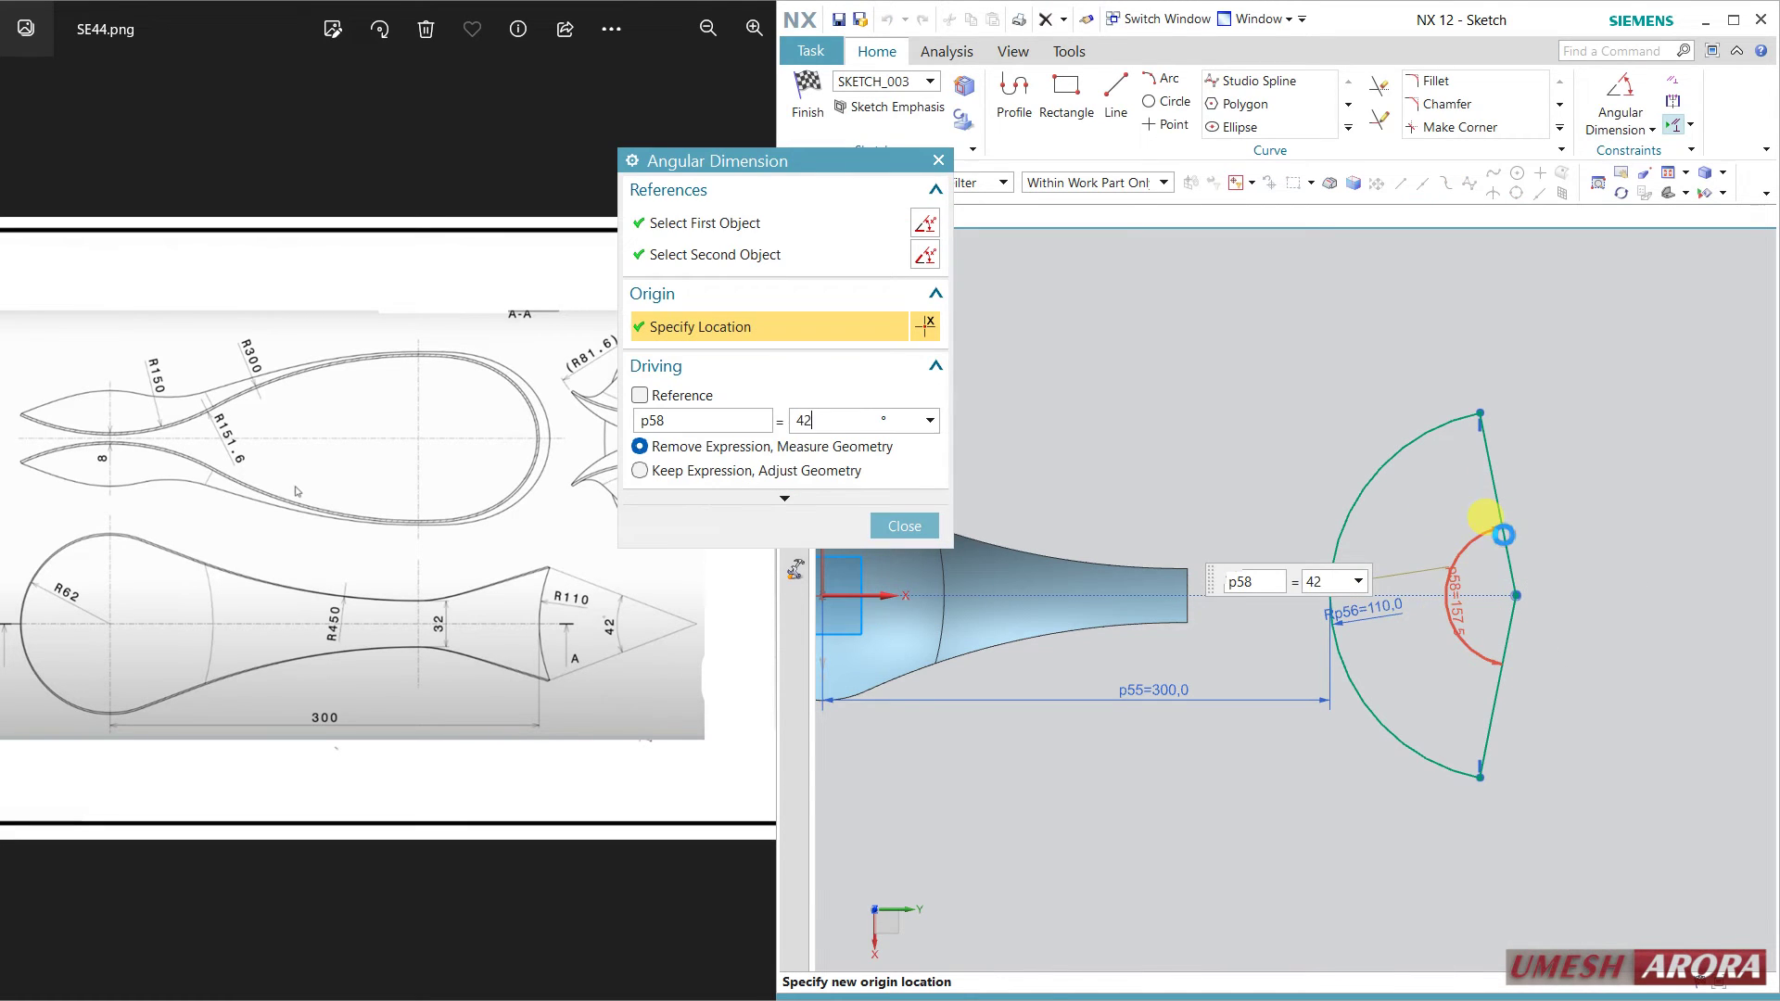
key("Return")
left_click(904, 526)
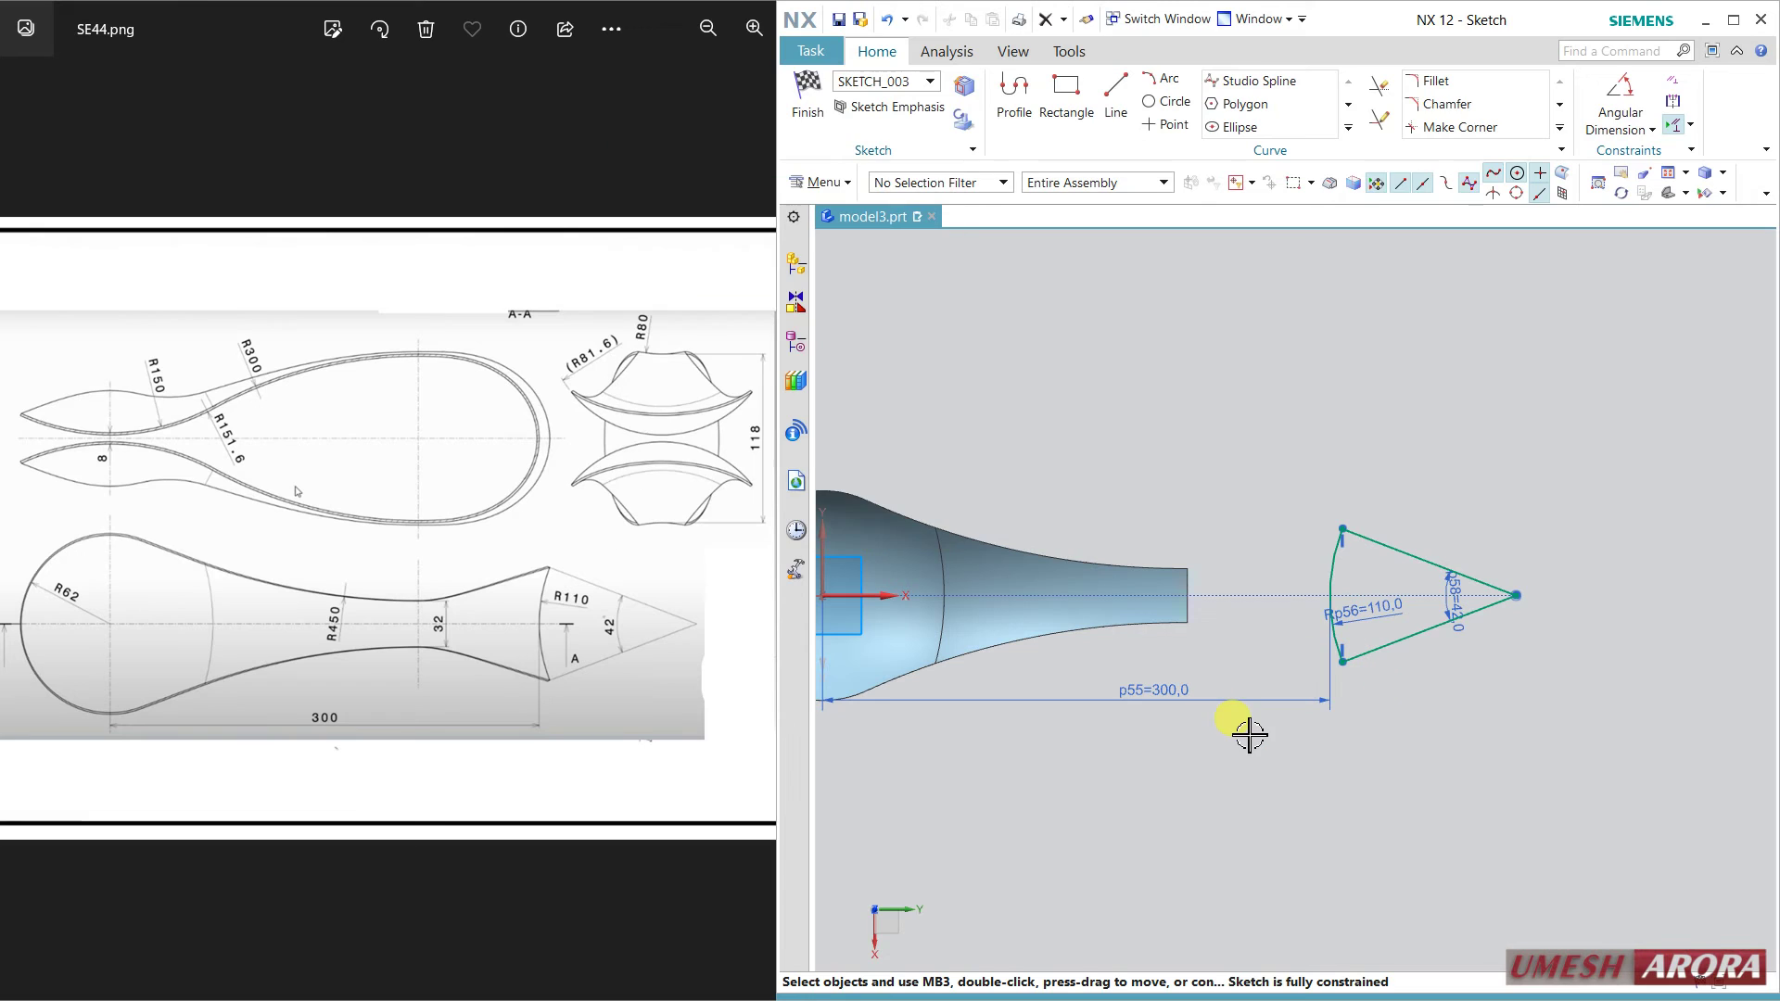
Convert both angled lines to reference geometry.
left_click(1387, 553)
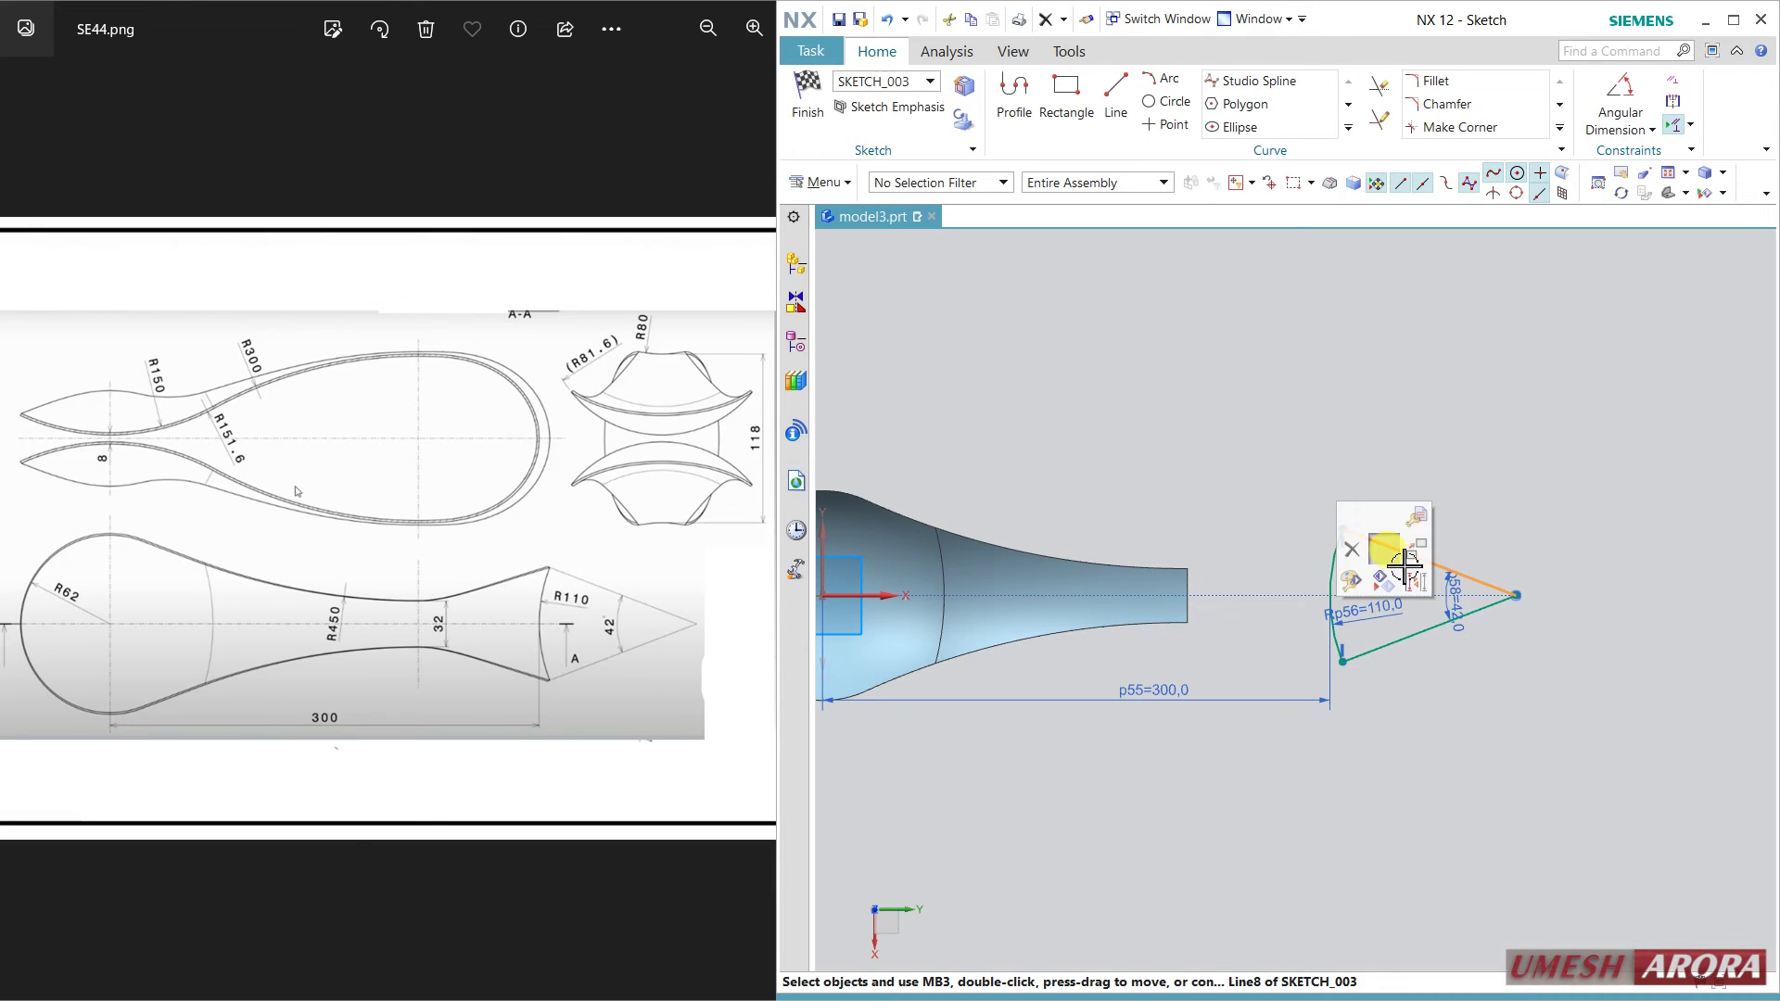
left_click(1412, 580)
left_click(1424, 629)
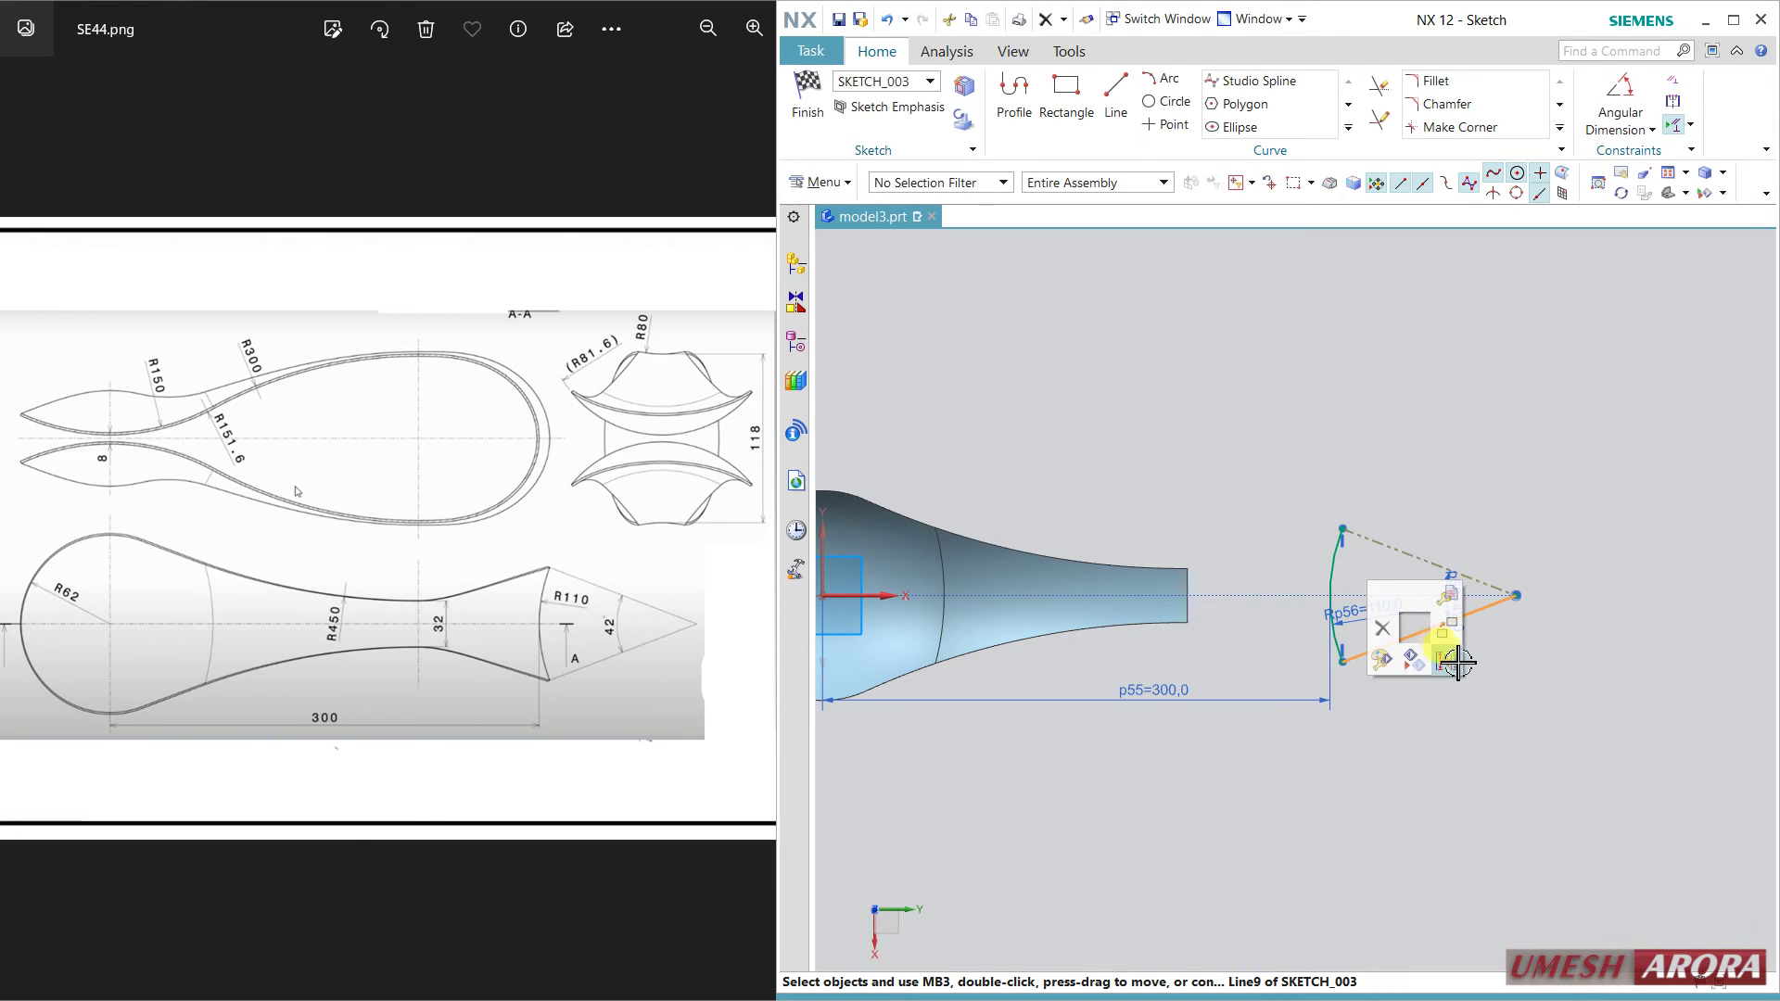
left_click(1456, 663)
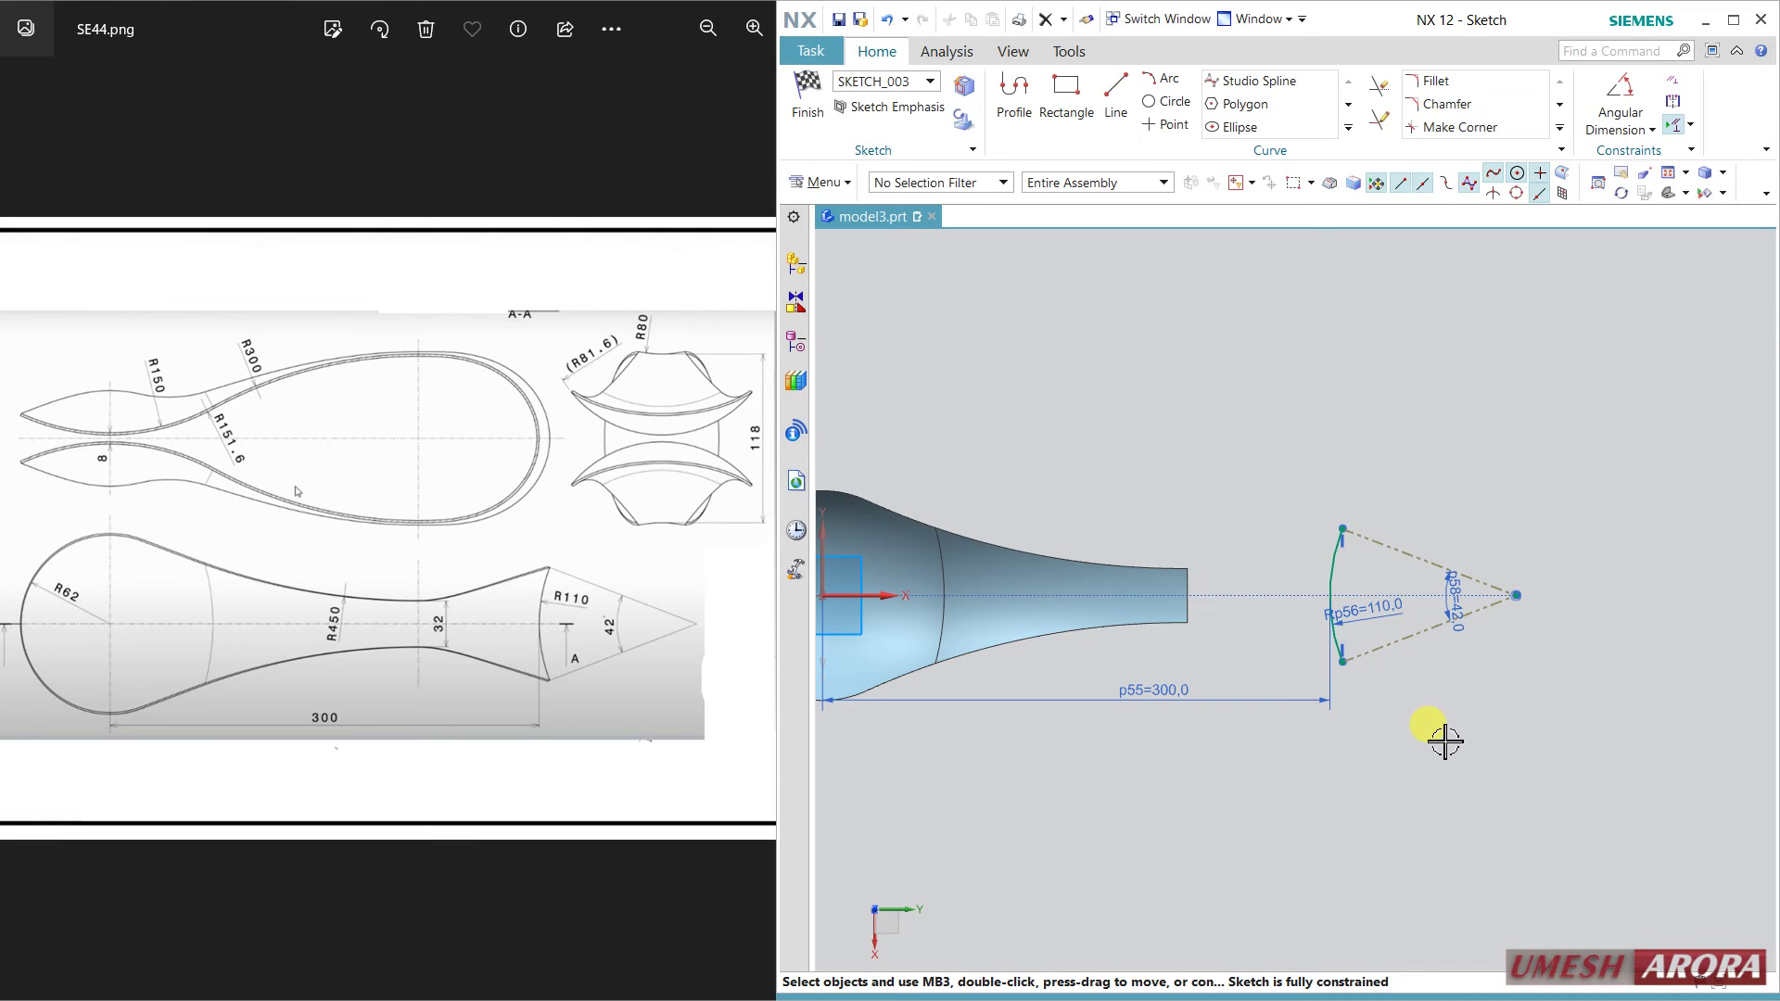
Finish the tip sketch and orbit to view the sweep ends and arc.
left_click(808, 146)
mouse_move(1255, 486)
middle_mouse_down()
mouse_move(1221, 699)
mouse_move(927, 743)
middle_mouse_up()
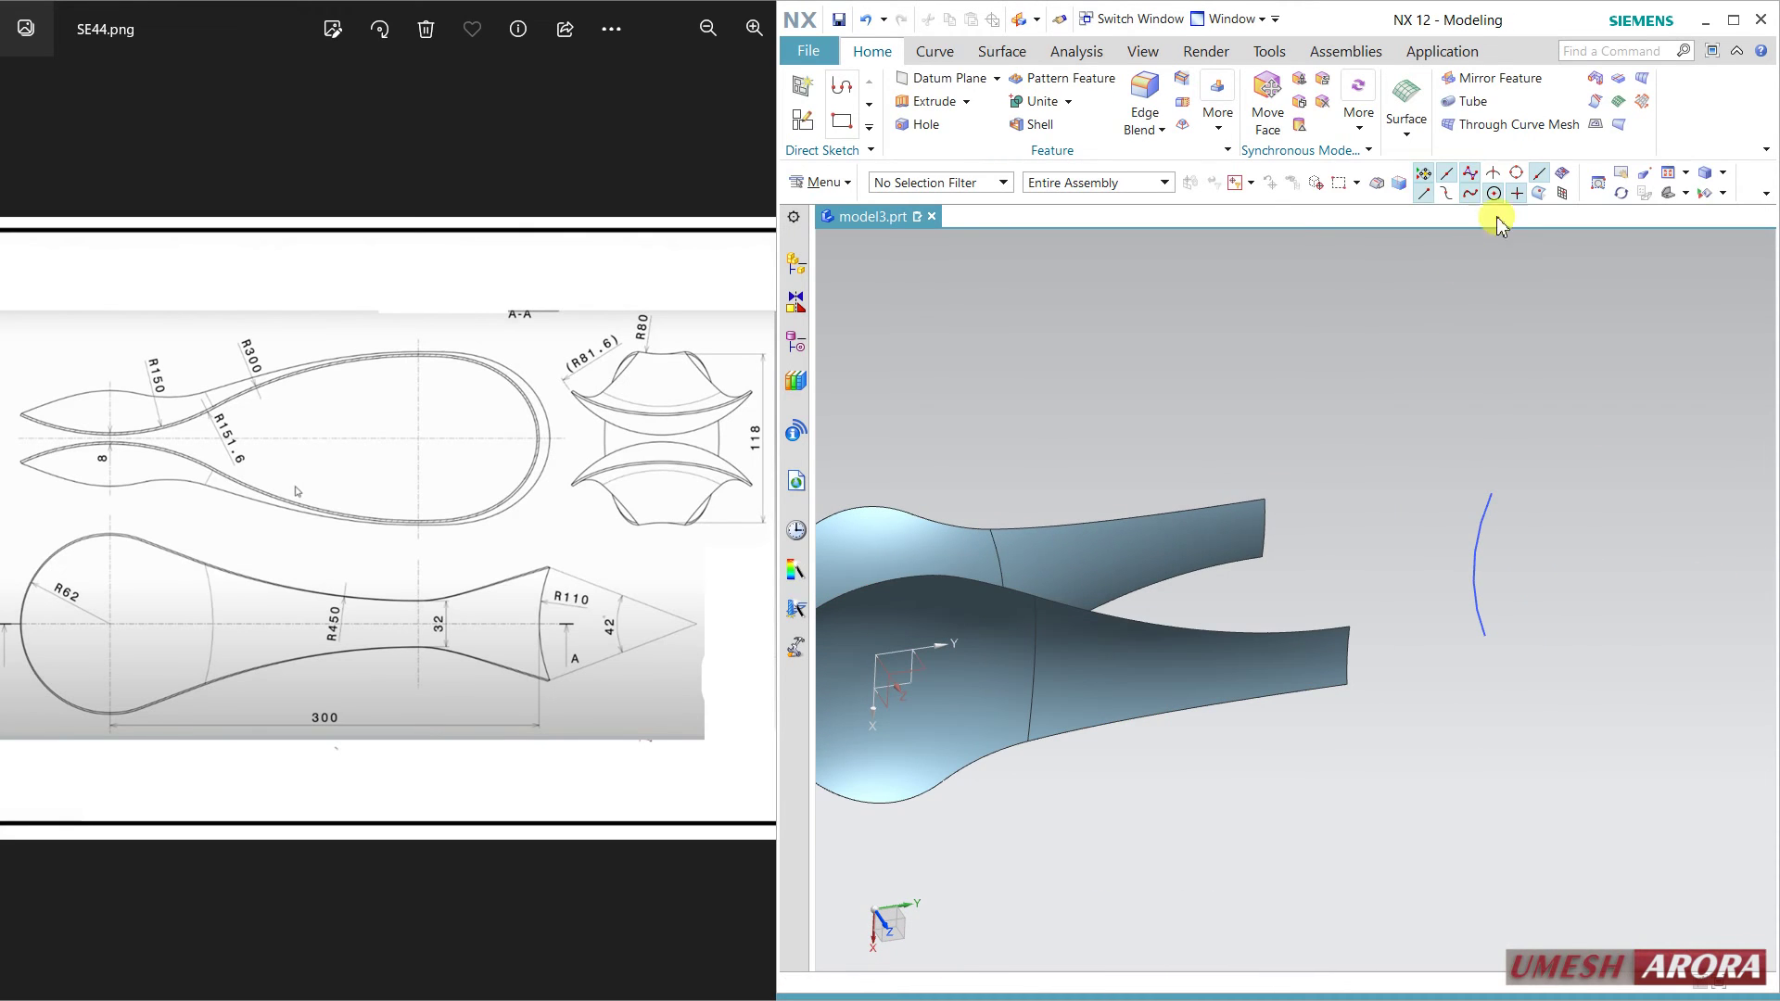
Select the lower sweep edge, tip arc and upper sweep edge as three Through Curves sections.
left_click(1643, 80)
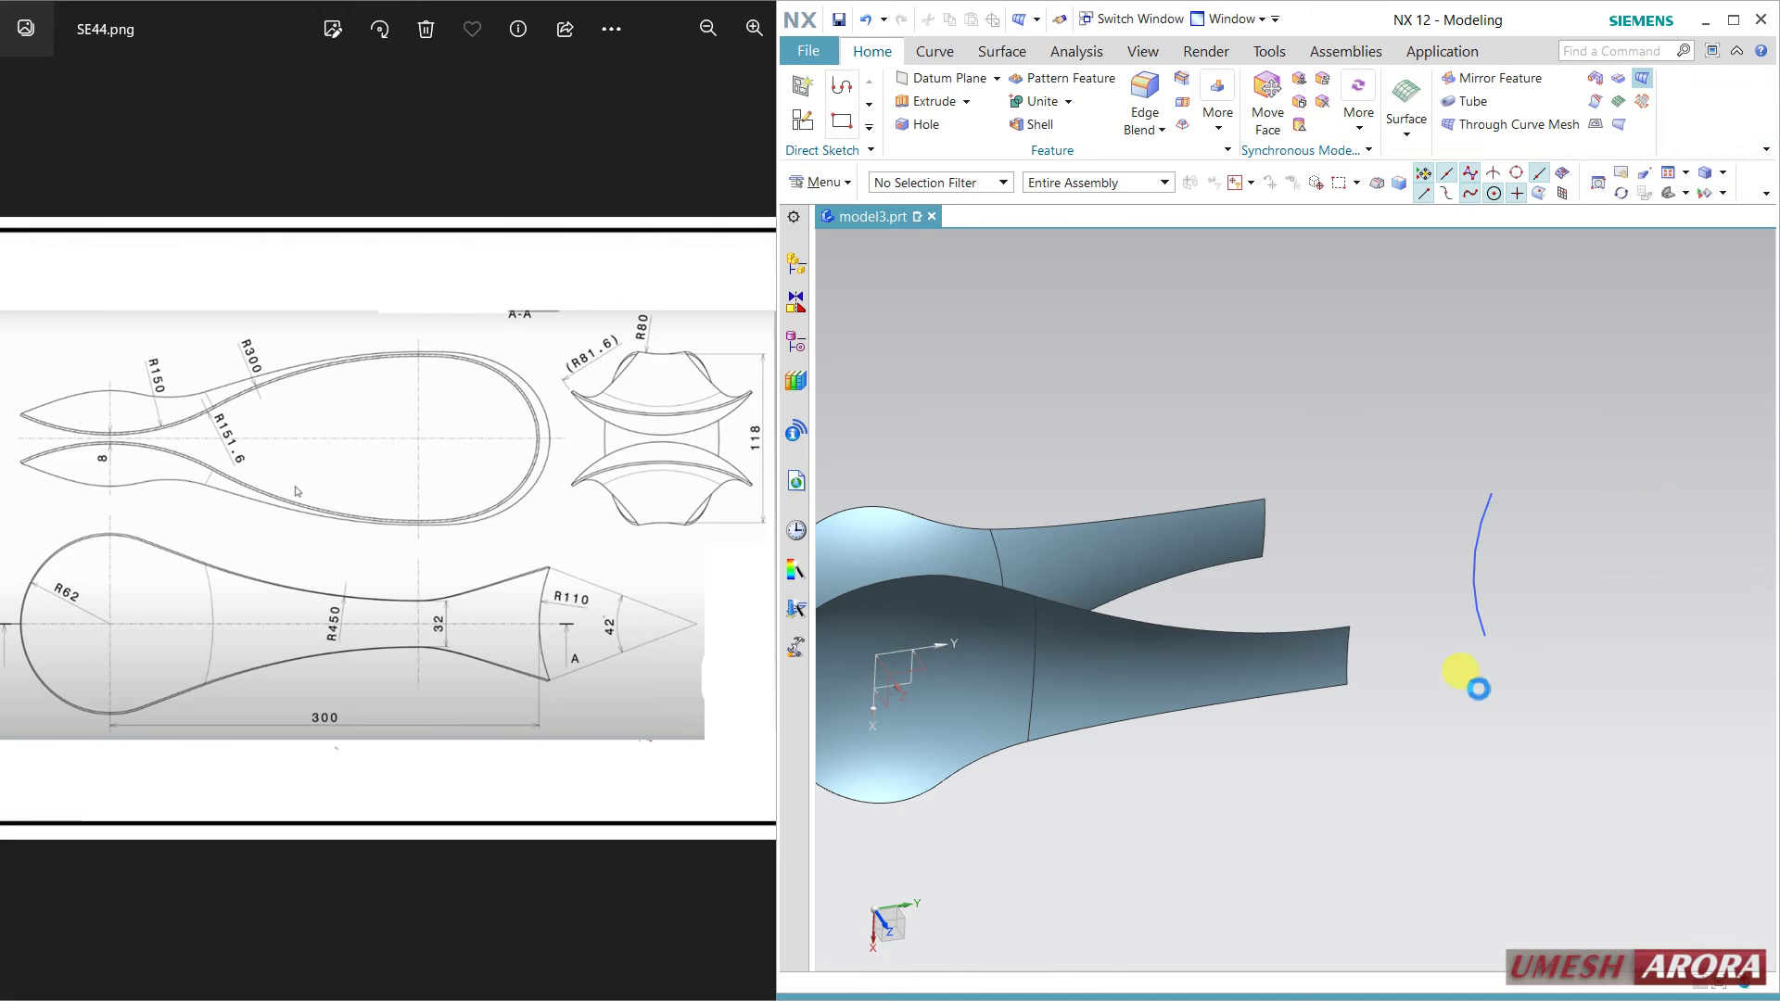
left_click(1354, 639)
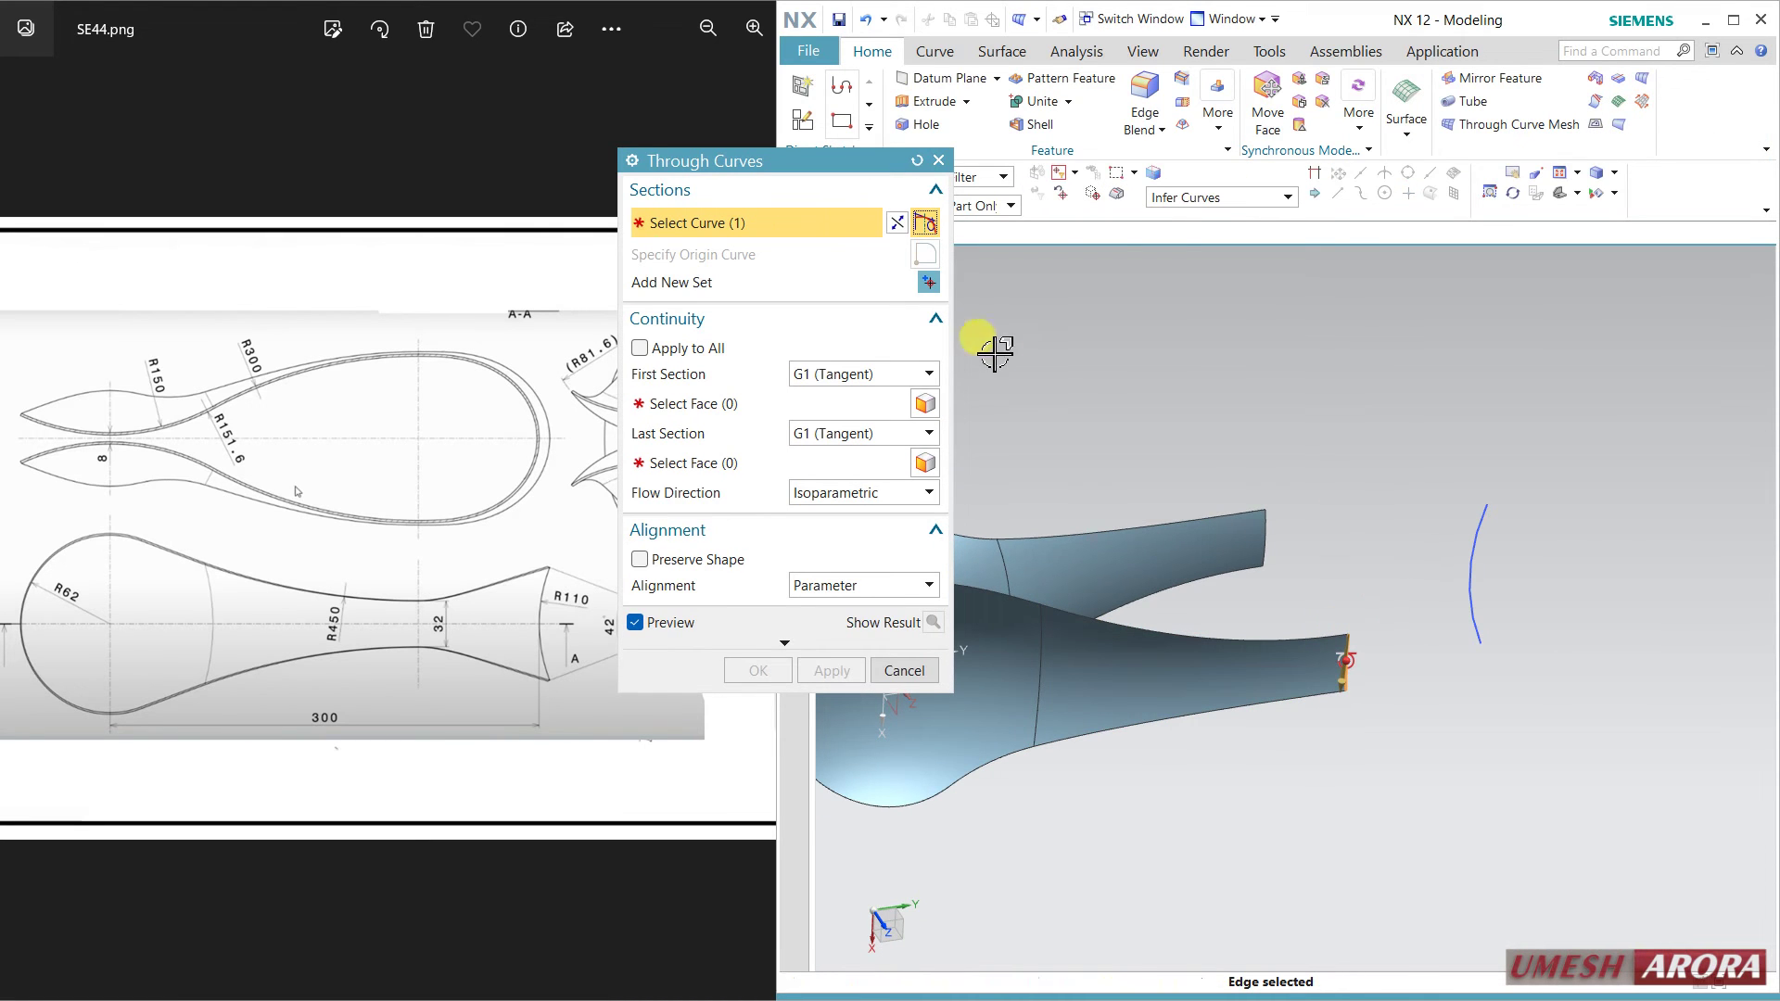
left_click(930, 287)
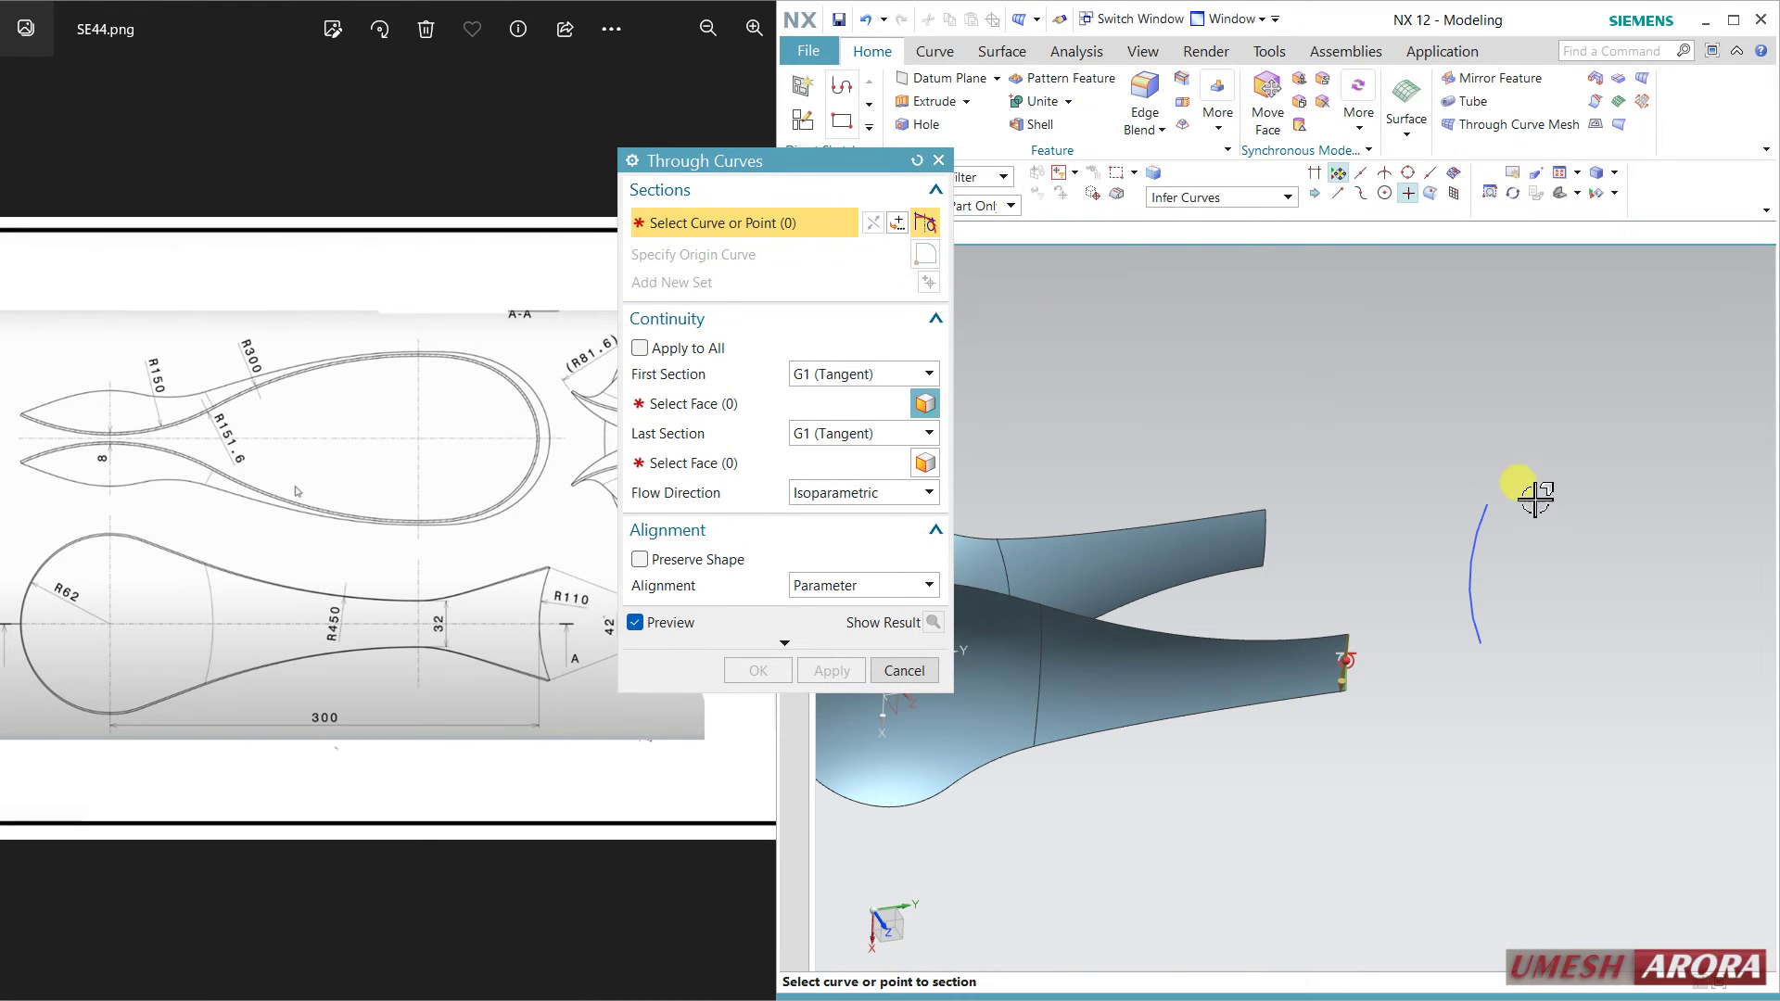
left_click(1488, 530)
left_click(929, 287)
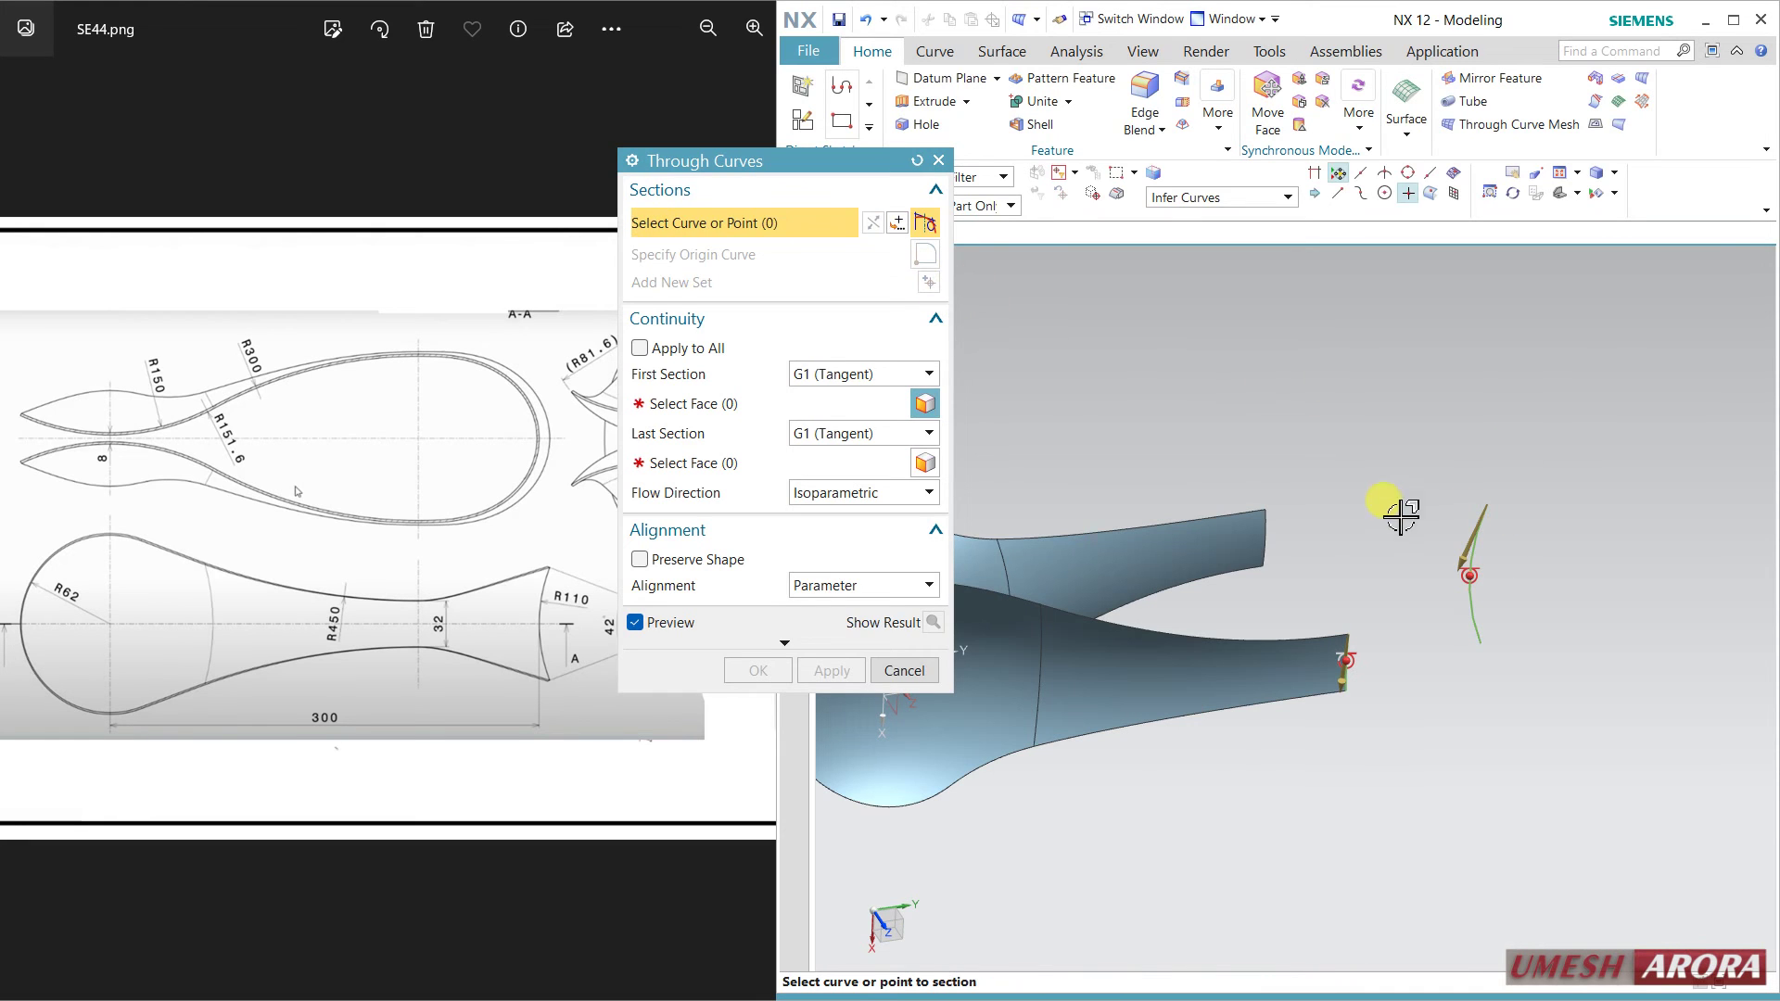
left_click(1263, 535)
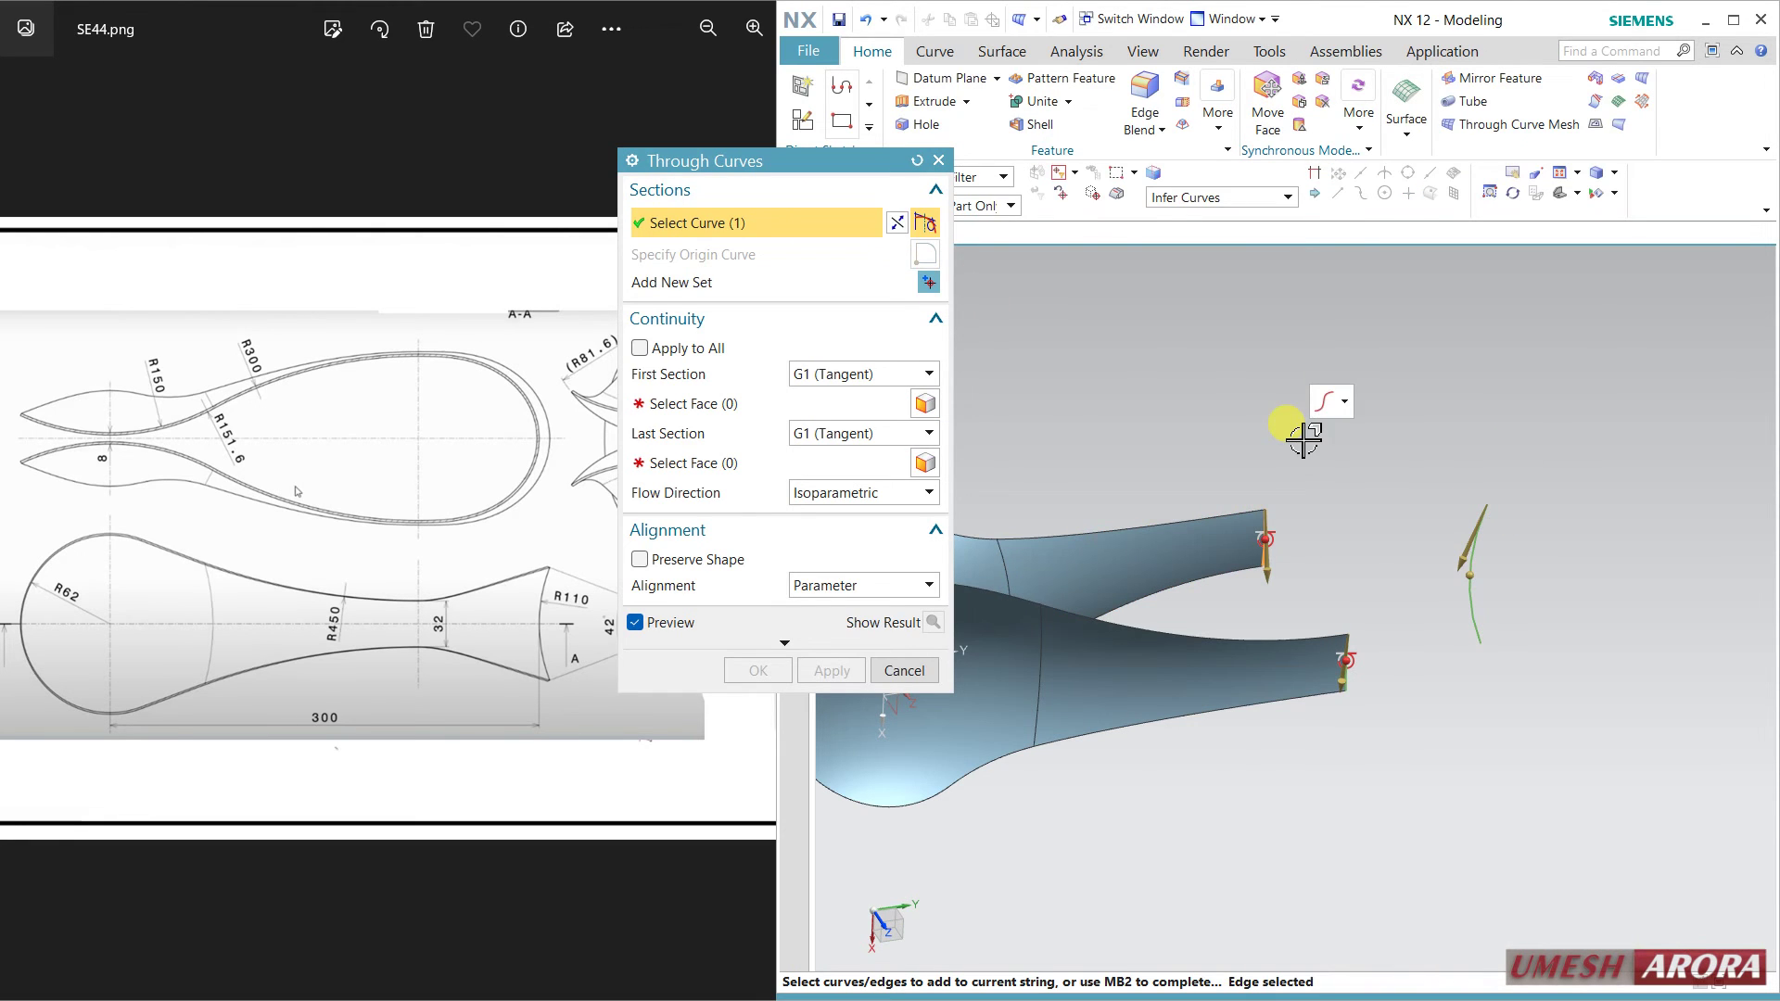
Make the first and last sections G1 tangent to the sweep faces, keeping Isoparametric flow.
left_click(668, 403)
left_click(1255, 697)
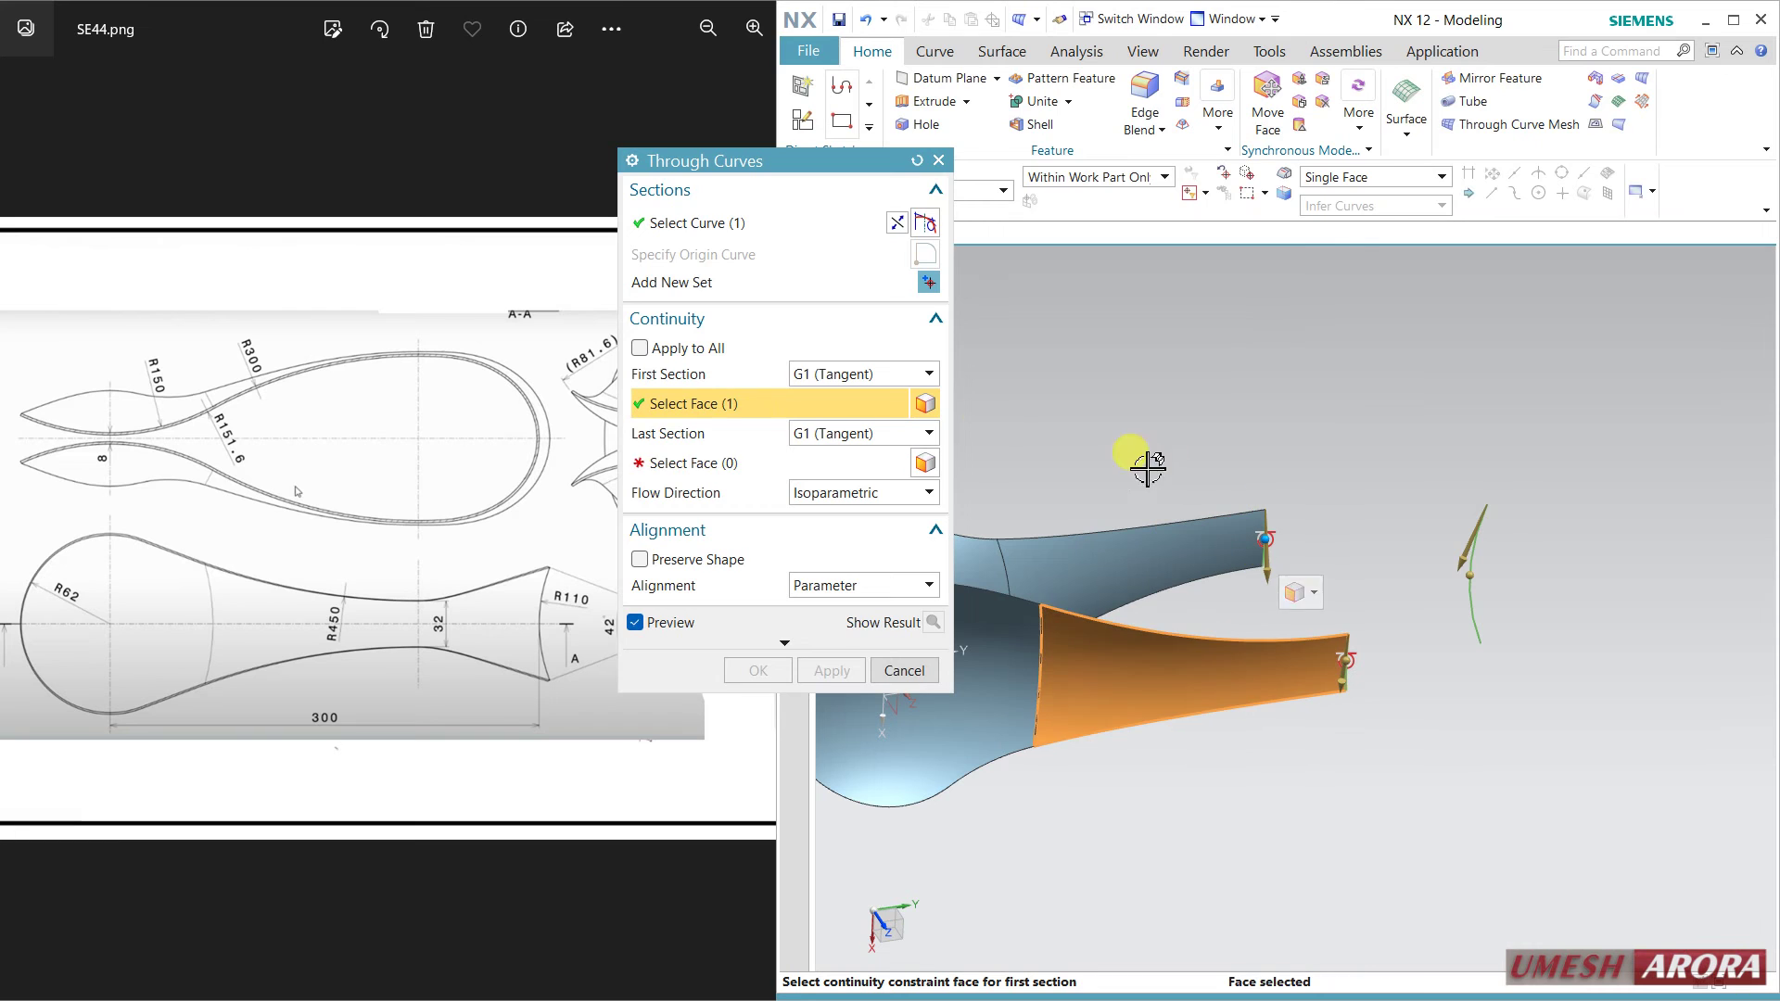
left_click(764, 464)
left_click(1202, 561)
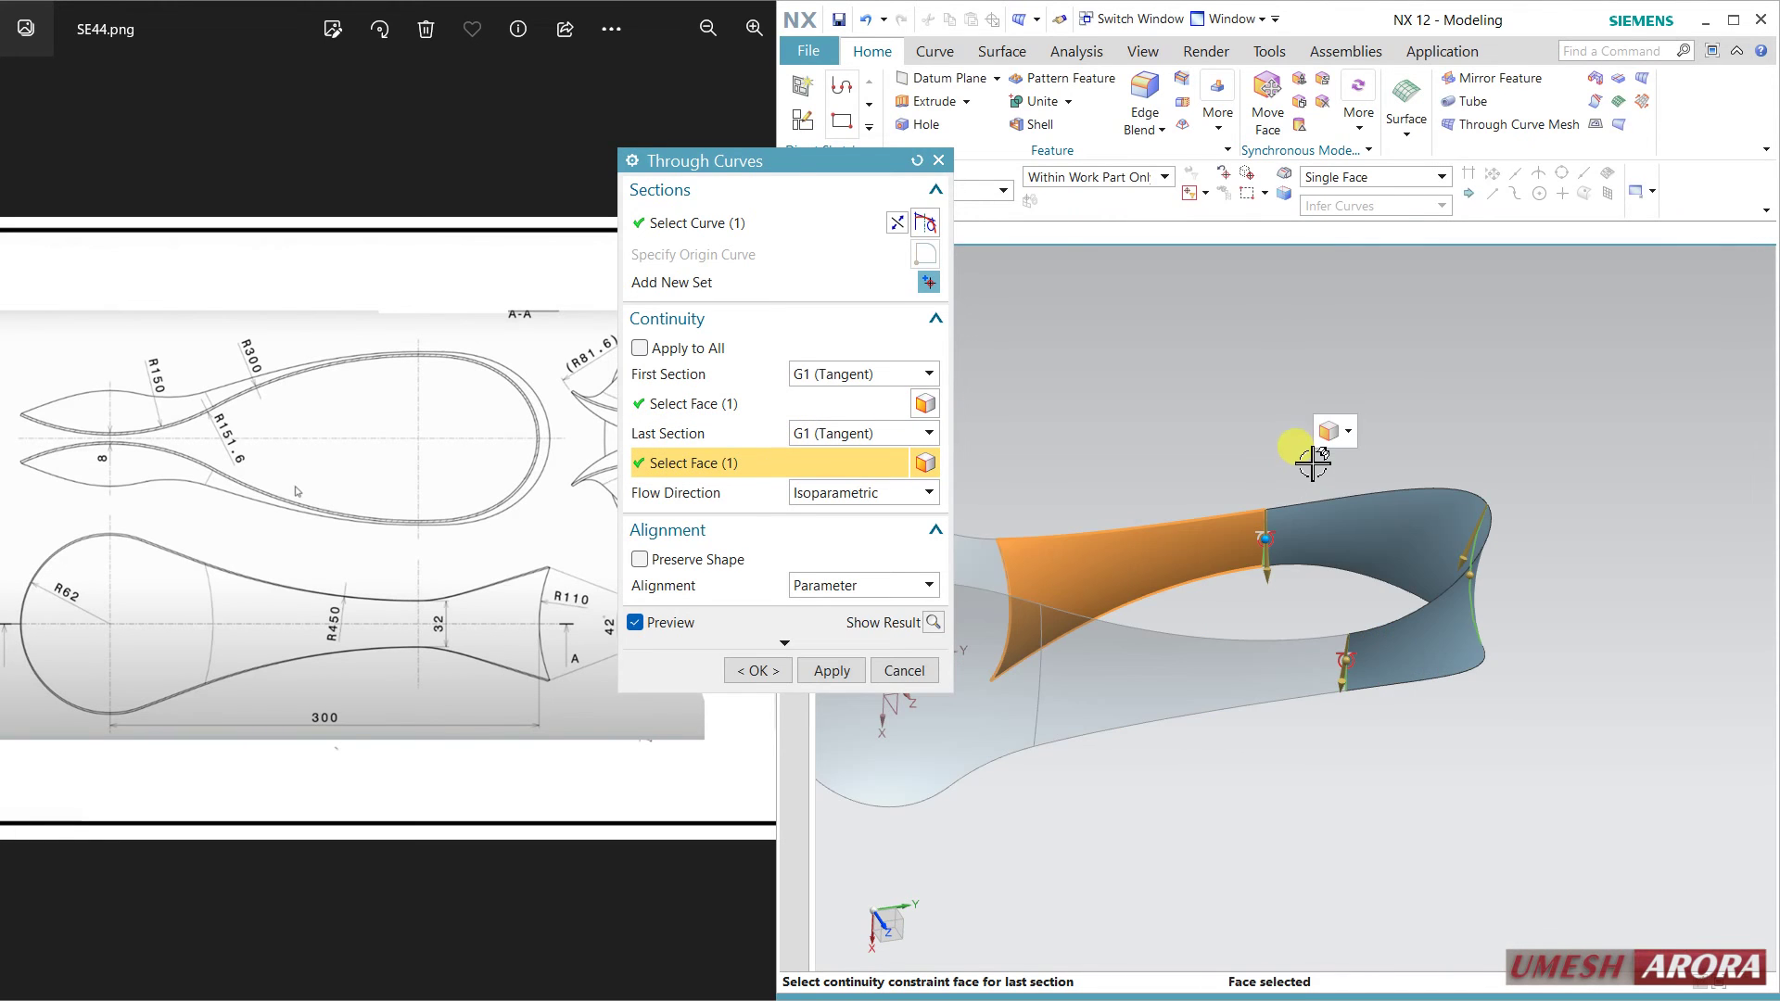
middle_click_drag(1310, 446, 1243, 427)
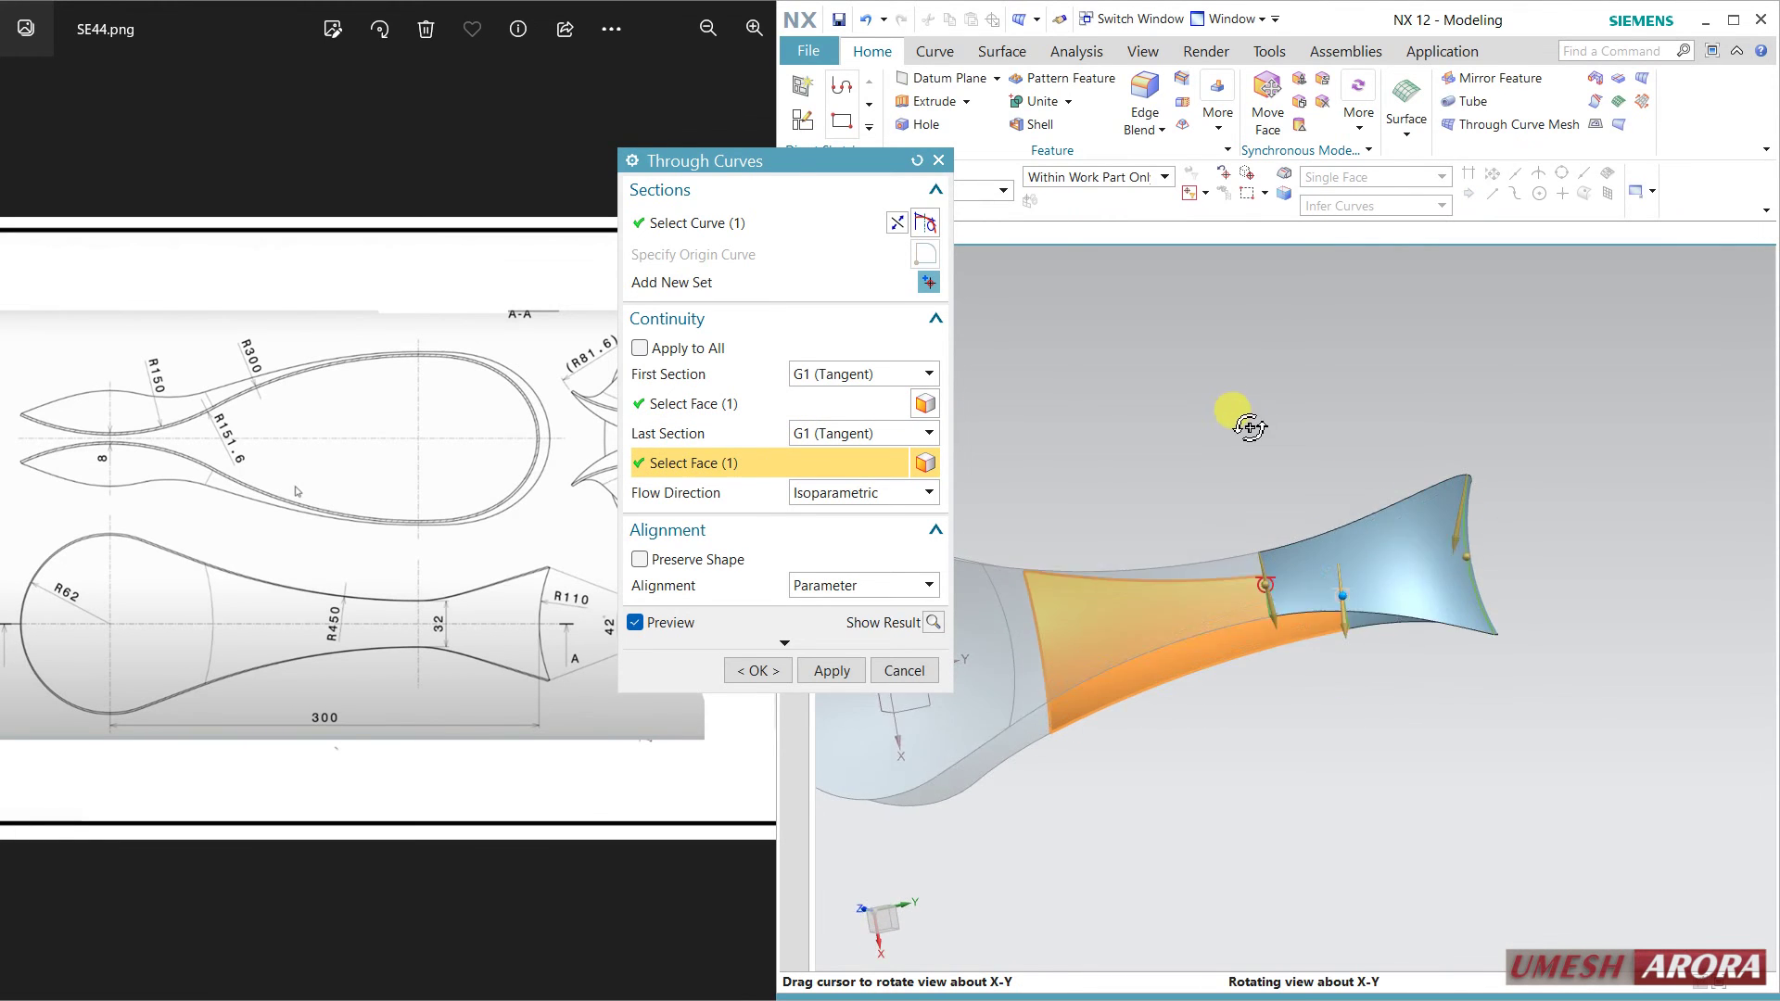
left_click(865, 495)
middle_click_drag(1300, 737, 1304, 736)
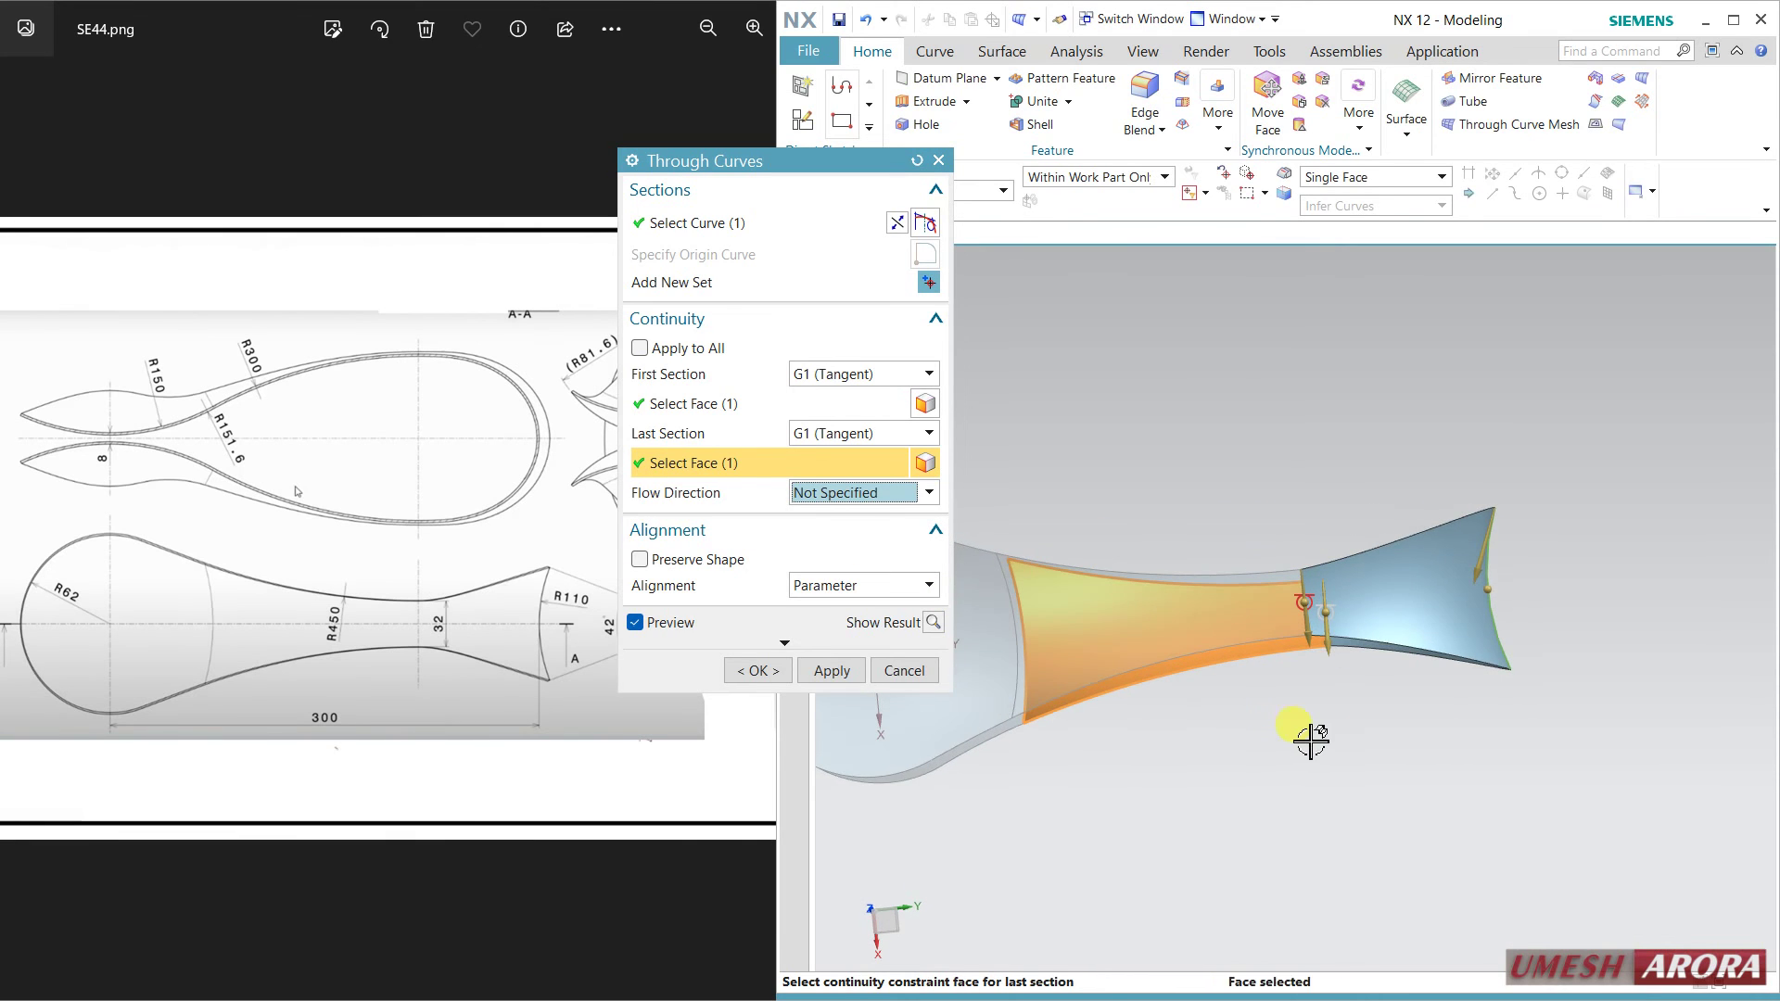
left_click(865, 492)
left_click(834, 536)
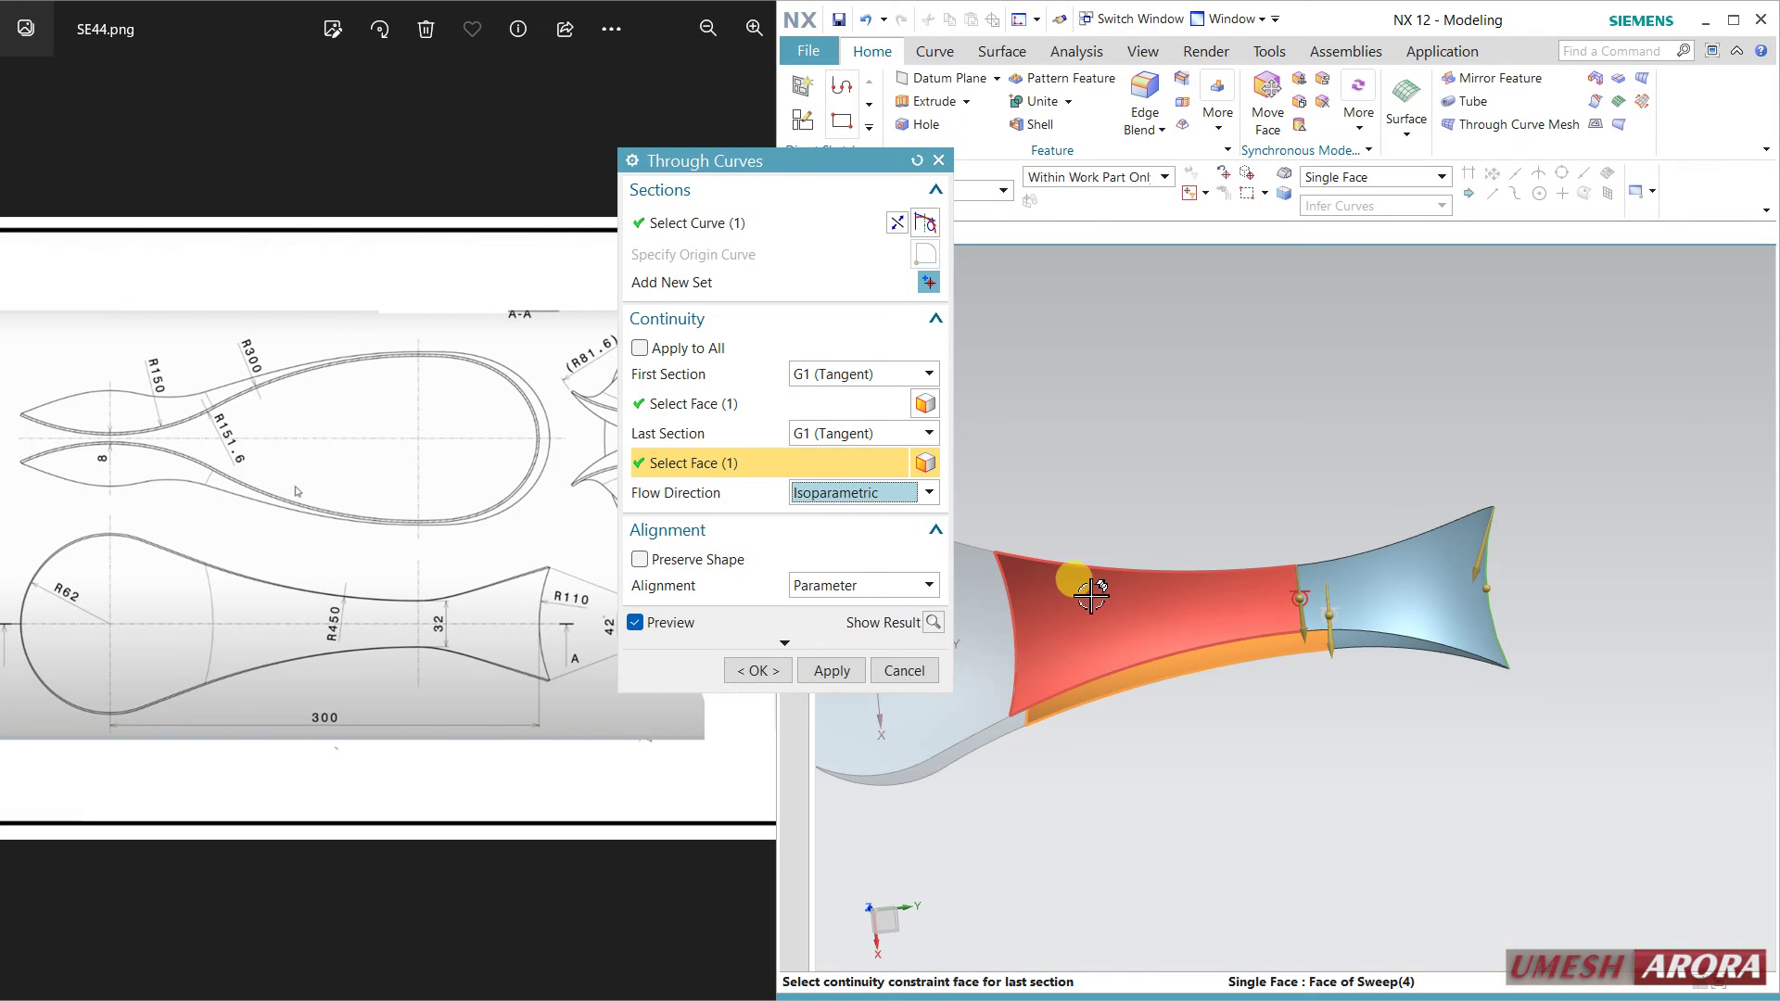
mouse_move(1633, 569)
middle_mouse_down()
mouse_move(1560, 750)
mouse_move(1514, 663)
mouse_move(1572, 568)
mouse_move(1497, 537)
mouse_move(1532, 588)
middle_mouse_up()
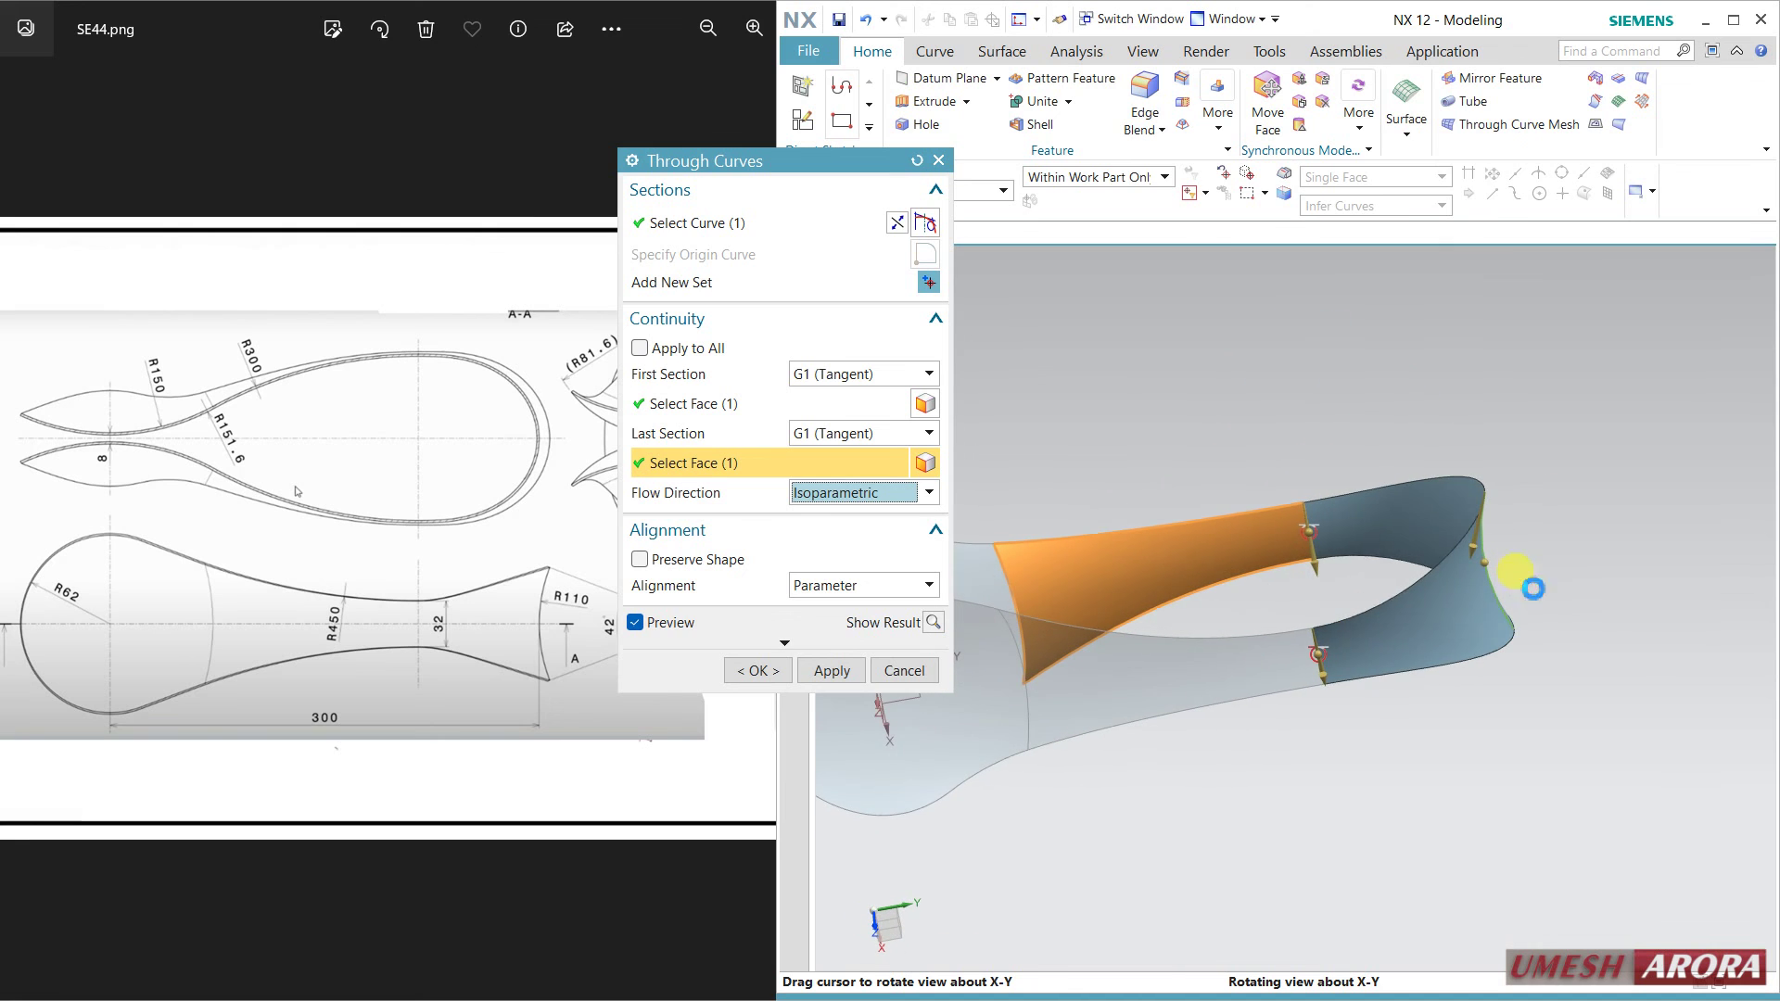
Create the Through Curves tip surface with Preserve Shape on, then inspect the spoon.
left_click(728, 560)
left_click(729, 676)
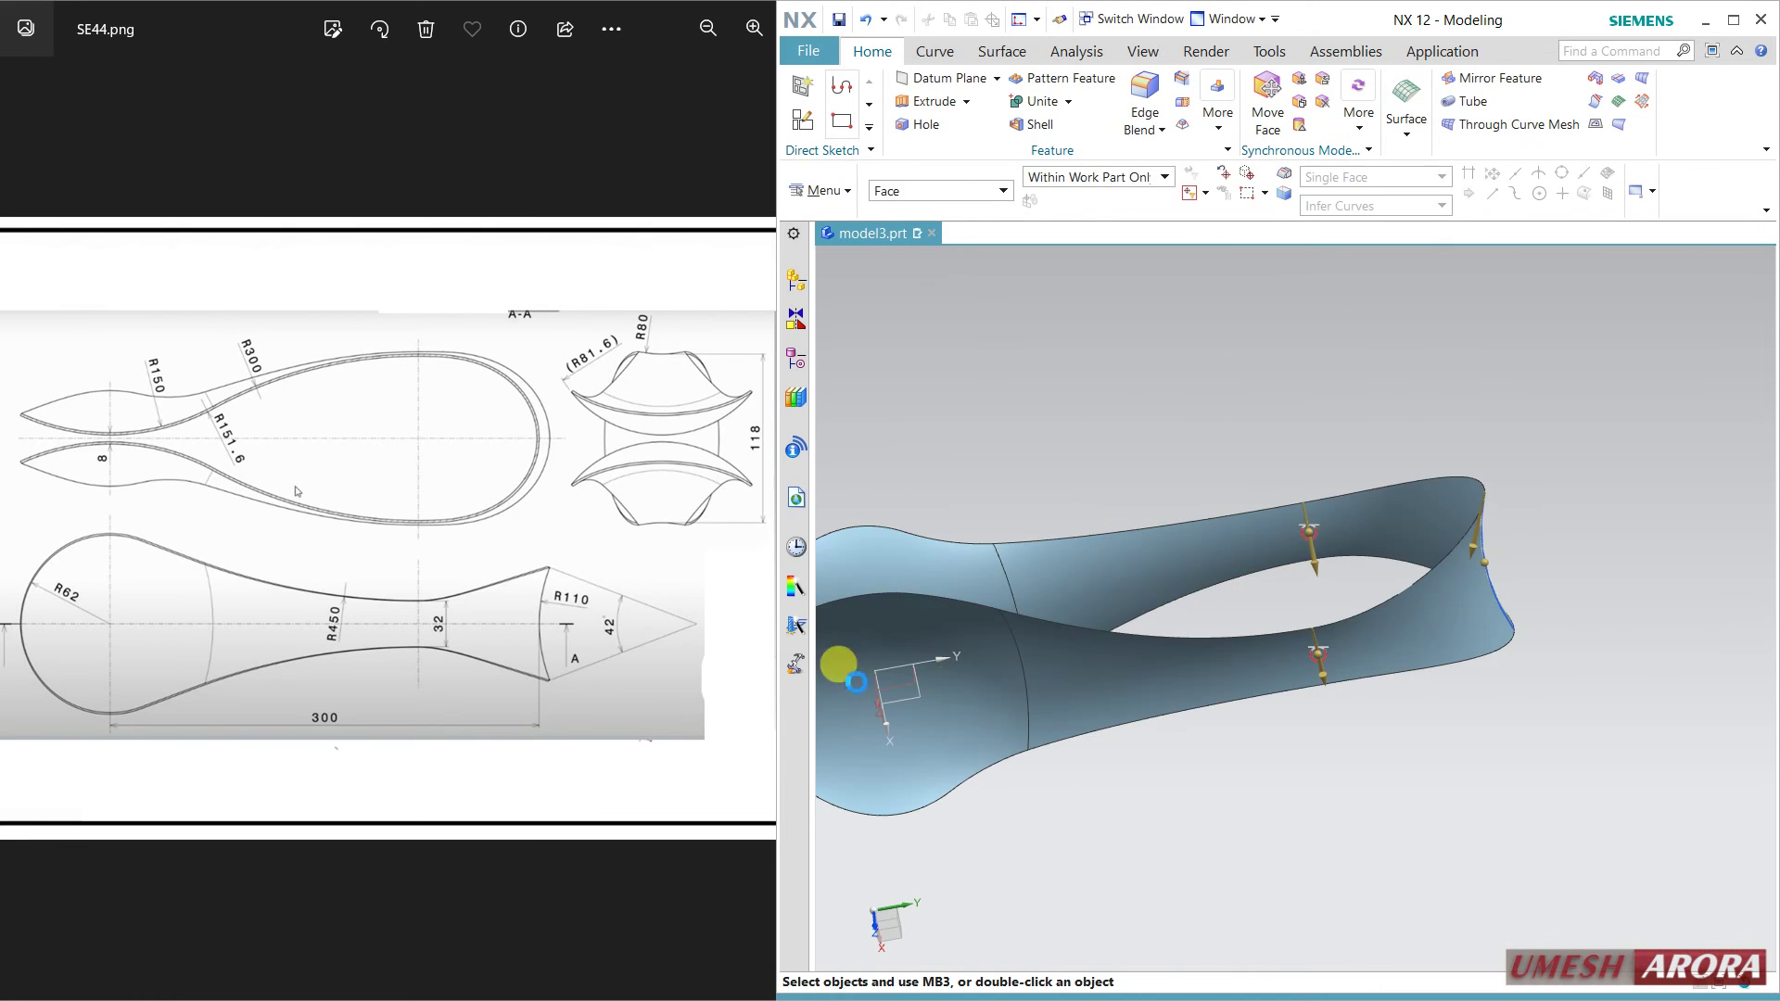
middle_click_drag(1399, 764, 1349, 735)
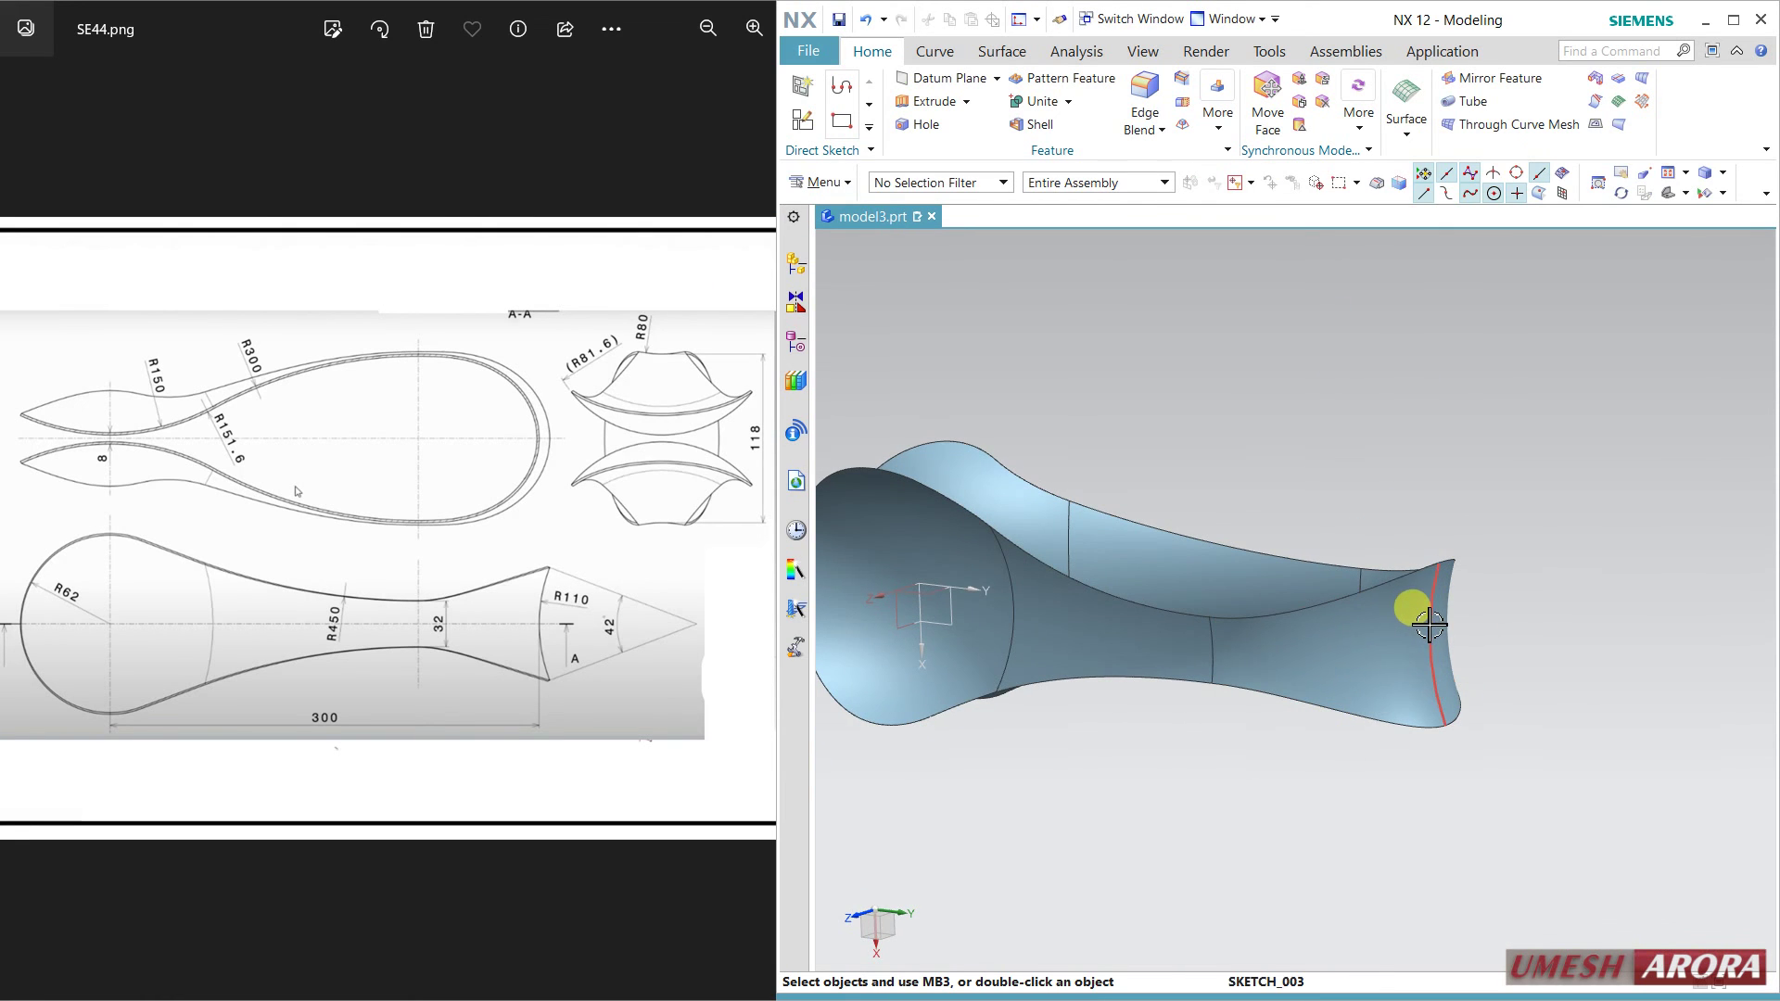
mouse_move(1406, 811)
middle_mouse_down()
mouse_move(1219, 716)
mouse_move(1251, 604)
mouse_move(1295, 669)
middle_mouse_up()
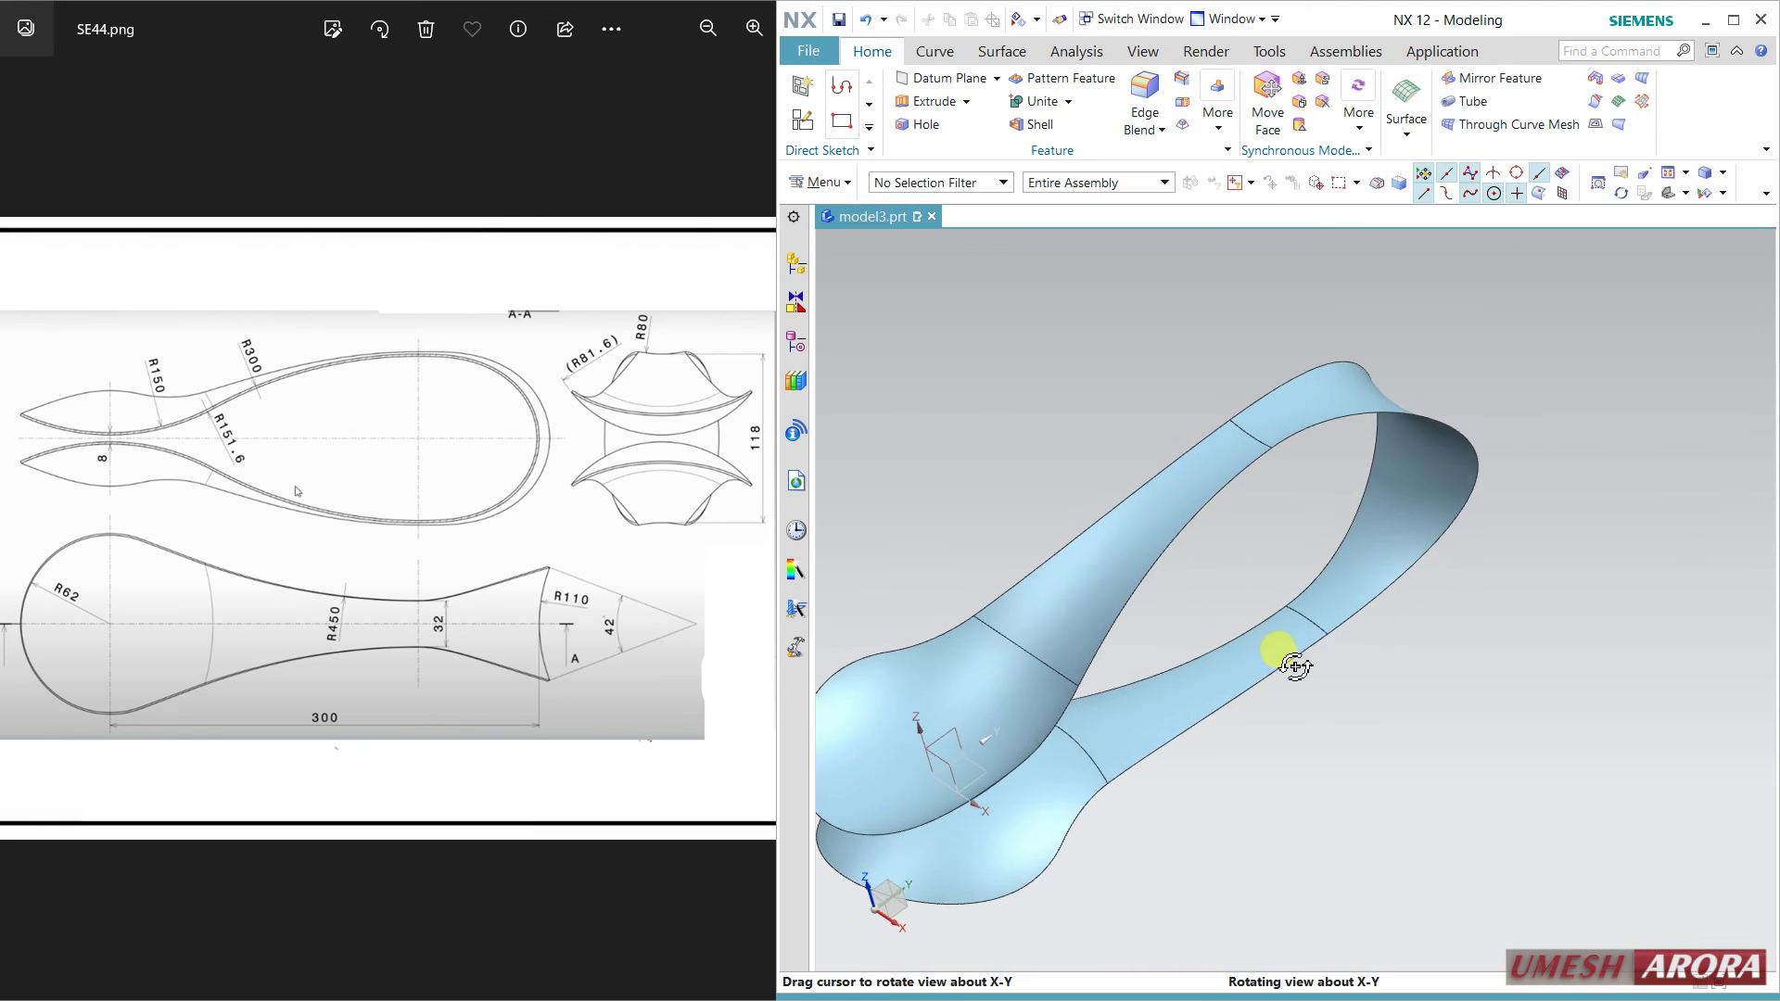
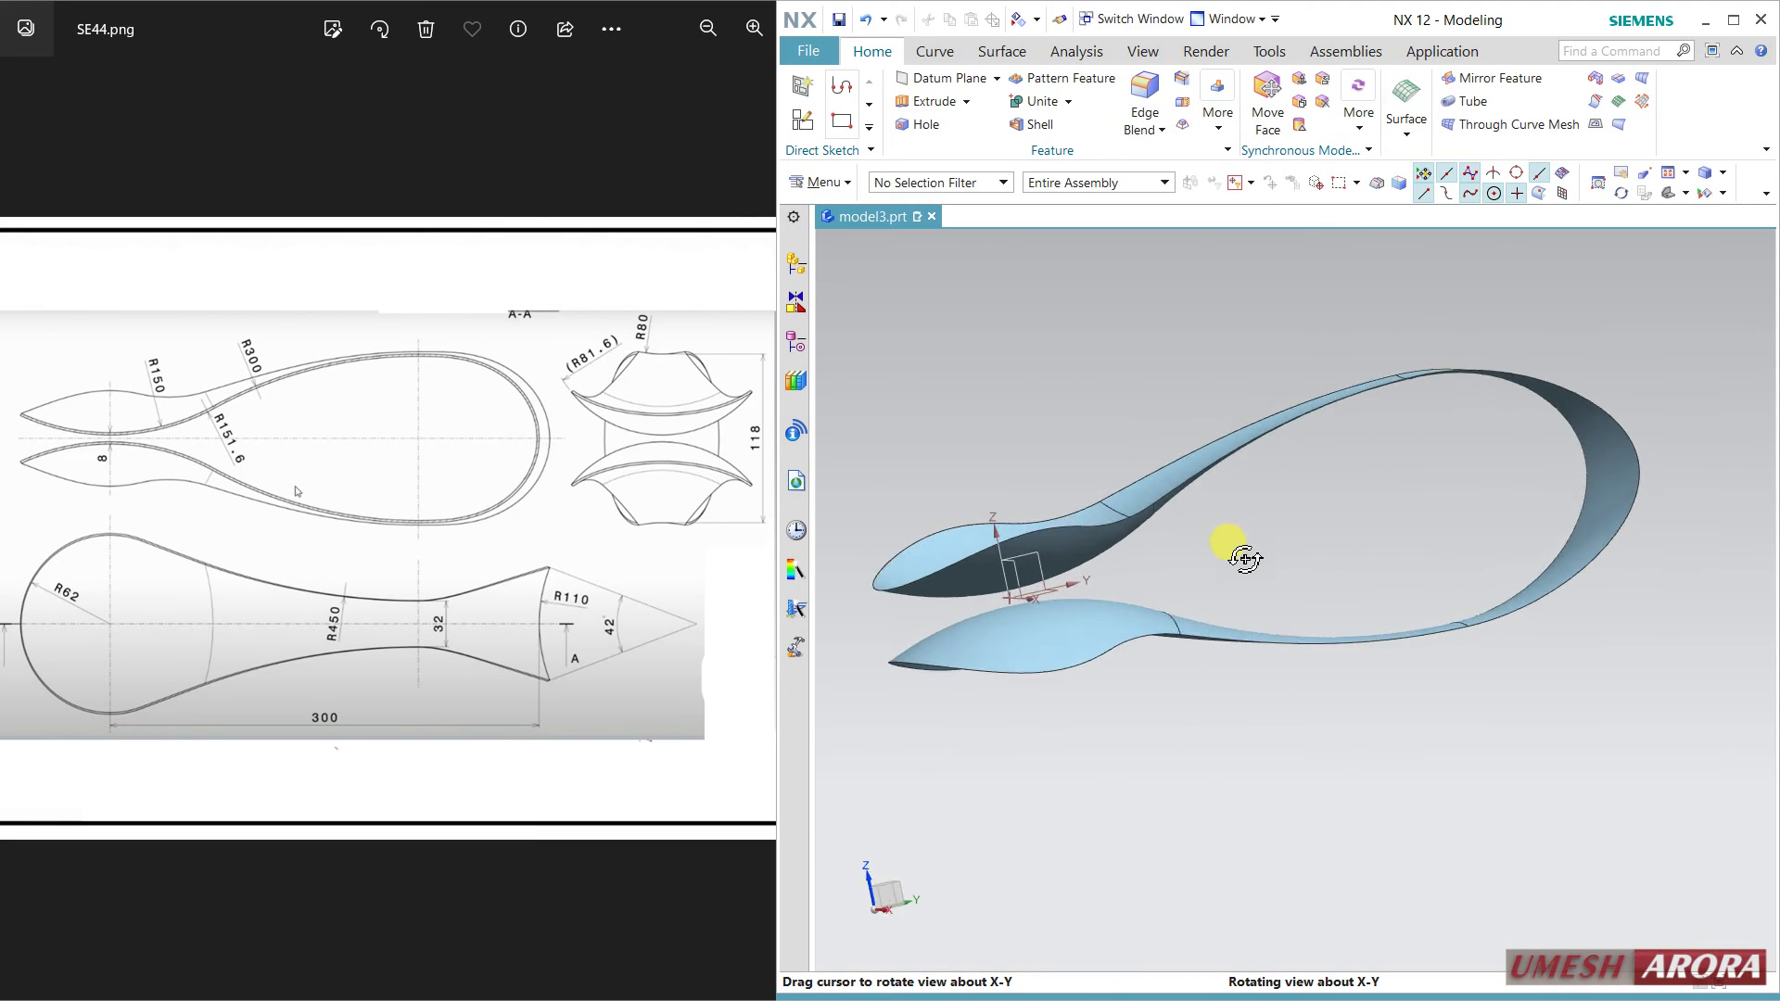
Sew the two remaining spoon sheets onto the green target sheet.
middle_click_drag(1245, 559, 1252, 585)
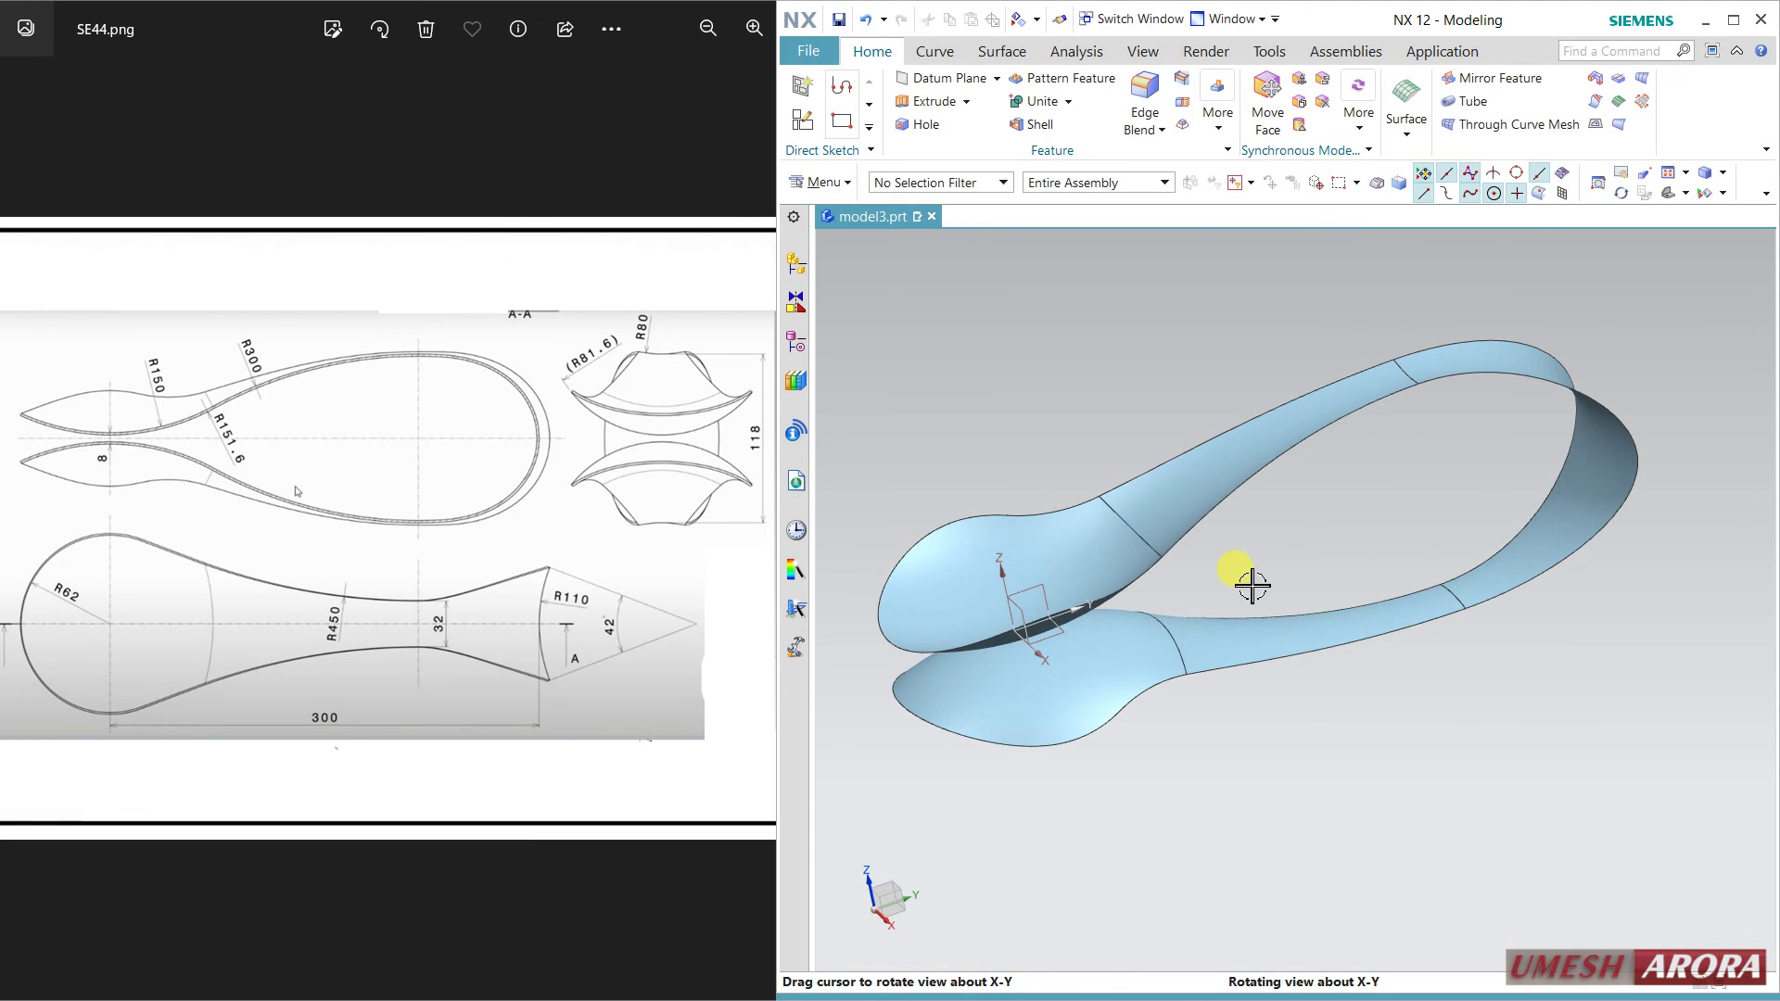
left_click(1001, 52)
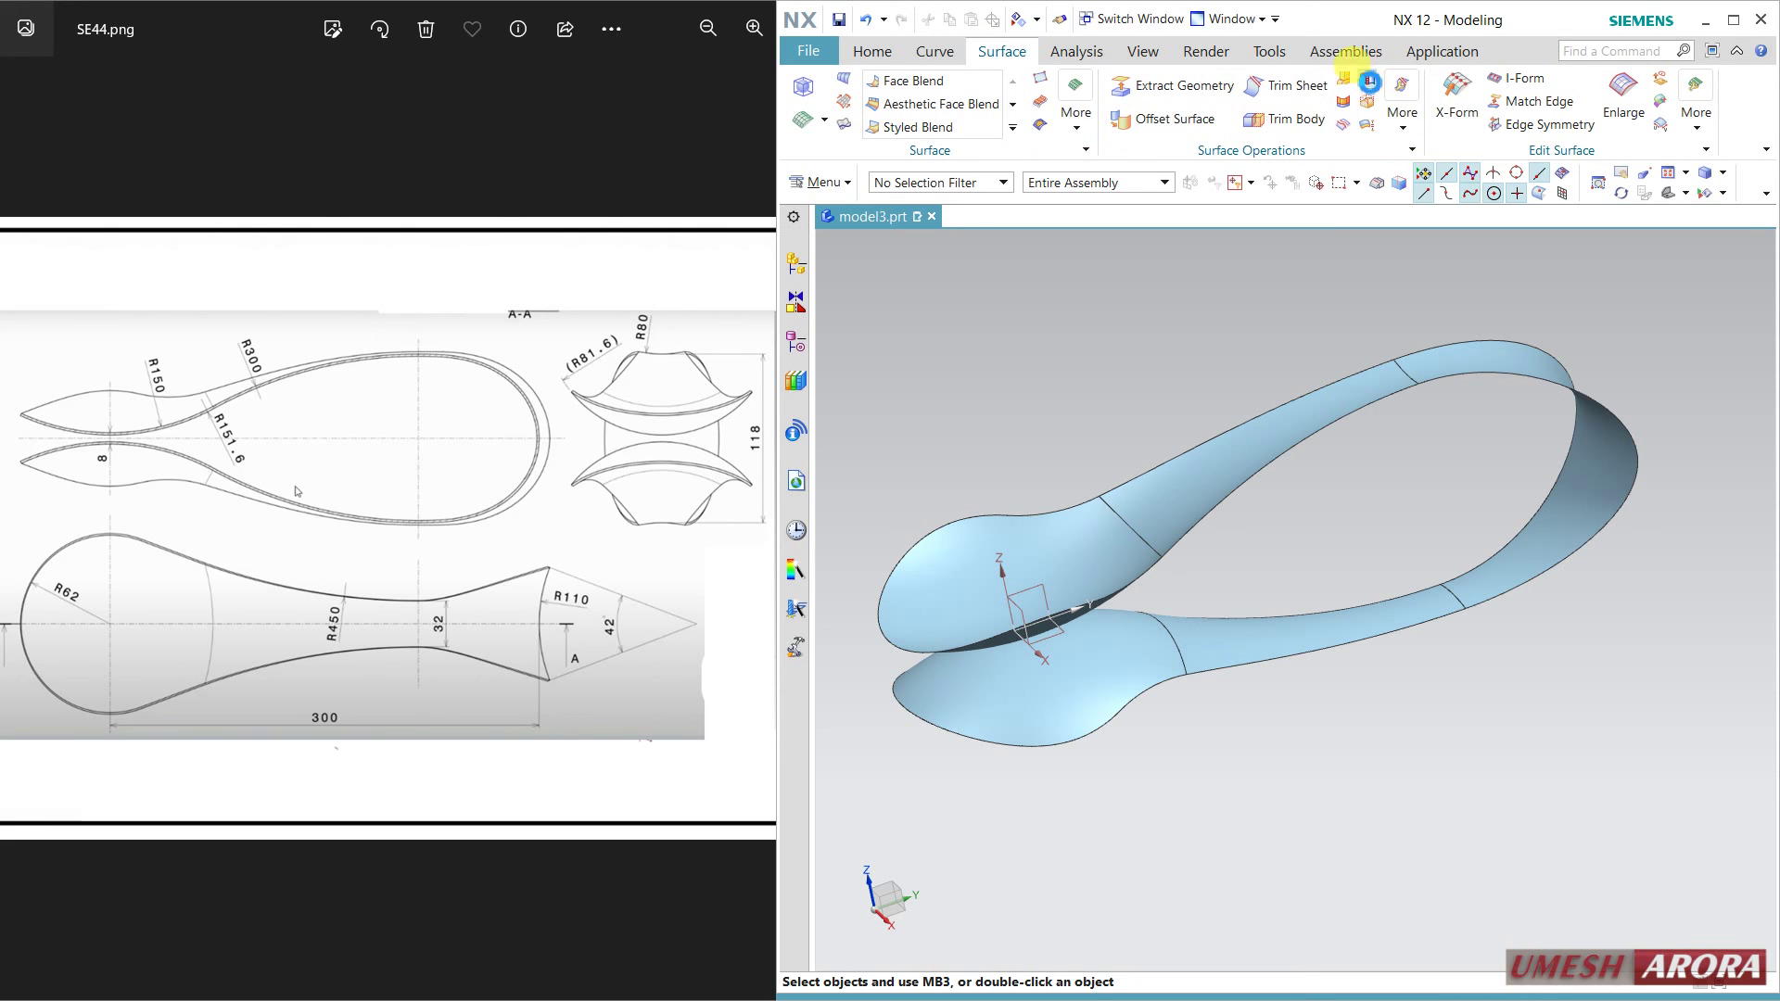
left_click(1366, 78)
left_click(1252, 449)
left_click(1466, 372)
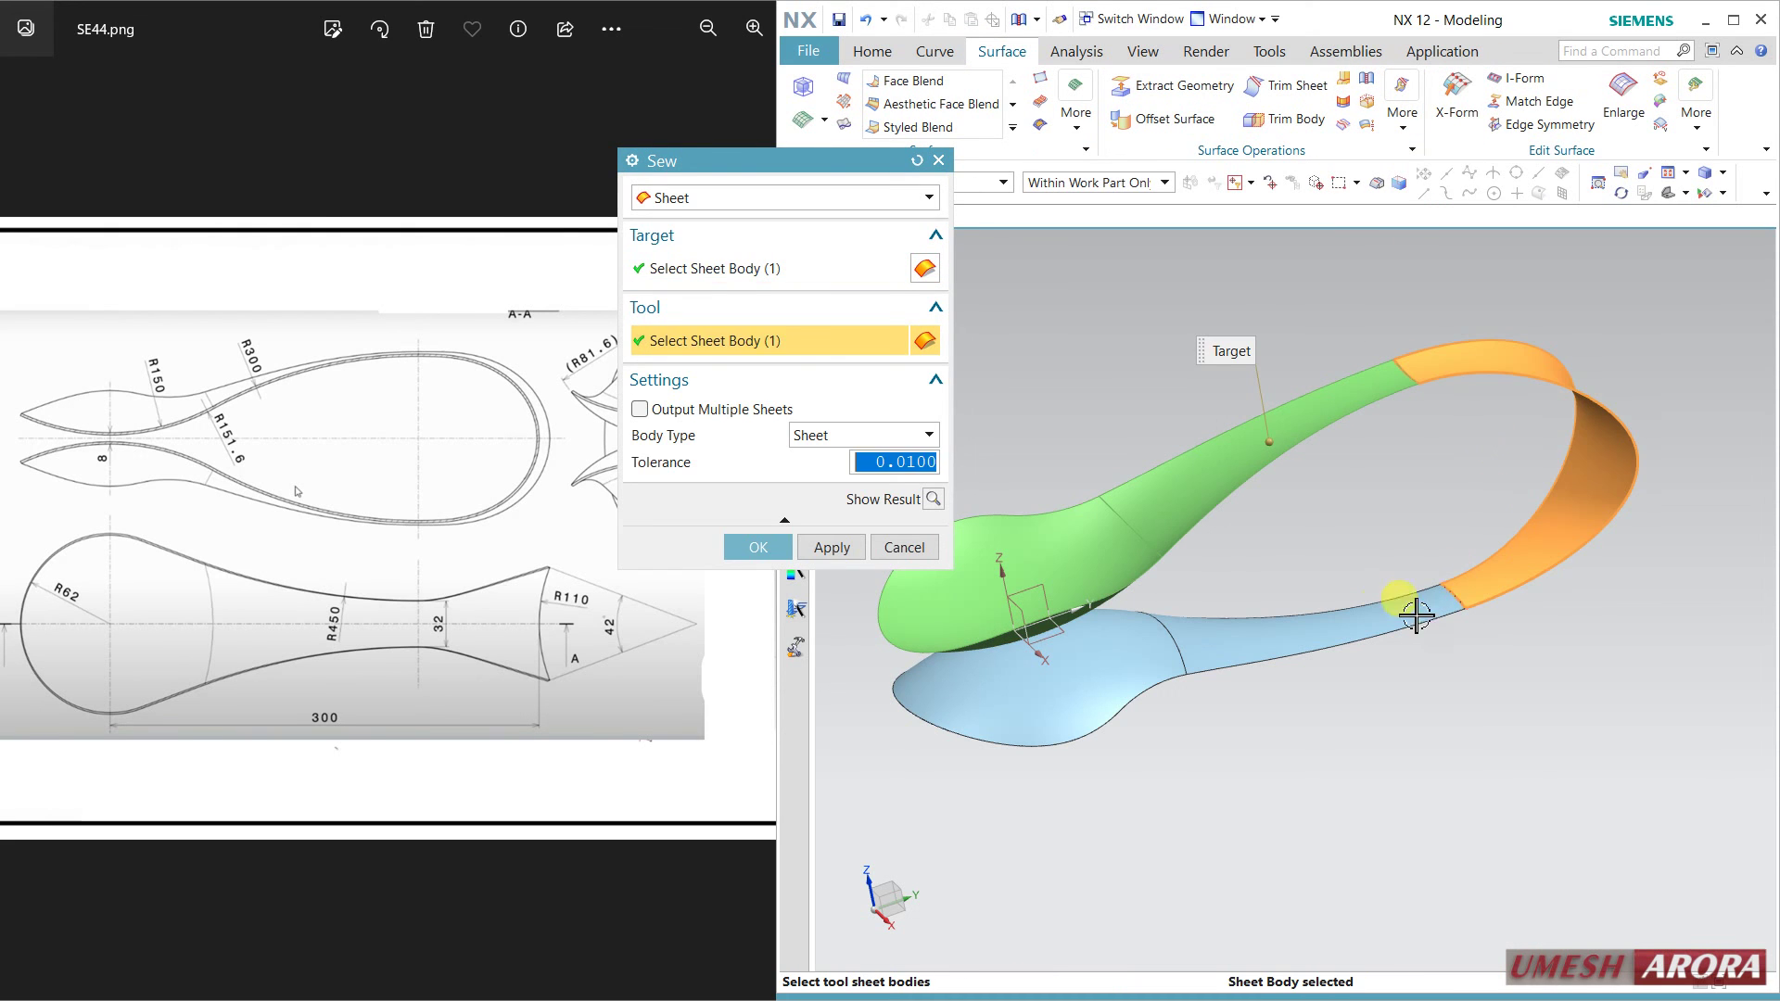
left_click(1390, 607)
left_click(758, 547)
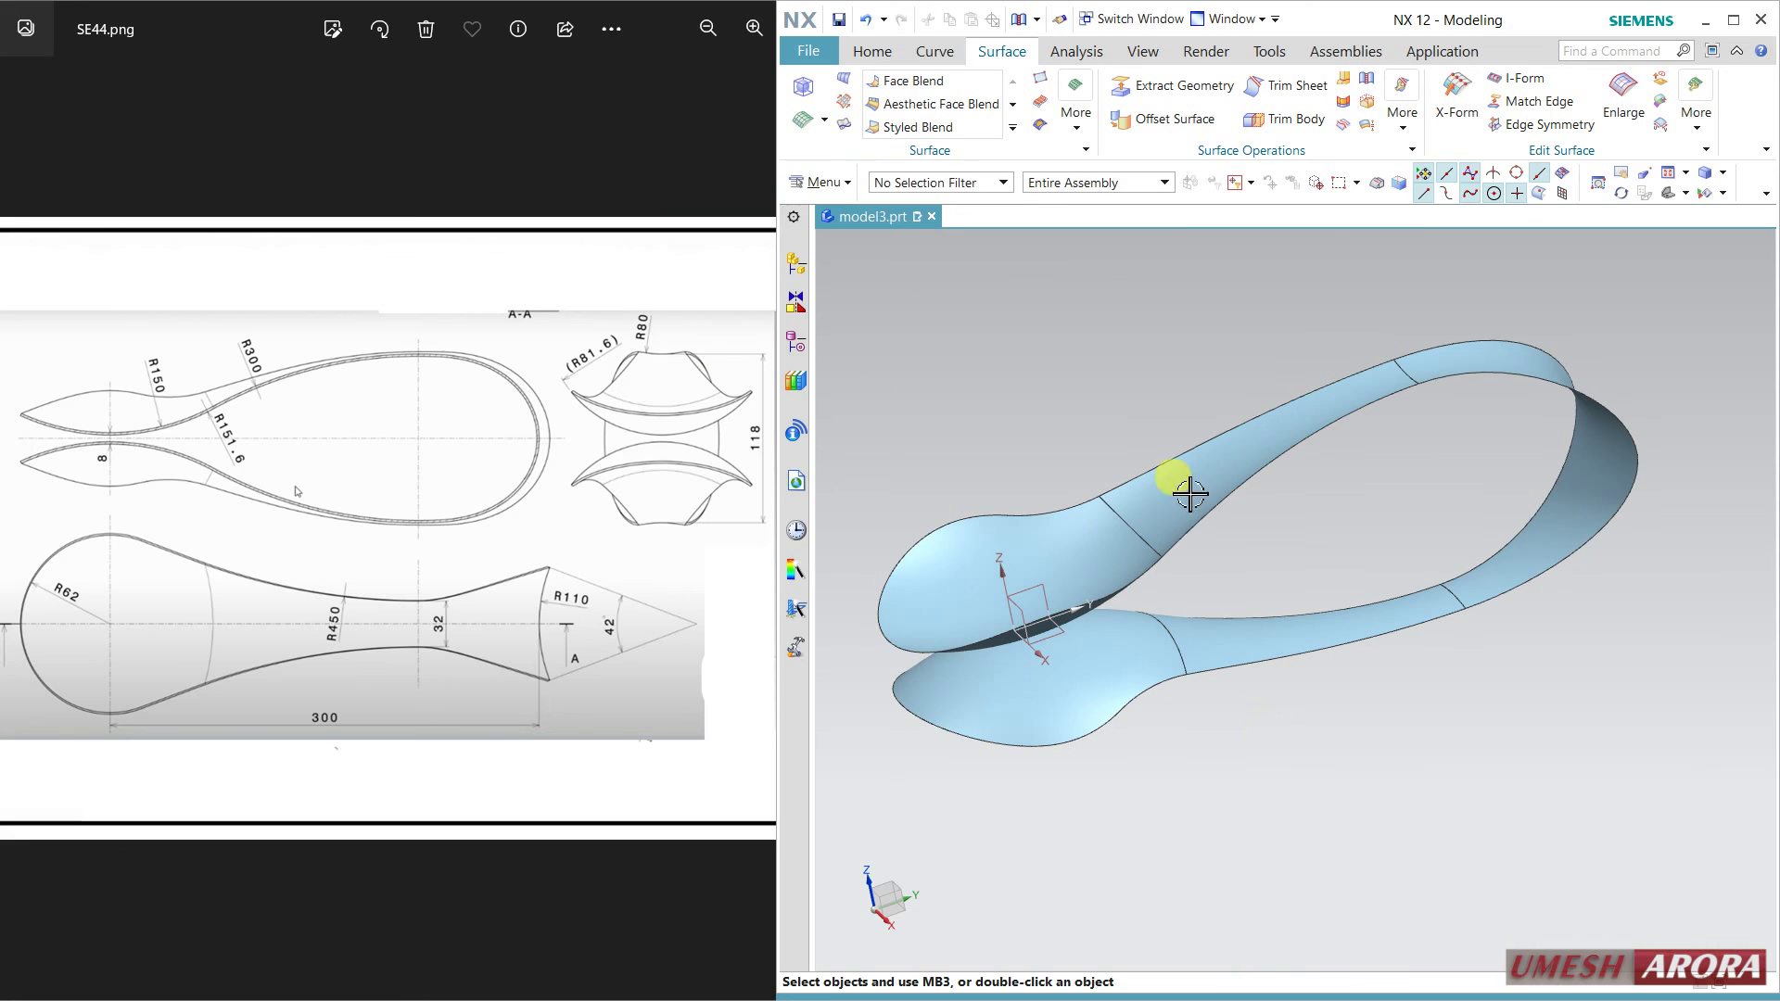
Thicken the sewn spoon faces with a 1.6 mm offset.
left_click(873, 52)
left_click(1218, 111)
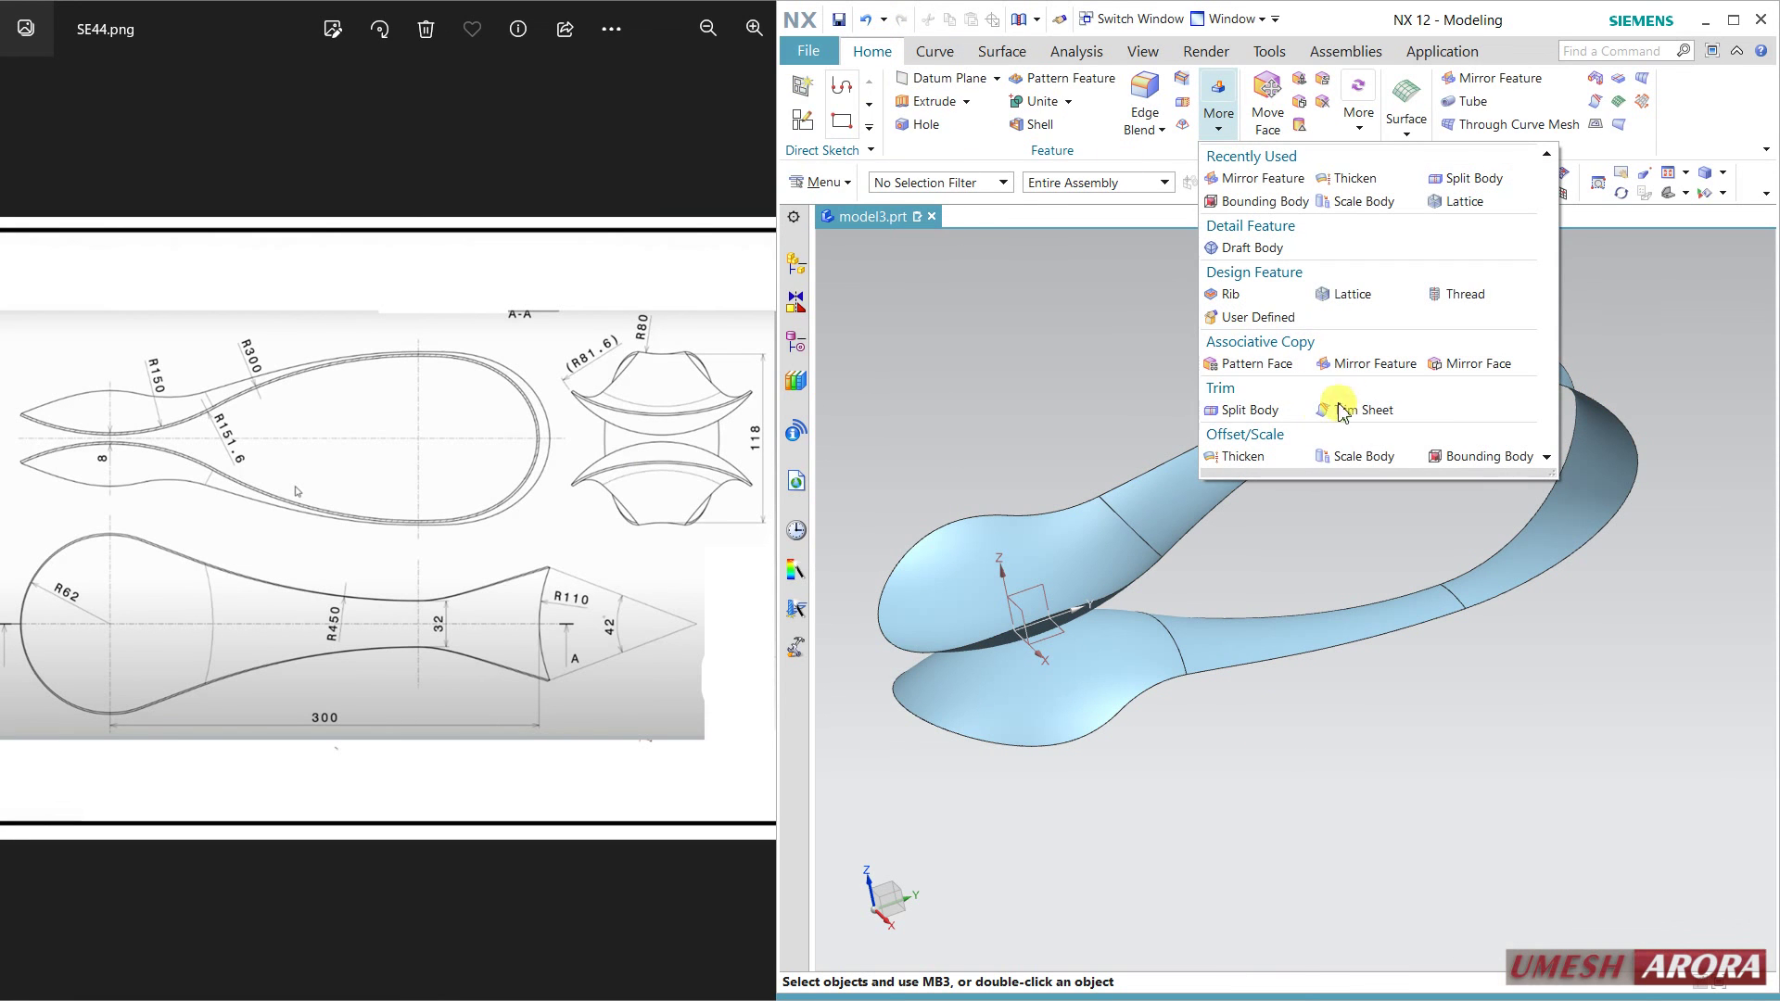
left_click(1242, 456)
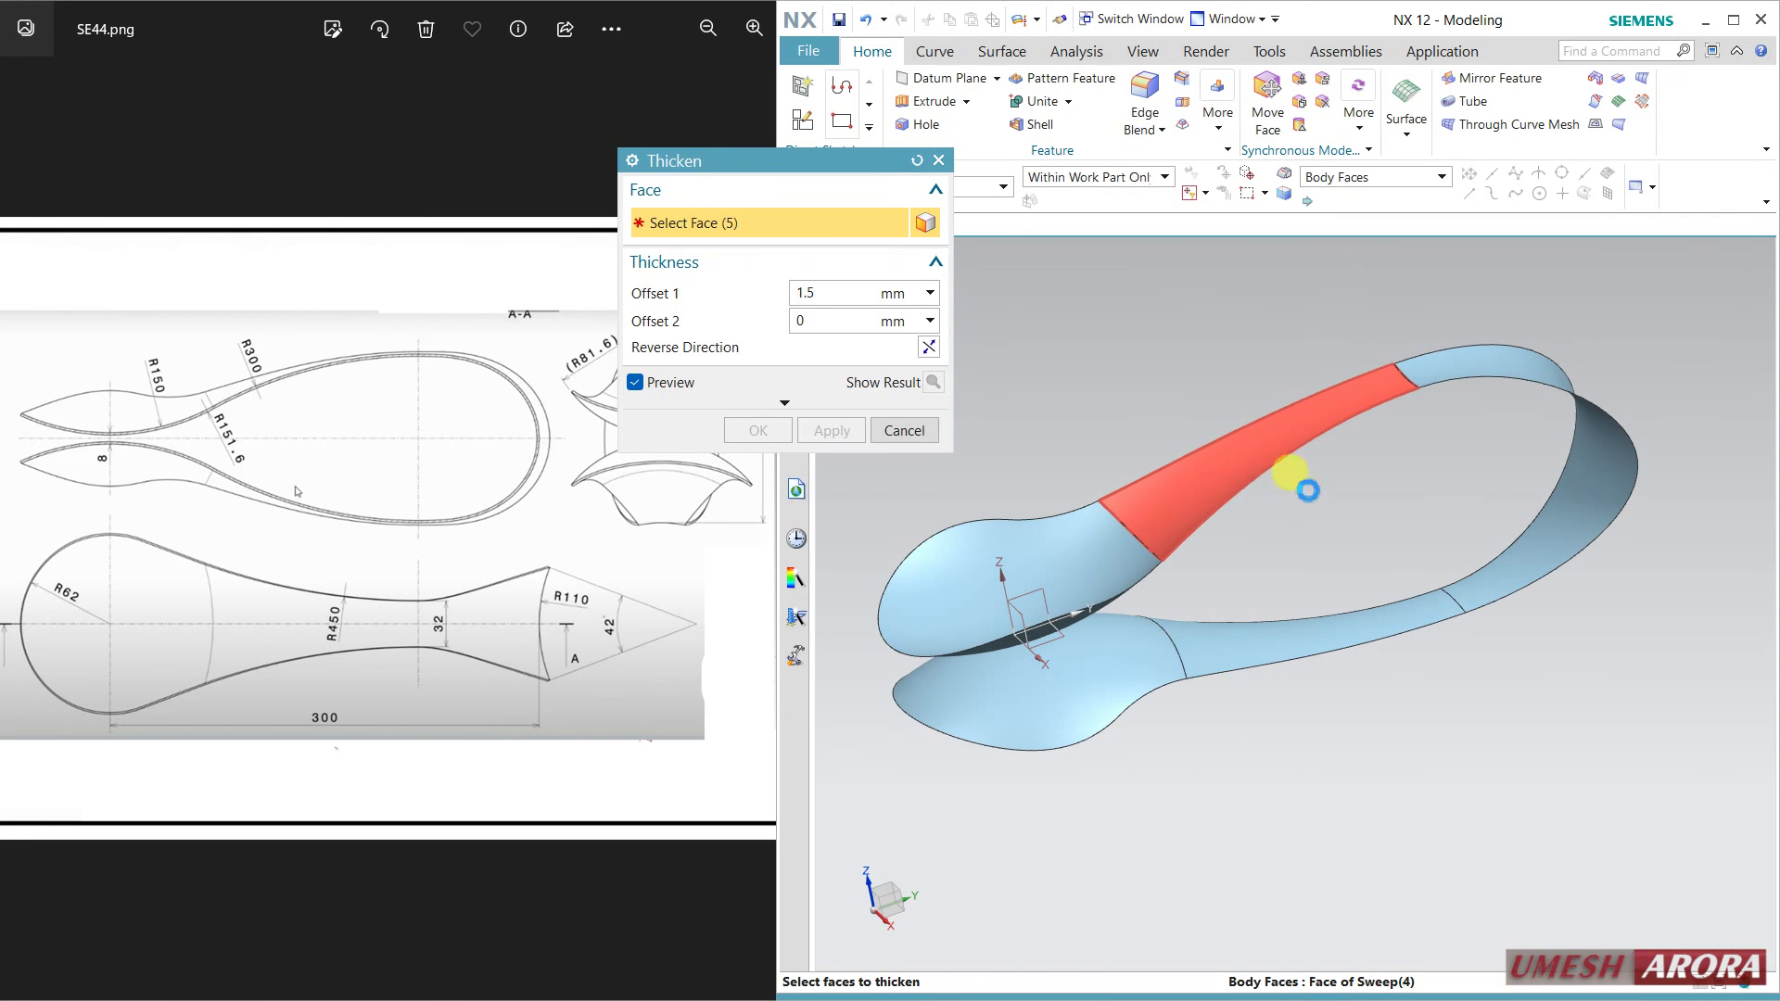
left_click(1307, 489)
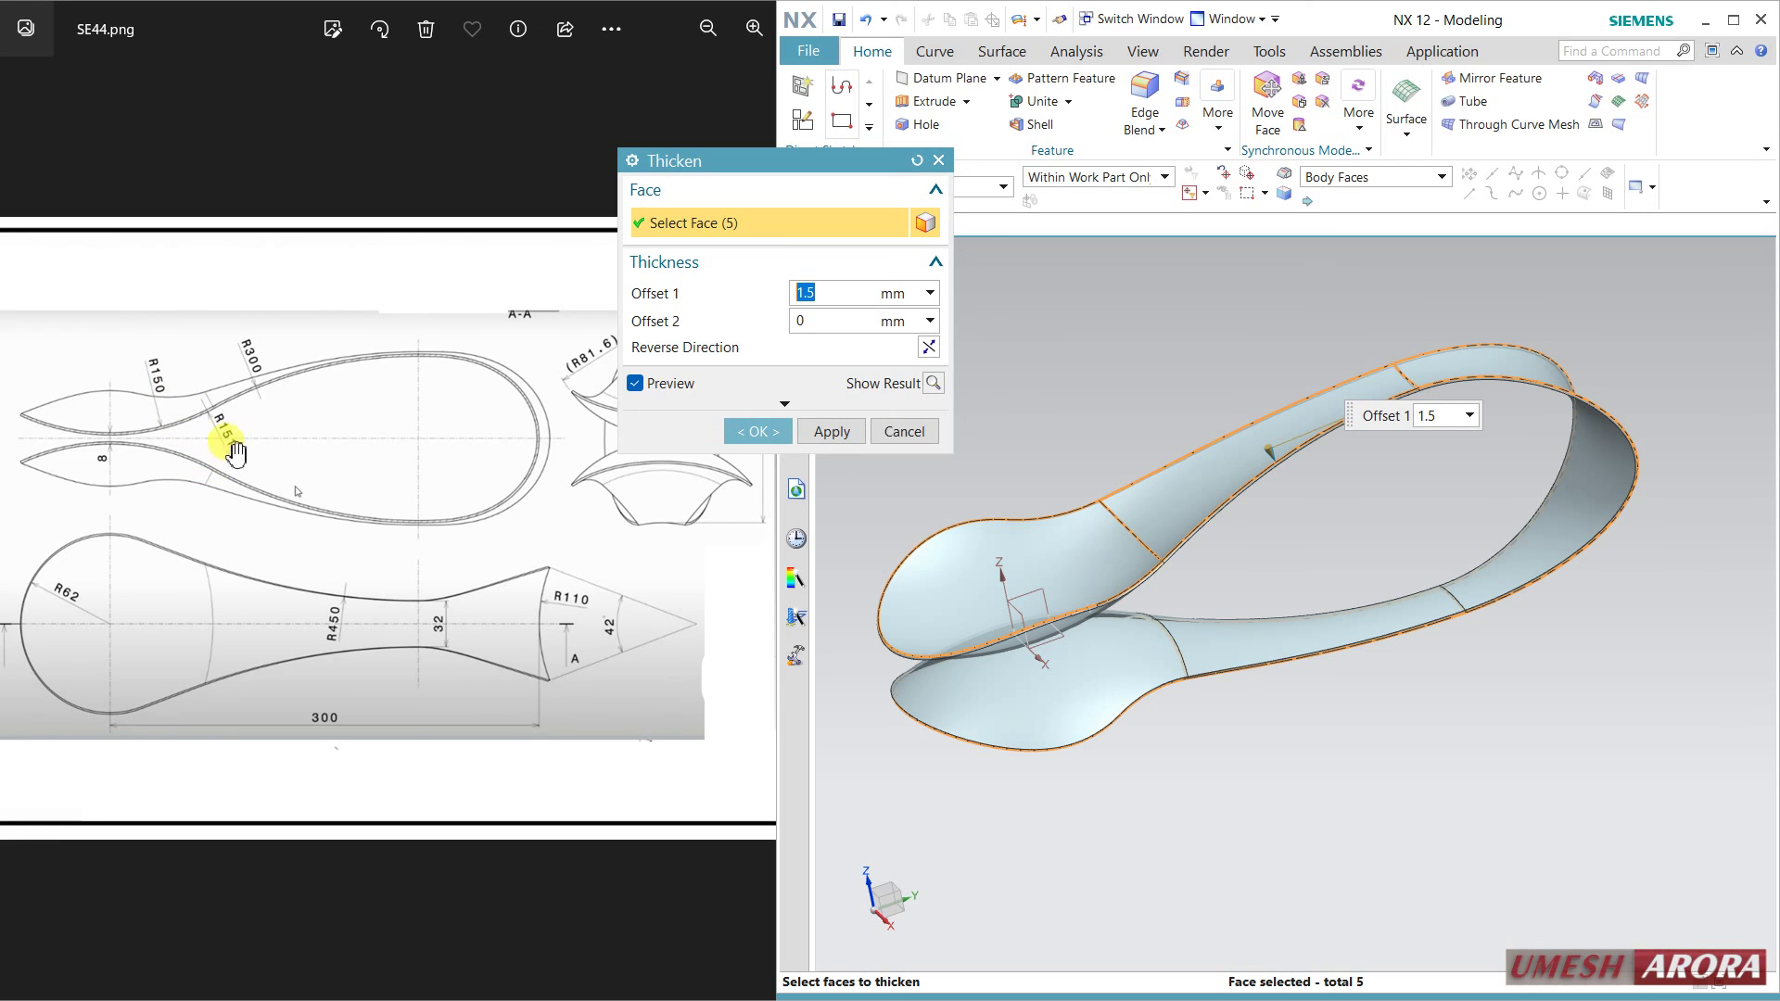
type("1.6")
left_click(828, 323)
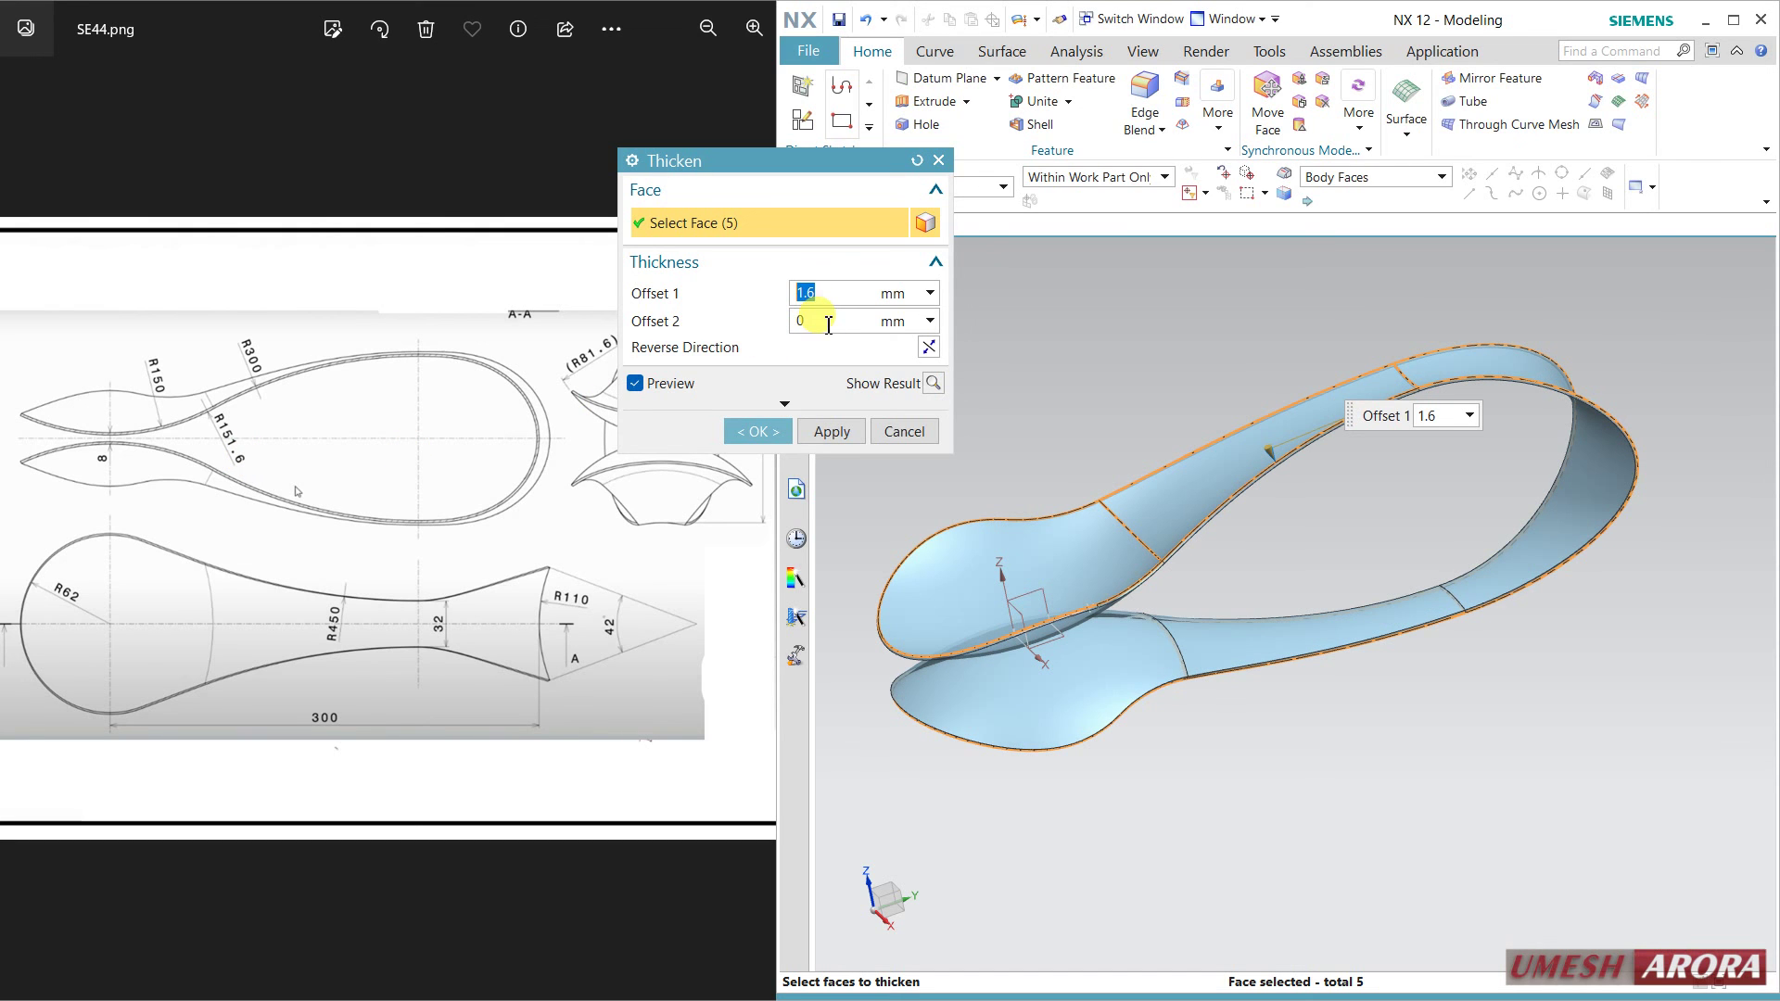
left_click(758, 429)
middle_click_drag(1263, 702, 1280, 705)
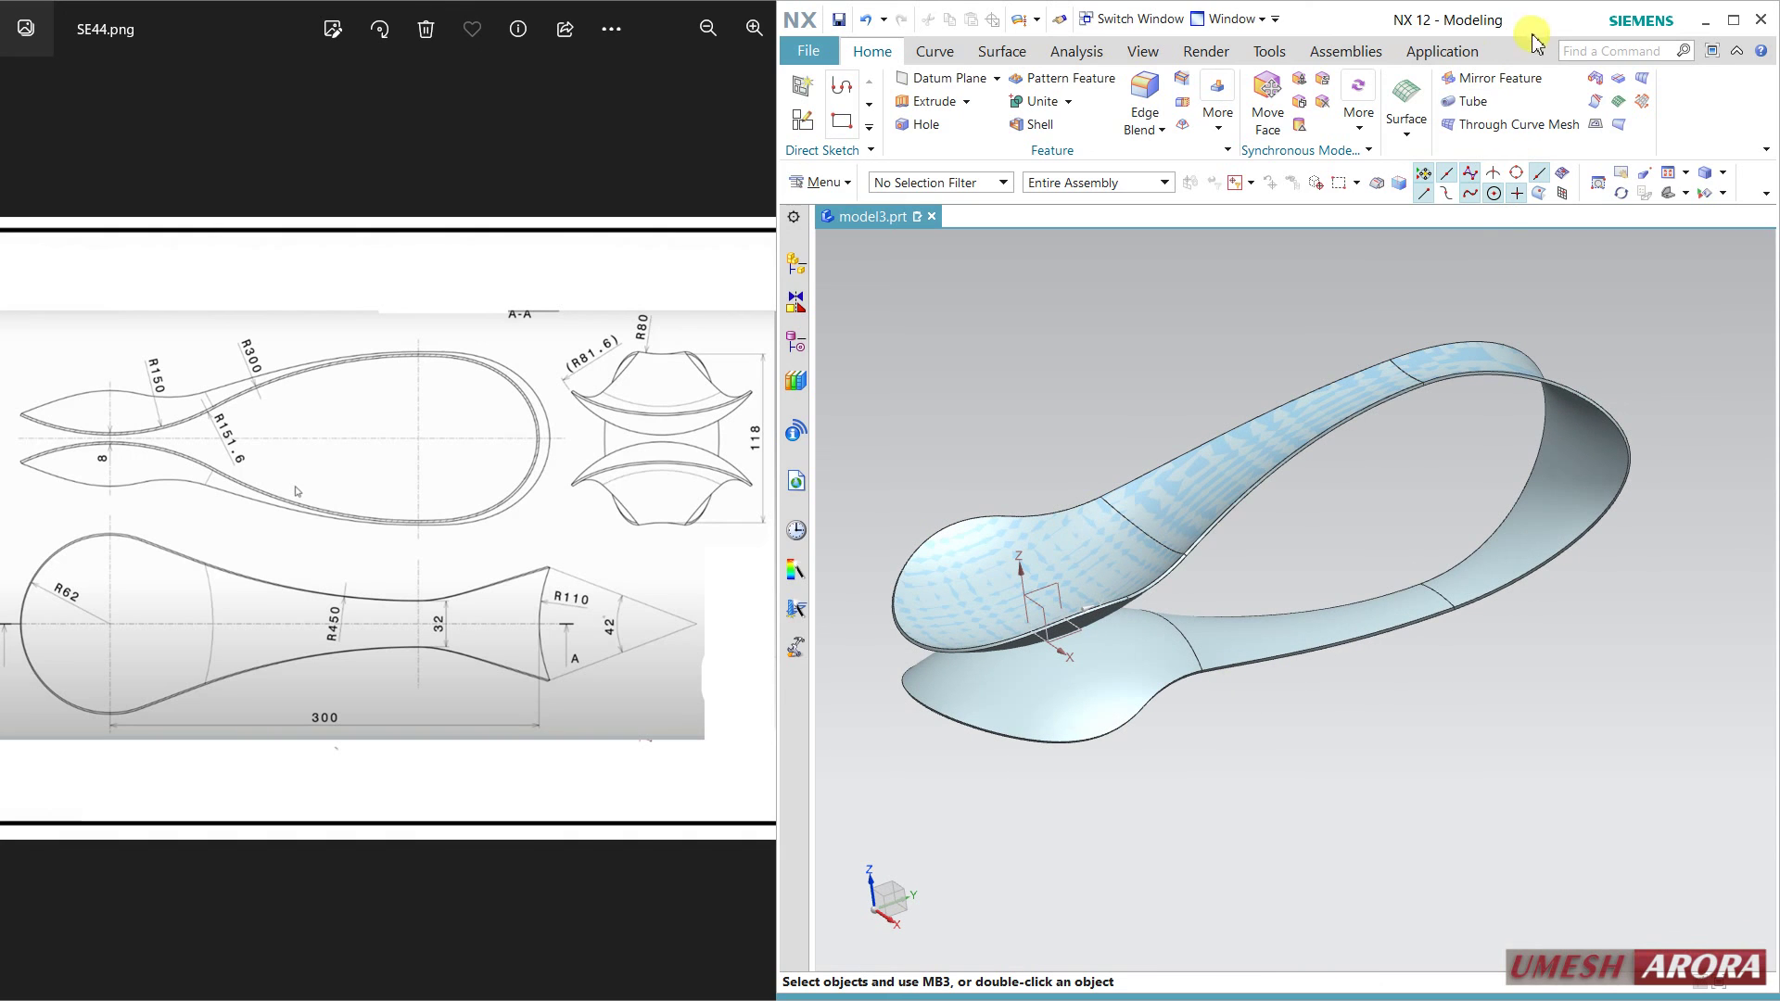
Turn on True Shading from the View tab for the spoon solid.
left_click(1141, 53)
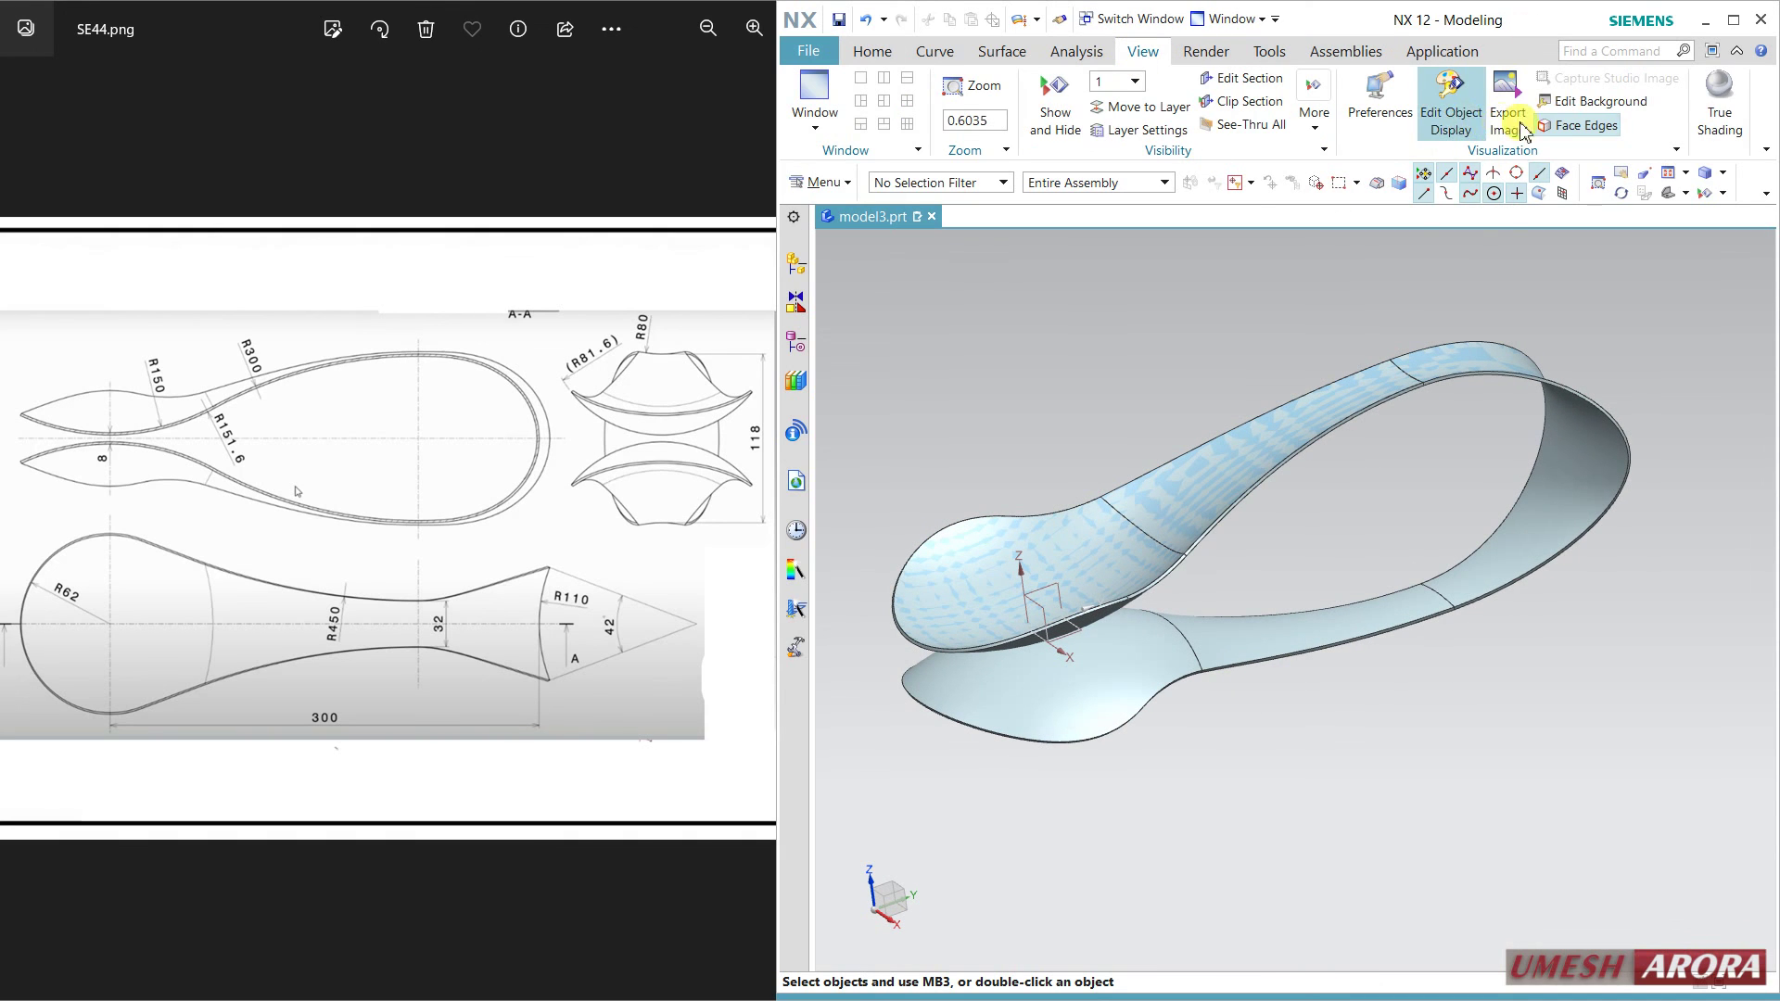
left_click(1713, 100)
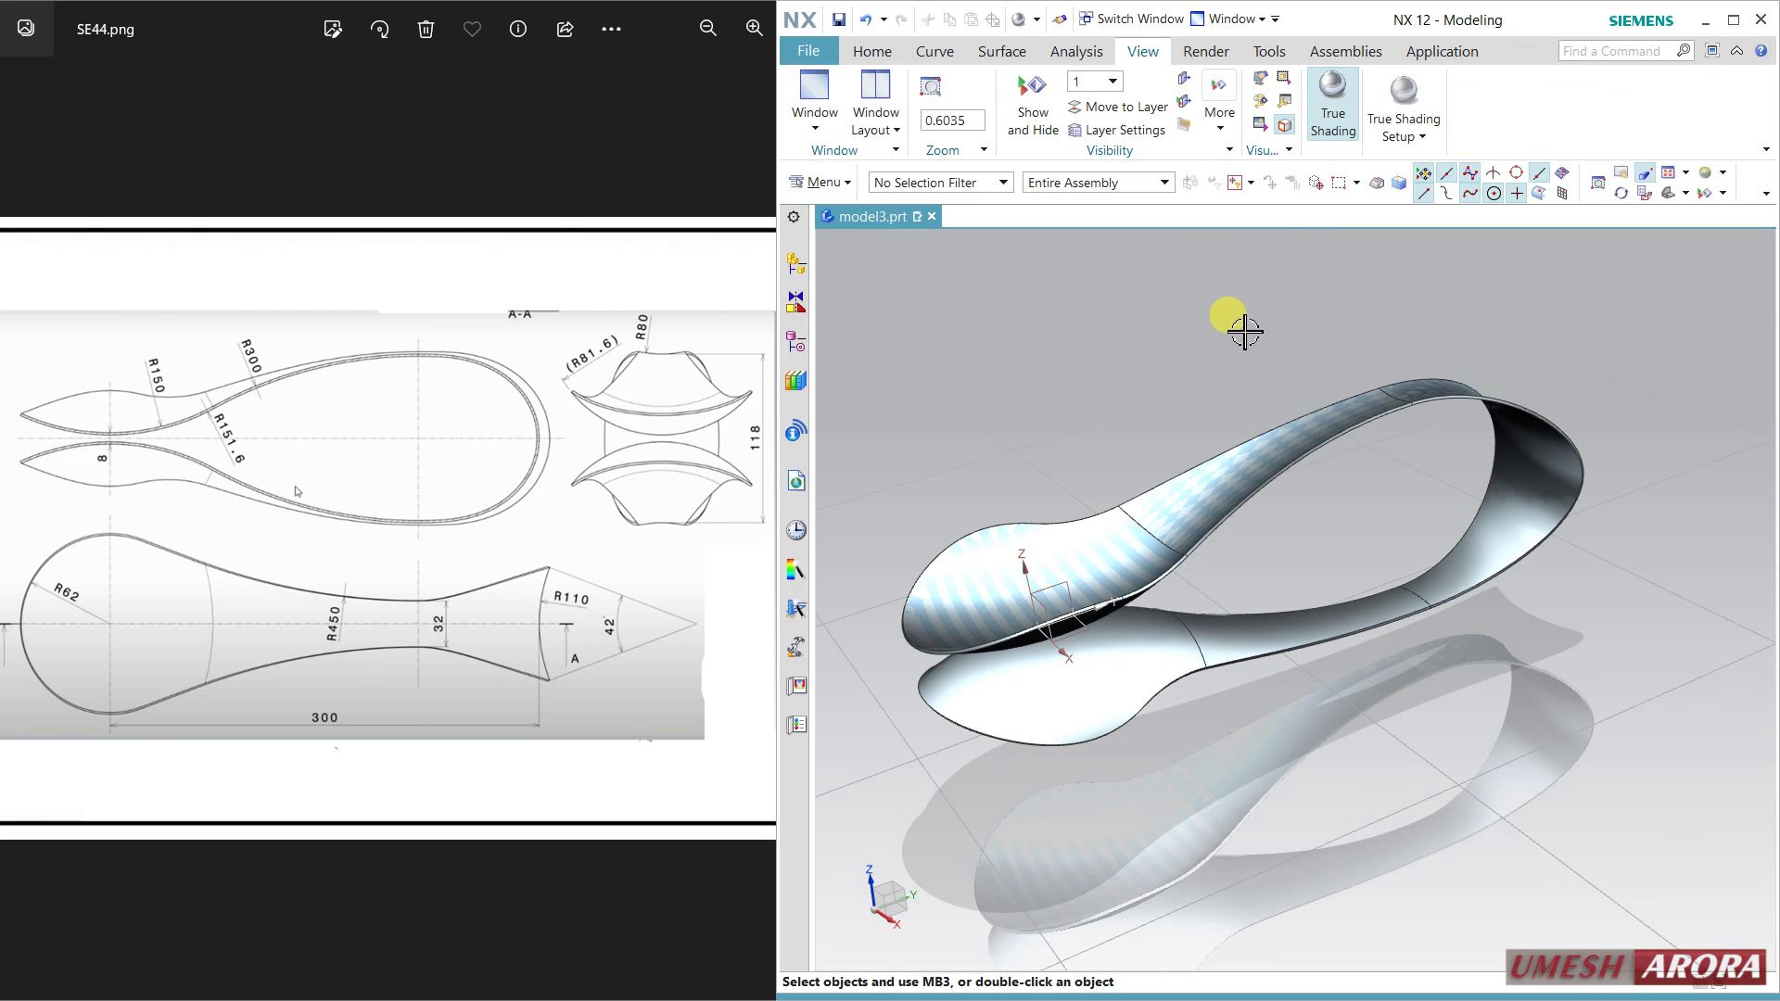